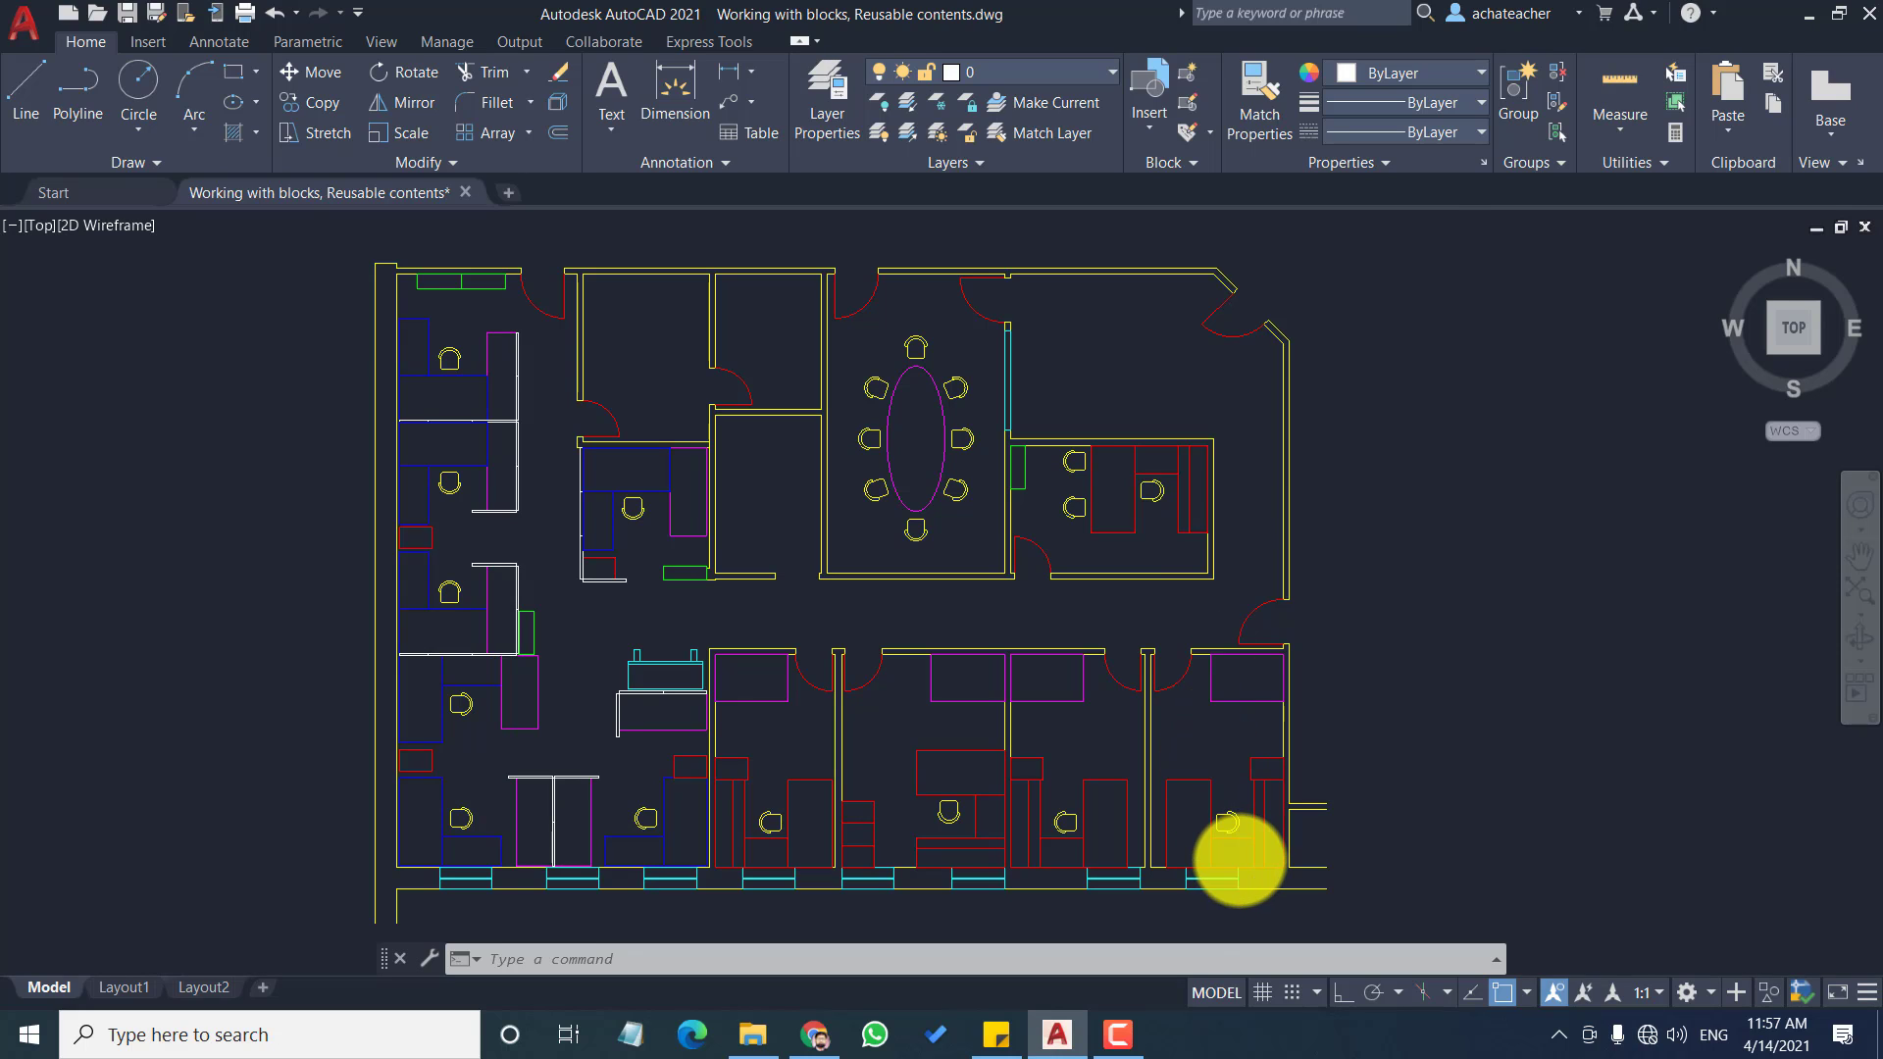
Step: Examine the repeated furniture and door symbols, including chairs, desks and drafting tables, throughout the office floor plan
{"action": "scroll", "coordinate": [1240, 859], "scroll_direction": "up", "scroll_amount": 5}
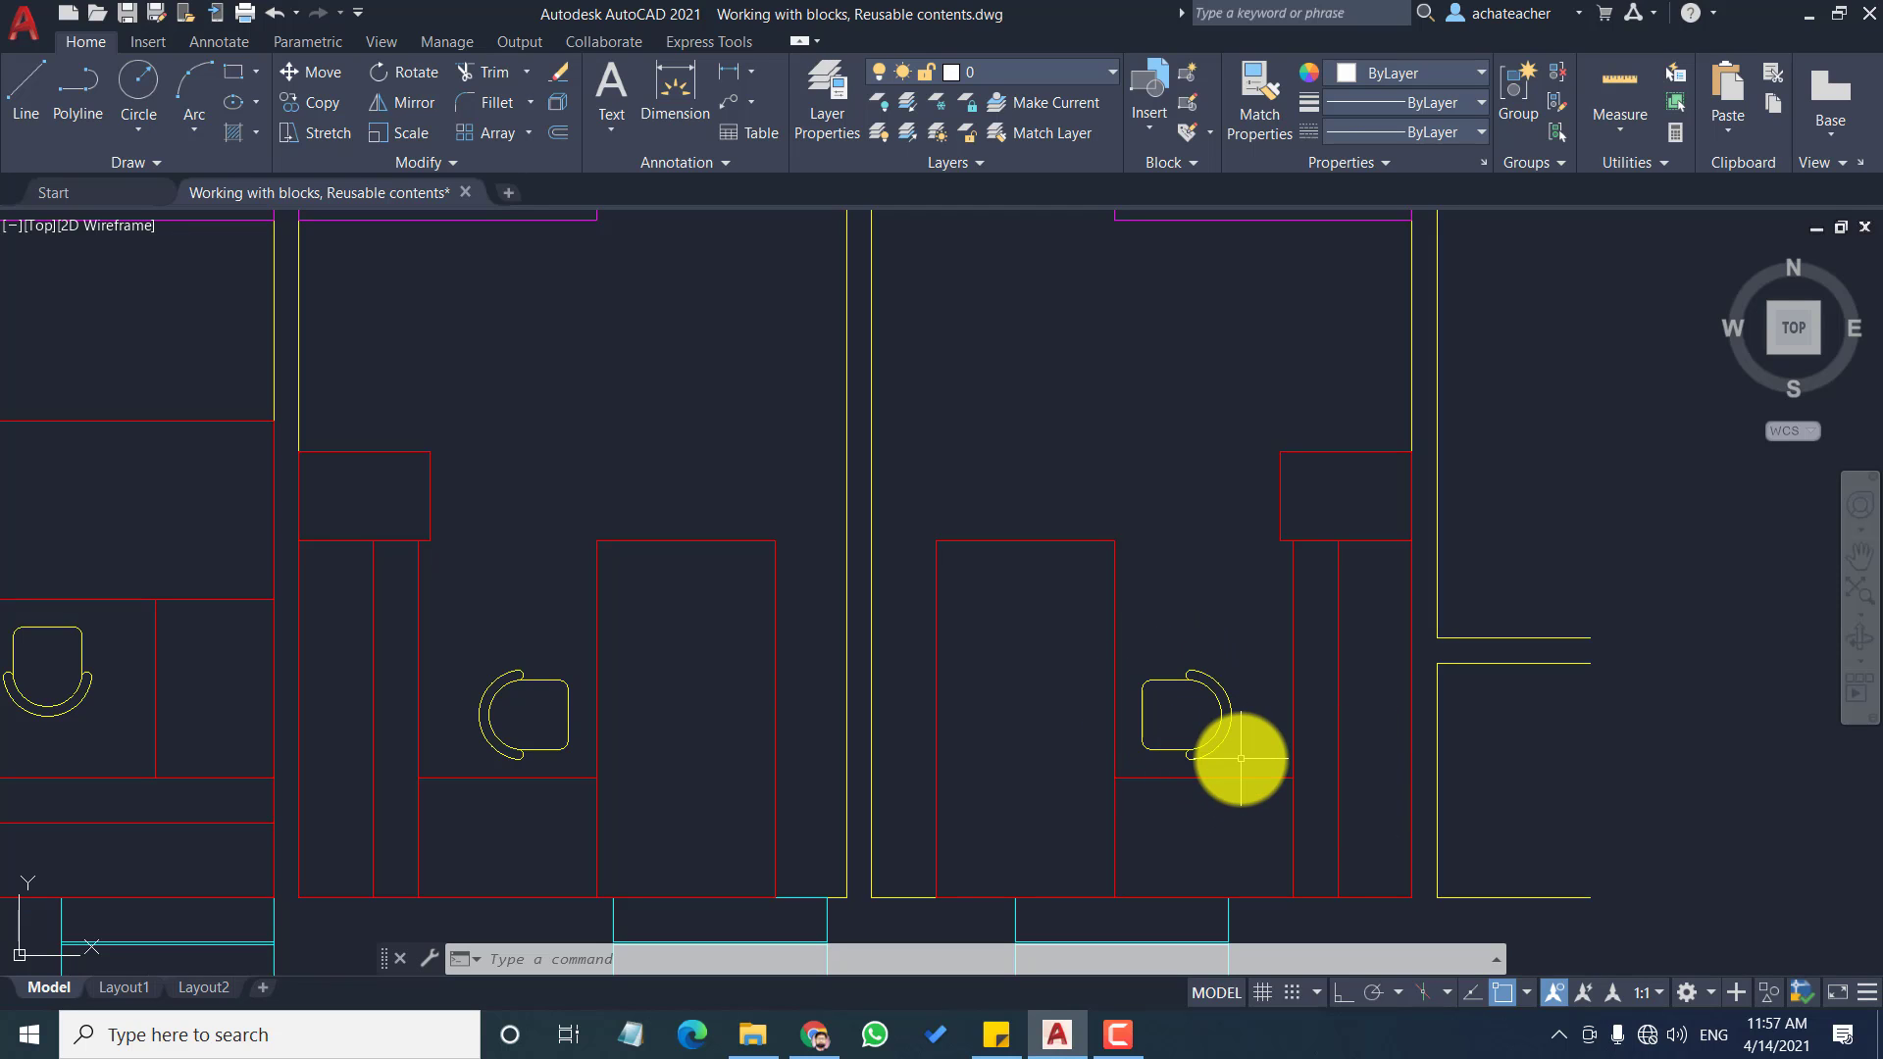
{"action": "scroll", "coordinate": [1241, 758], "scroll_direction": "down", "scroll_amount": 7}
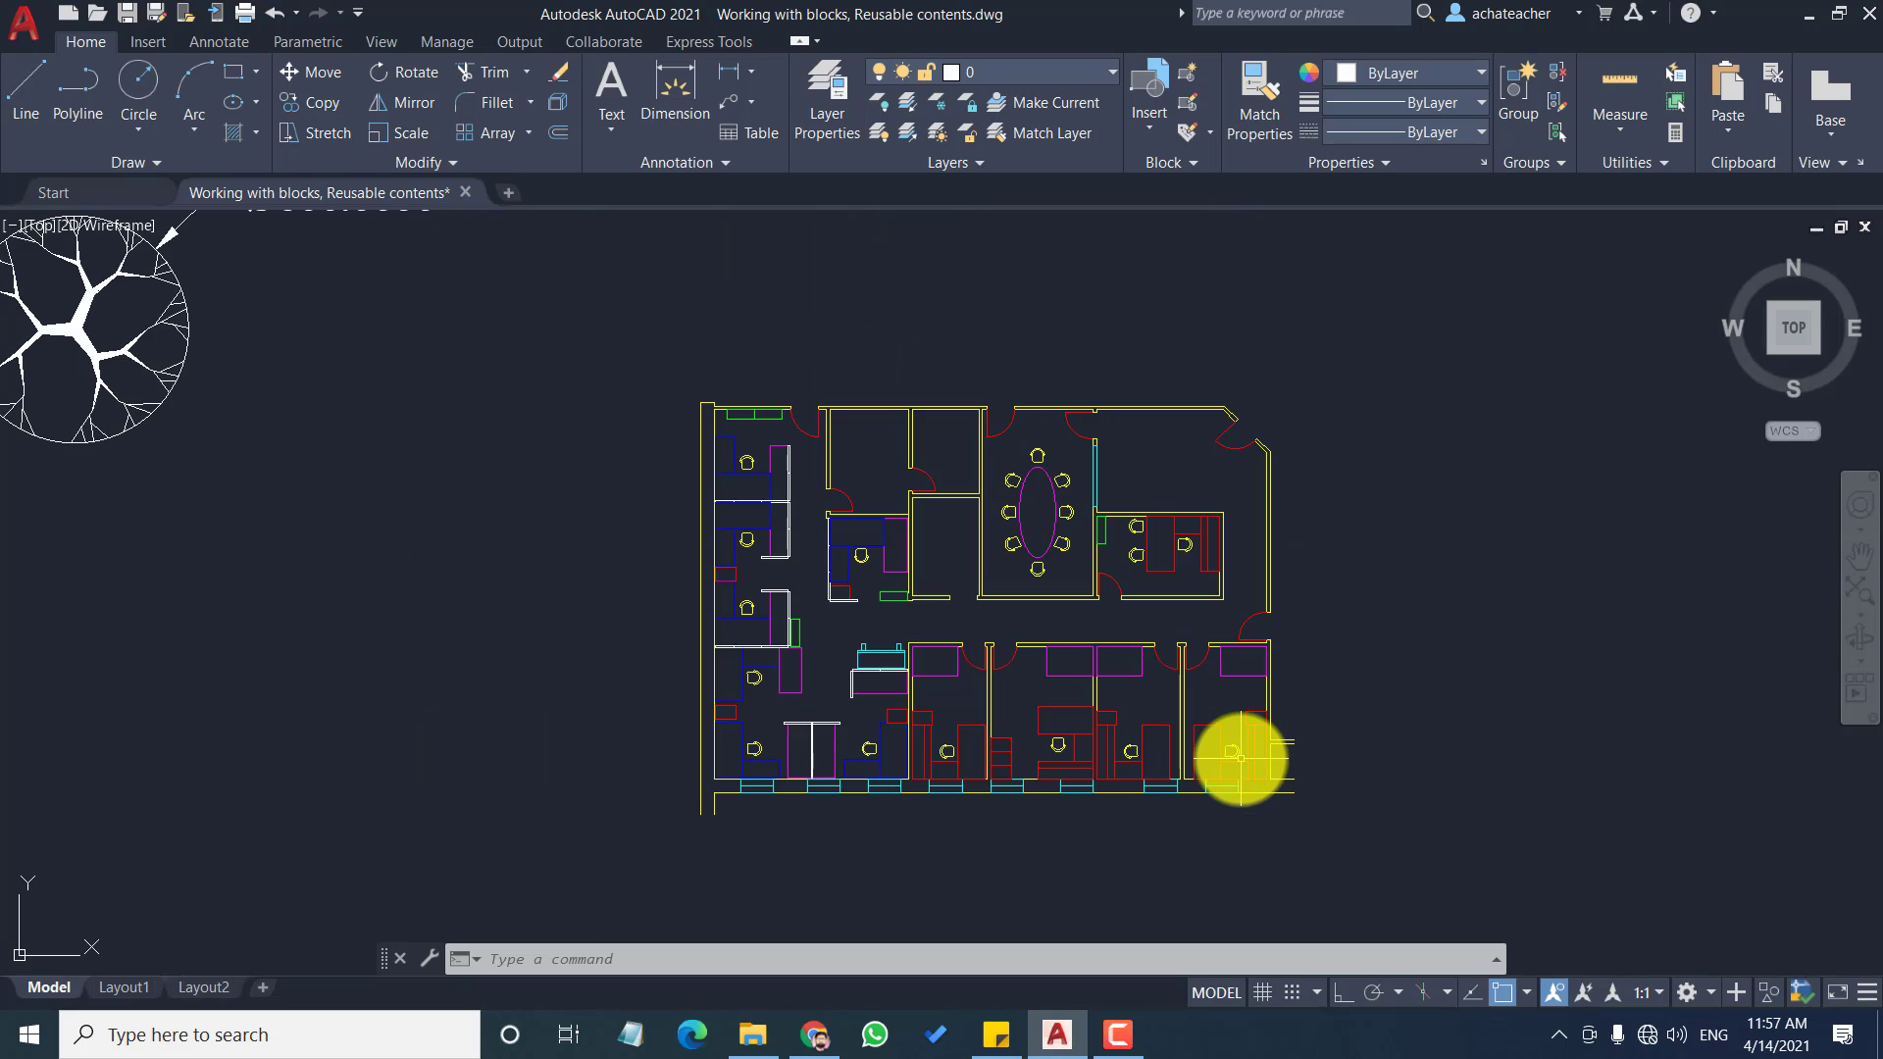
{"action": "scroll", "coordinate": [1241, 758], "scroll_direction": "up", "scroll_amount": 2}
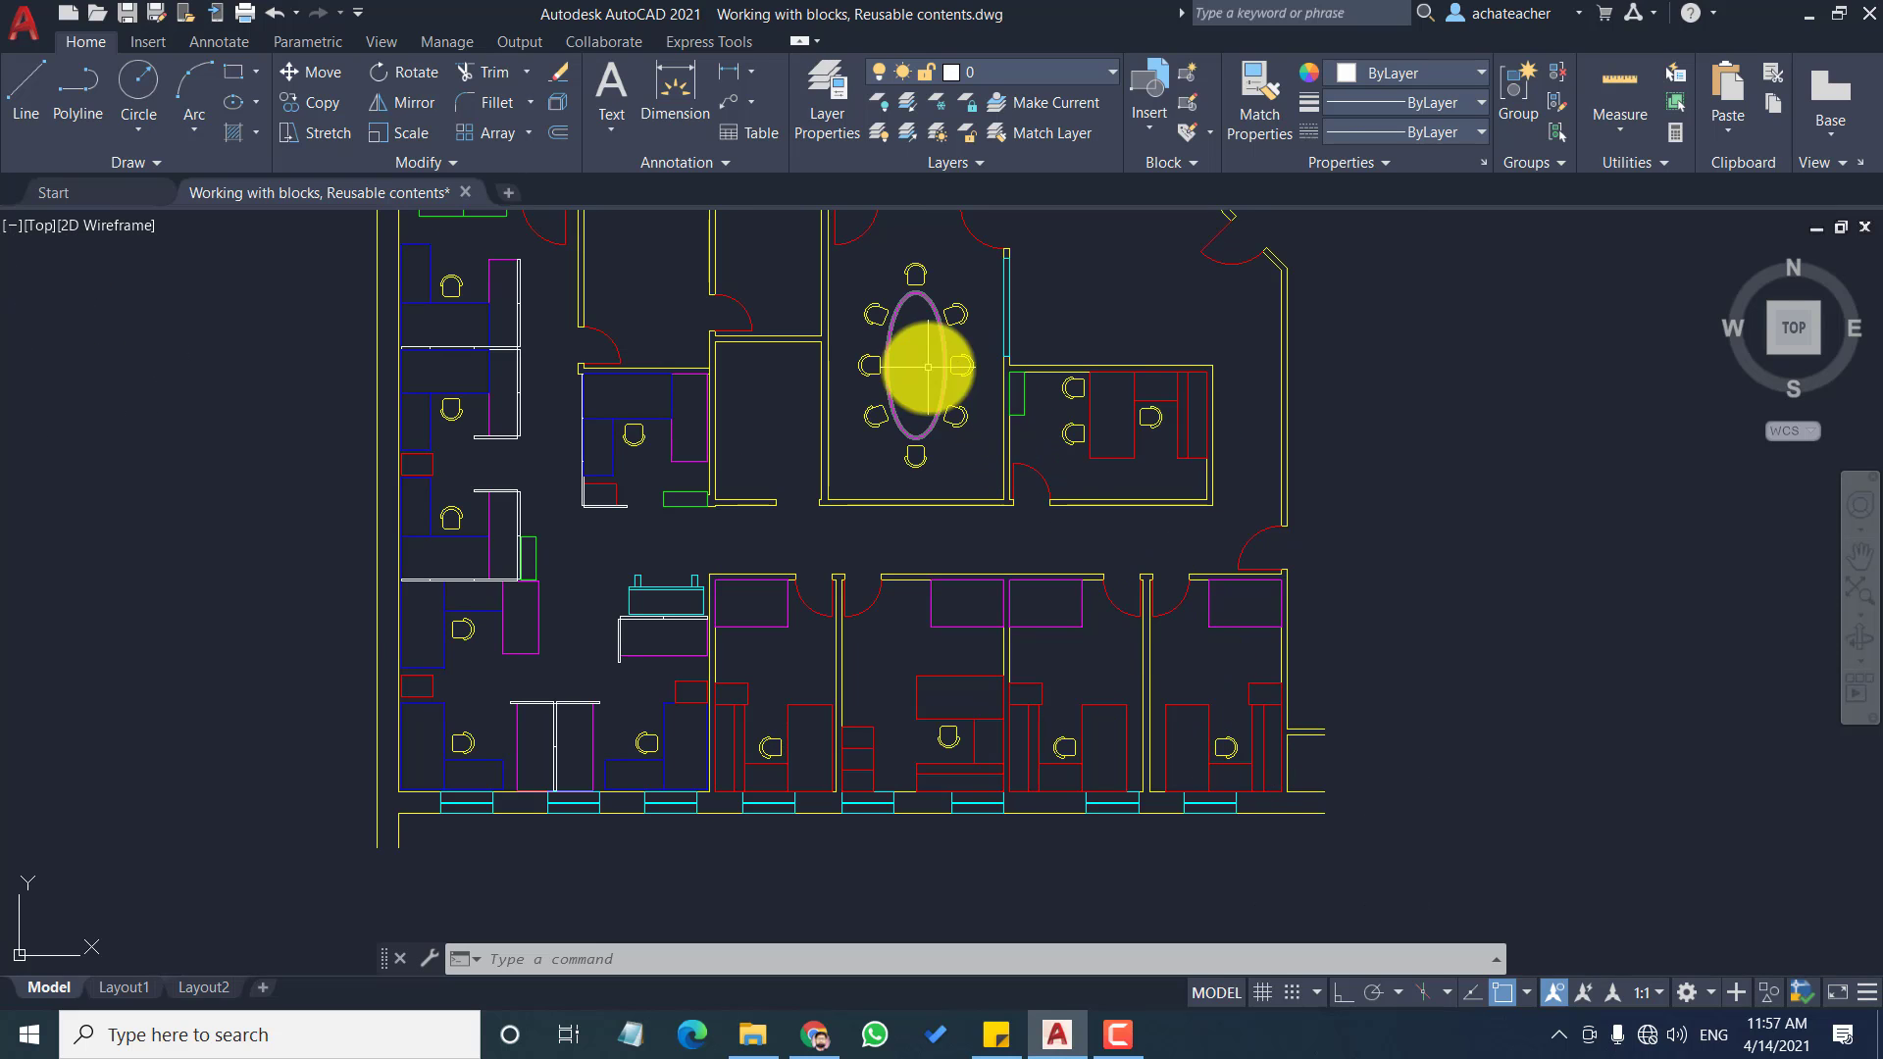
{"action": "mouse_move", "coordinate": [739, 576]}
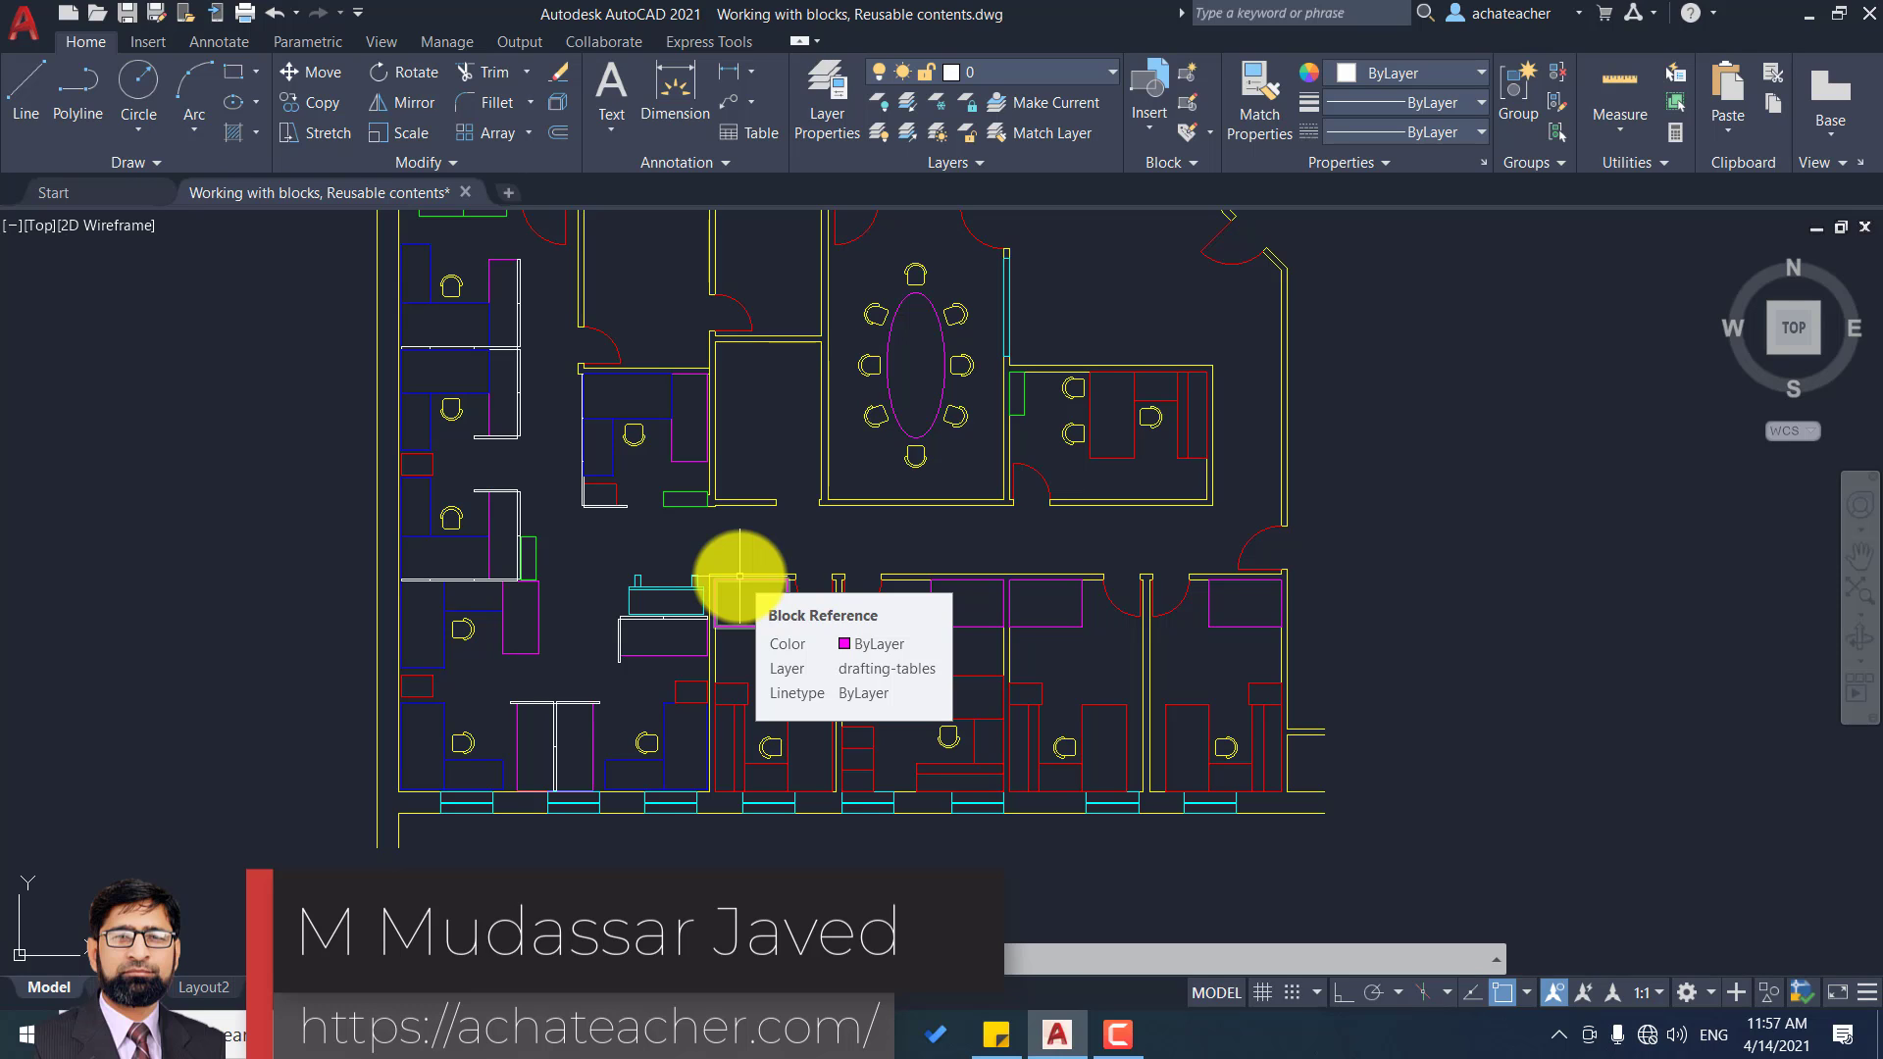
{"action": "scroll", "coordinate": [738, 577], "scroll_direction": "down", "scroll_amount": 3}
{"action": "scroll", "coordinate": [697, 525], "scroll_direction": "up", "scroll_amount": 3}
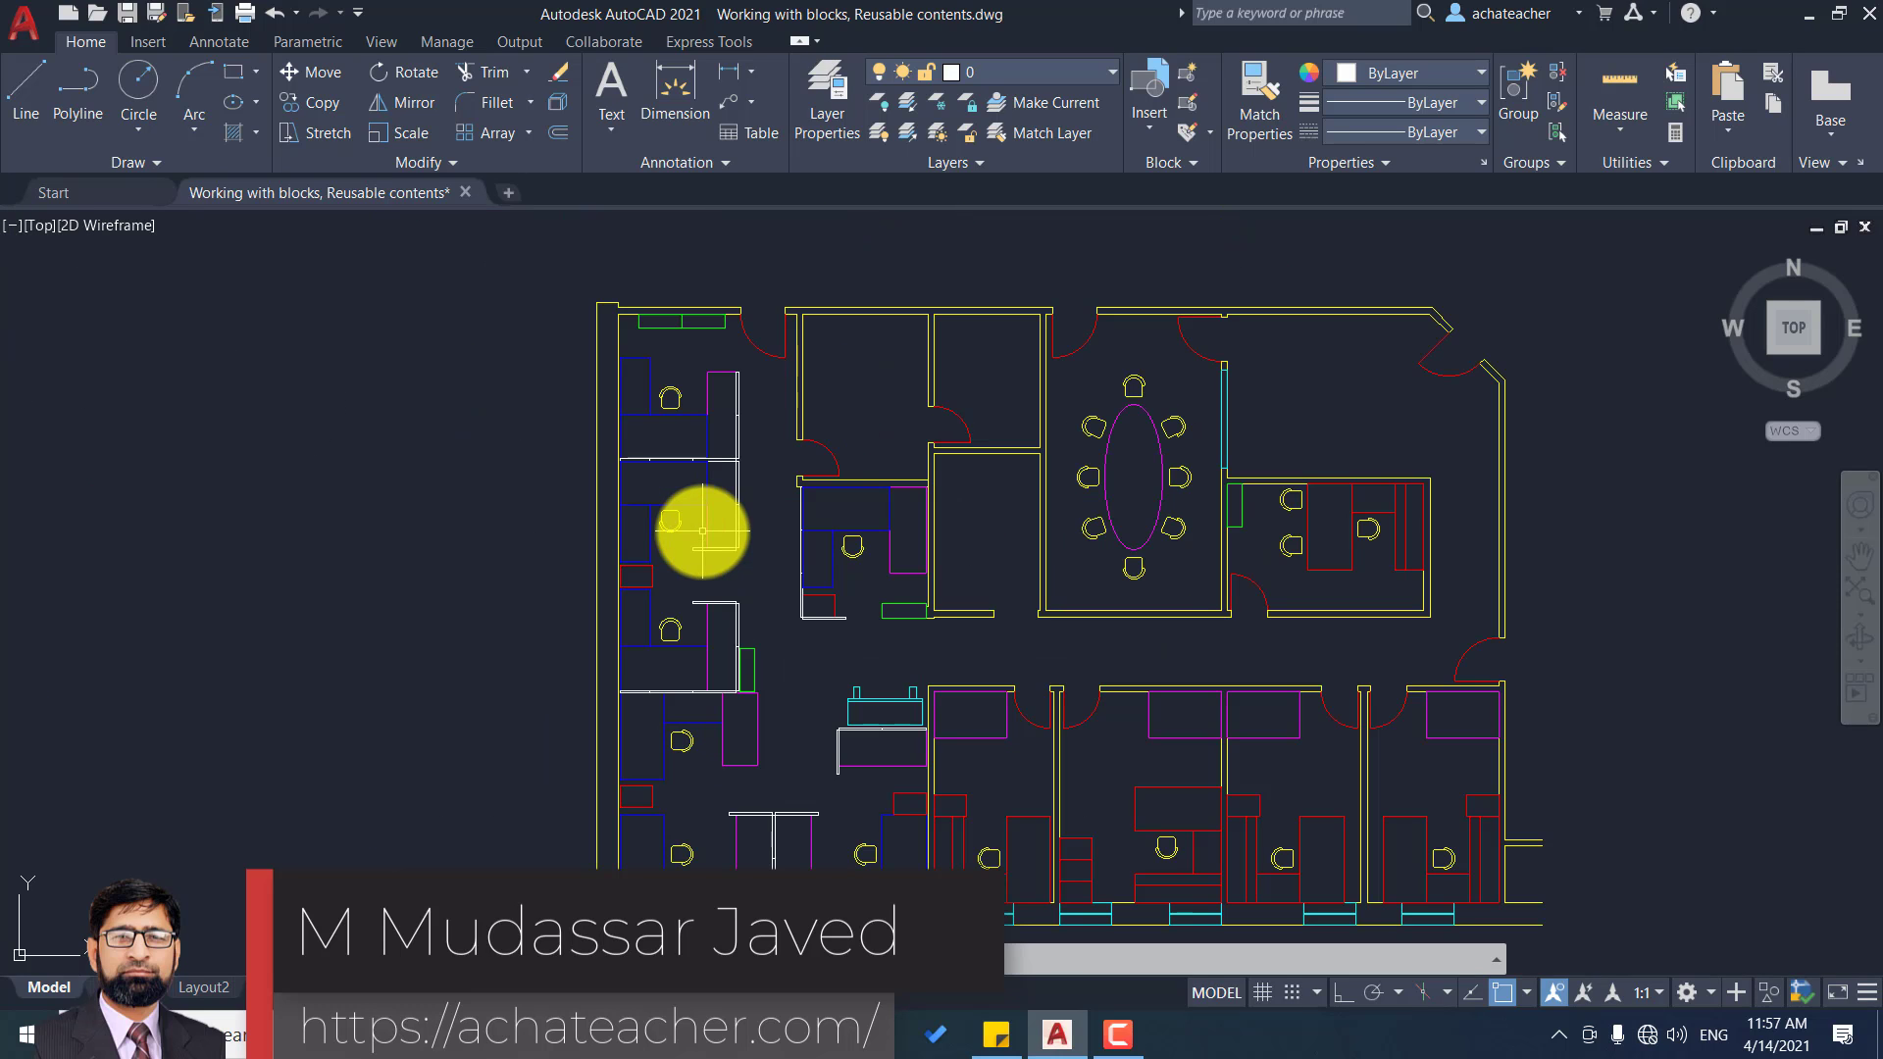
{"action": "scroll", "coordinate": [1101, 685], "scroll_direction": "down", "scroll_amount": 3}
{"action": "scroll", "coordinate": [1231, 691], "scroll_direction": "up", "scroll_amount": 3}
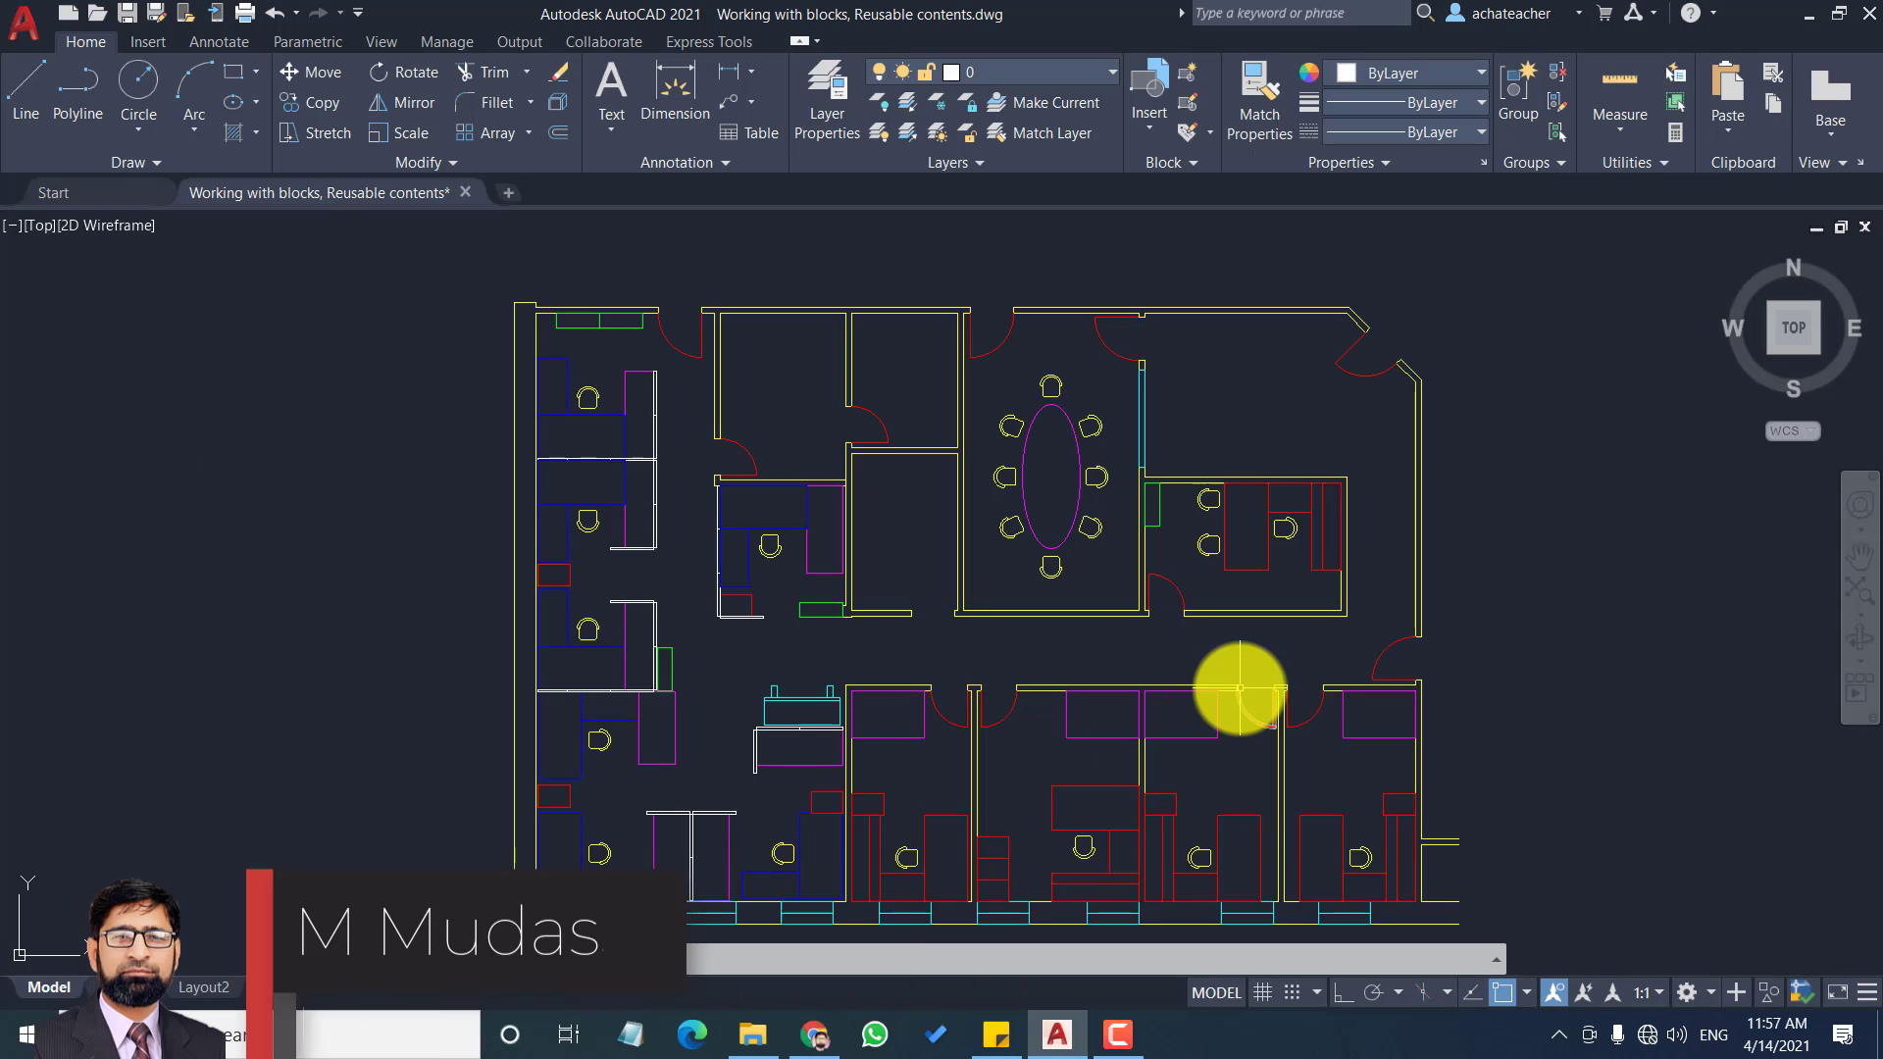
{"action": "mouse_move", "coordinate": [1240, 687]}
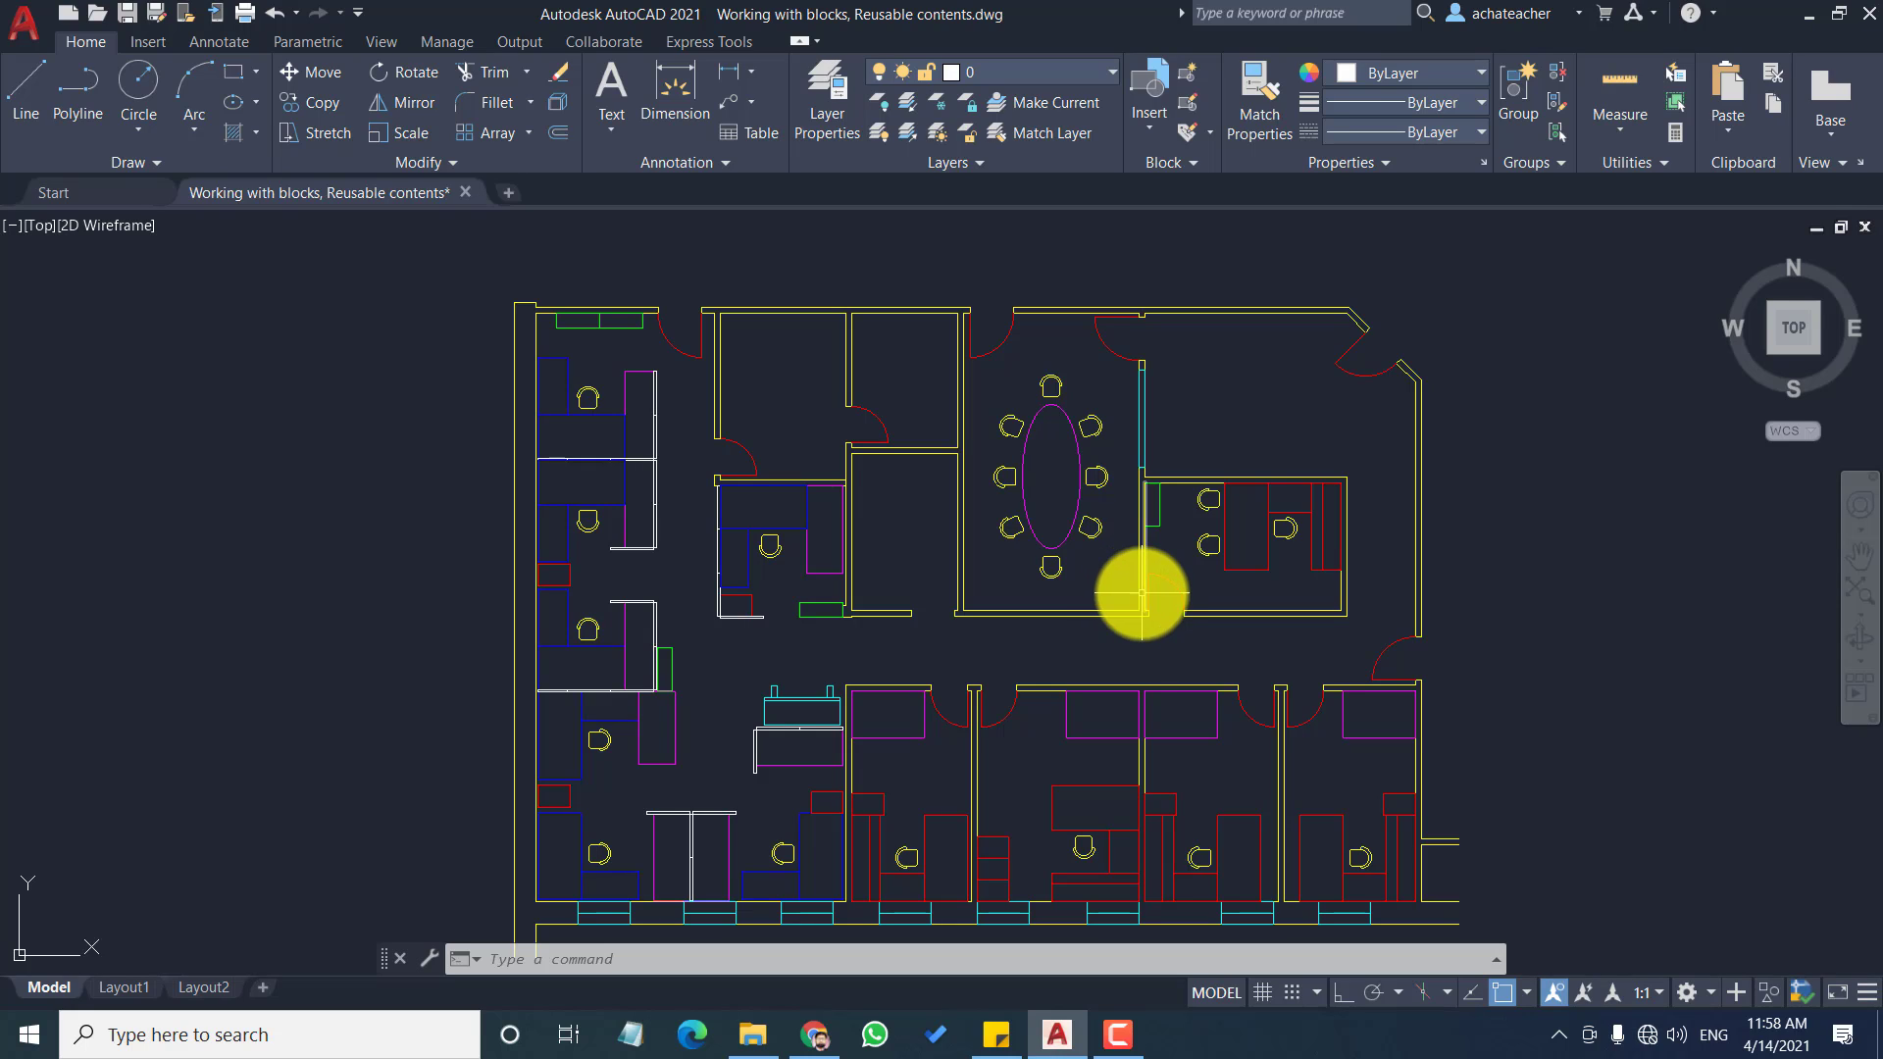
{"action": "left_click", "coordinate": [1147, 595]}
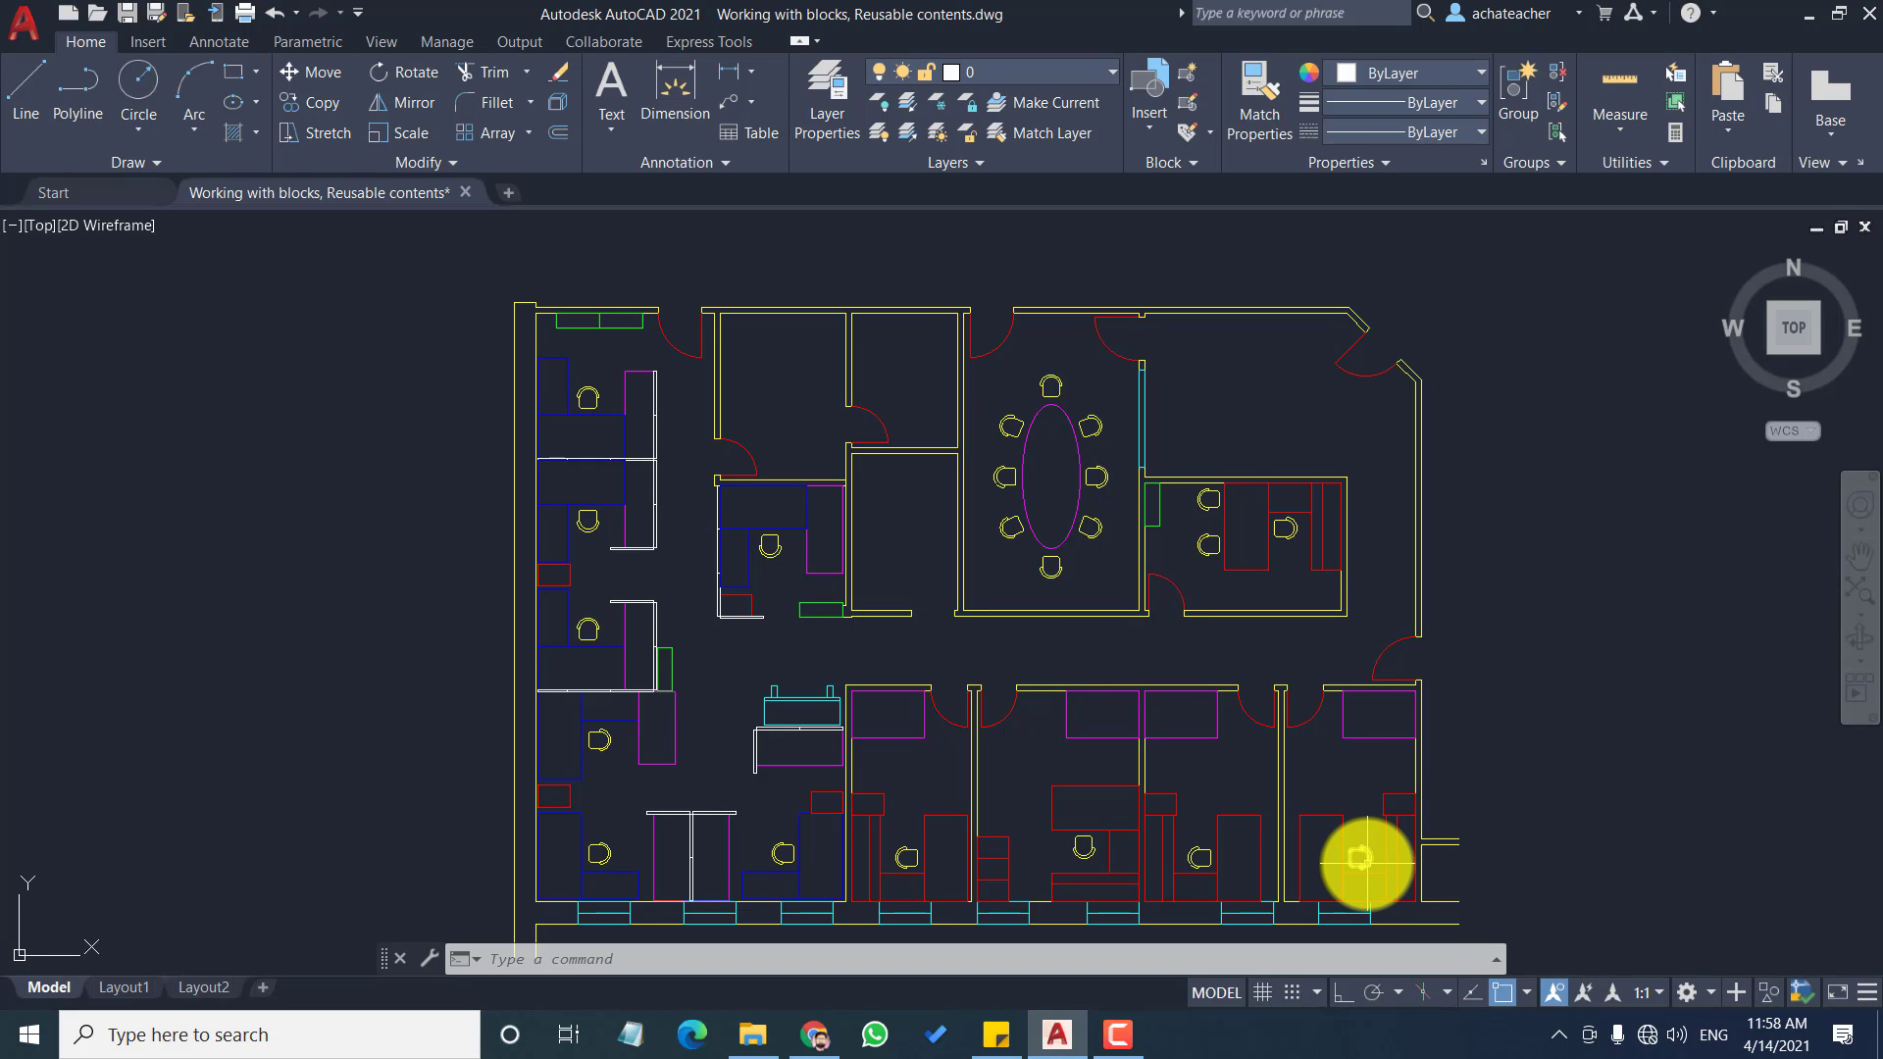
{"action": "mouse_move", "coordinate": [1367, 863]}
{"action": "scroll", "coordinate": [1367, 863], "scroll_direction": "up", "scroll_amount": 8}
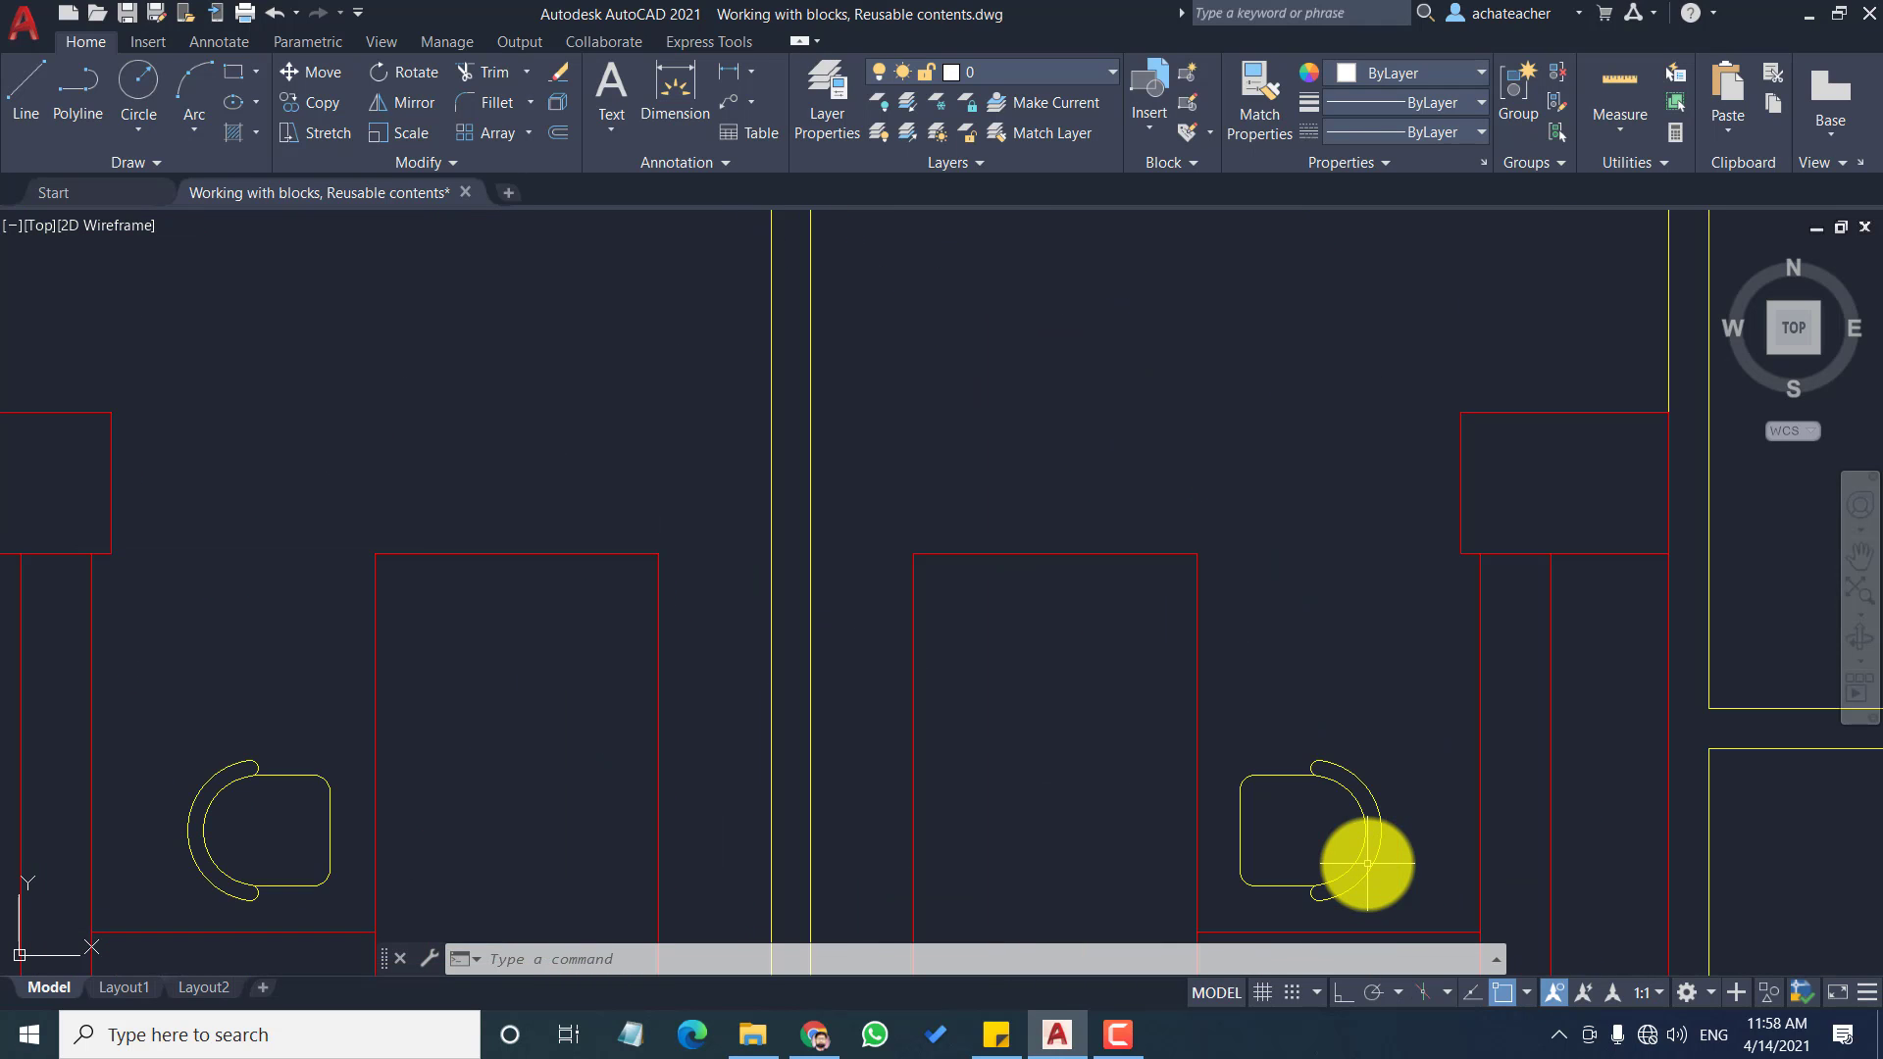
{"action": "scroll", "coordinate": [1367, 863], "scroll_direction": "down", "scroll_amount": 8}
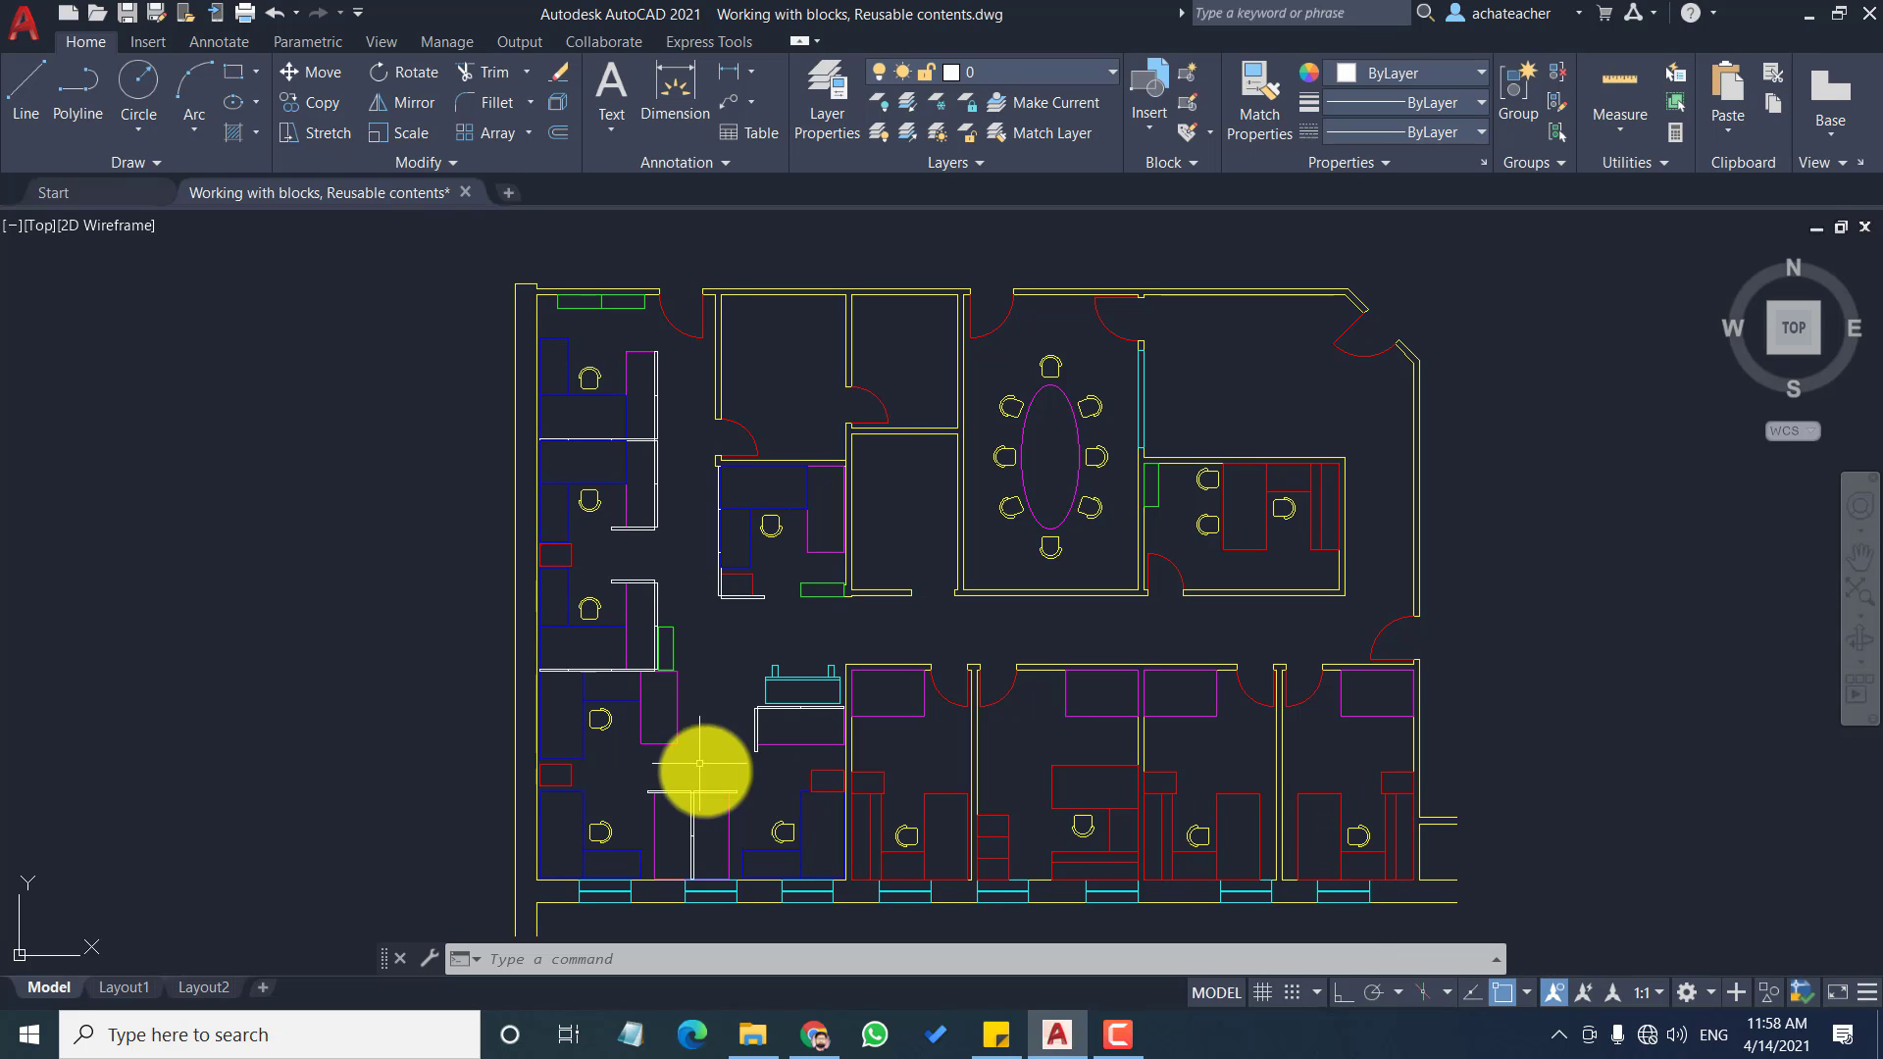
{"action": "scroll", "coordinate": [997, 812], "scroll_direction": "up", "scroll_amount": 2}
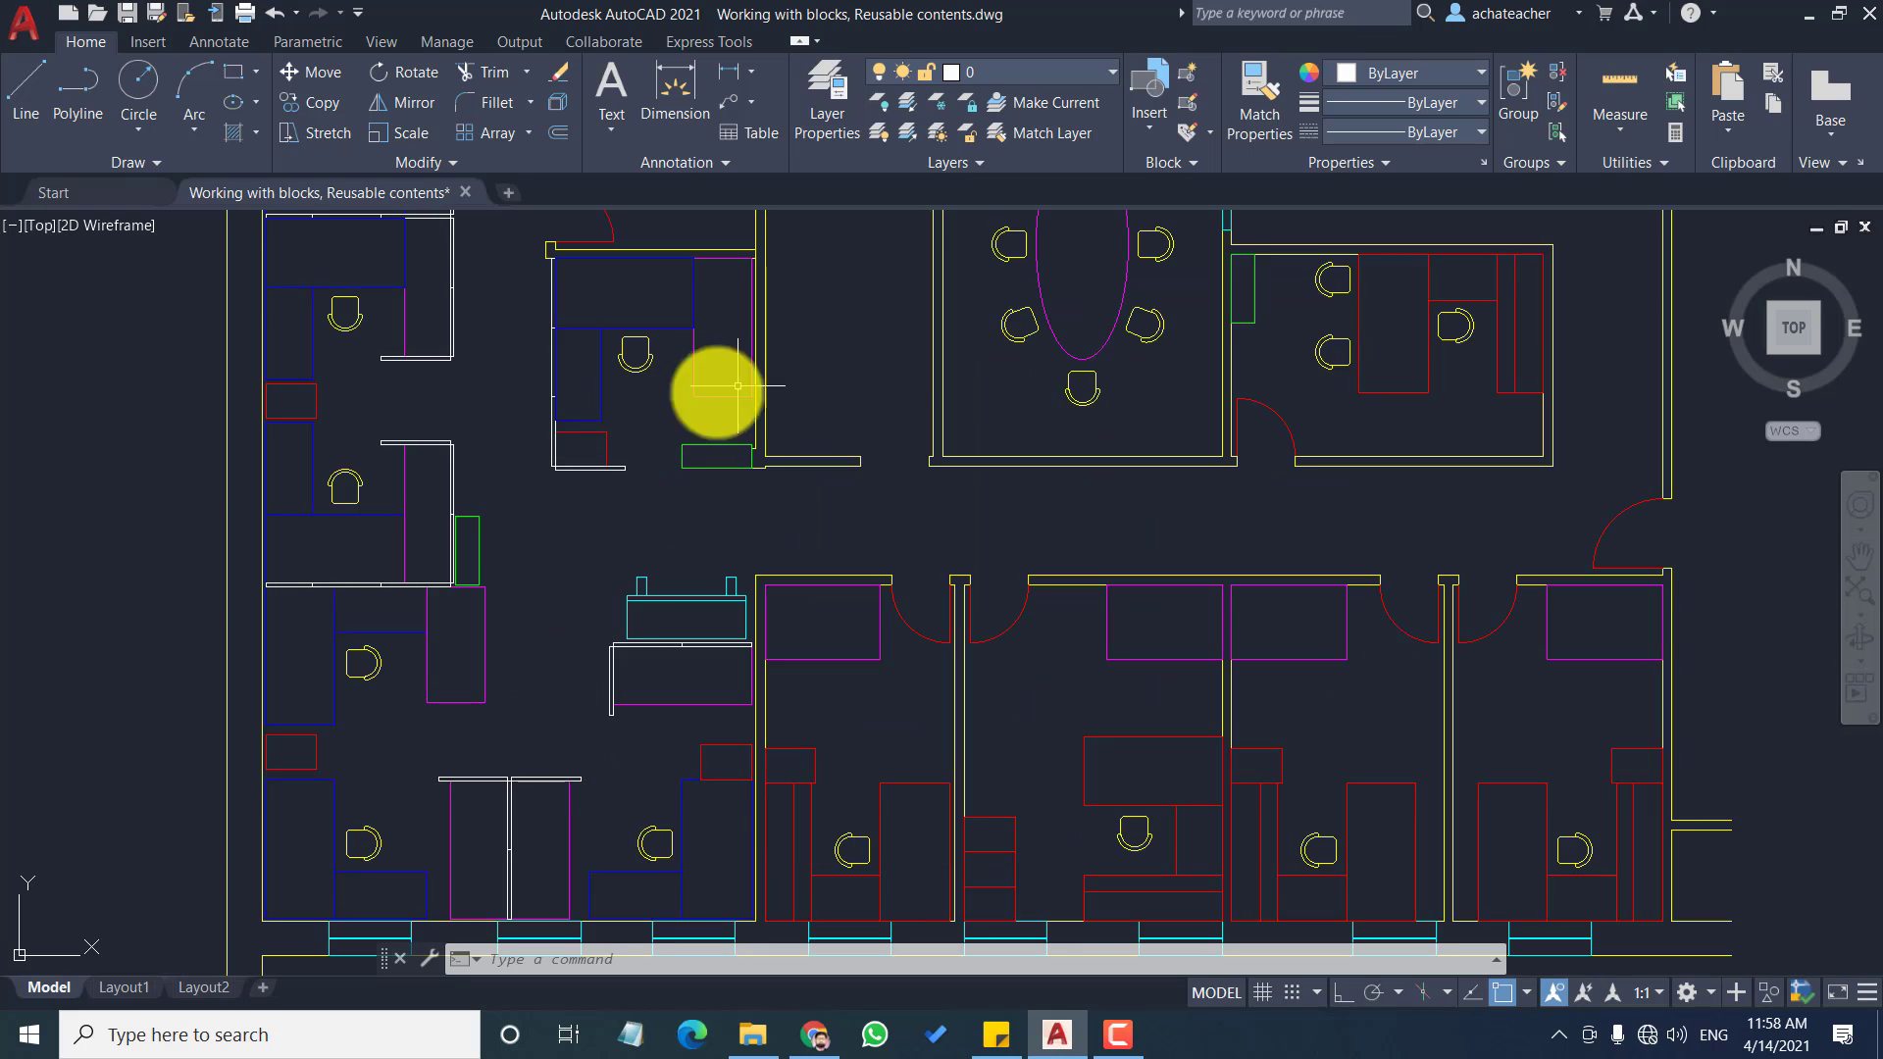
{"action": "scroll", "coordinate": [916, 399], "scroll_direction": "down", "scroll_amount": 5}
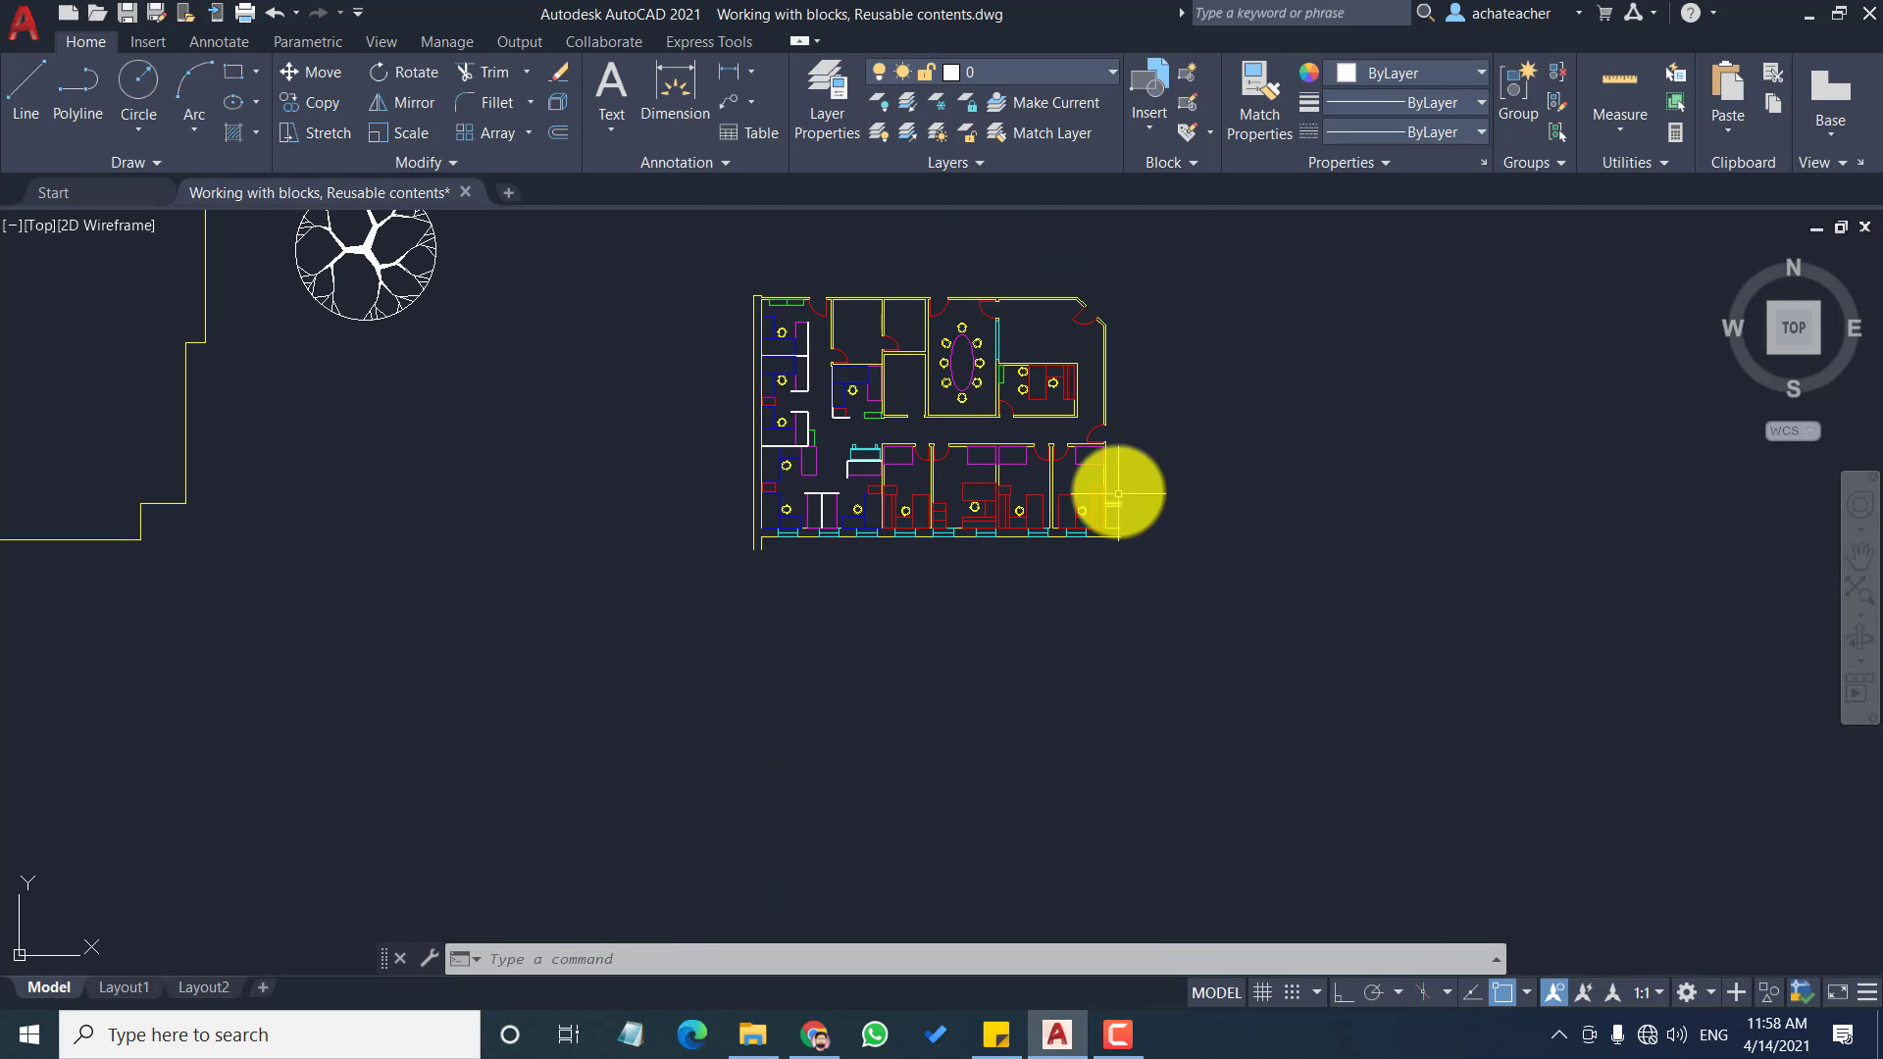
{"action": "scroll", "coordinate": [1078, 529], "scroll_direction": "up", "scroll_amount": 4}
{"action": "scroll", "coordinate": [836, 396], "scroll_direction": "down", "scroll_amount": 2}
{"action": "scroll", "coordinate": [1105, 660], "scroll_direction": "up", "scroll_amount": 2}
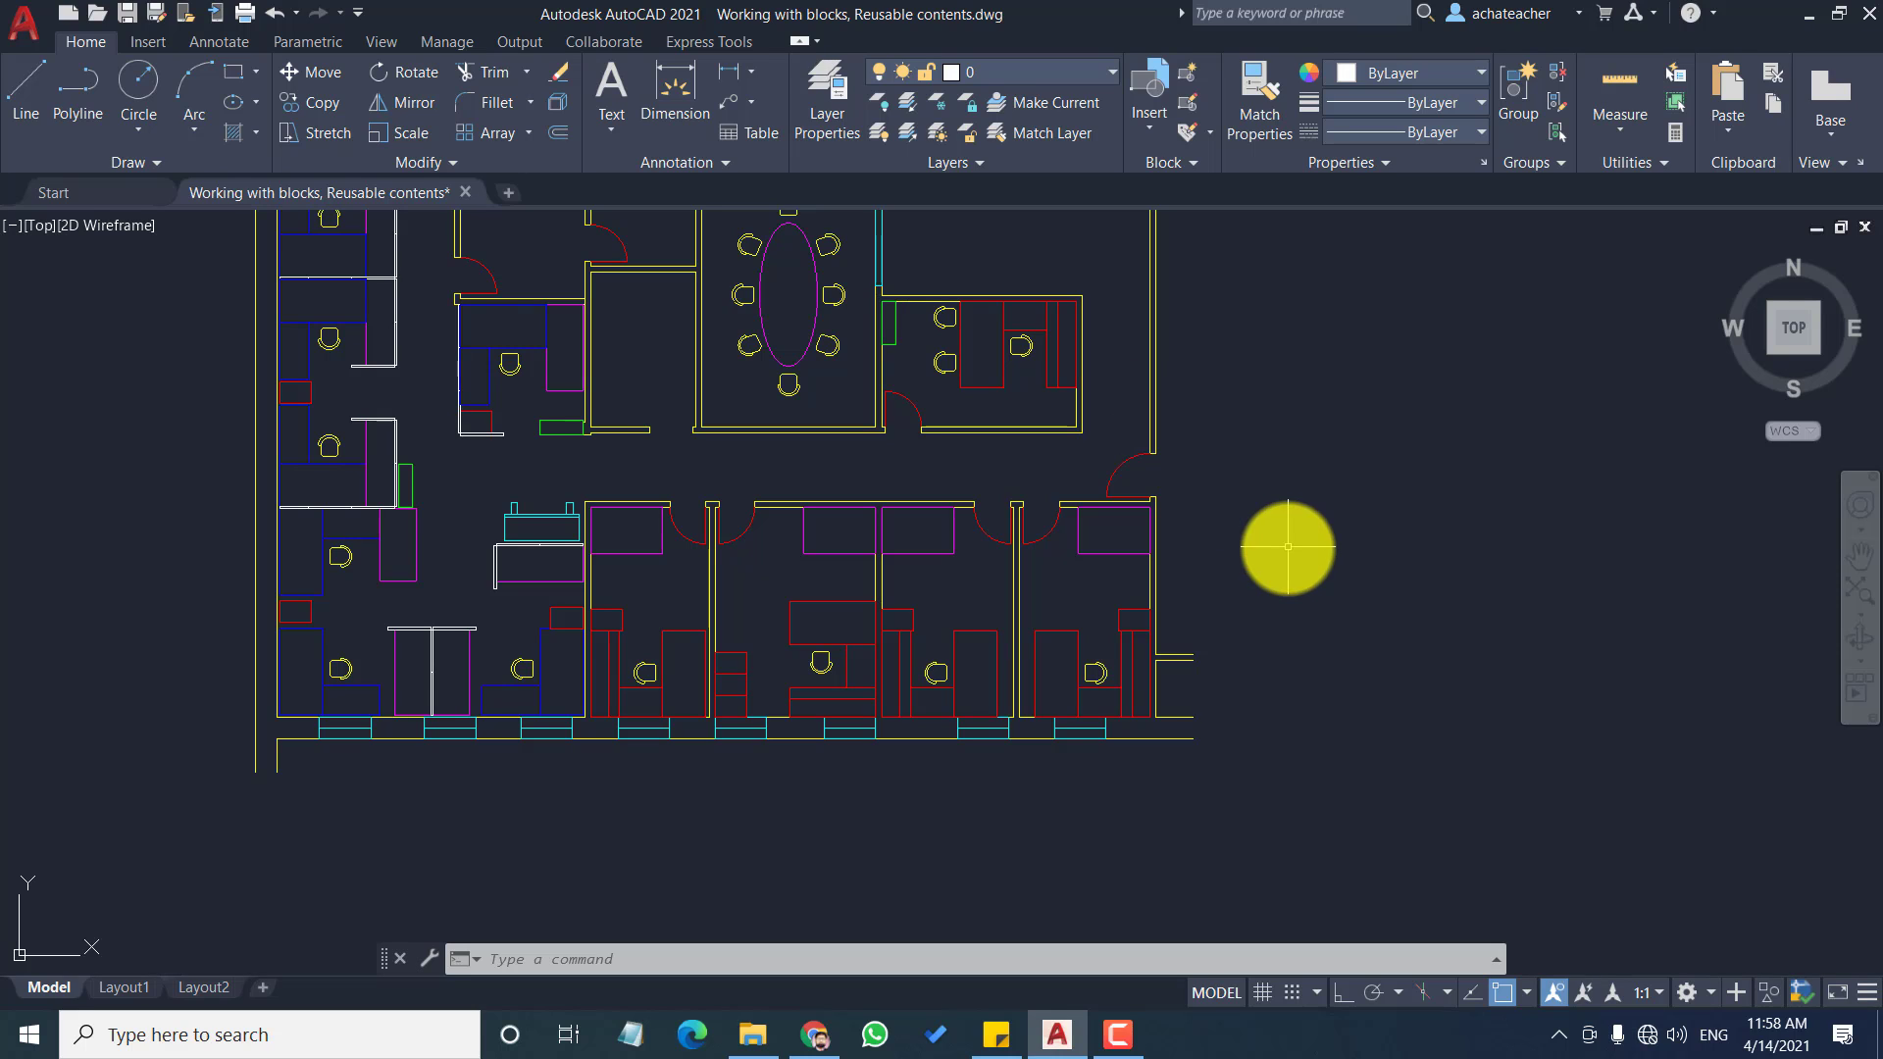
{"action": "scroll", "coordinate": [1282, 546], "scroll_direction": "down", "scroll_amount": 2}
{"action": "scroll", "coordinate": [987, 274], "scroll_direction": "up", "scroll_amount": 2}
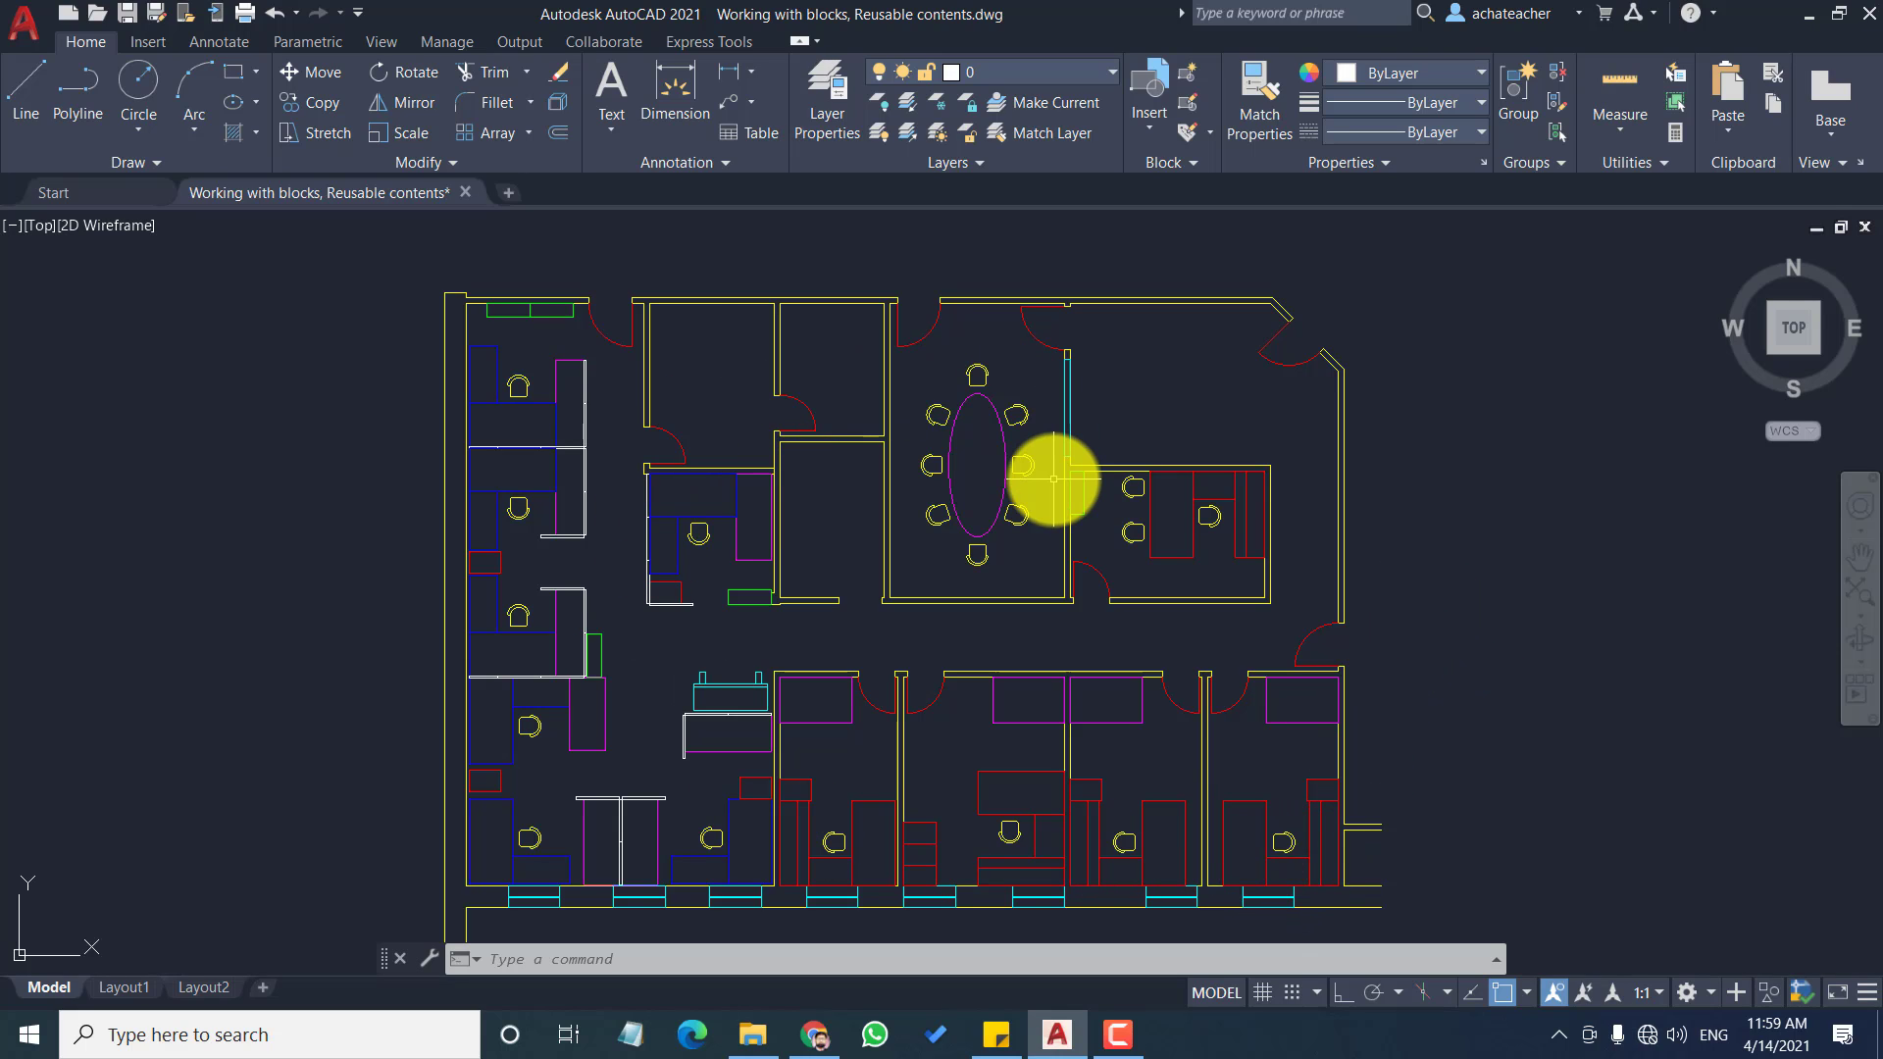
{"action": "scroll", "coordinate": [1273, 801], "scroll_direction": "up", "scroll_amount": 4}
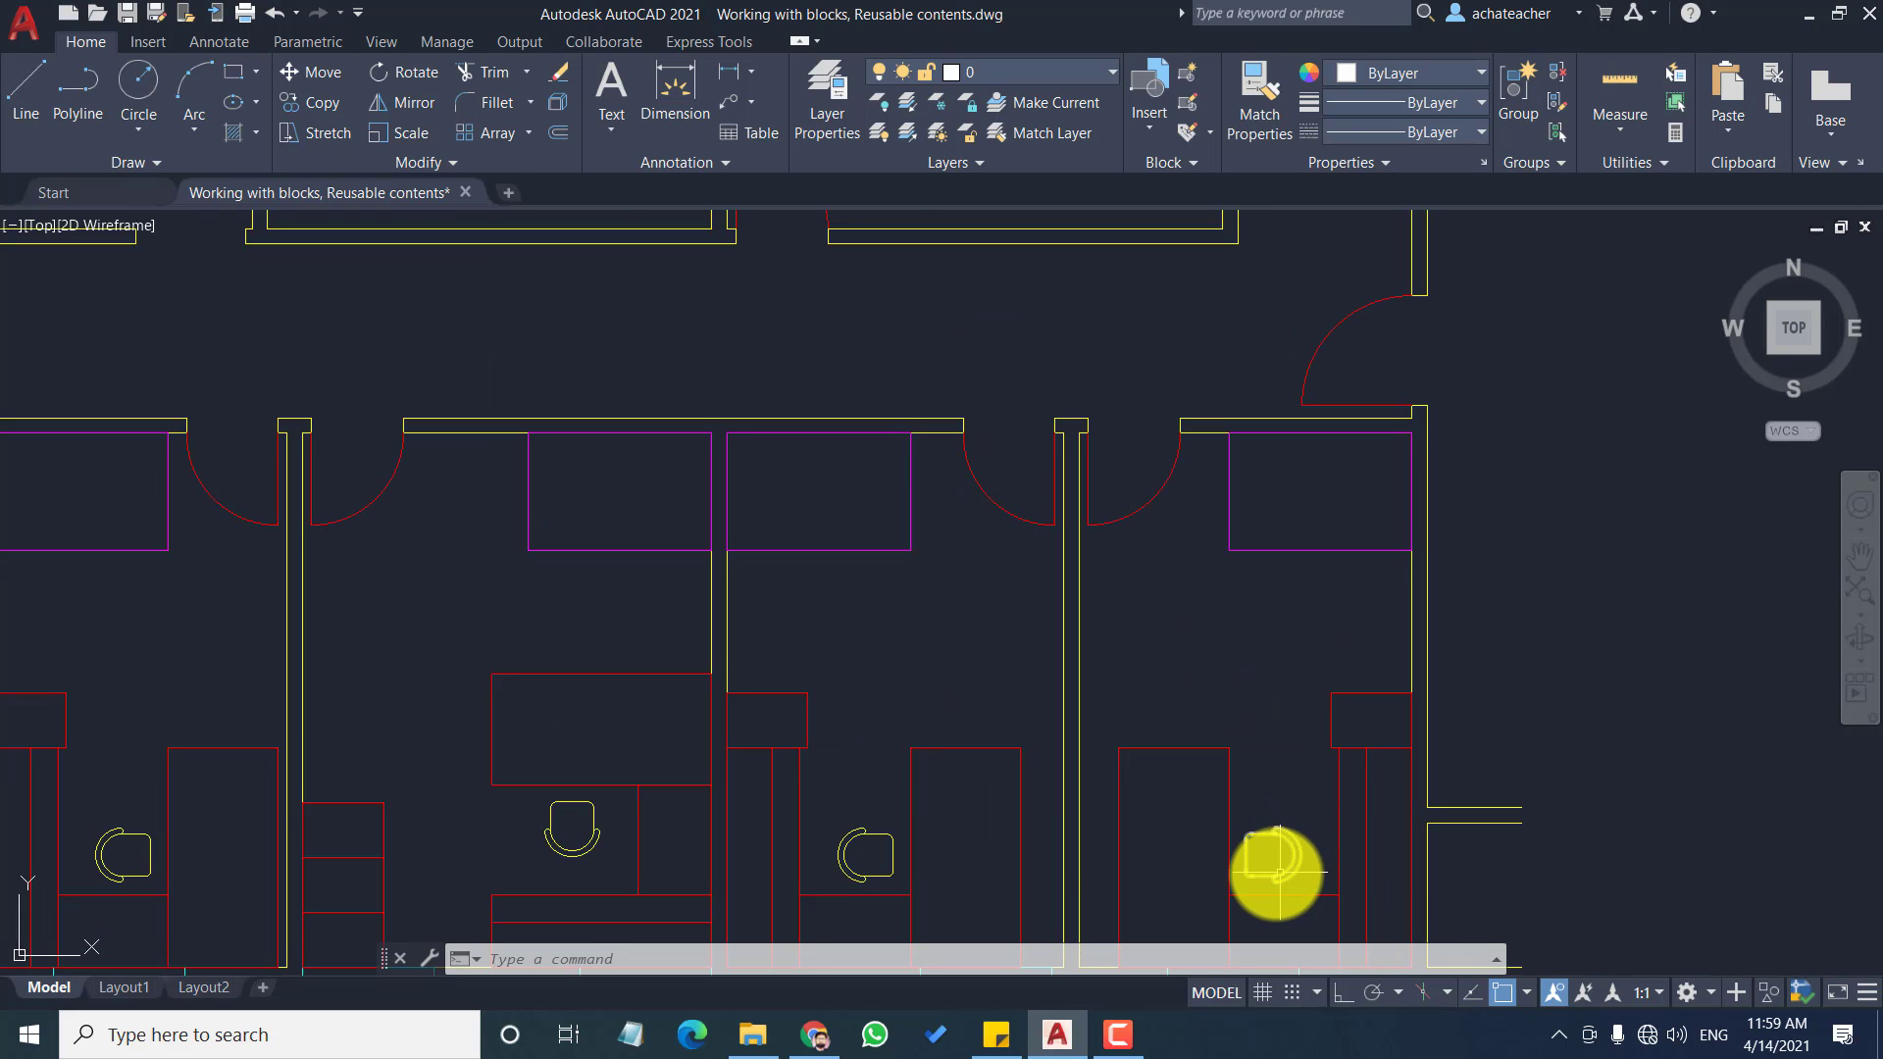
{"action": "scroll", "coordinate": [1274, 863], "scroll_direction": "down", "scroll_amount": 3}
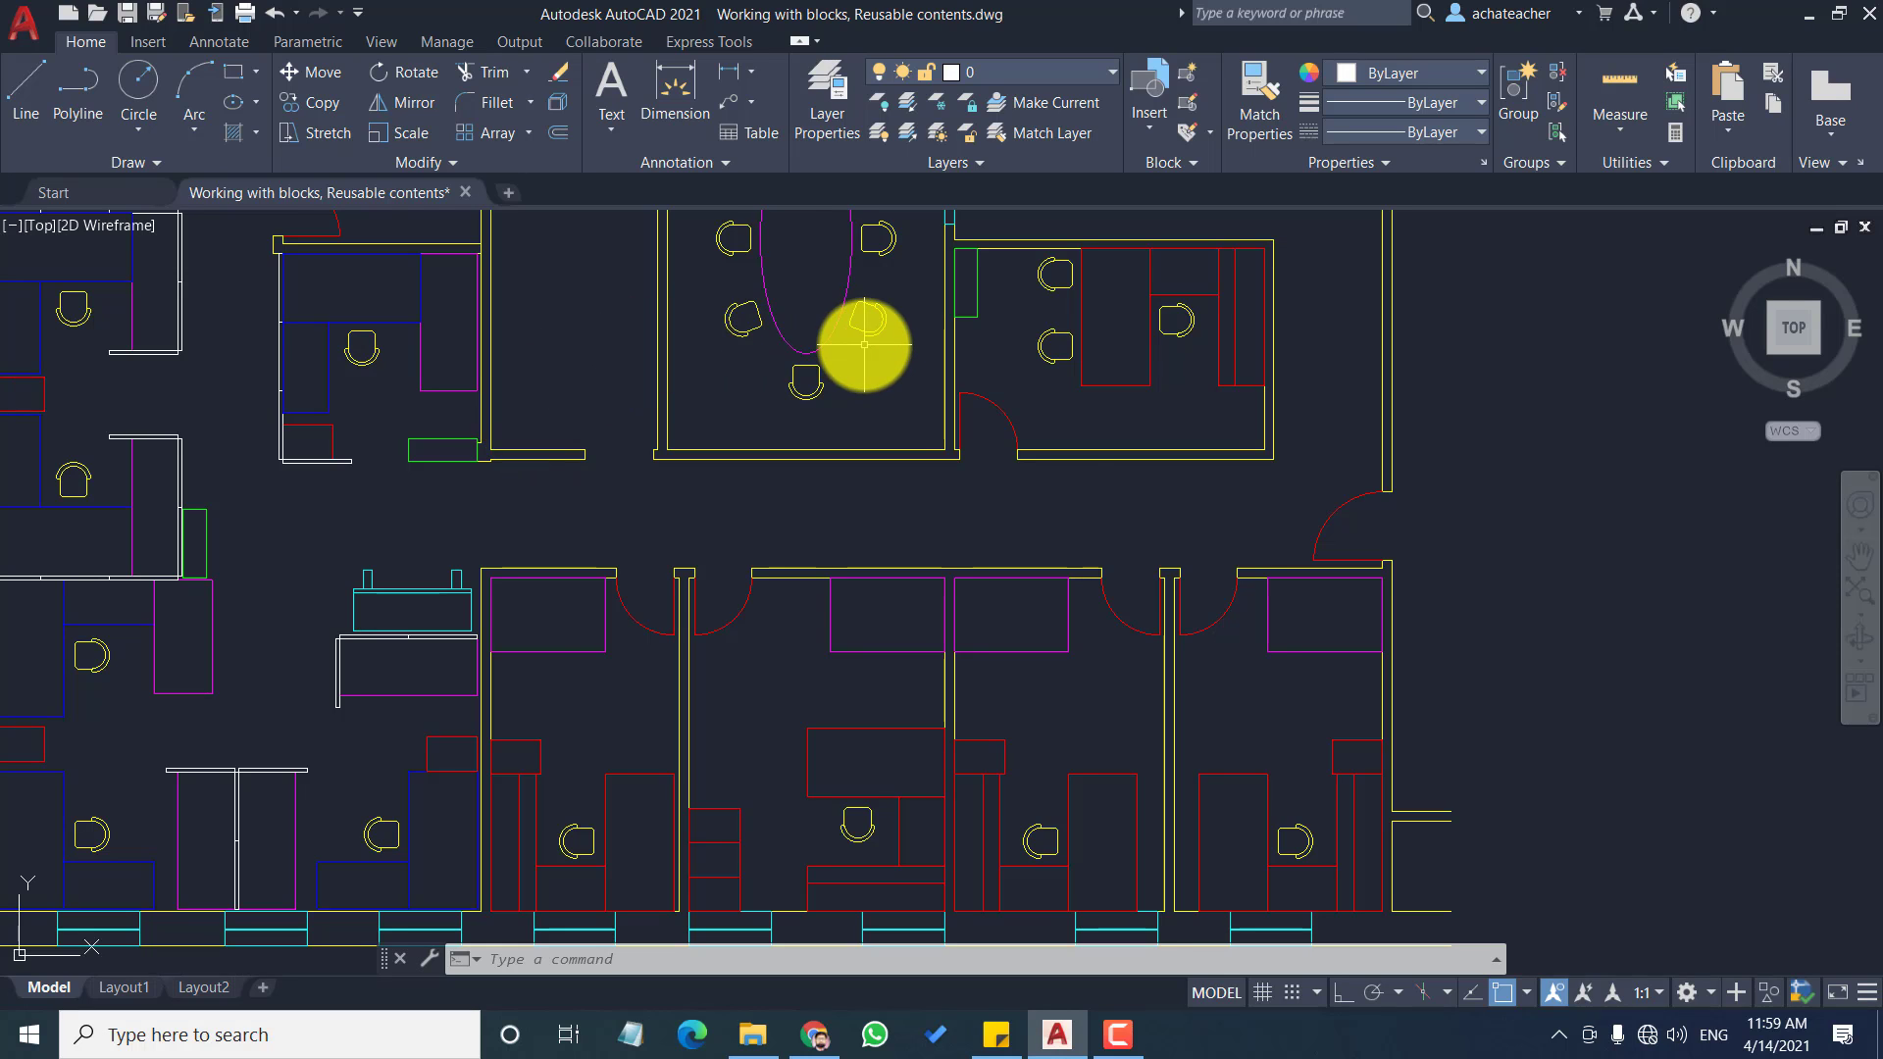
{"action": "scroll", "coordinate": [864, 344], "scroll_direction": "down", "scroll_amount": 3}
{"action": "scroll", "coordinate": [900, 273], "scroll_direction": "down", "scroll_amount": 4}
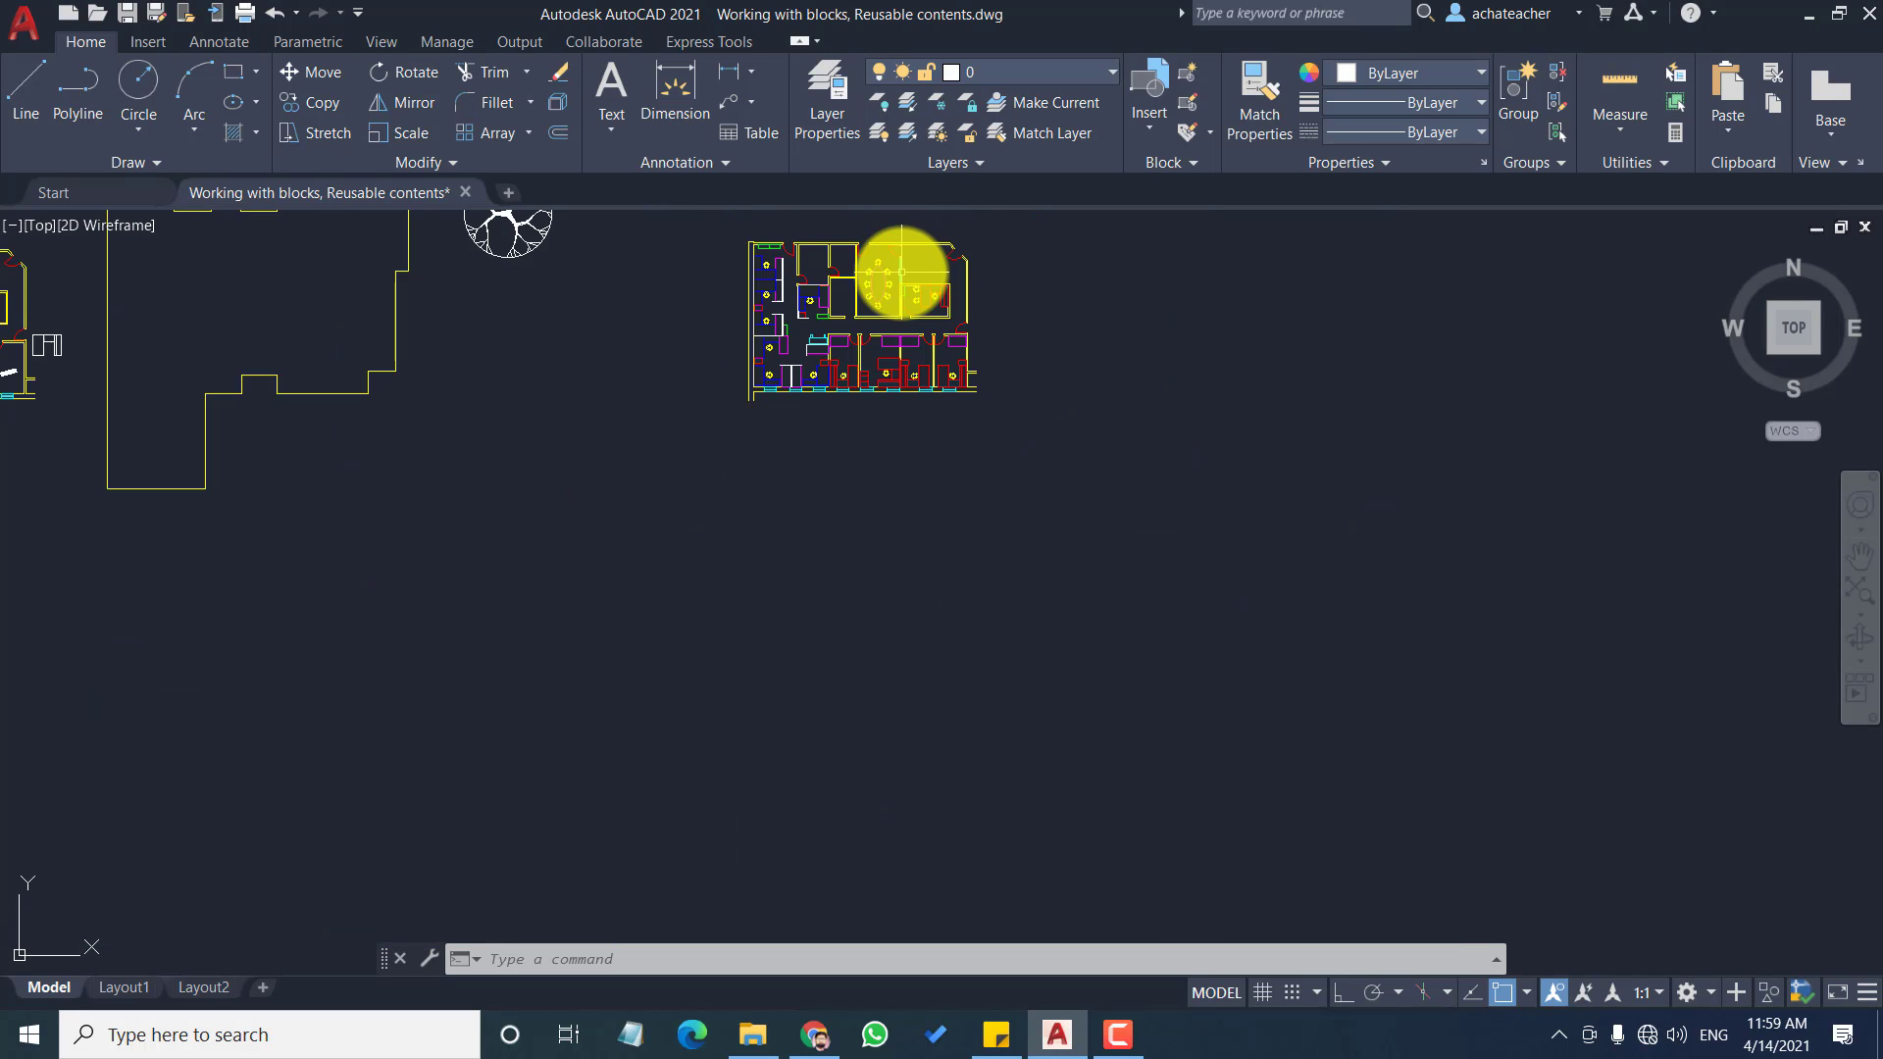
{"action": "scroll", "coordinate": [866, 210], "scroll_direction": "up", "scroll_amount": 8}
{"action": "scroll", "coordinate": [874, 232], "scroll_direction": "down", "scroll_amount": 2}
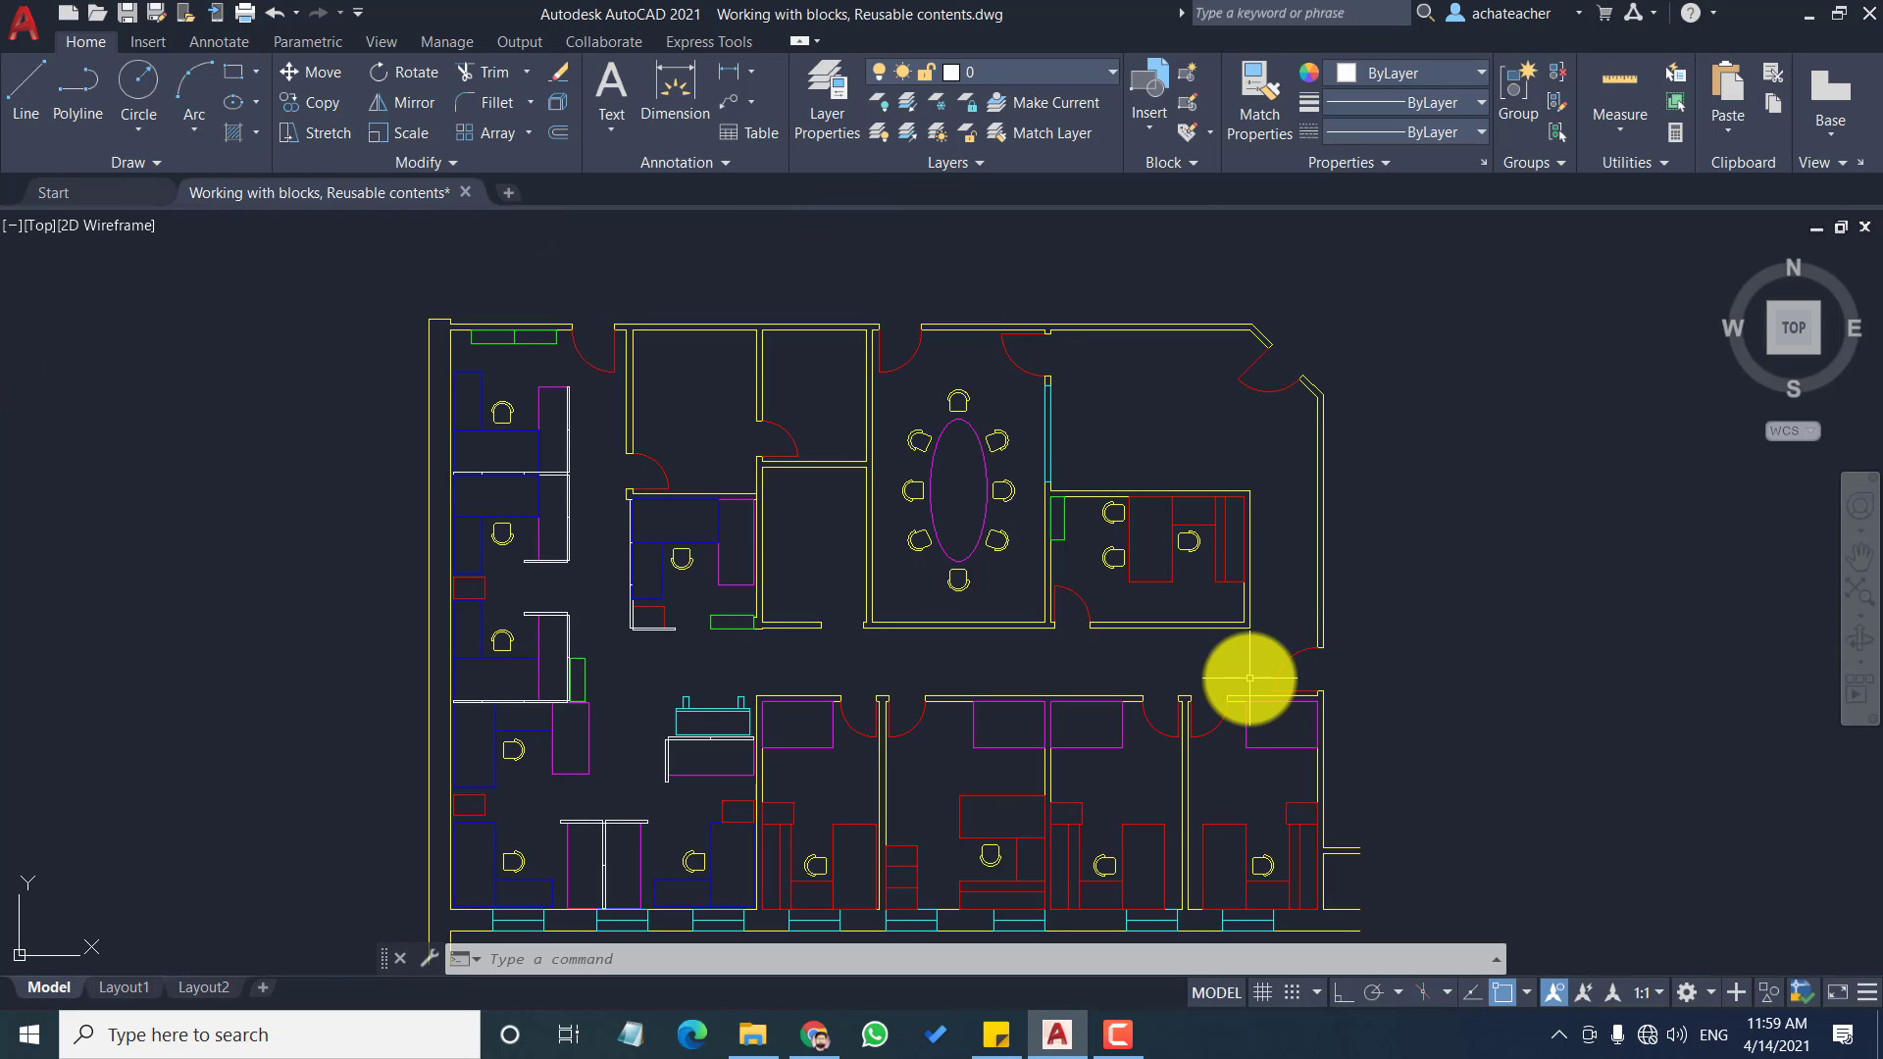
Step: Window-select the objects of the tree symbol beside the building outline, and clear the selection
{"action": "scroll", "coordinate": [1250, 677], "scroll_direction": "down", "scroll_amount": 6}
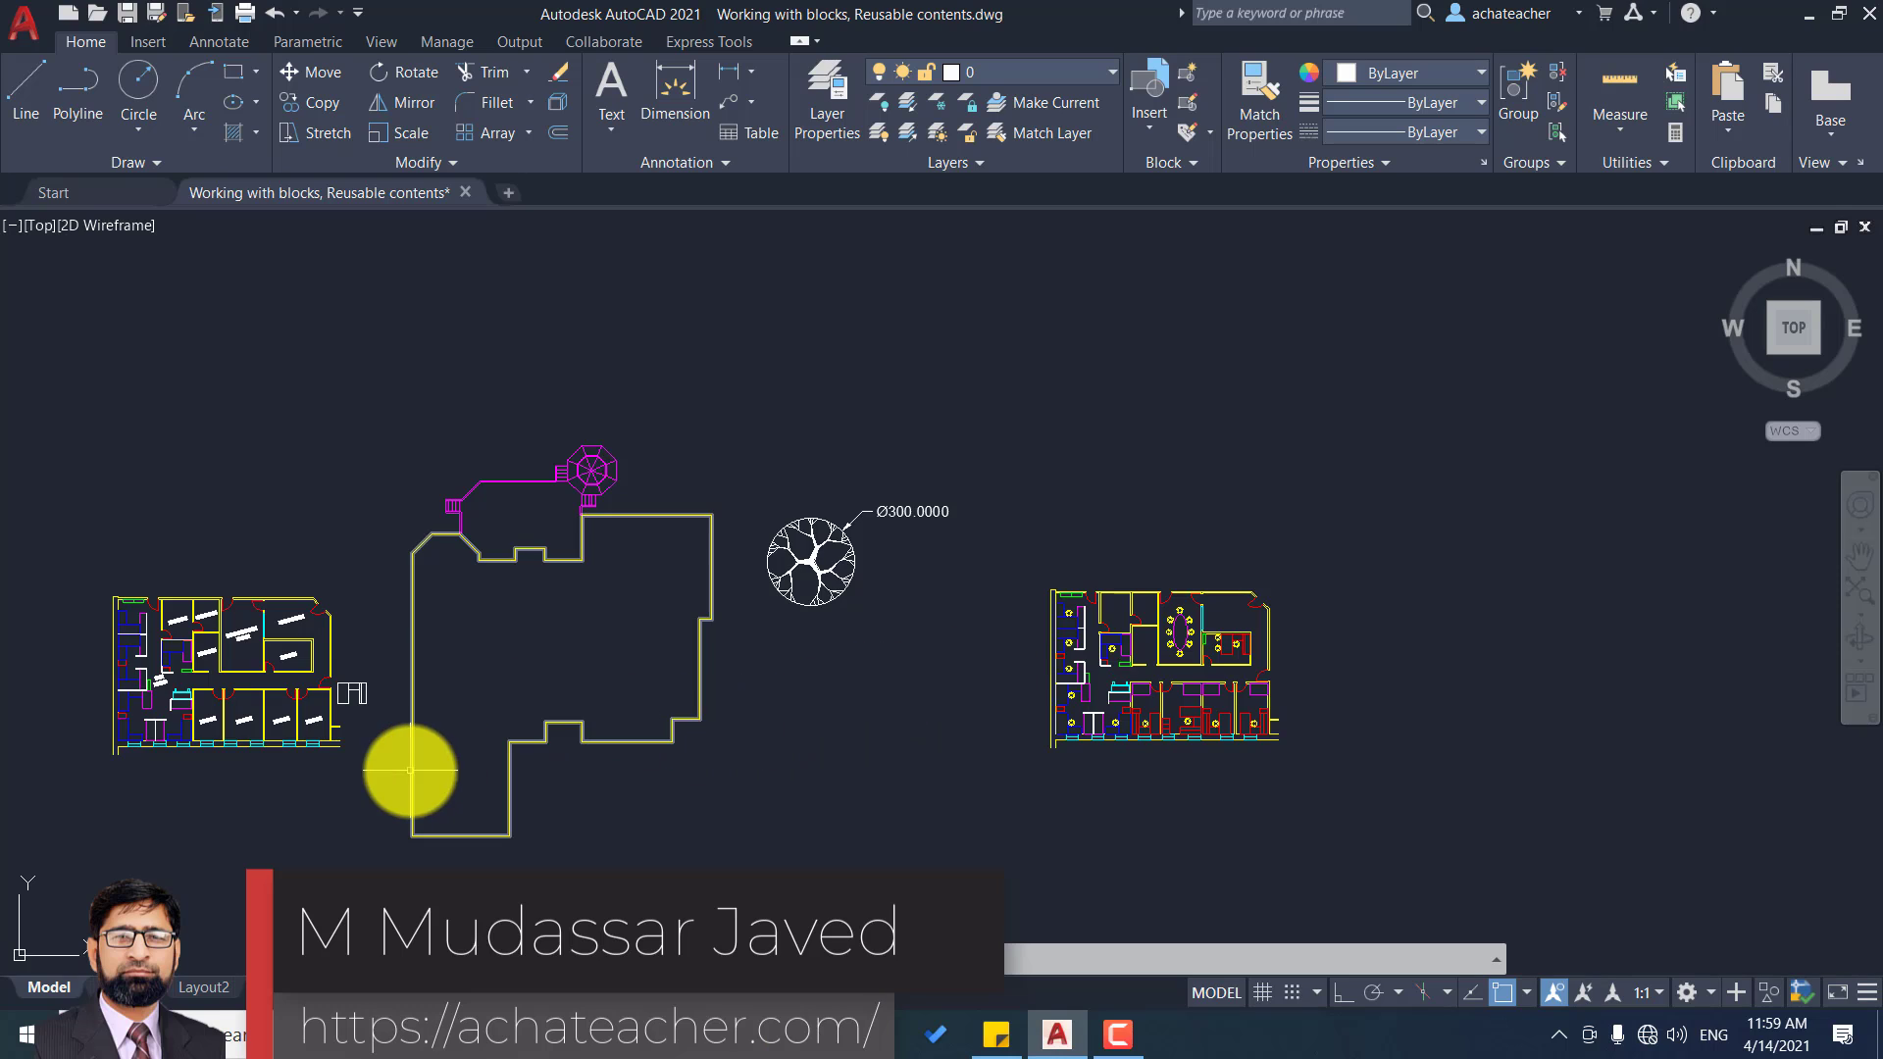
{"action": "scroll", "coordinate": [410, 771], "scroll_direction": "up", "scroll_amount": 2}
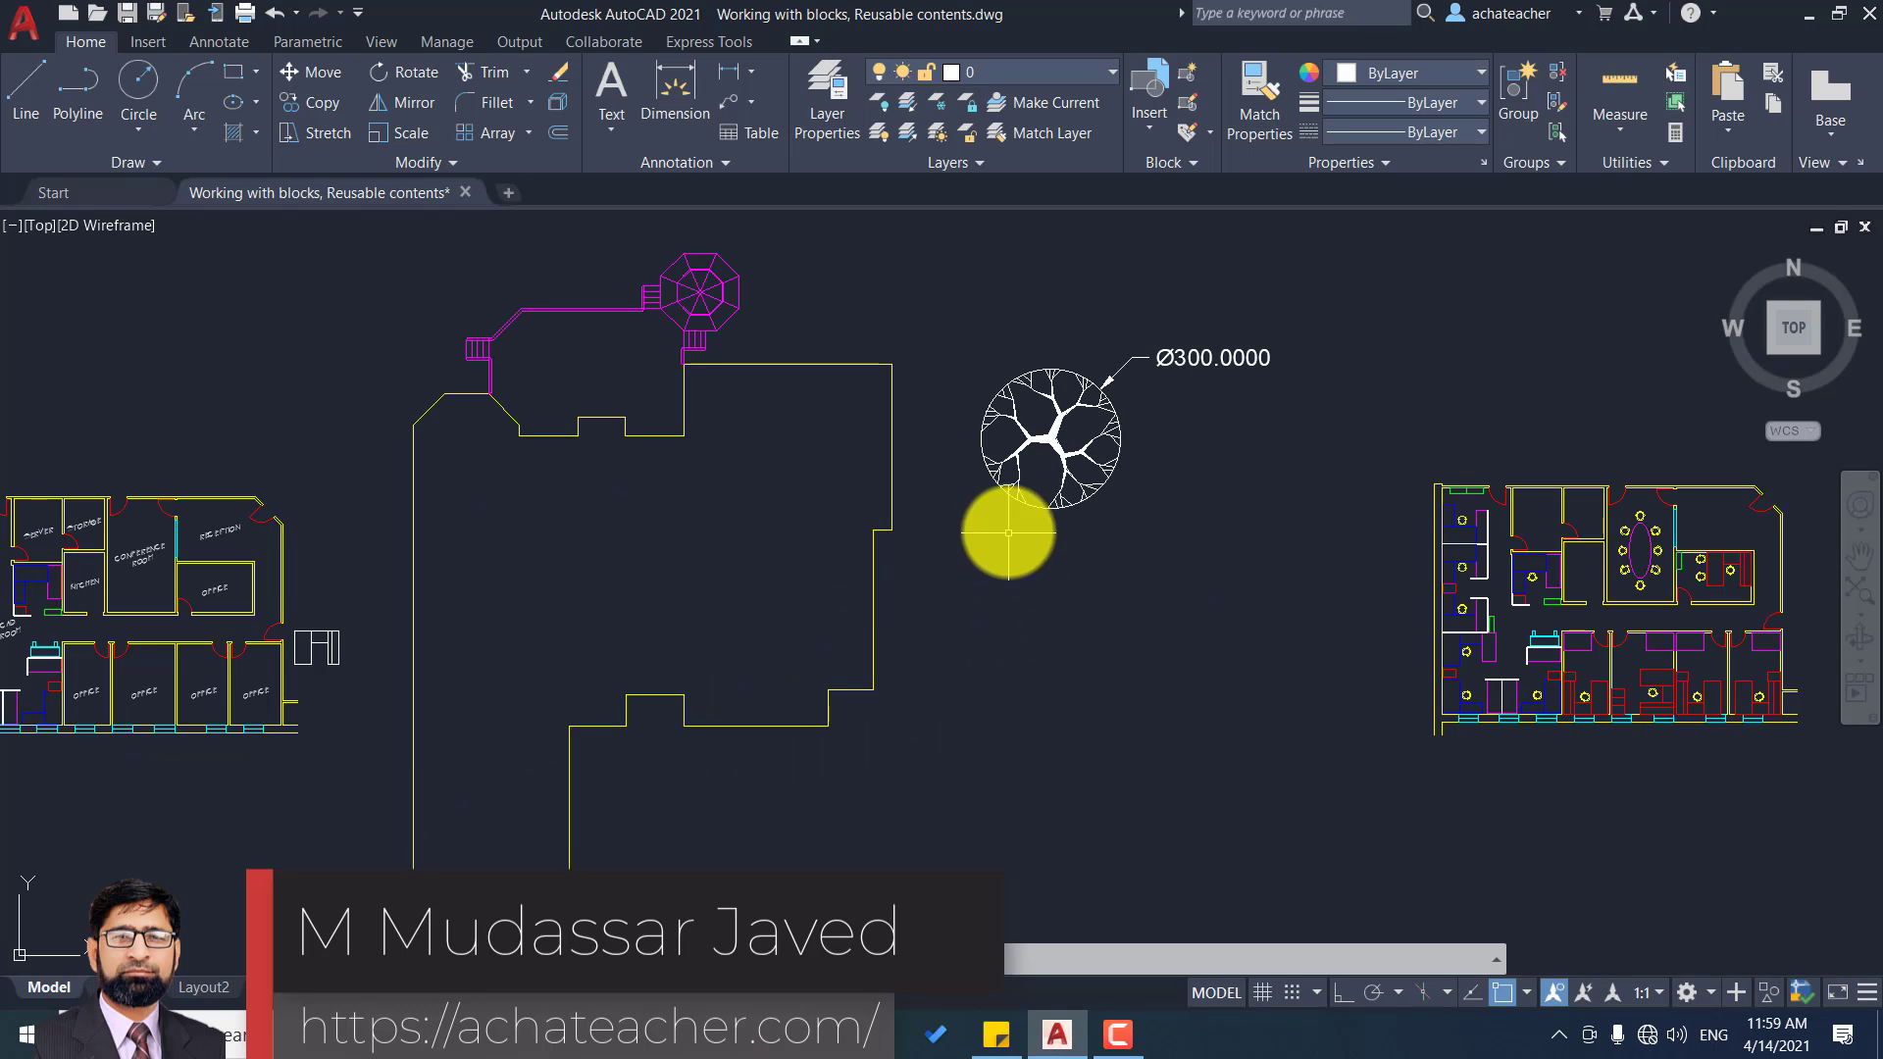
{"action": "left_click", "coordinate": [930, 353]}
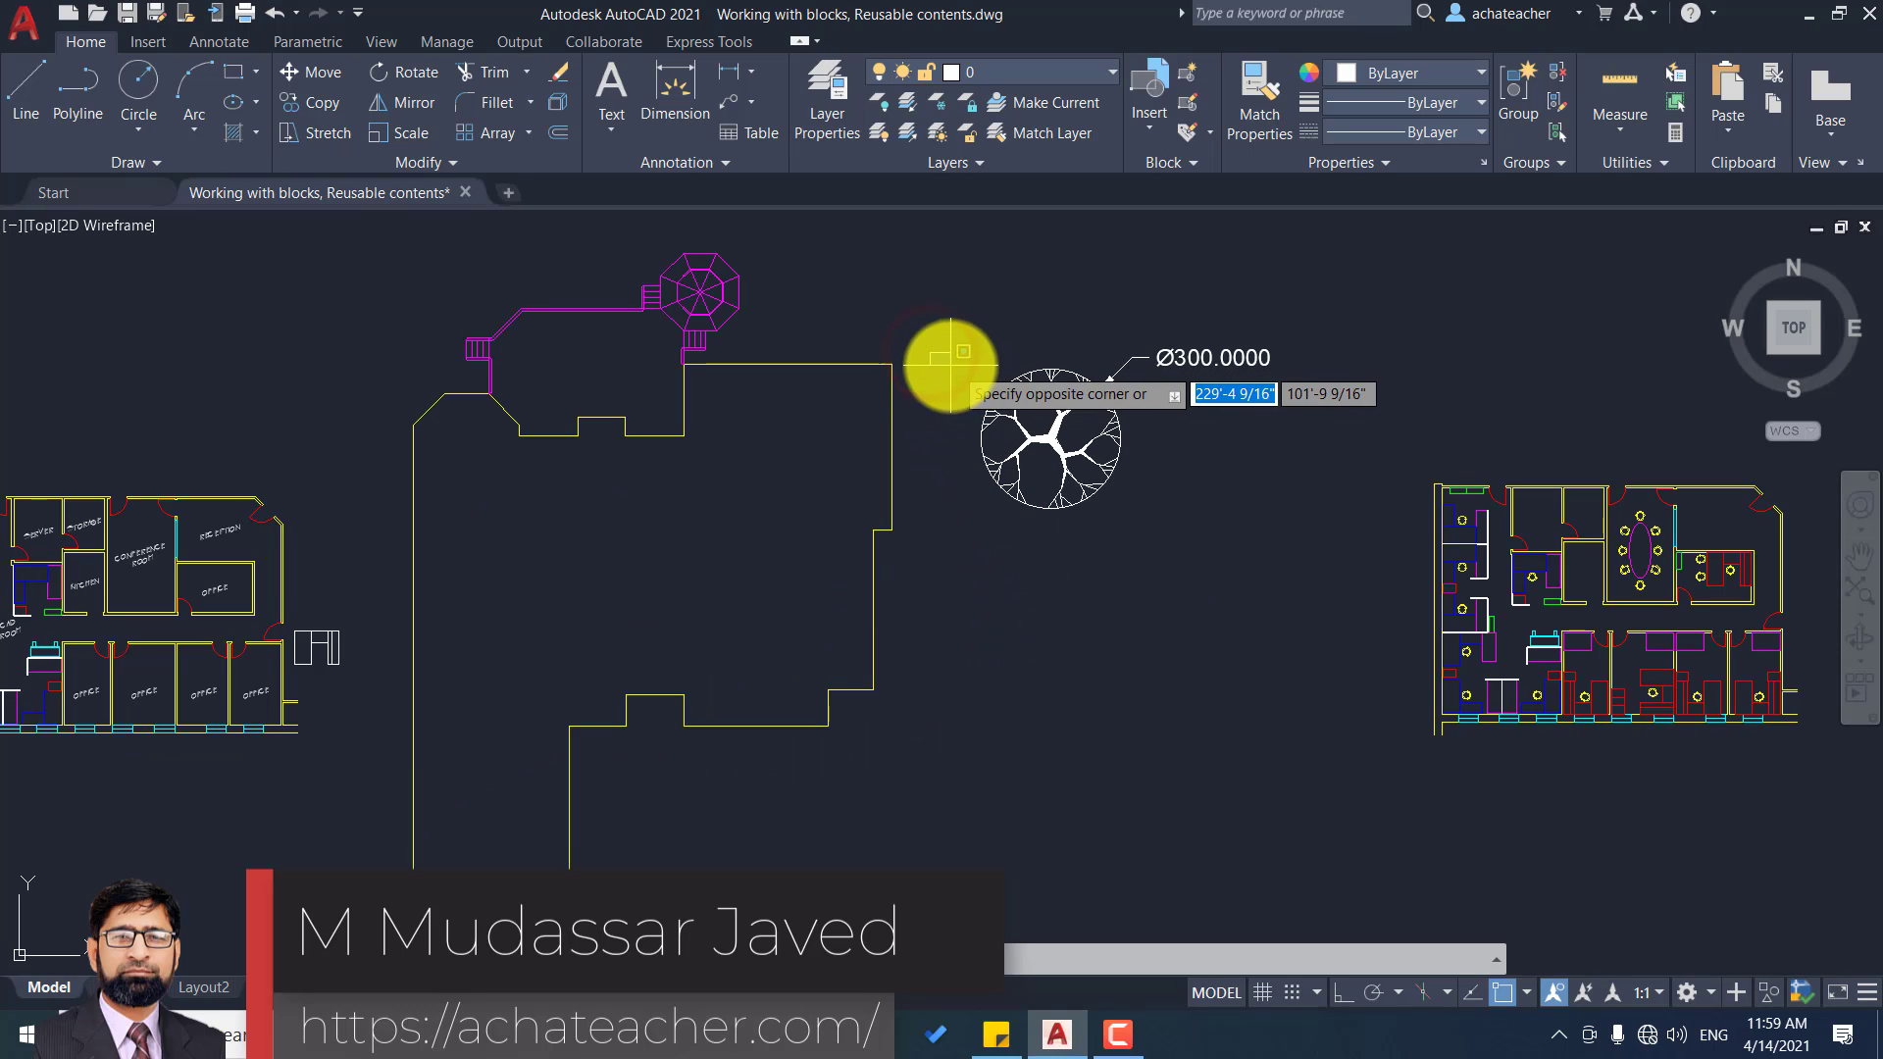
{"action": "left_click", "coordinate": [1118, 560]}
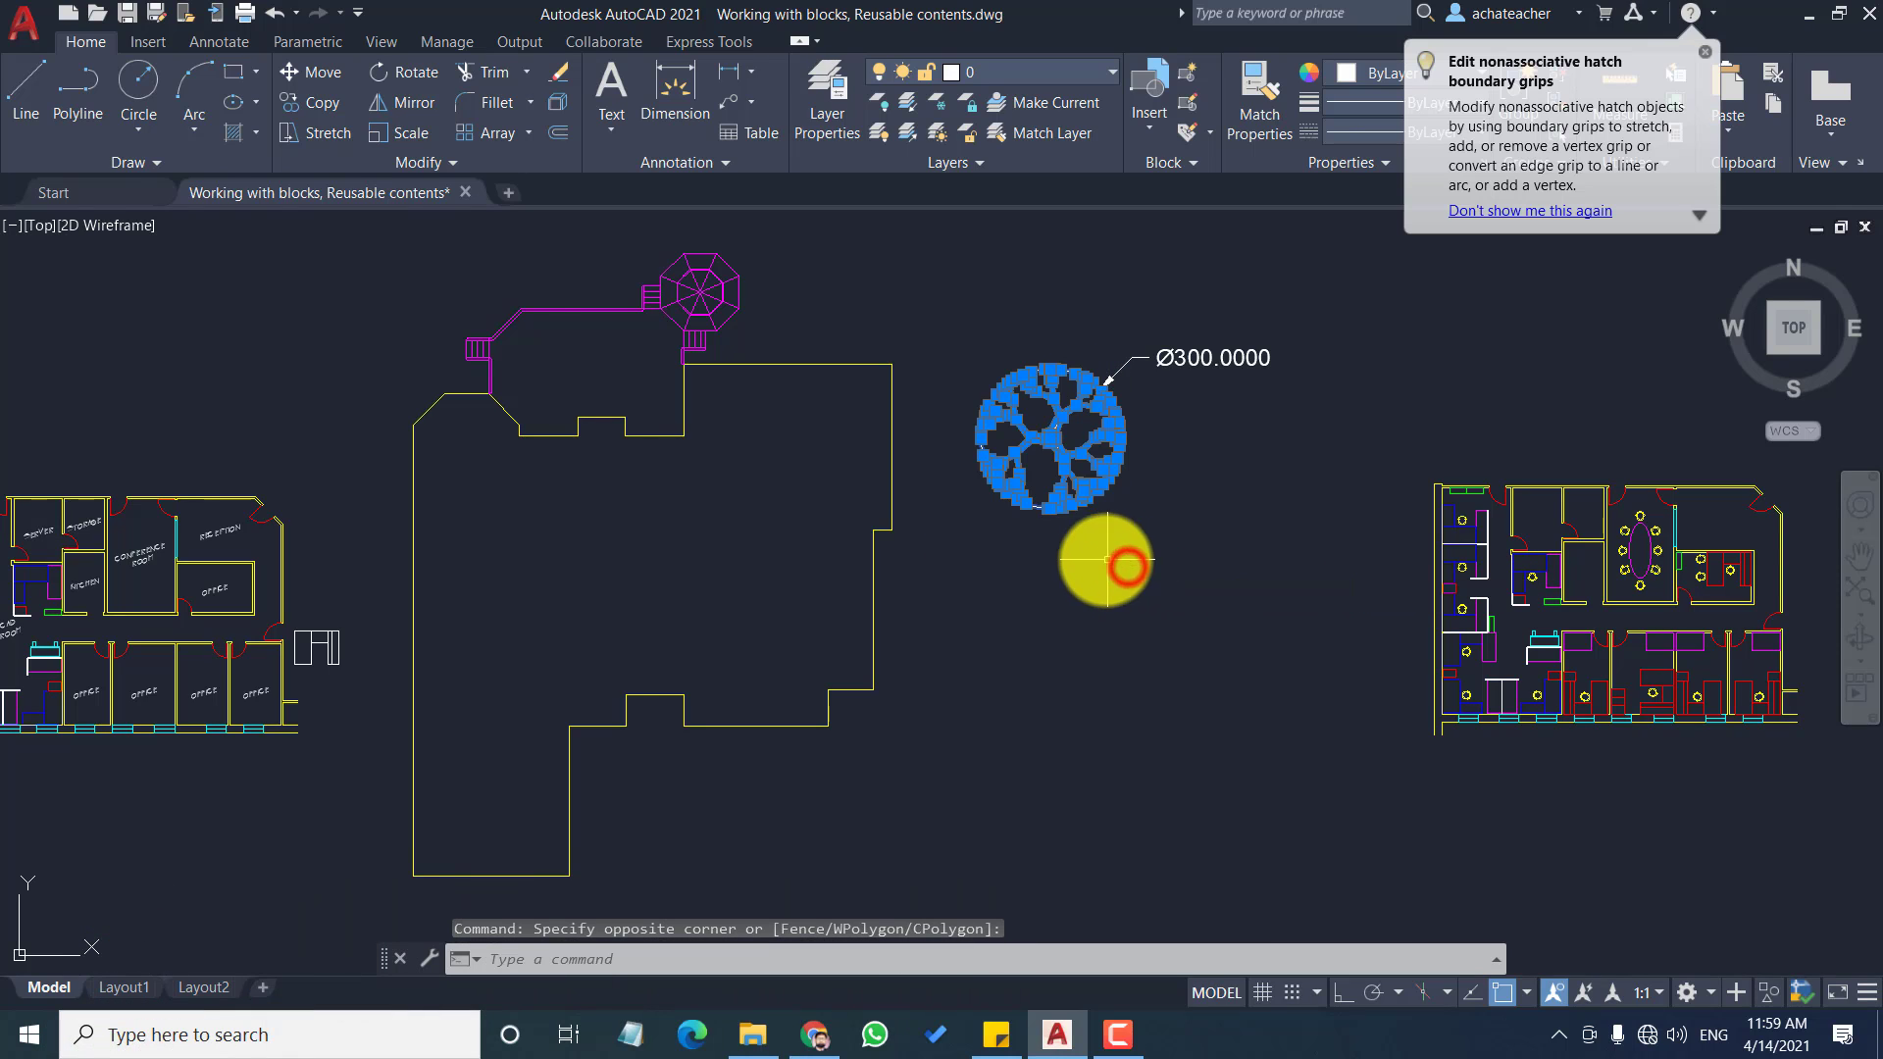
{"action": "key", "text": "Escape"}
{"action": "left_click", "coordinate": [944, 350]}
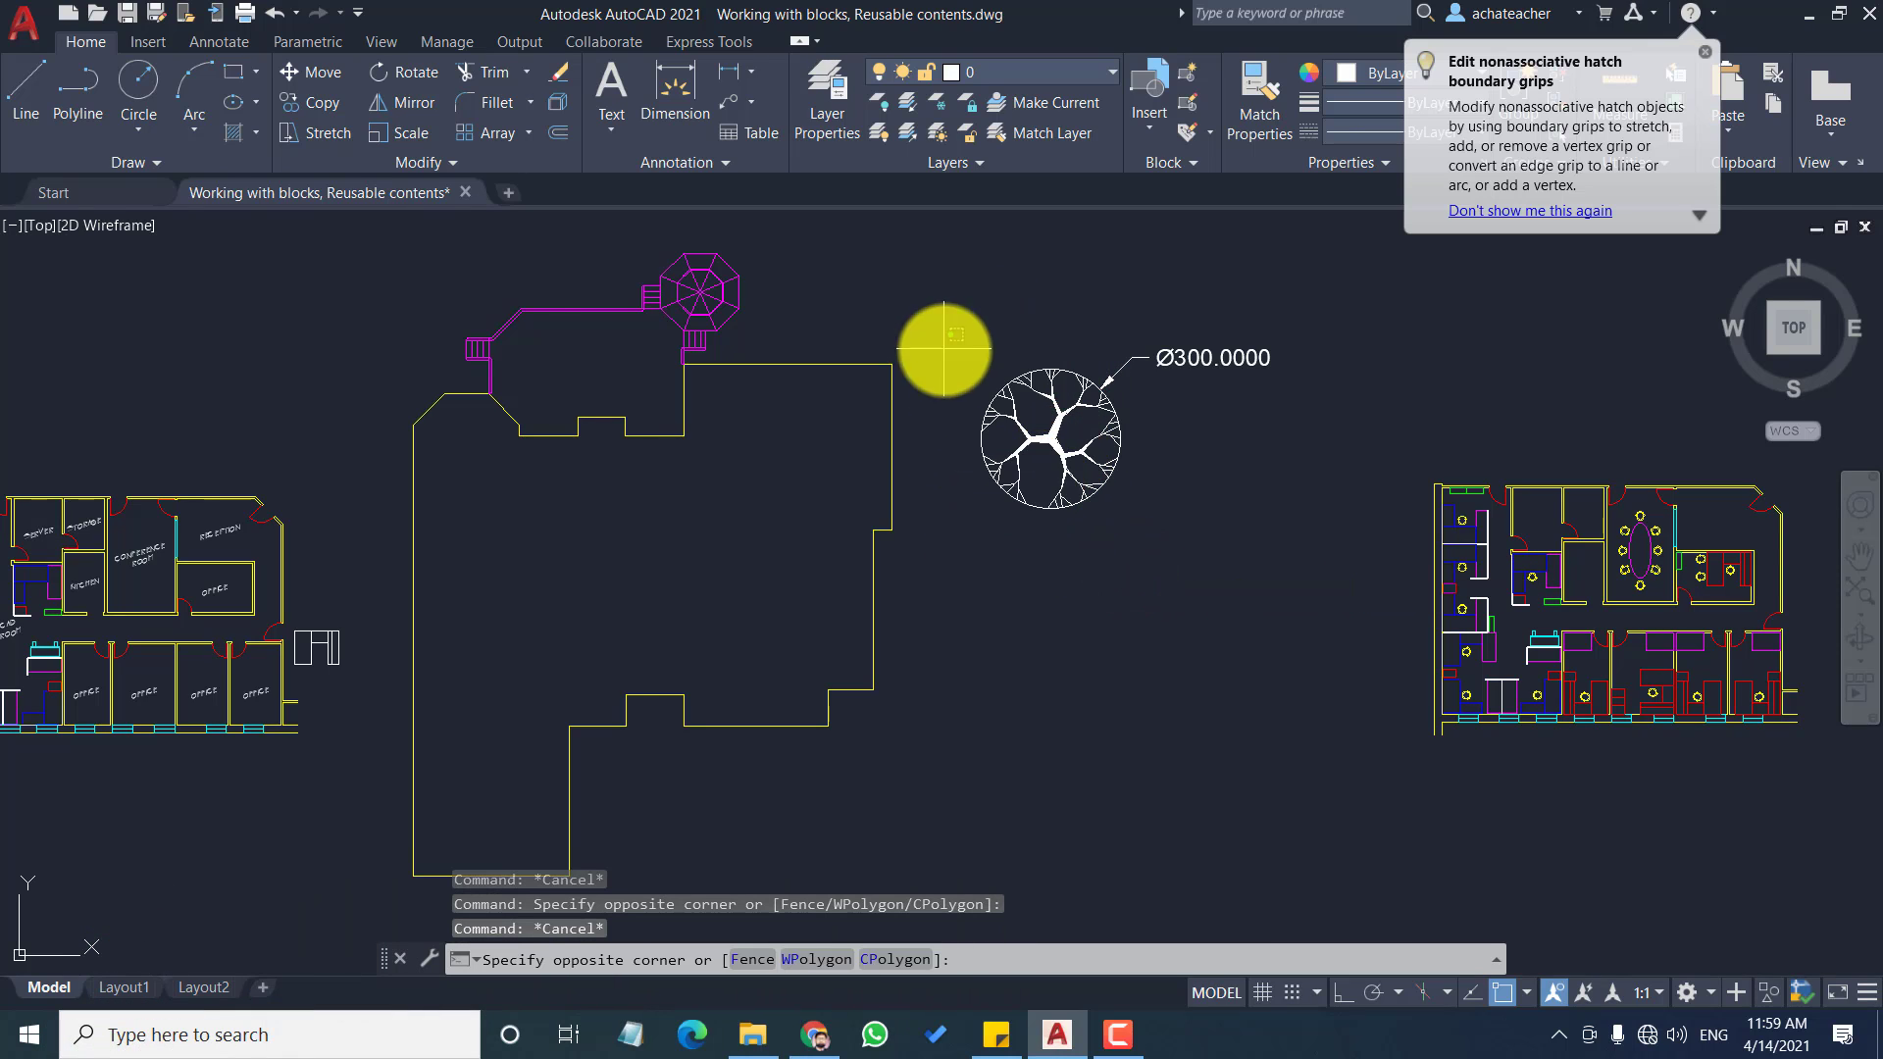
{"action": "left_click", "coordinate": [952, 420]}
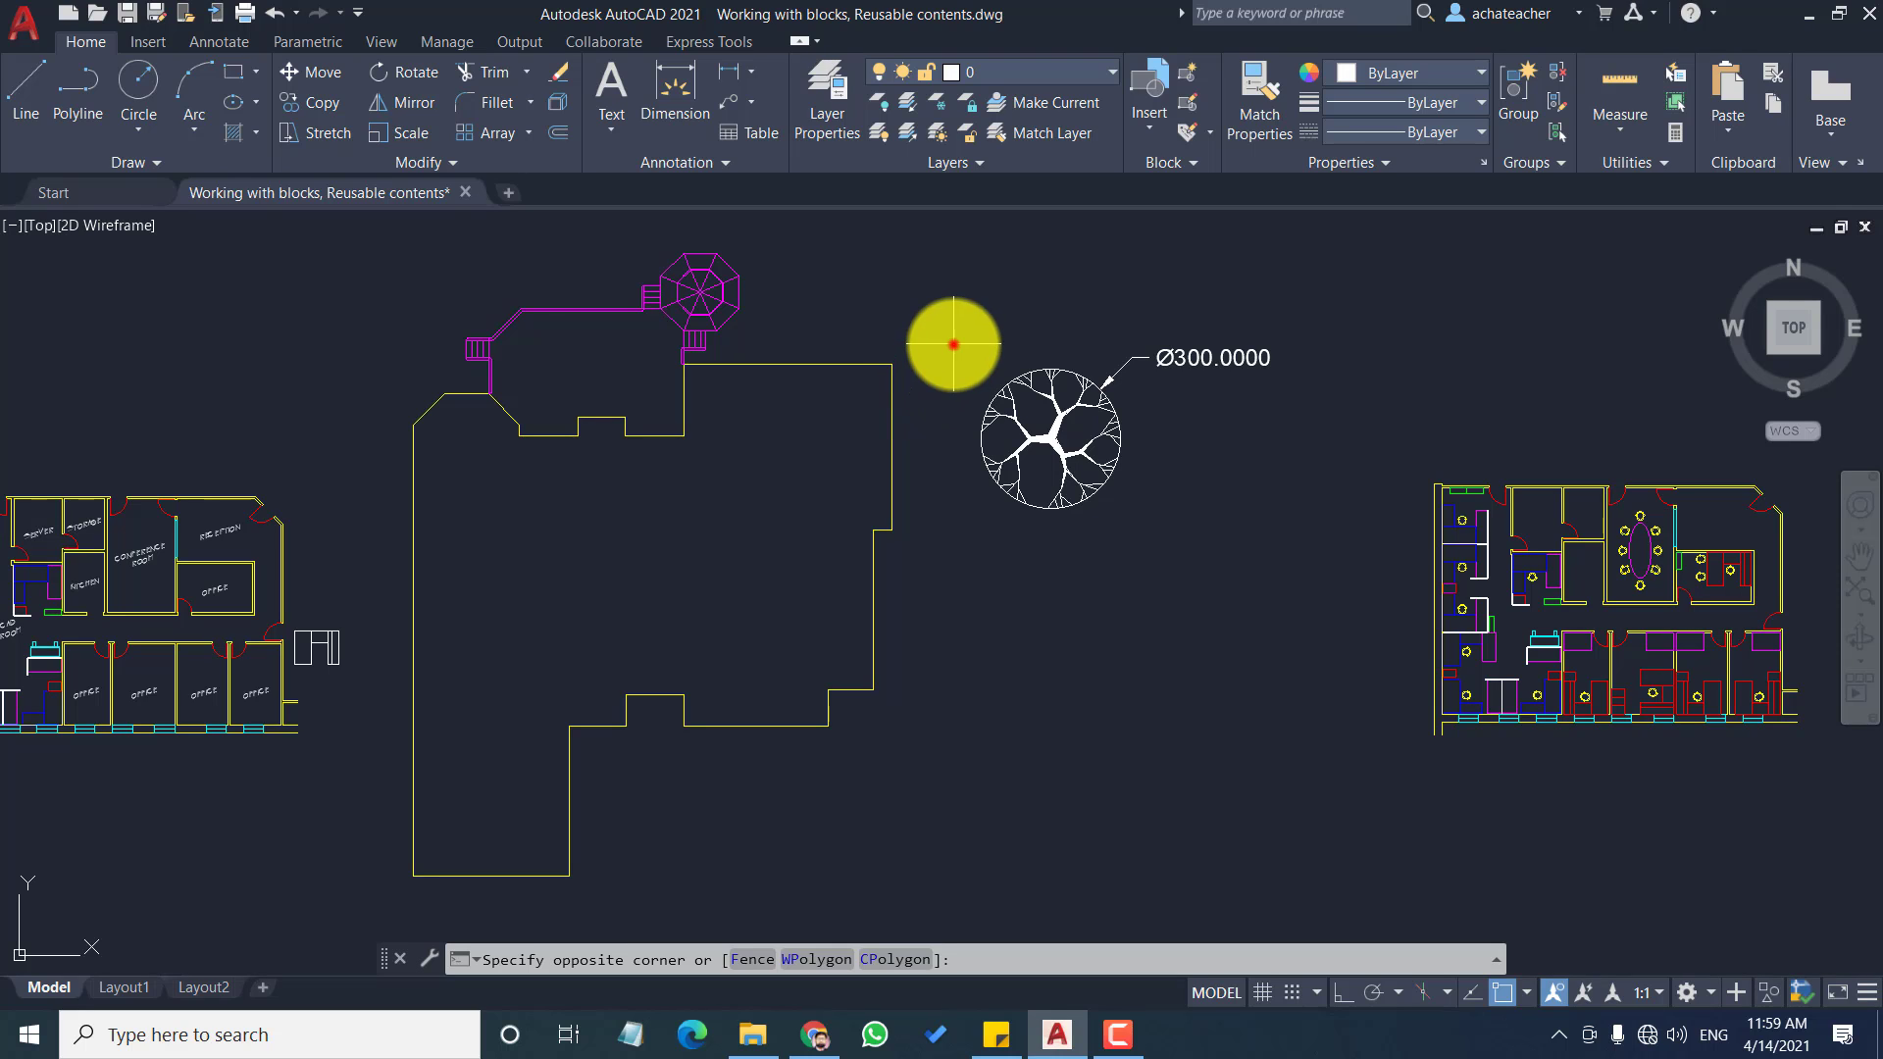
{"action": "left_click", "coordinate": [953, 343]}
{"action": "left_click", "coordinate": [1123, 566]}
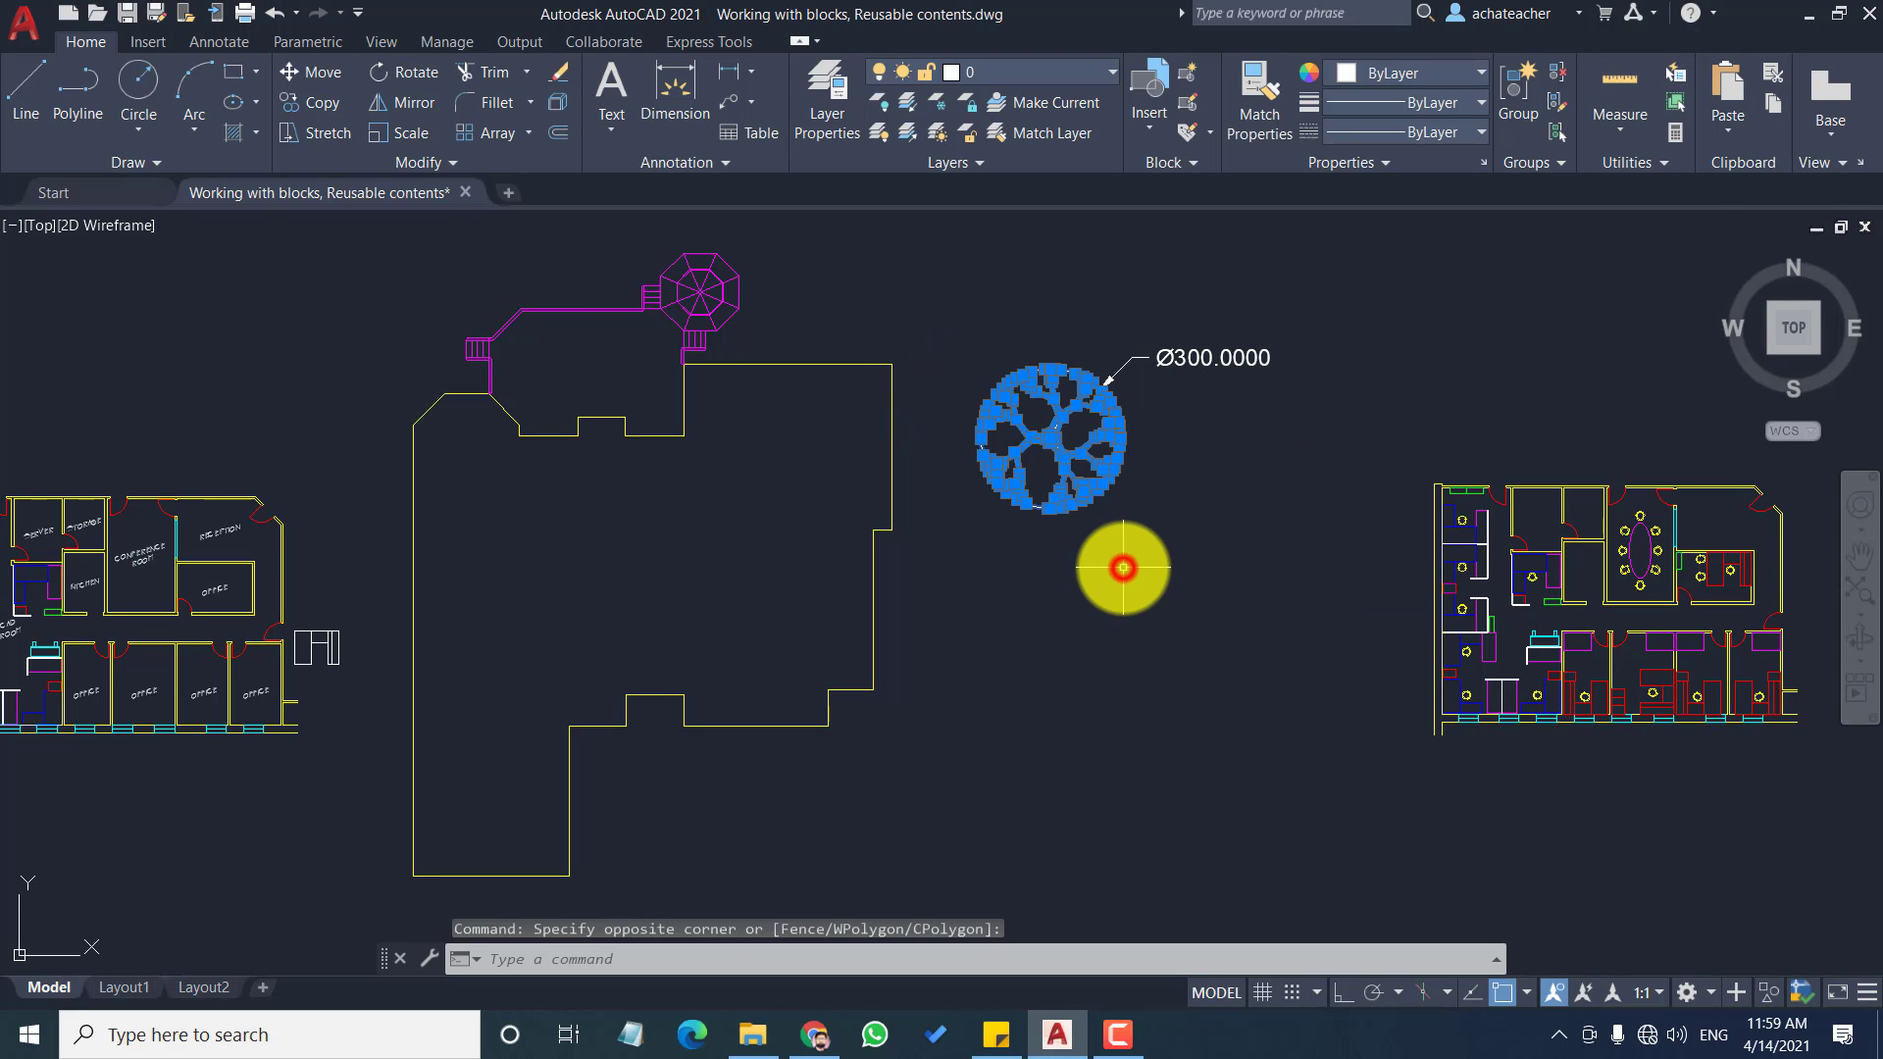
{"action": "key", "text": "Escape"}
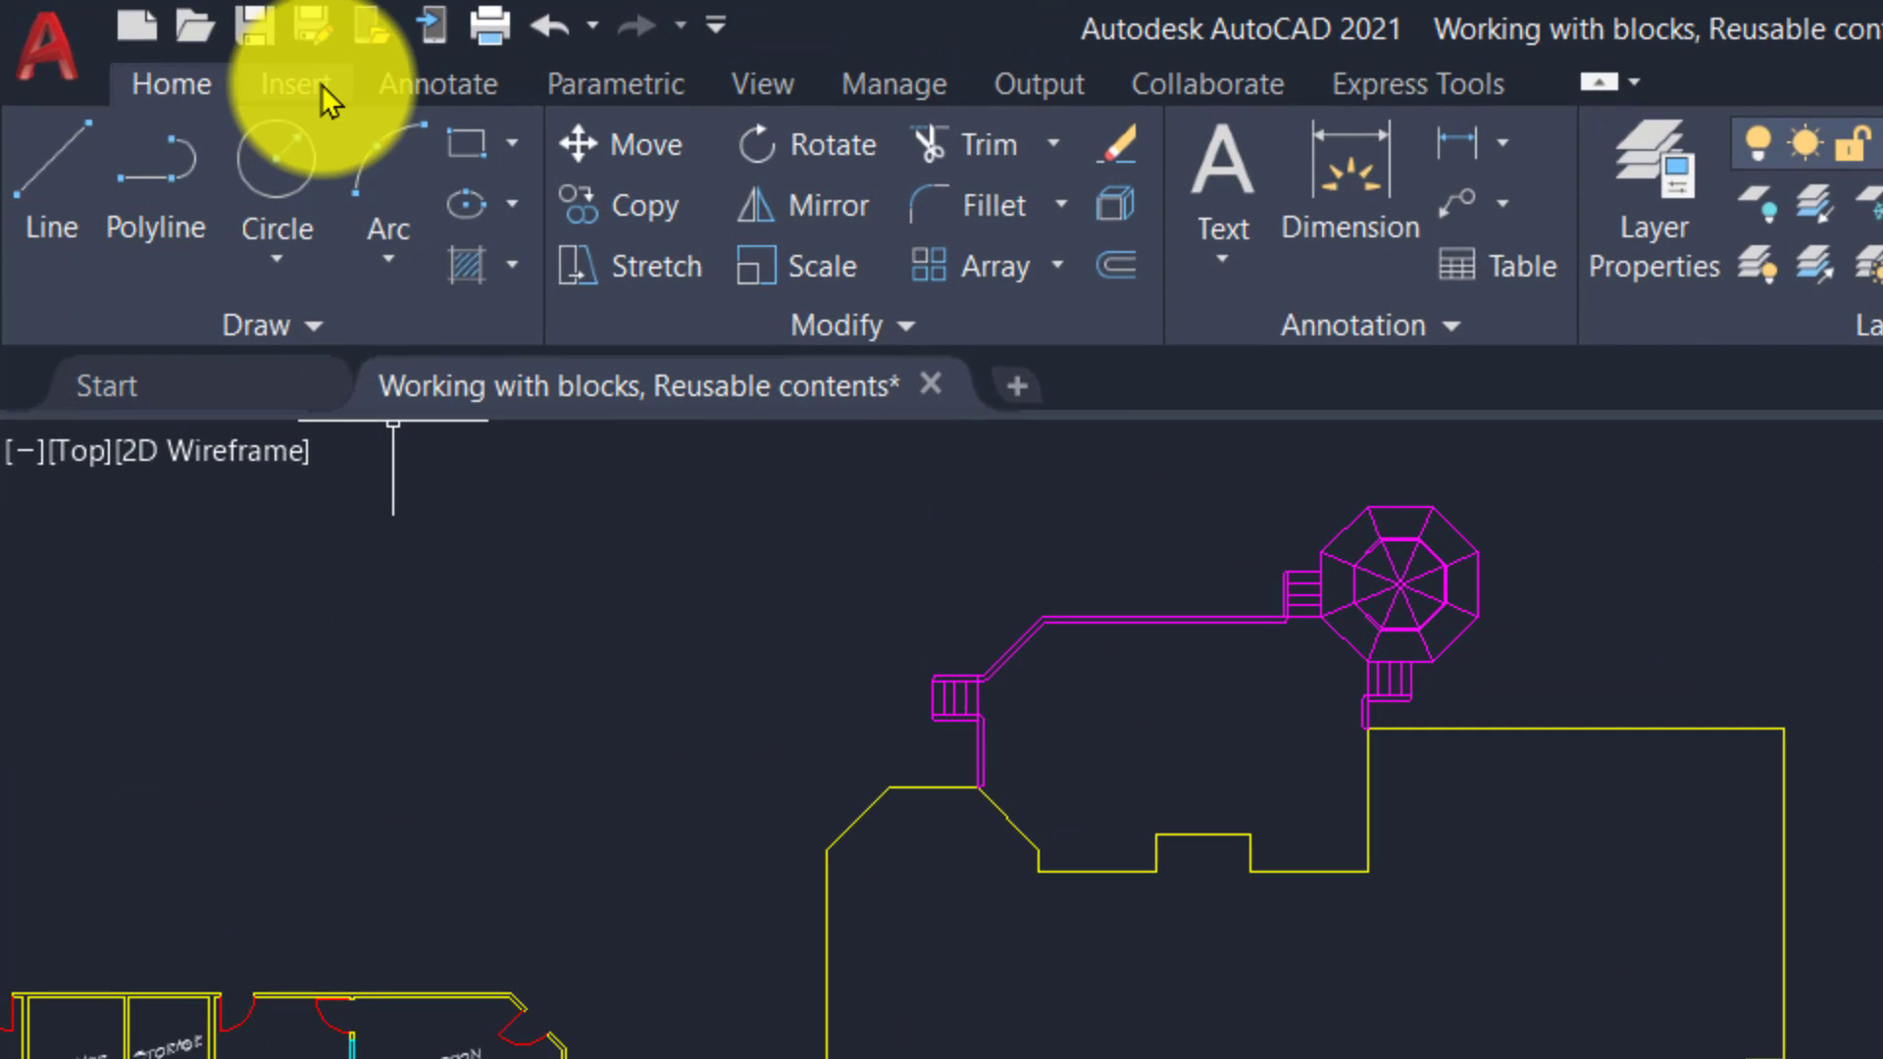
Step: Start the Create Block command to open the definition settings for a new block
{"action": "left_click", "coordinate": [323, 85]}
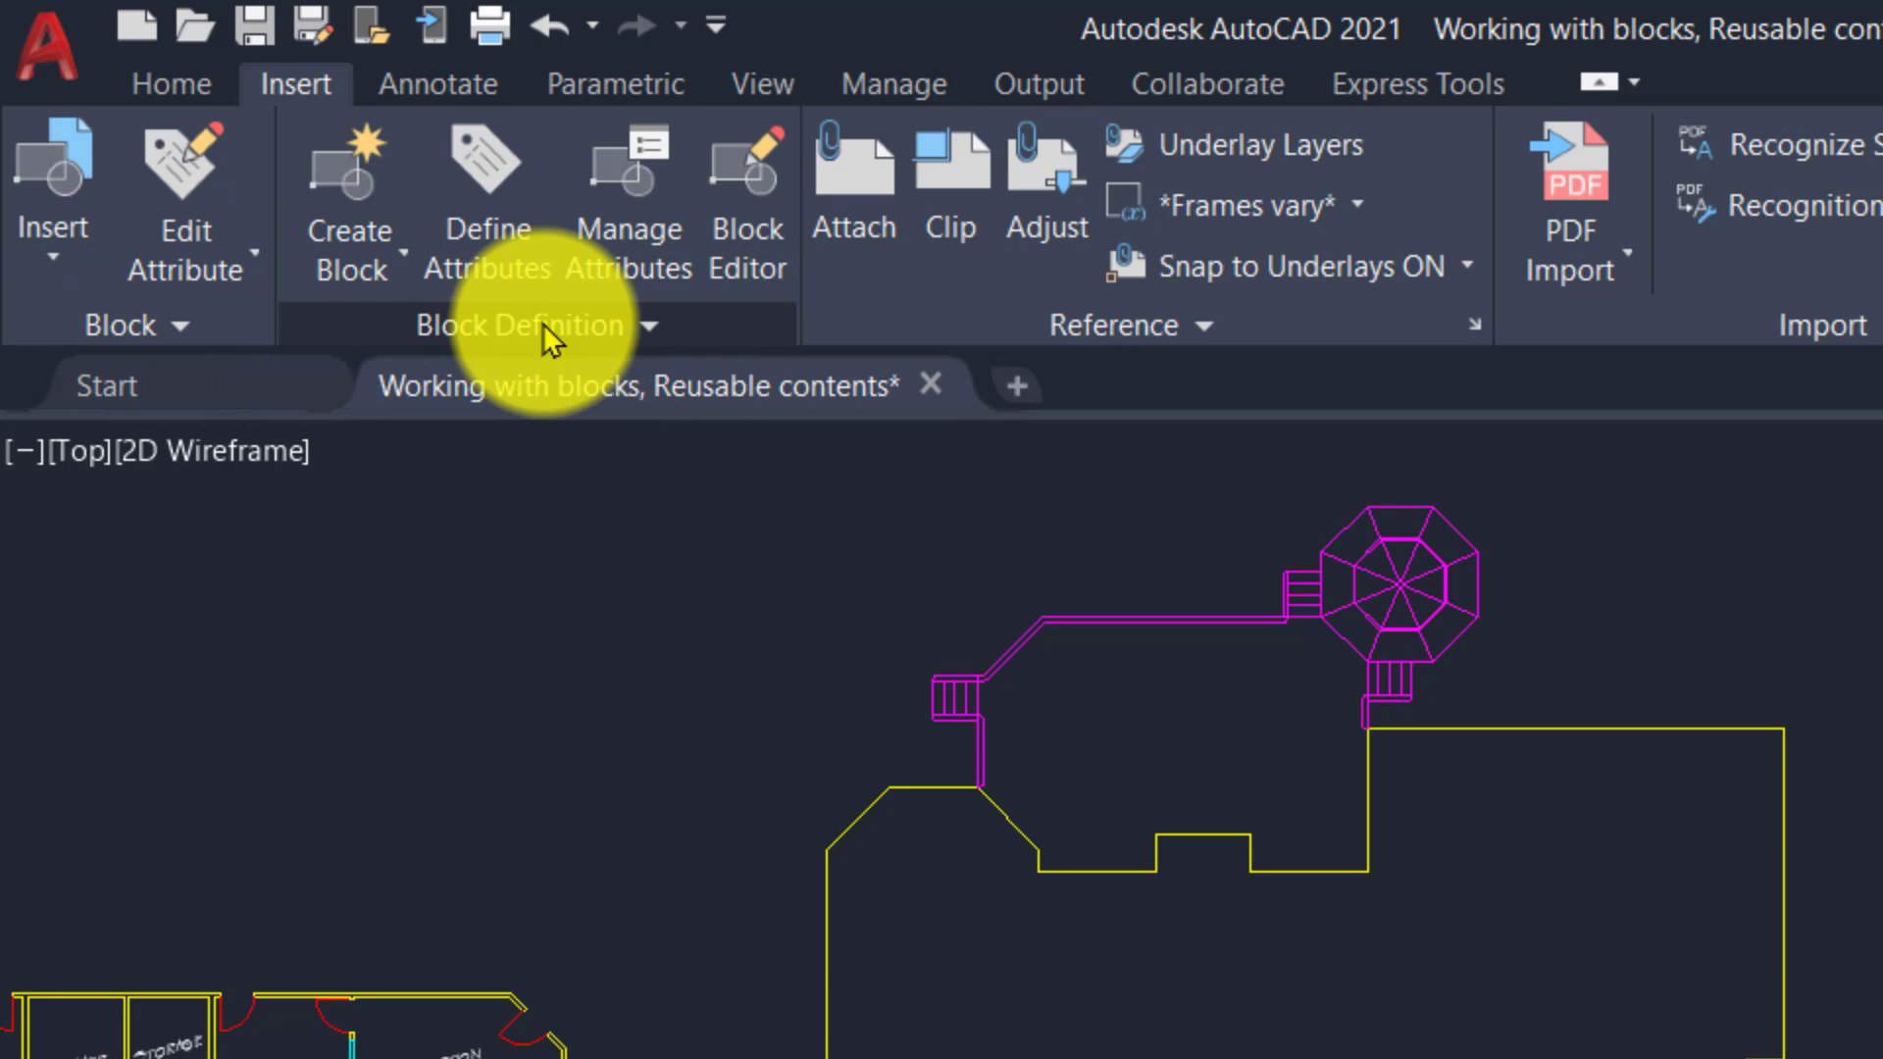
{"action": "left_click", "coordinate": [361, 290]}
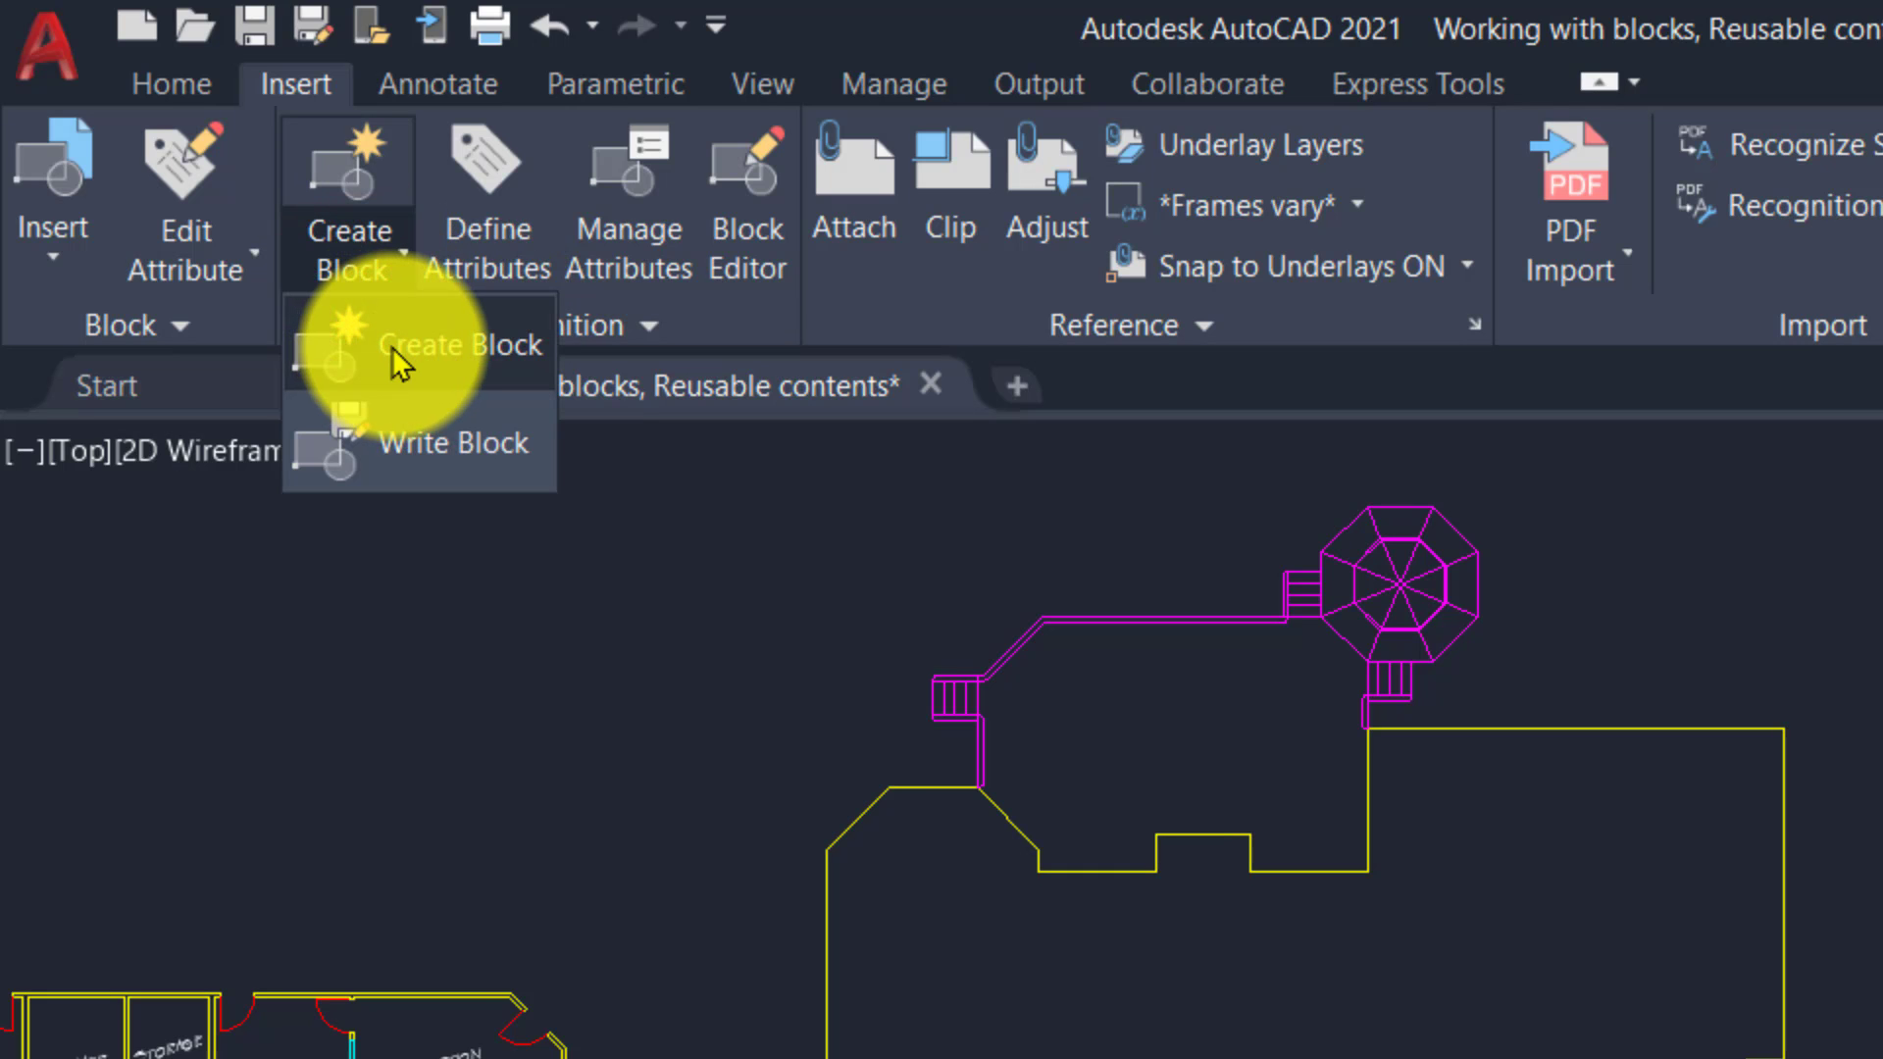
{"action": "left_click", "coordinate": [392, 350]}
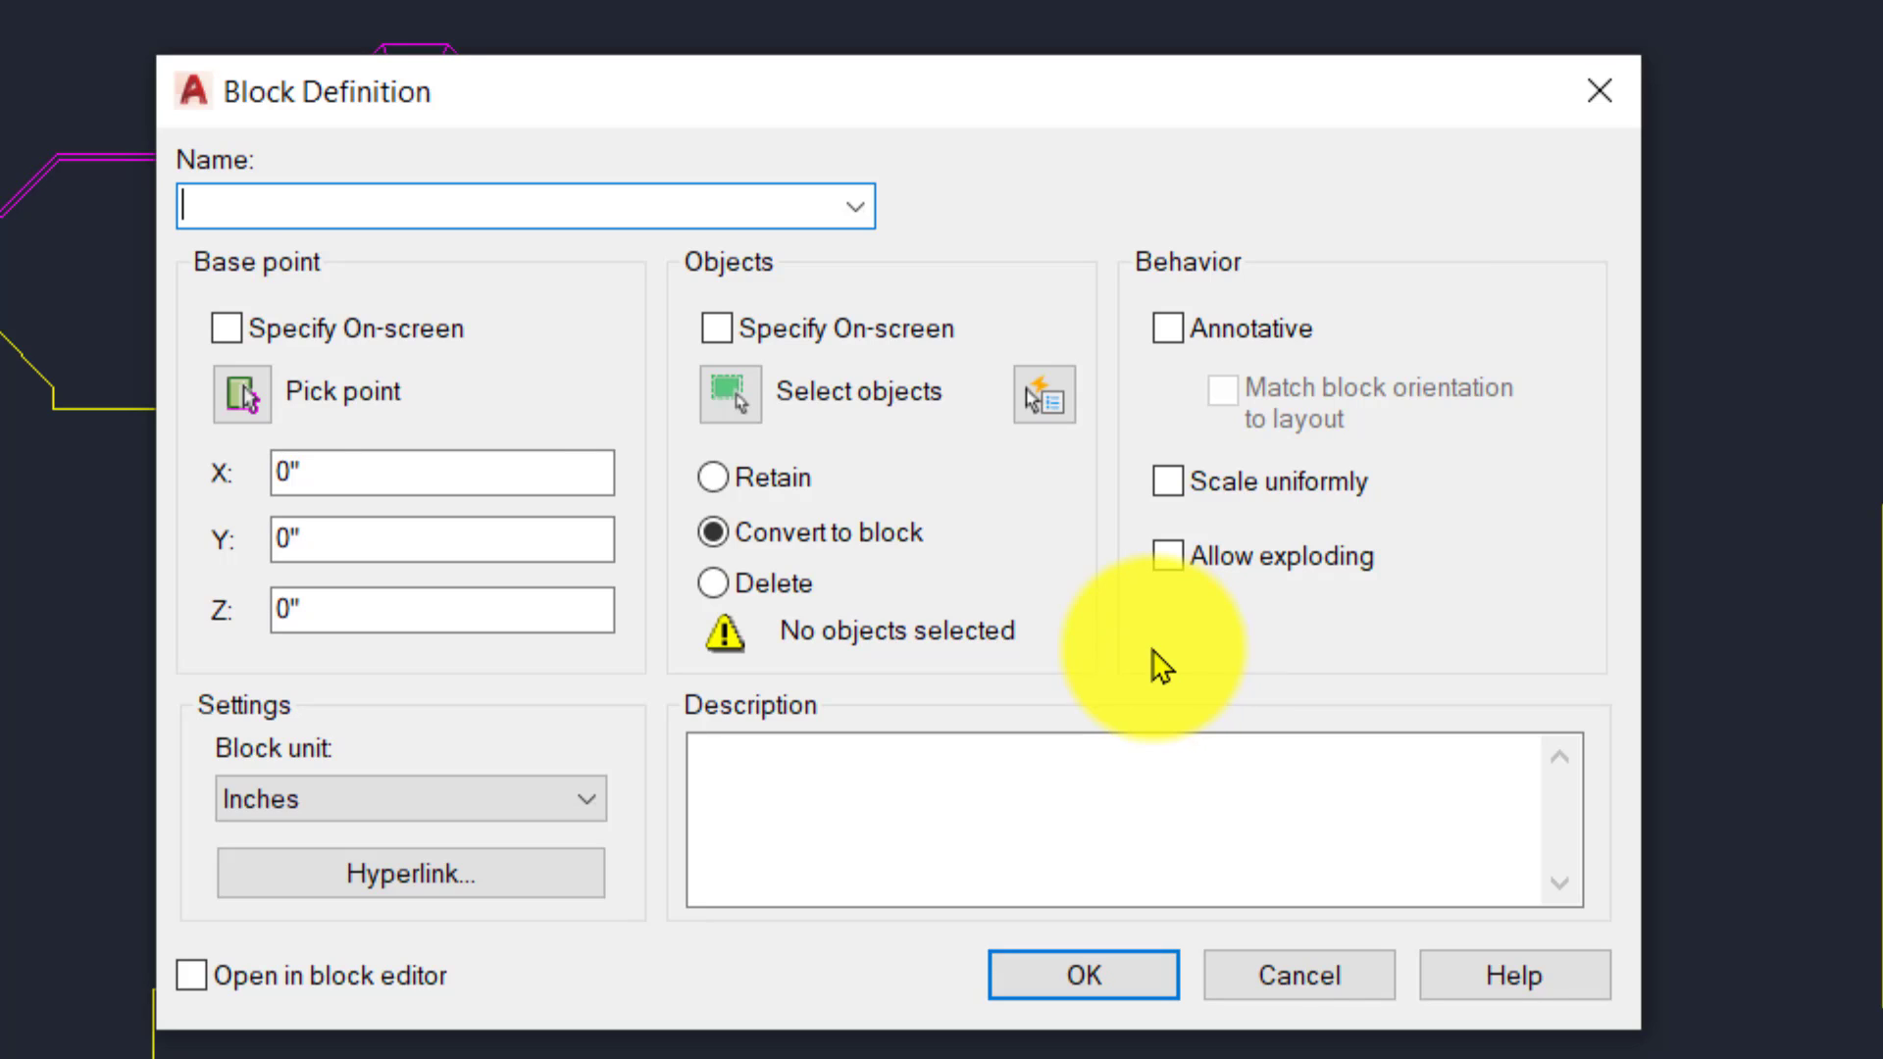
Step: Look through the existing block names and preview the chair block
{"action": "left_click", "coordinate": [206, 195]}
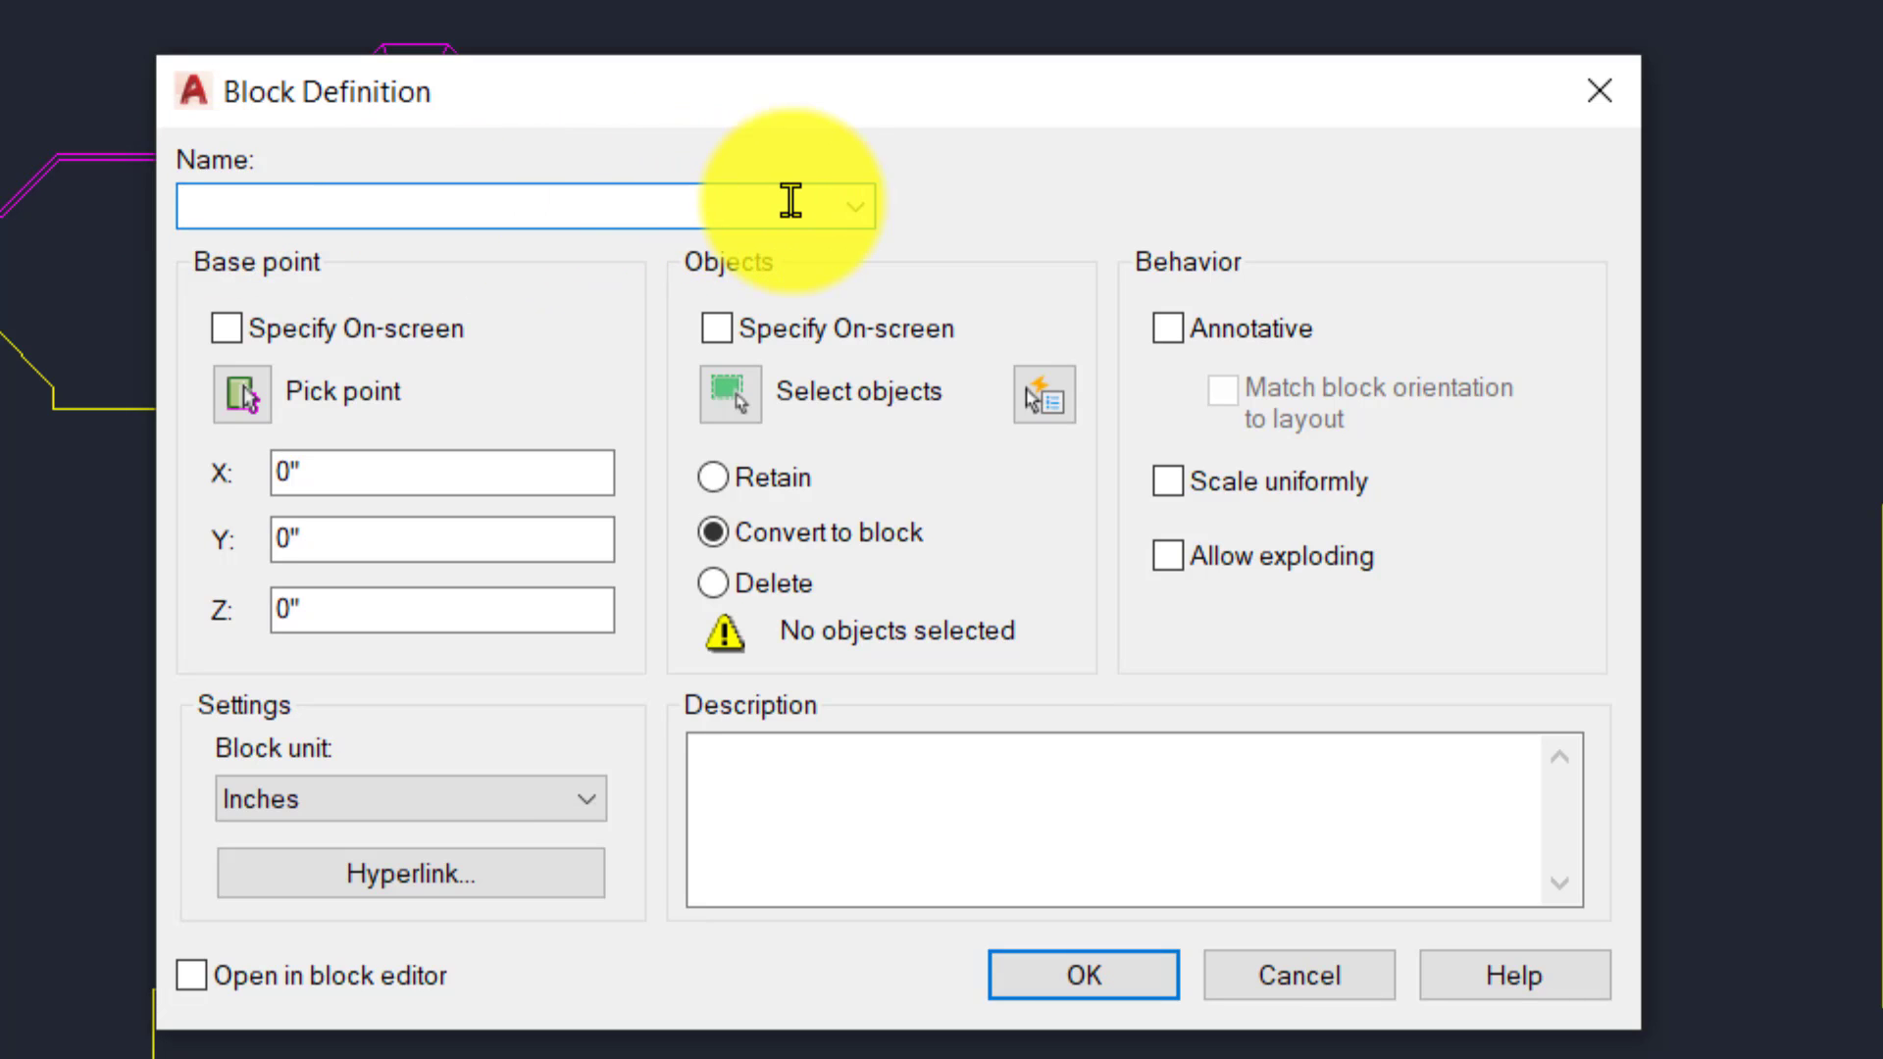
{"action": "left_click", "coordinate": [856, 210]}
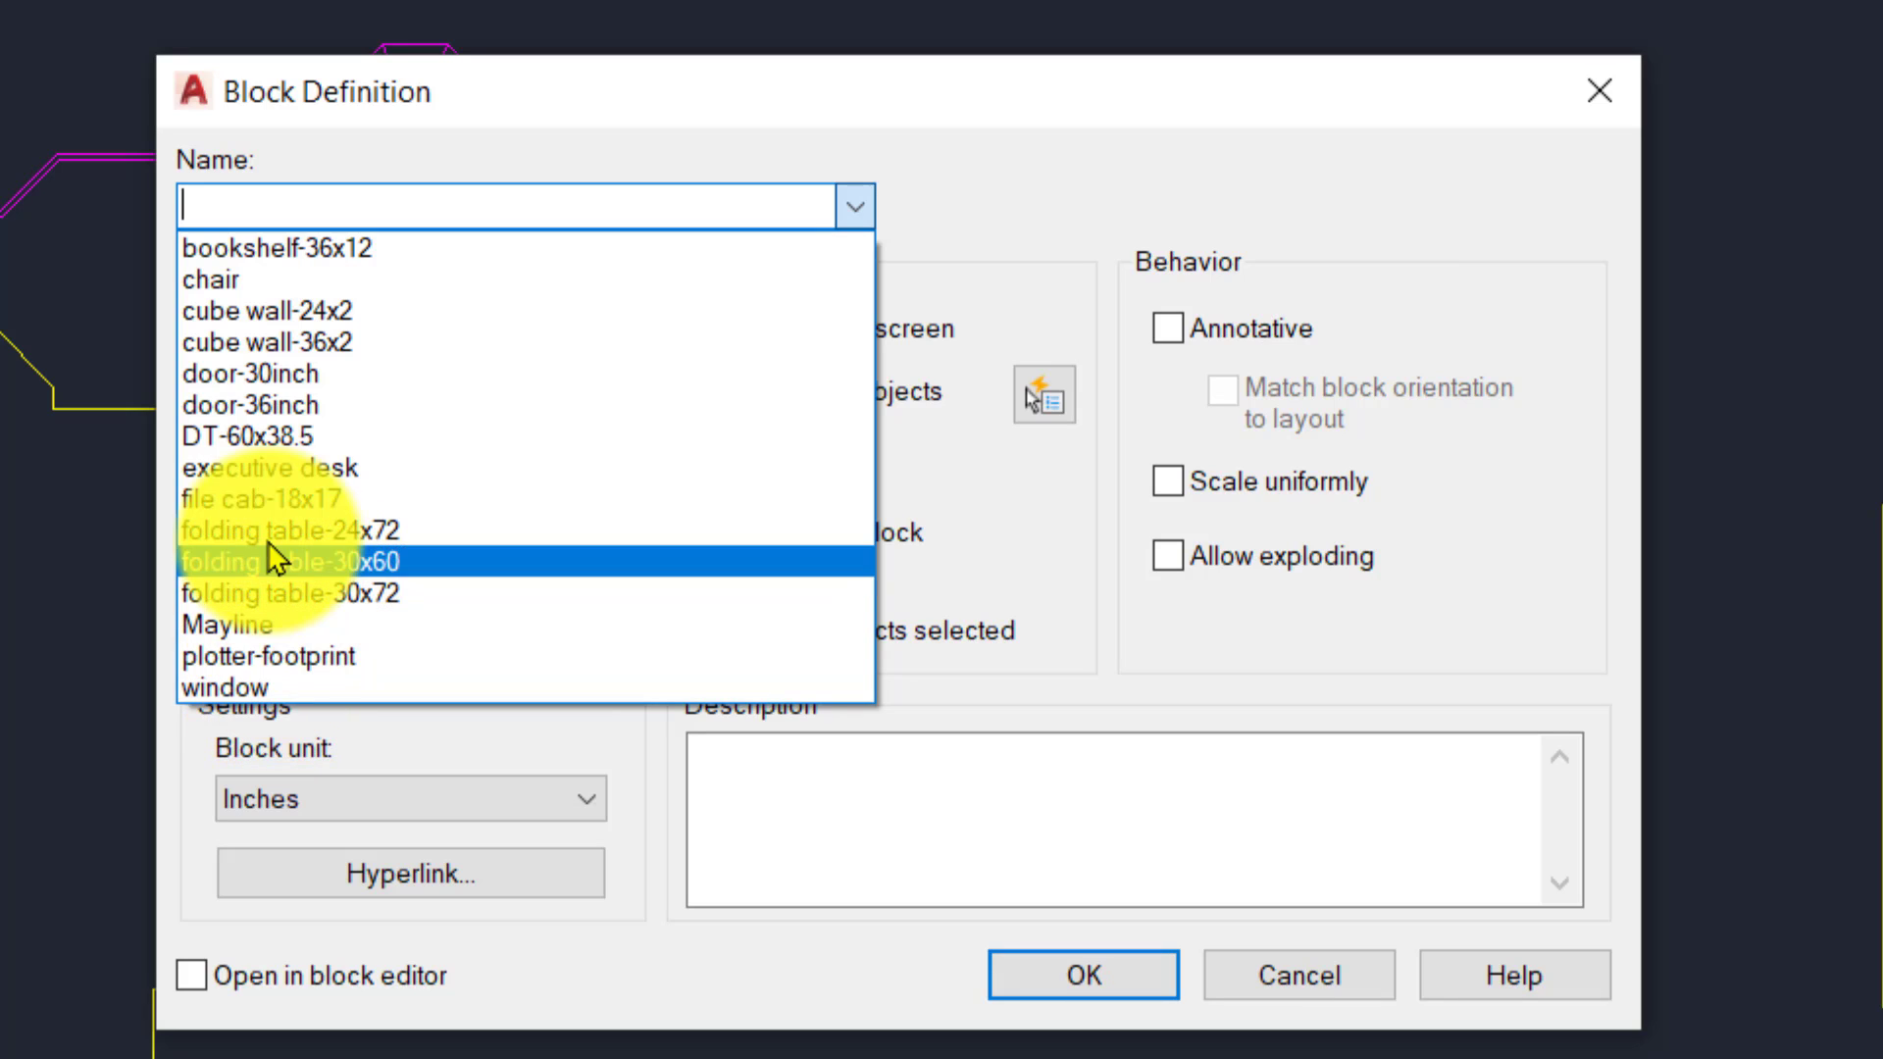
{"action": "left_click", "coordinate": [241, 282]}
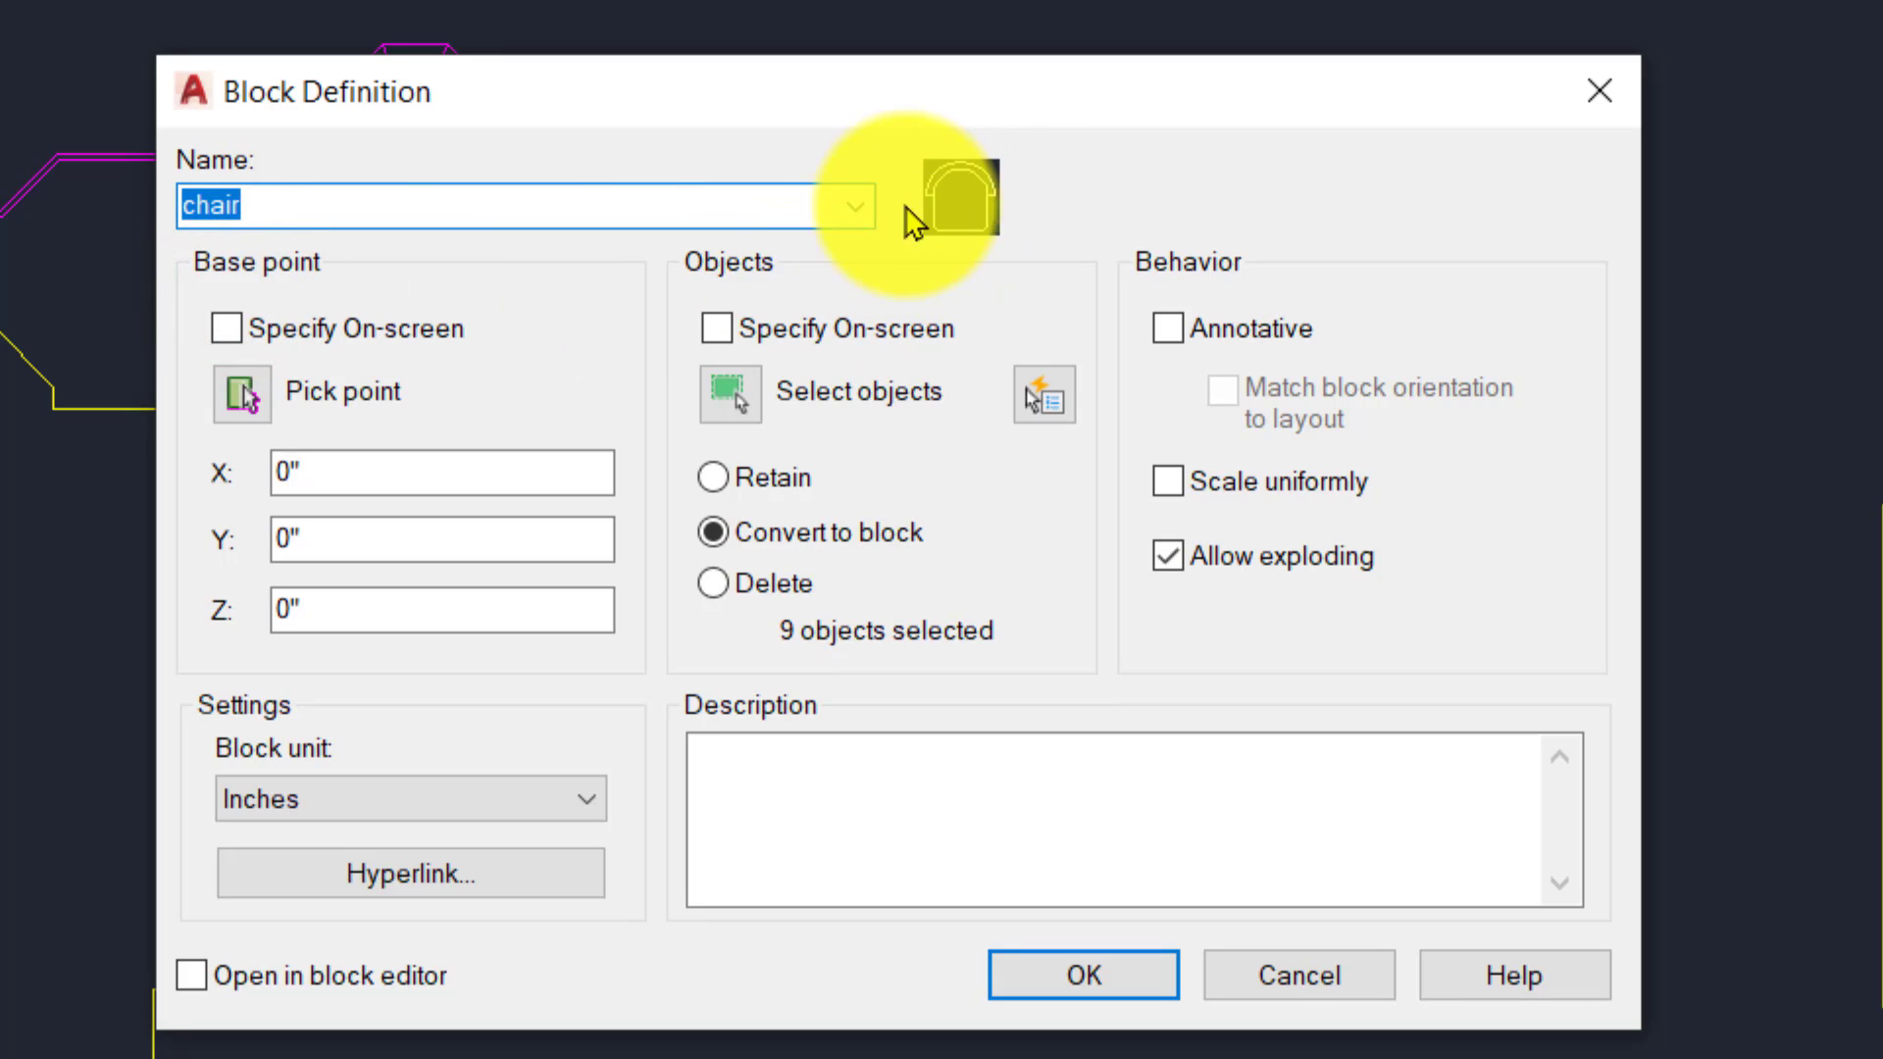
Step: Name the new block Tree-Symbol and shift the Block Definition dialog slightly
{"action": "key", "text": "BackSpace"}
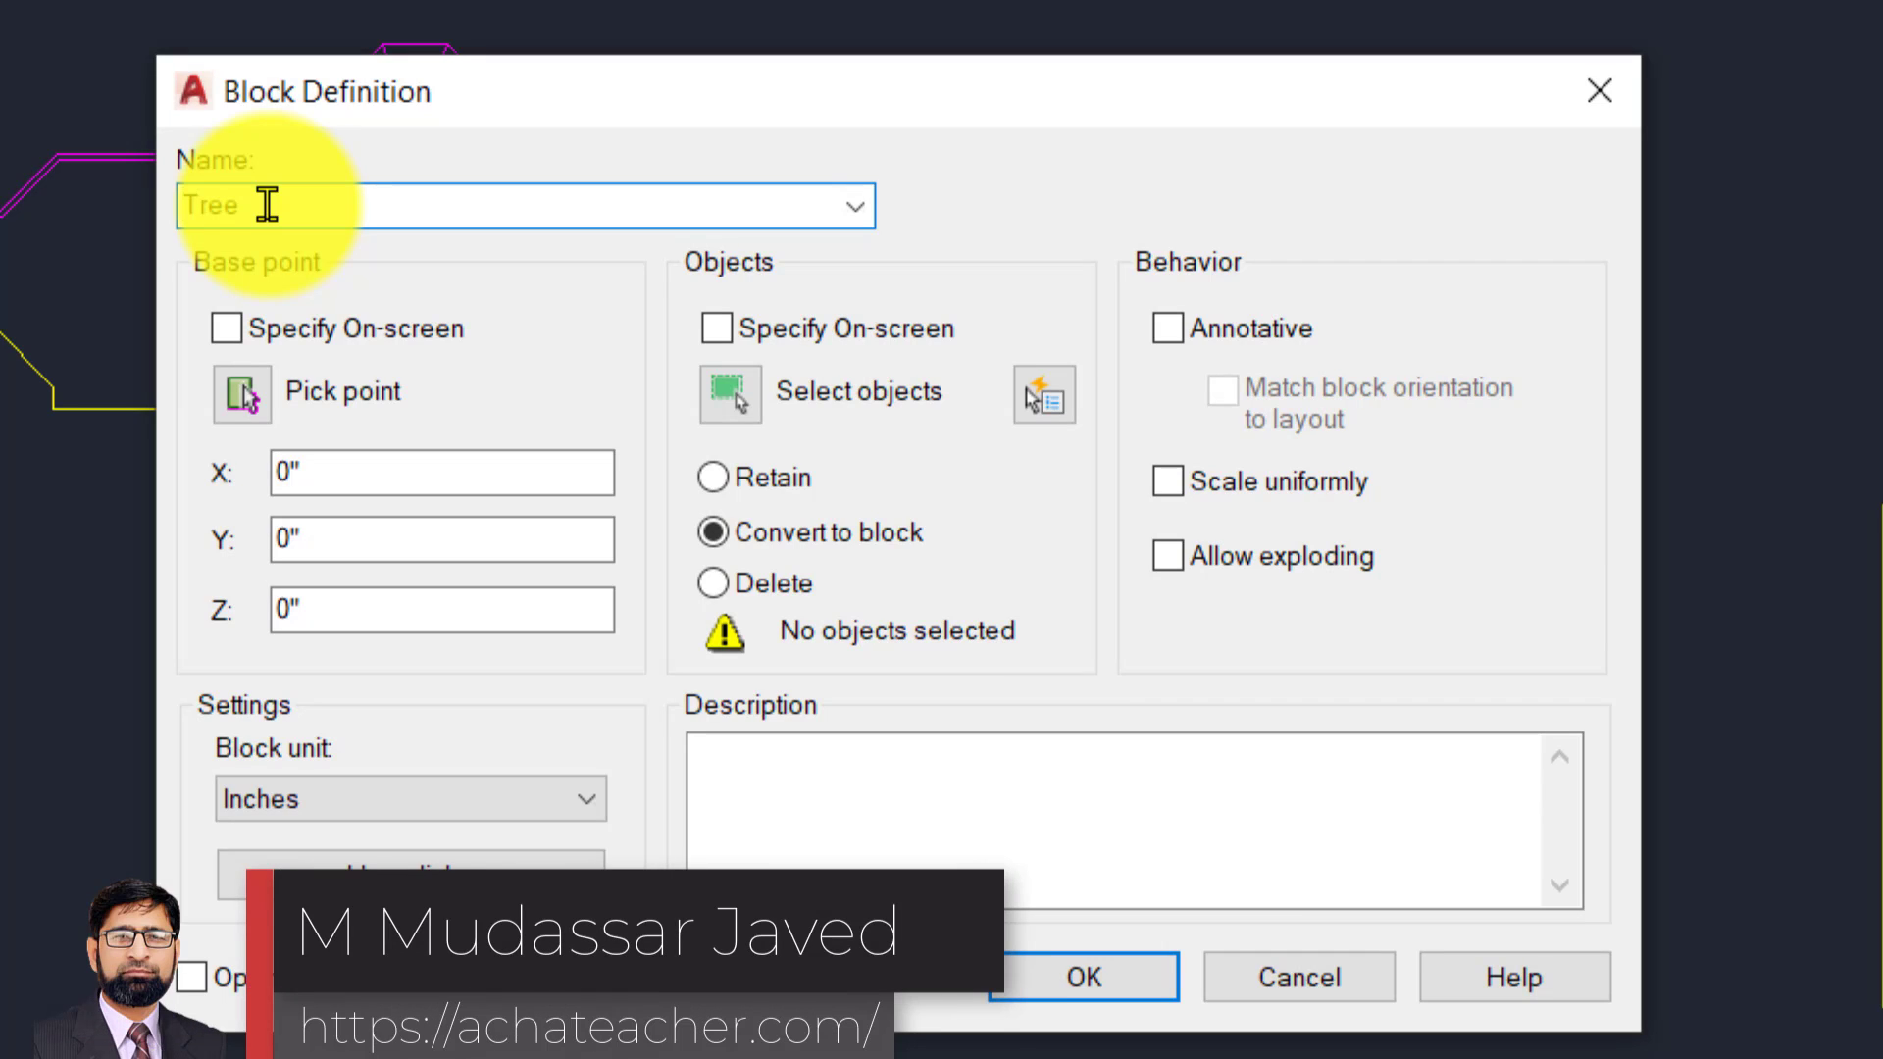
{"action": "type", "text": "Tree-Symbol"}
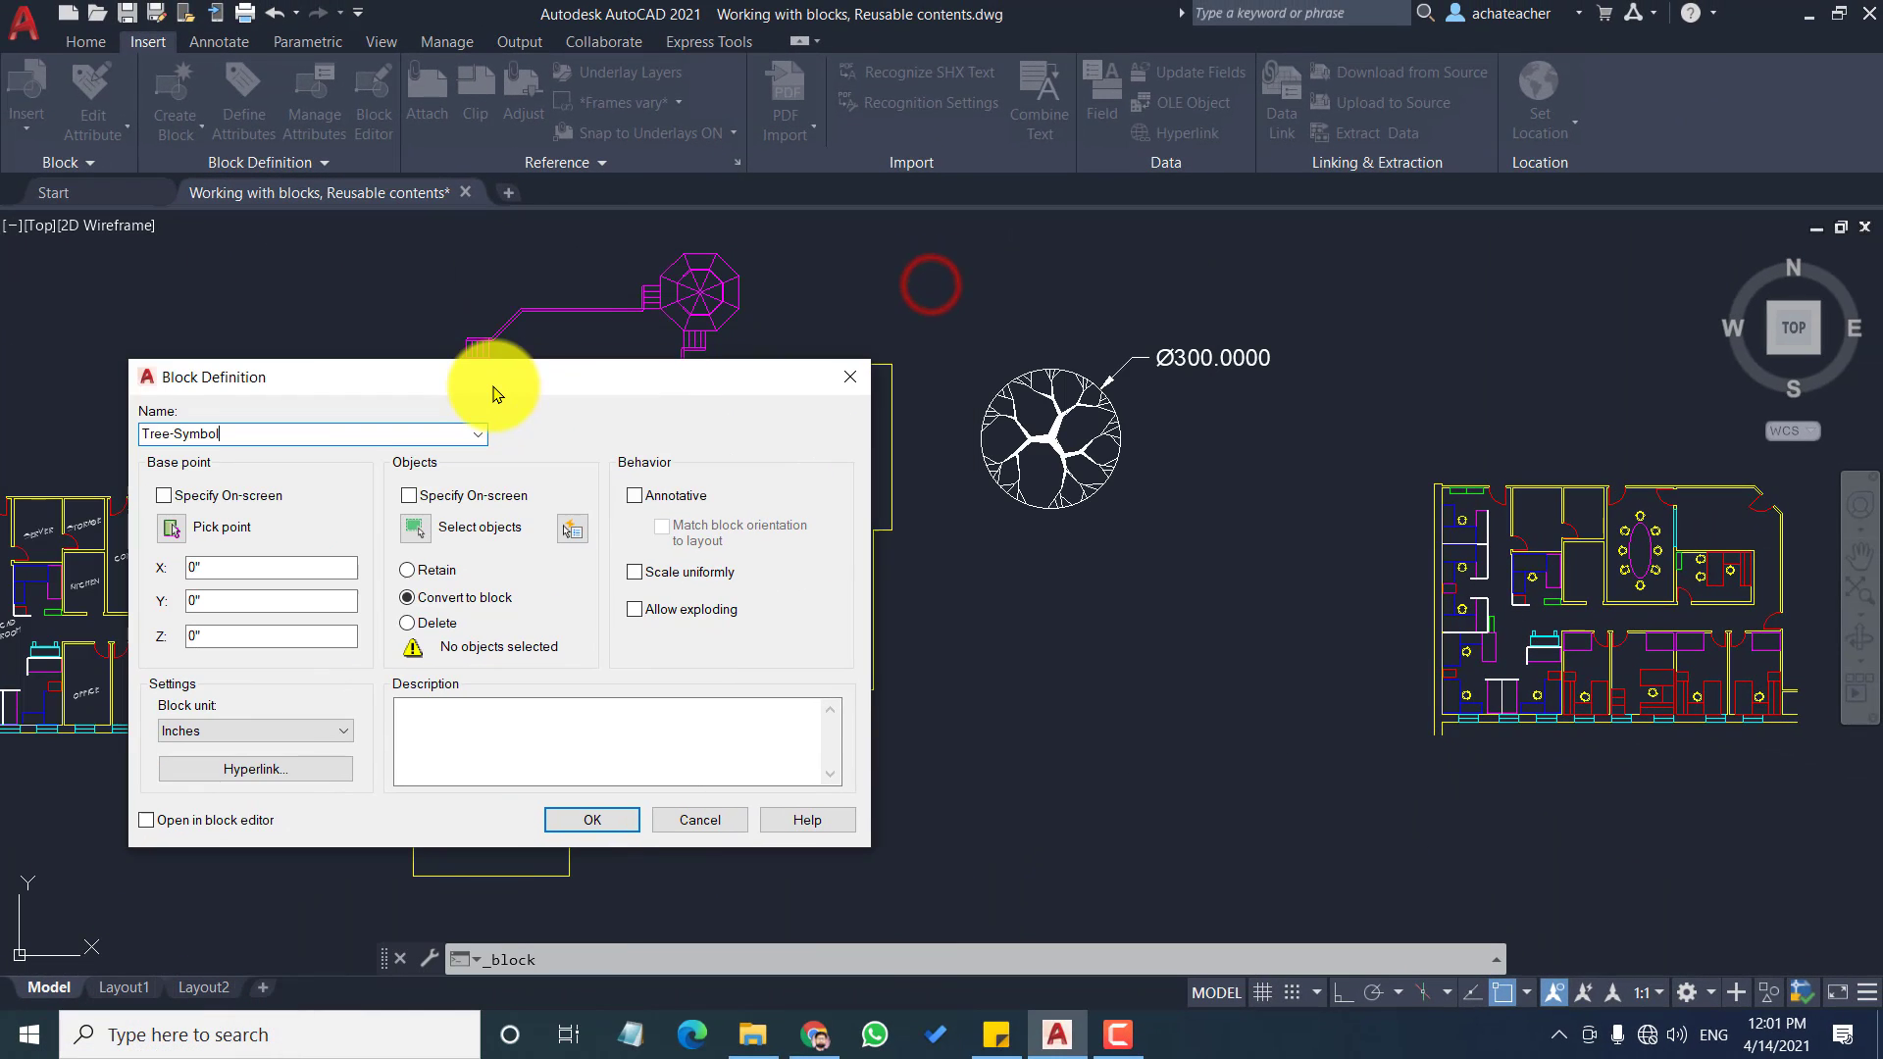
{"action": "left_click_drag", "start_coordinate": [493, 387], "coordinate": [493, 377]}
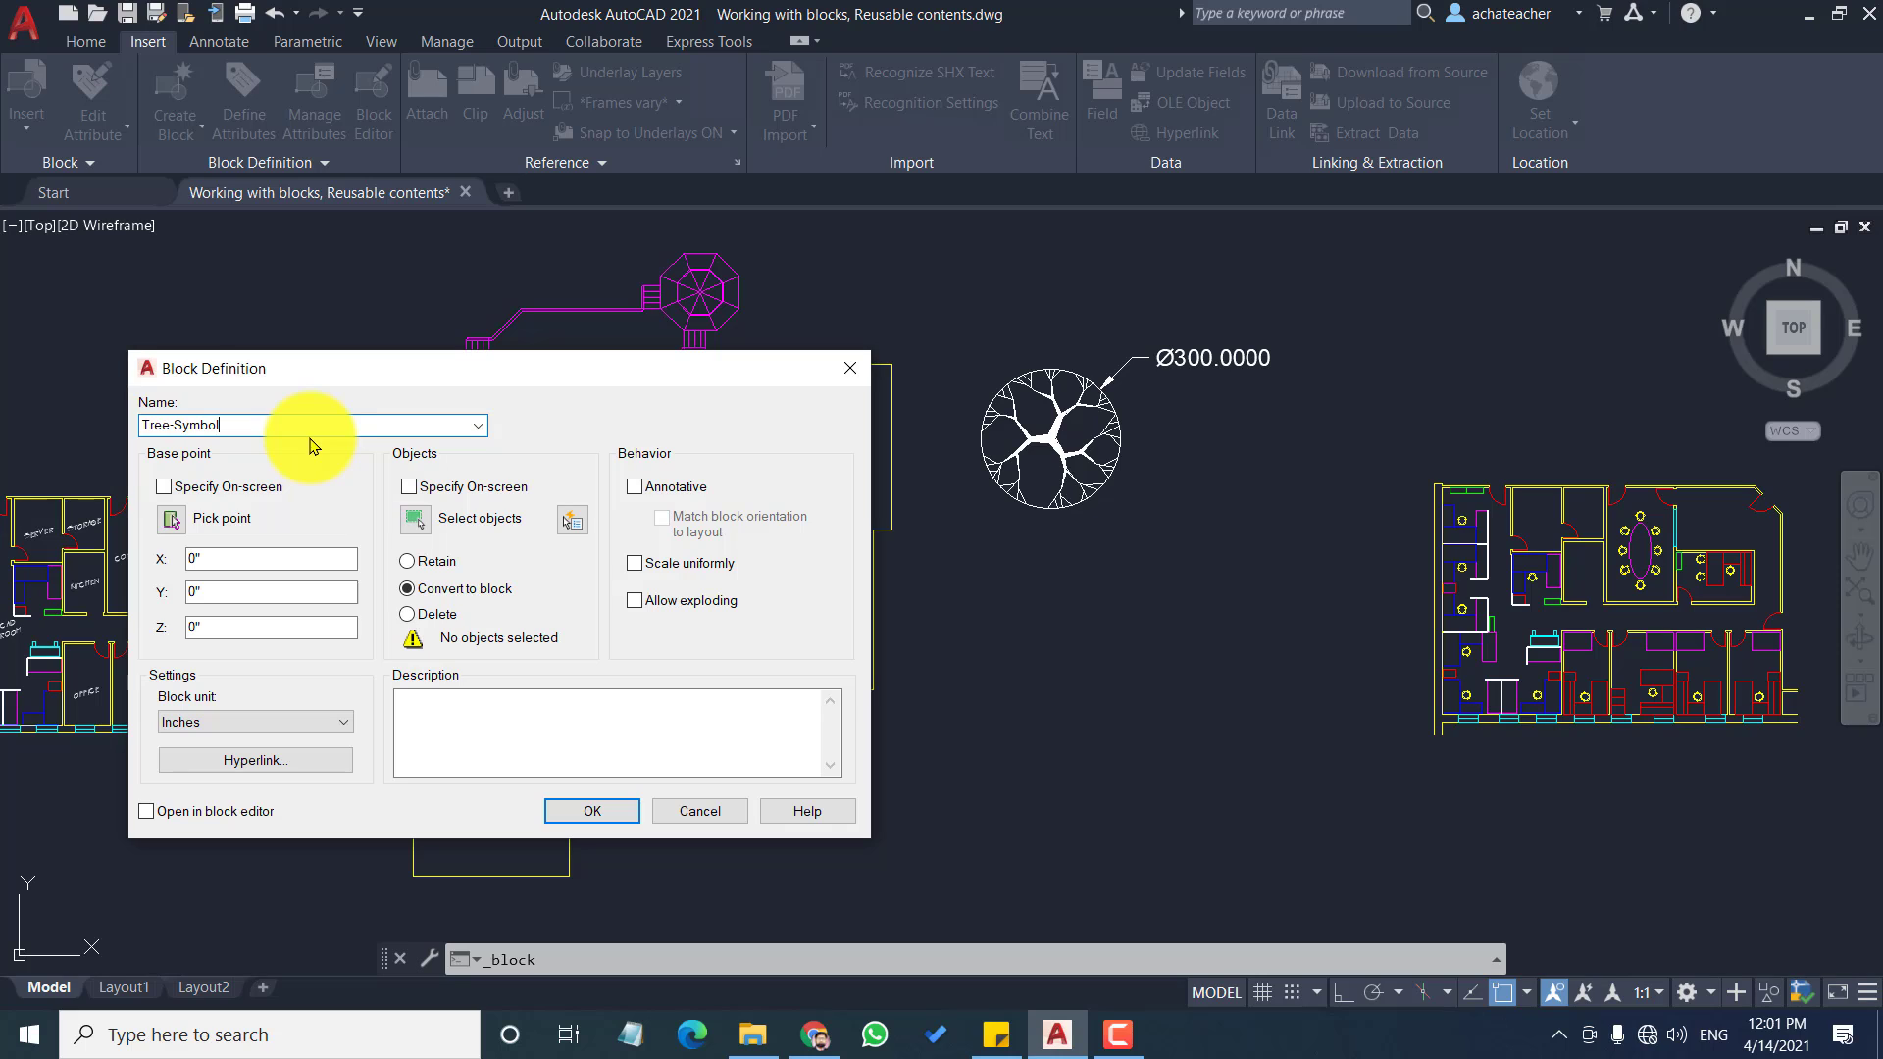
Step: Set the block's insertion base point at the centre of the tree symbol's circle by picking it in the drawing
{"action": "left_click_drag", "start_coordinate": [437, 364], "coordinate": [525, 303]}
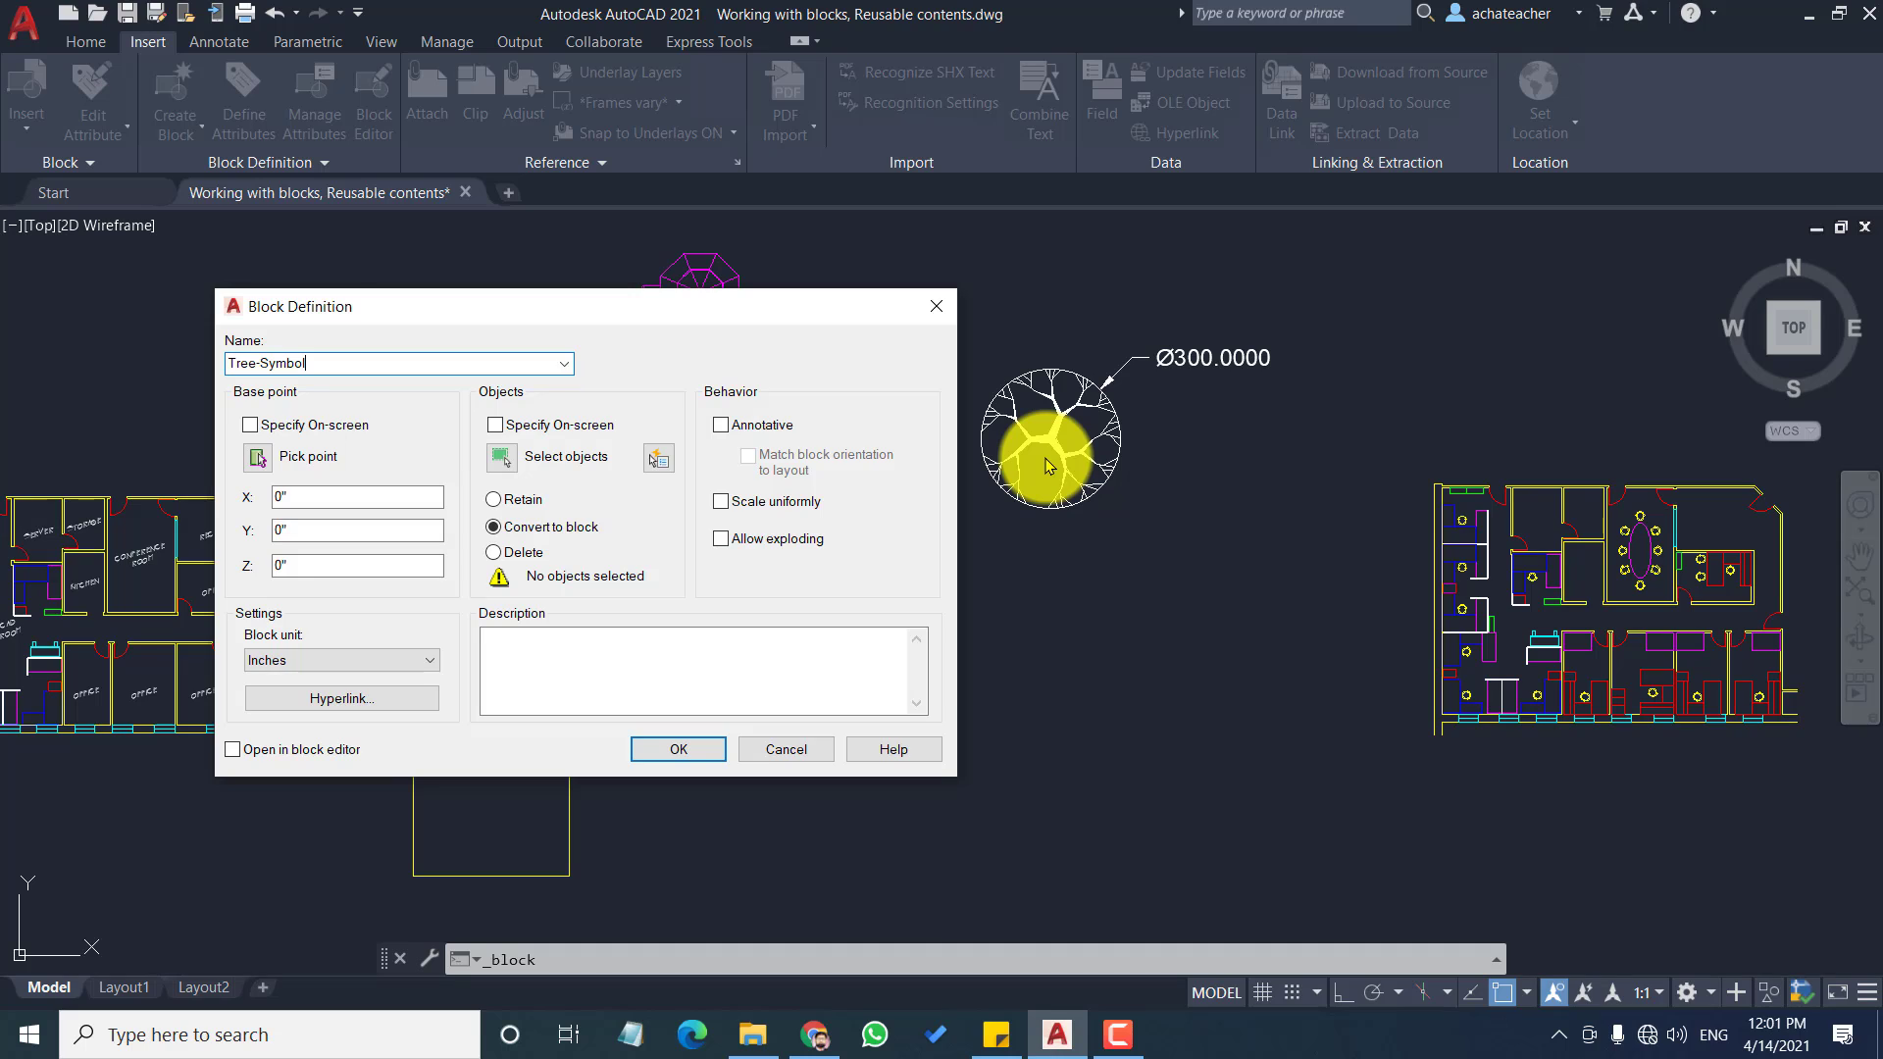
{"action": "left_click", "coordinate": [251, 432]}
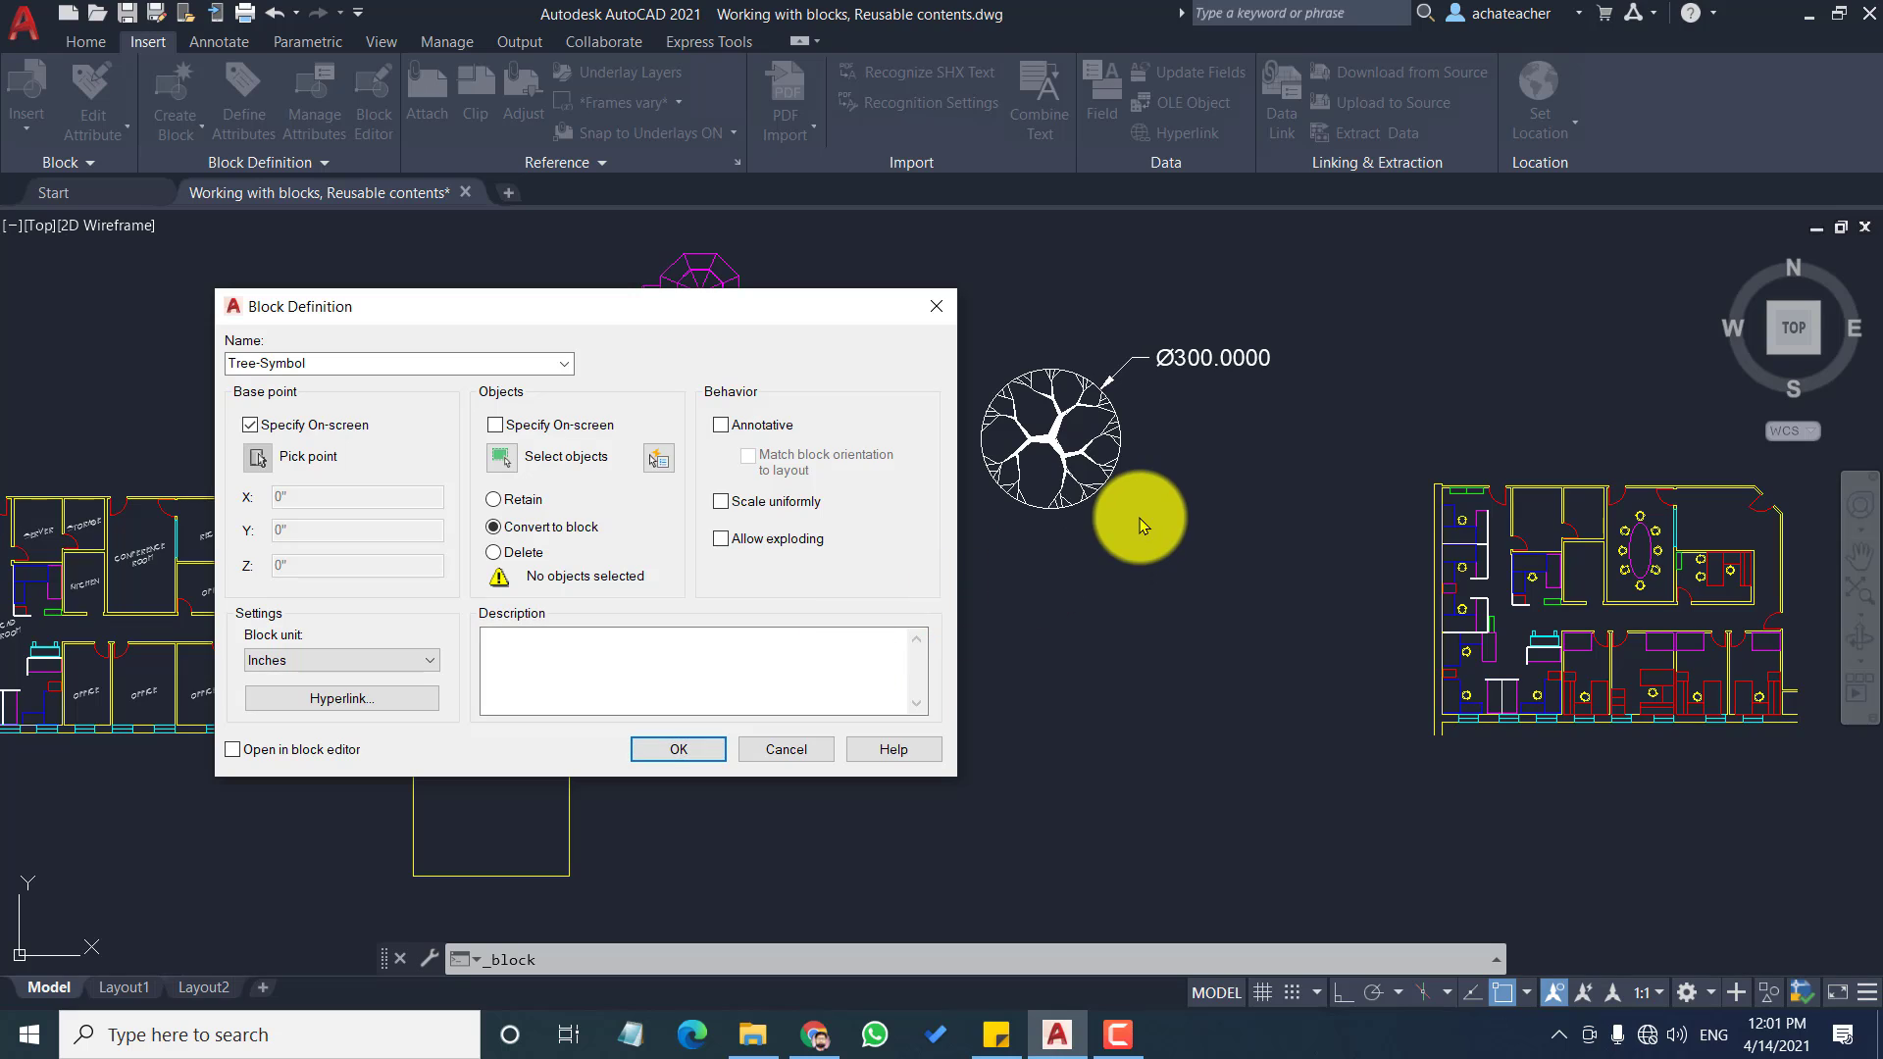
{"action": "left_click", "coordinate": [246, 427]}
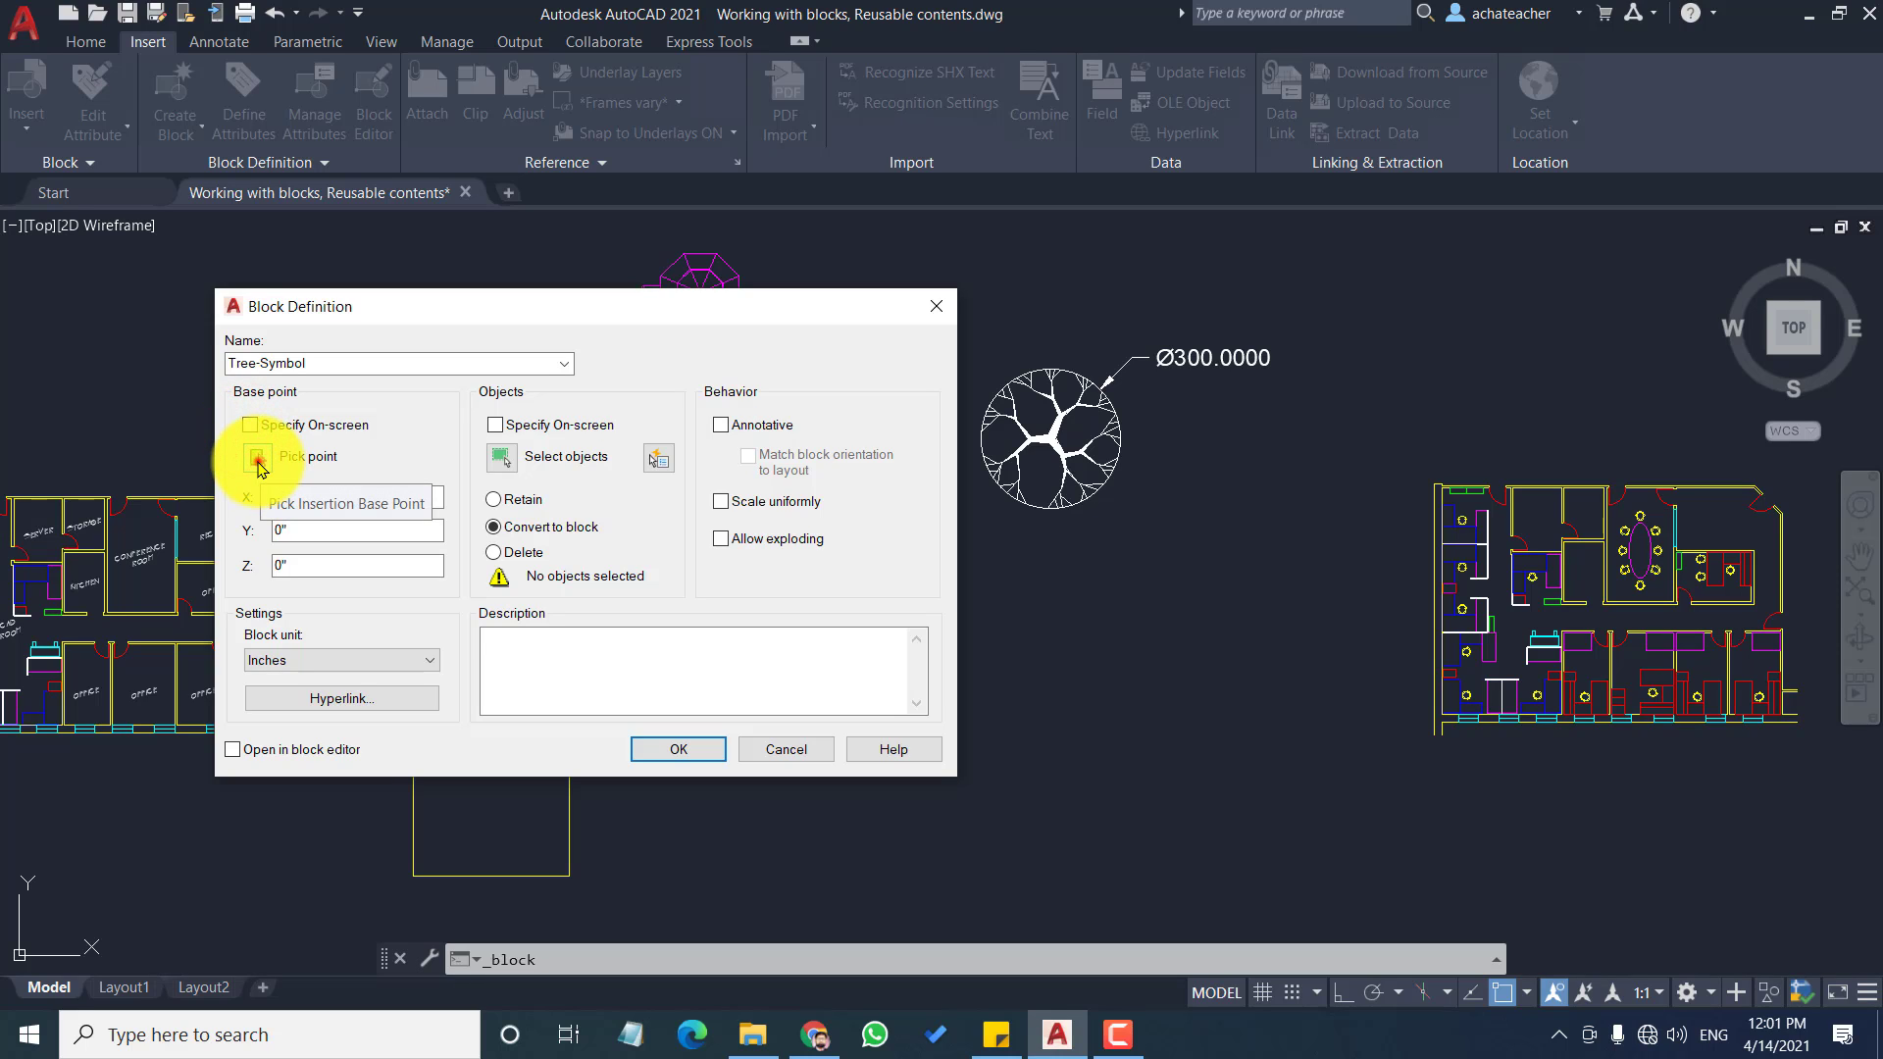
{"action": "left_click", "coordinate": [257, 458]}
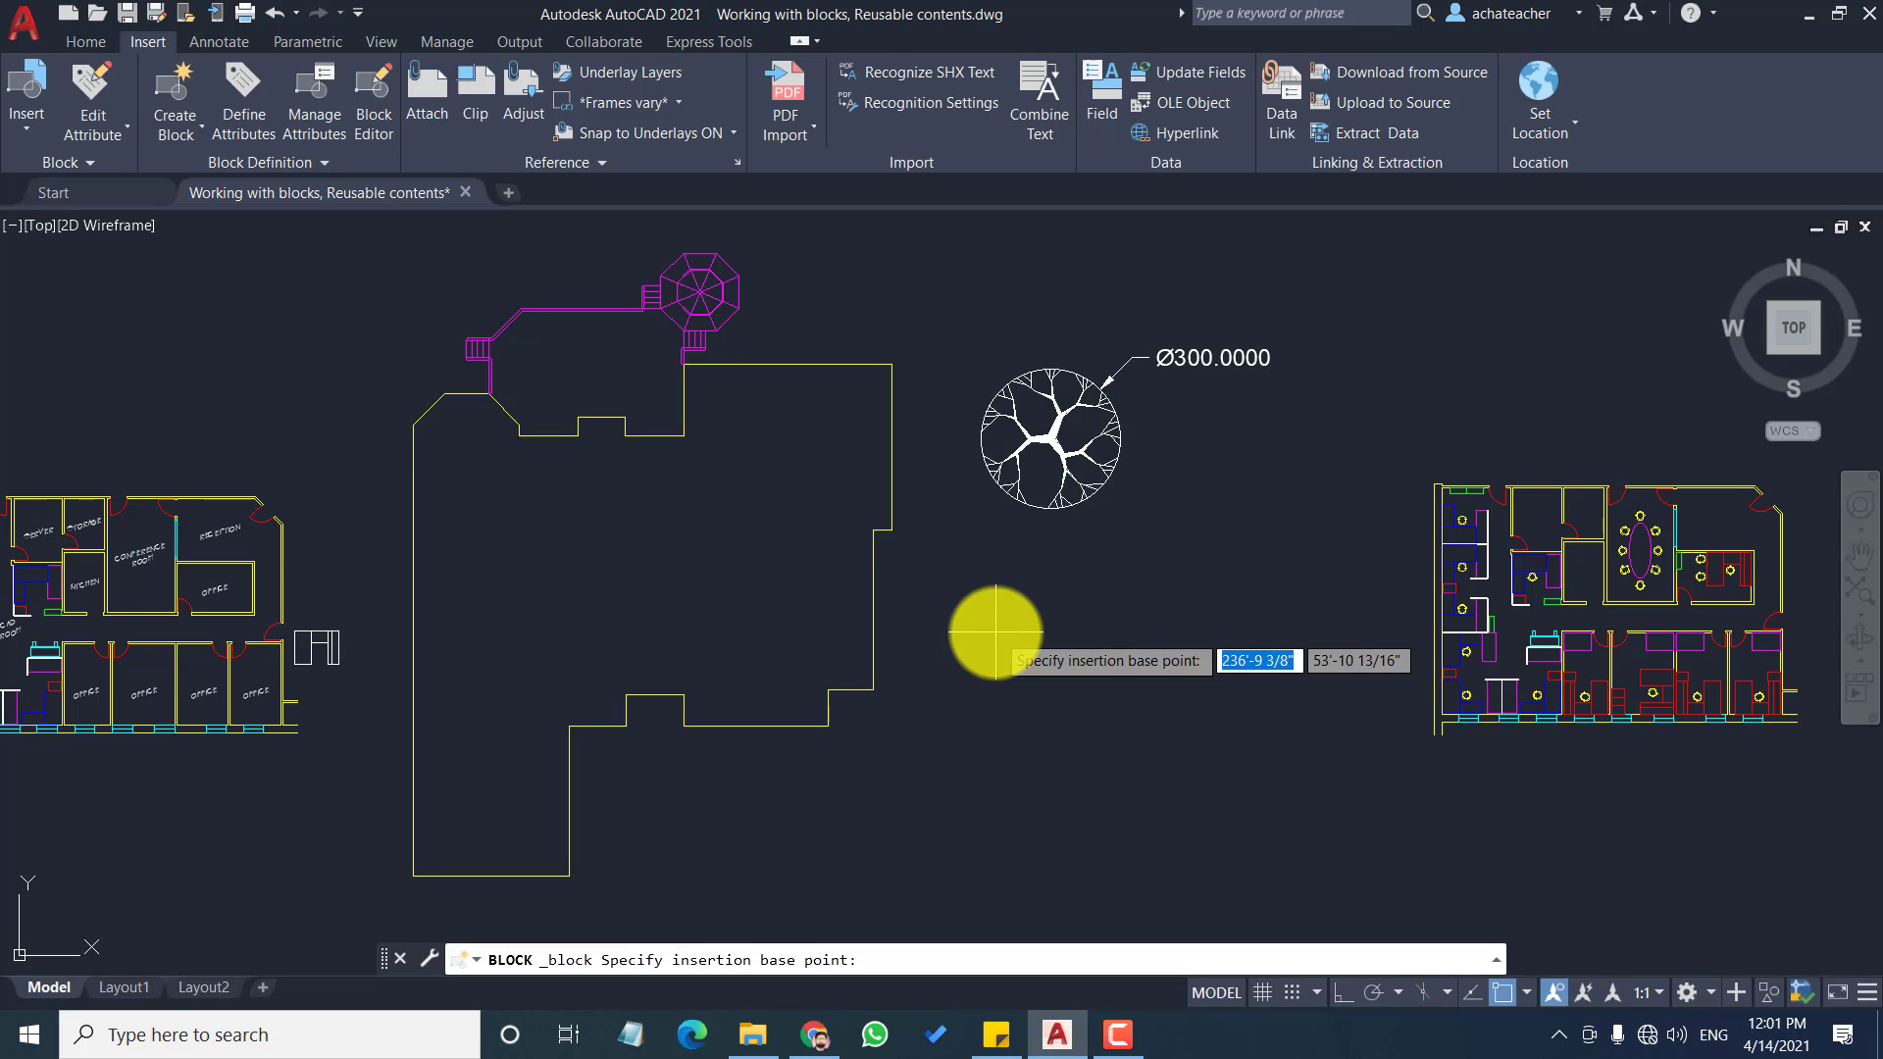
{"action": "scroll", "coordinate": [1083, 319], "scroll_direction": "up", "scroll_amount": 4}
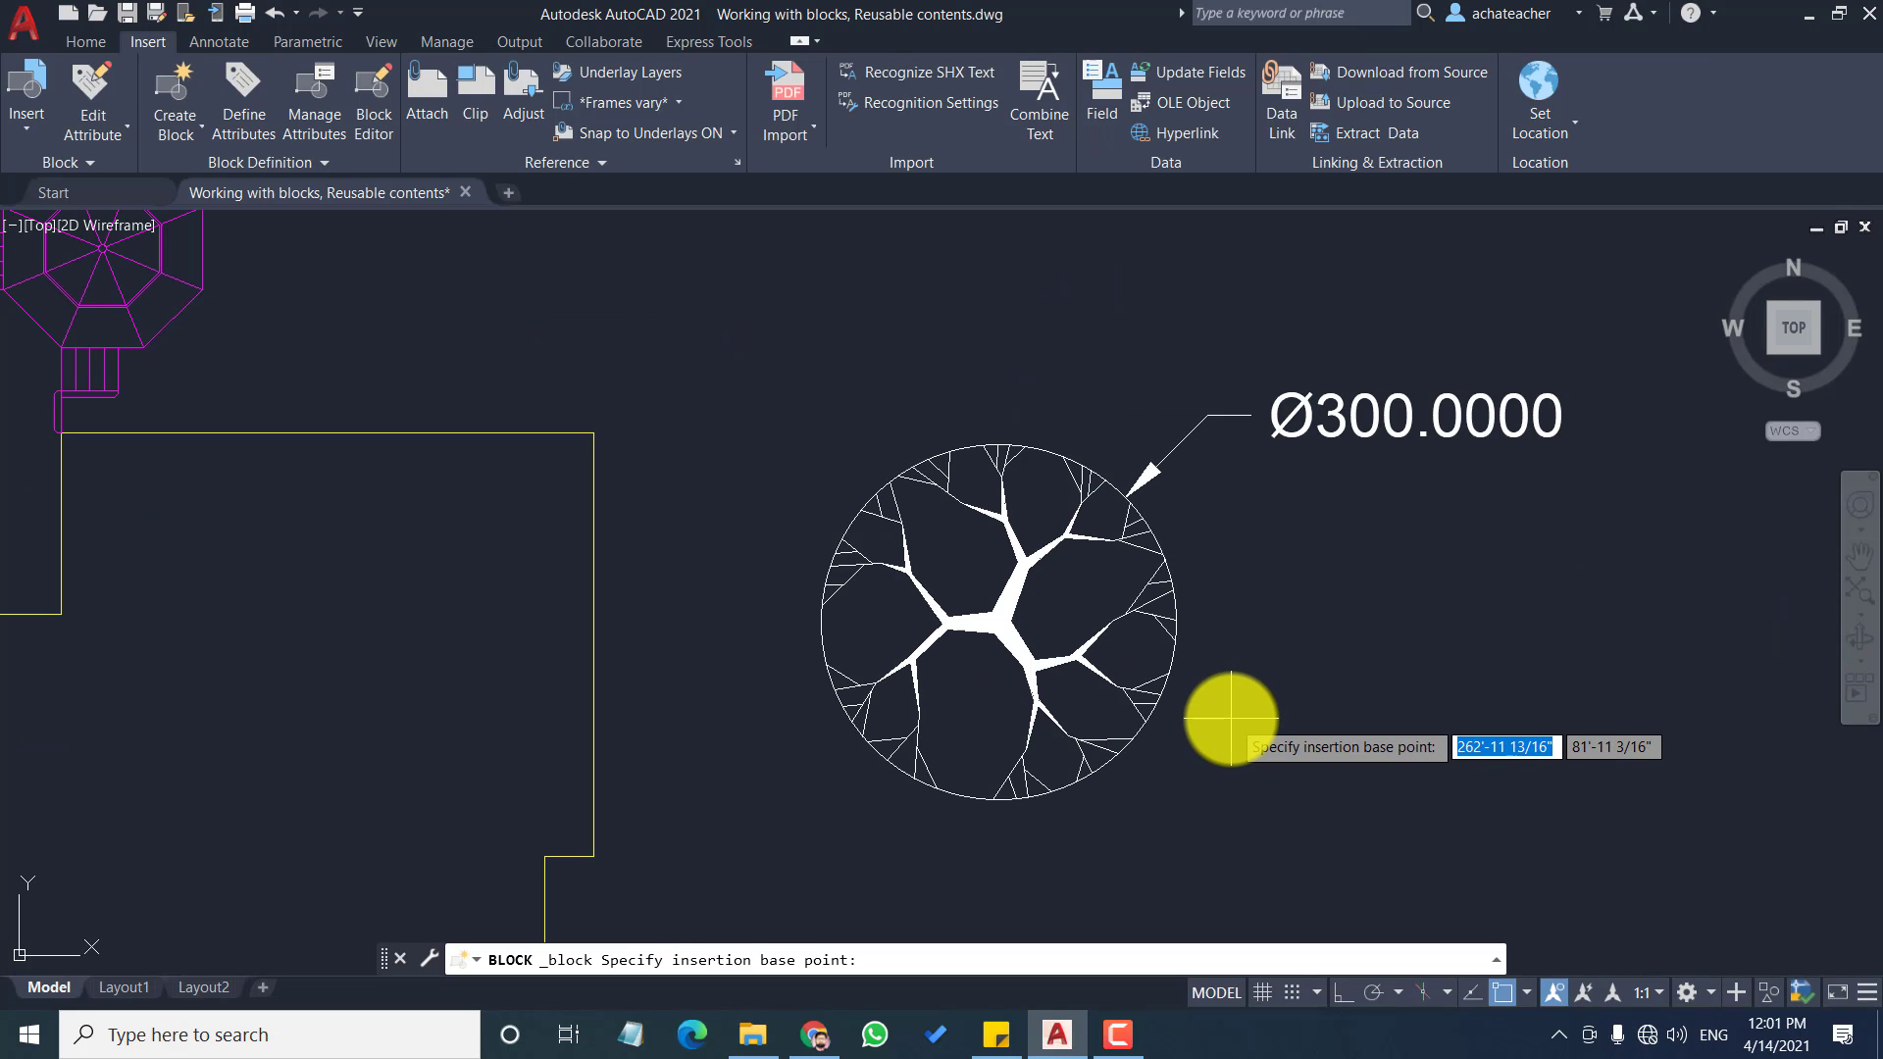
{"action": "left_click", "coordinate": [998, 622]}
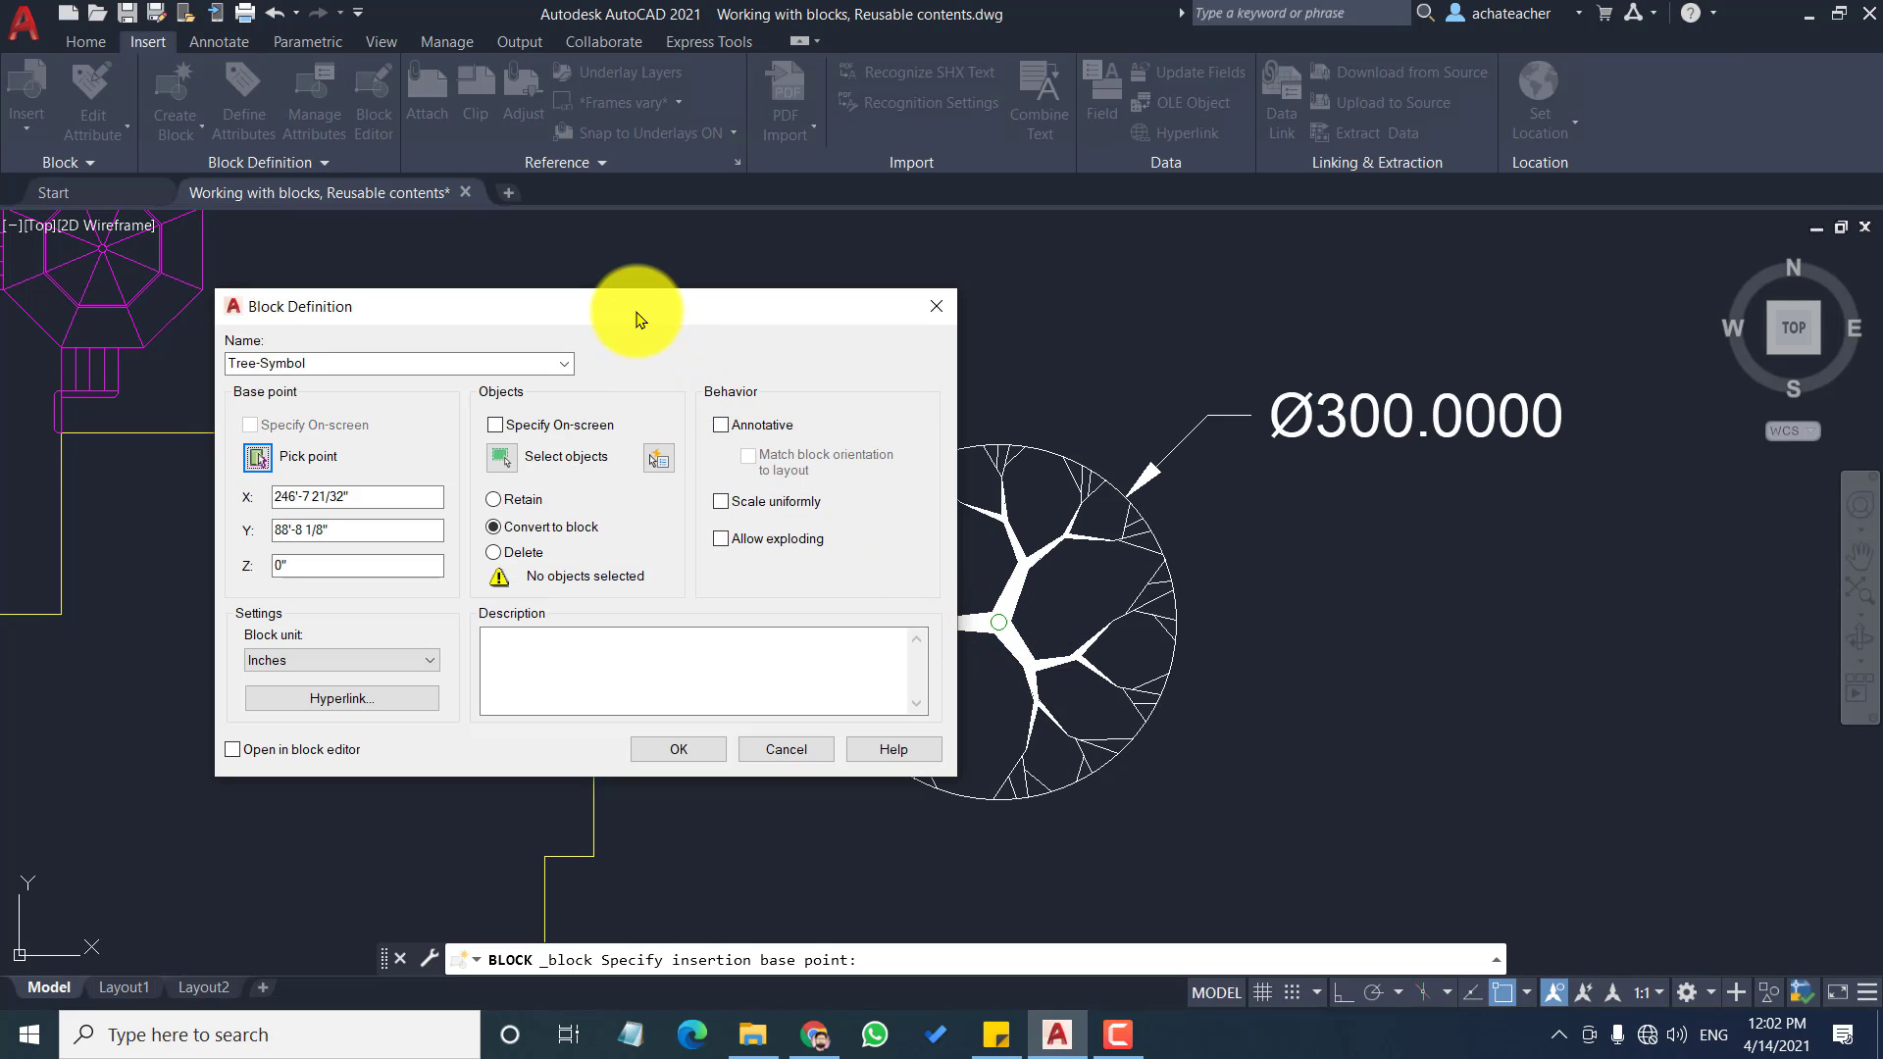
Step: Window-select the whole tree symbol, without its diameter dimension, as the objects of the block
{"action": "left_click_drag", "start_coordinate": [636, 310], "coordinate": [579, 290]}
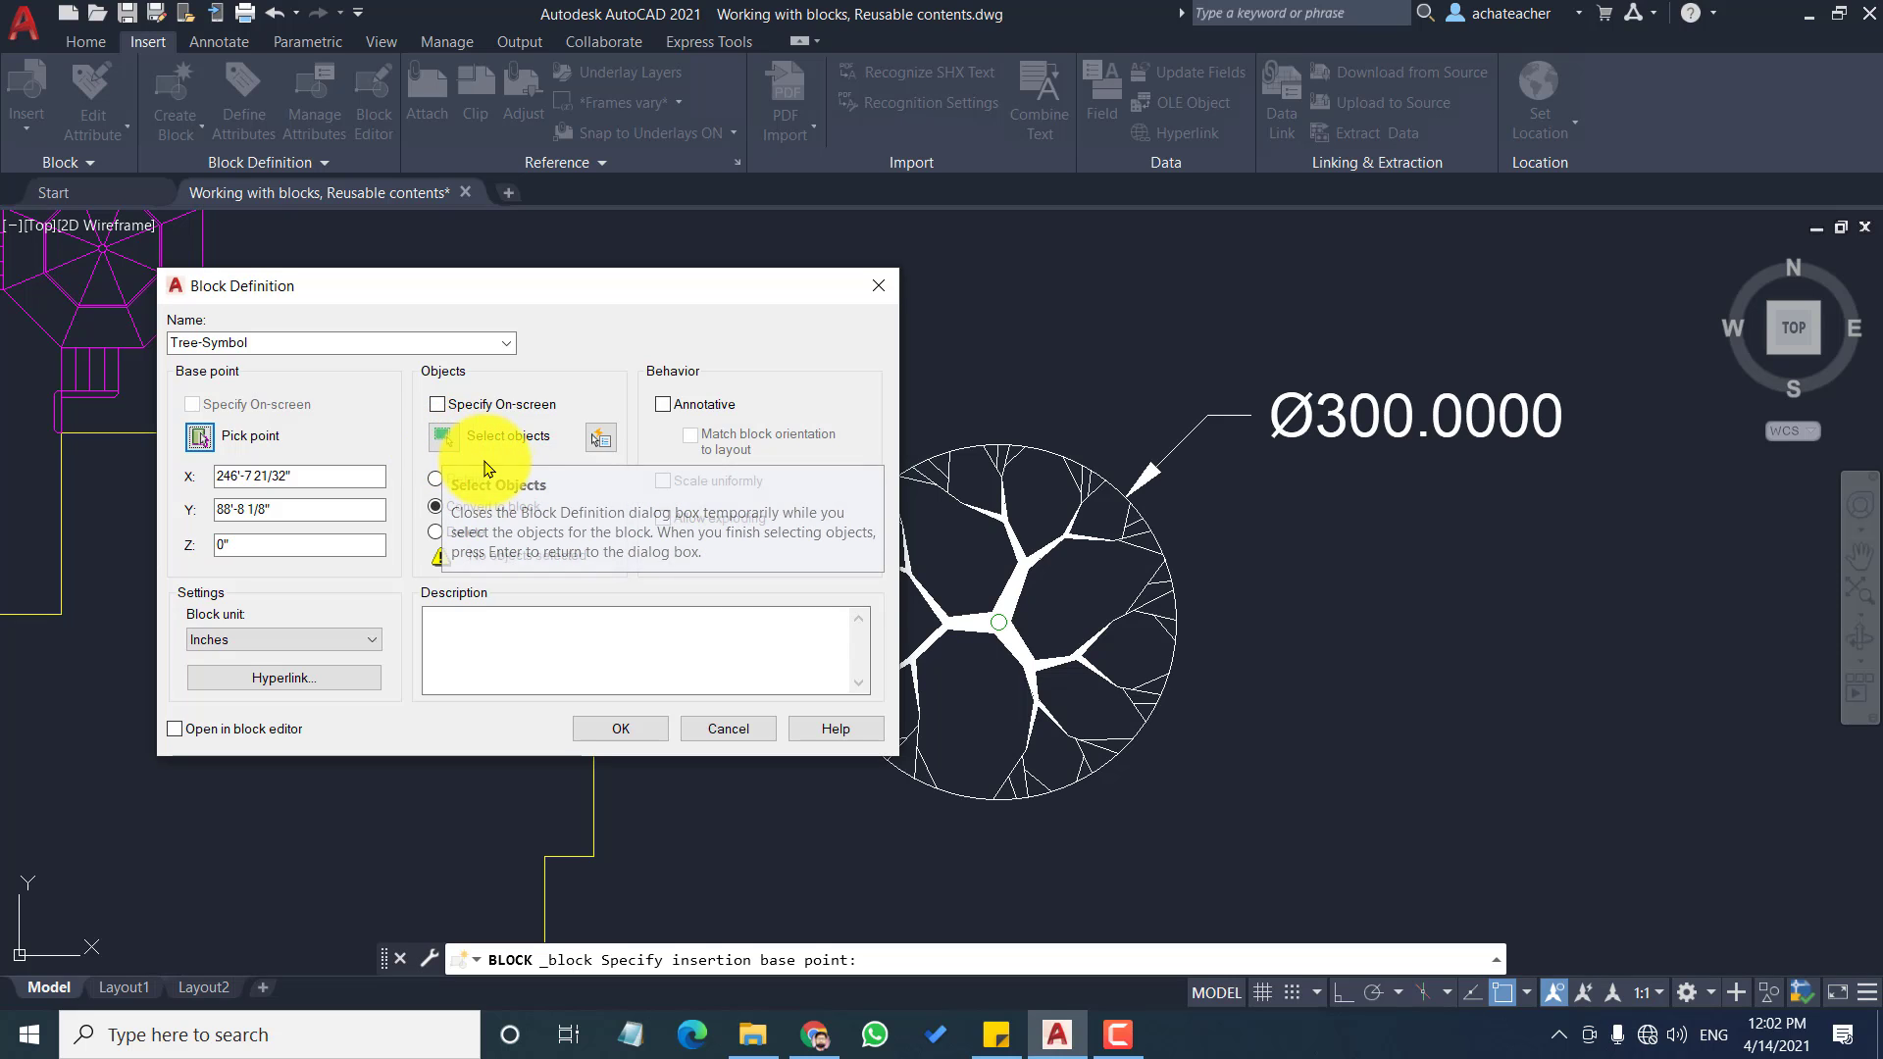
{"action": "left_click", "coordinate": [443, 440]}
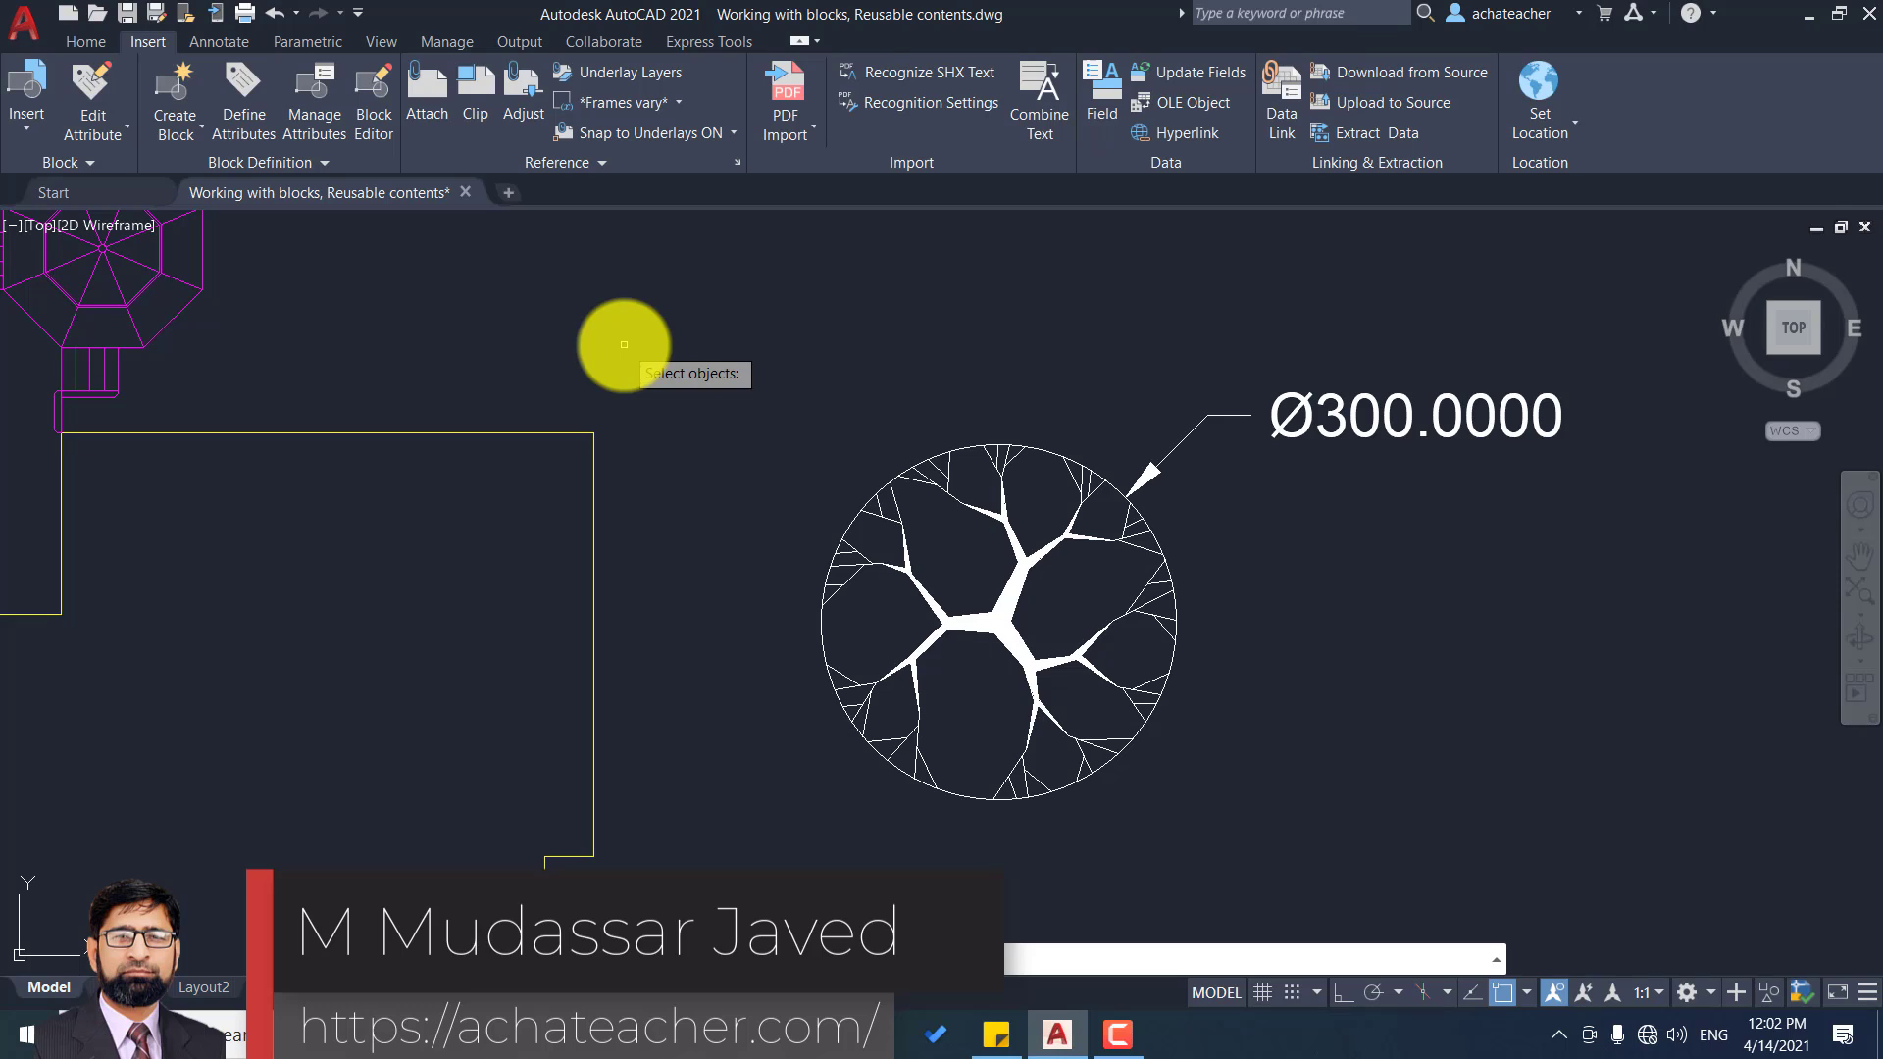
{"action": "left_click", "coordinate": [775, 420]}
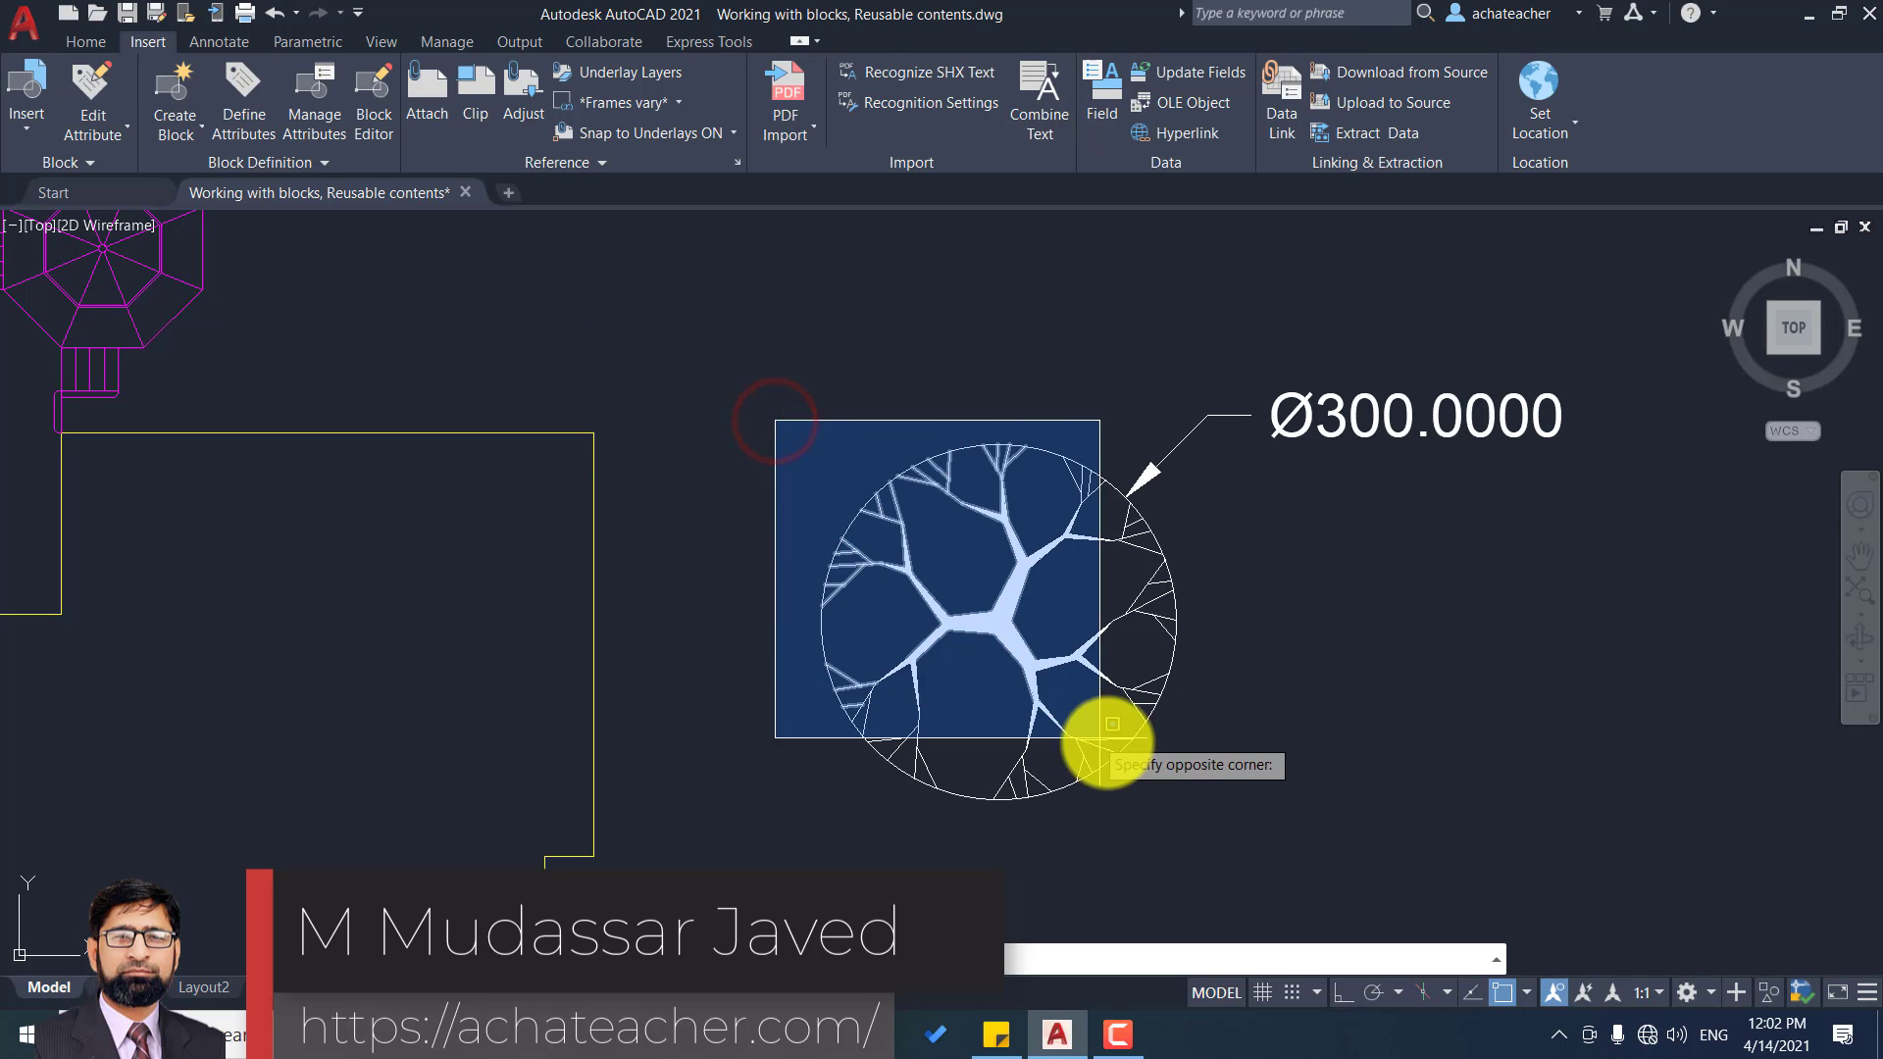
{"action": "left_click", "coordinate": [1194, 824]}
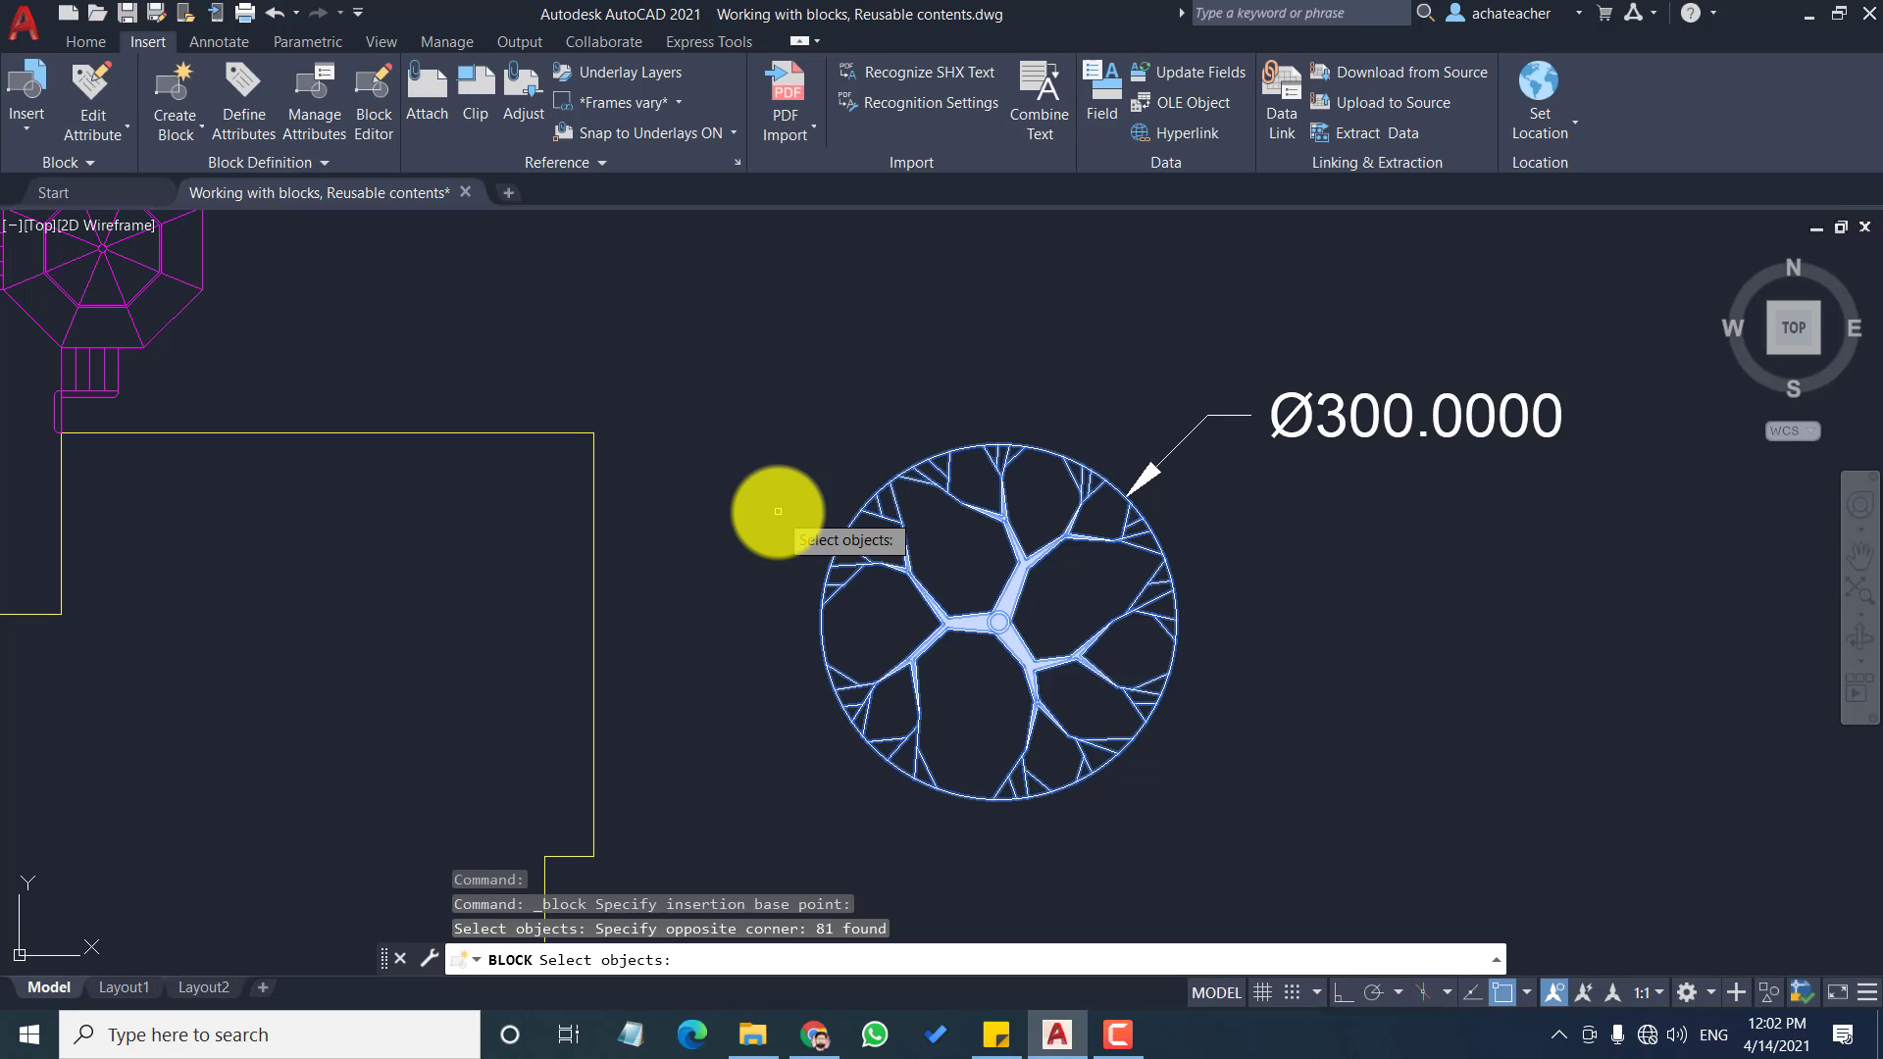
{"action": "key", "text": "Return"}
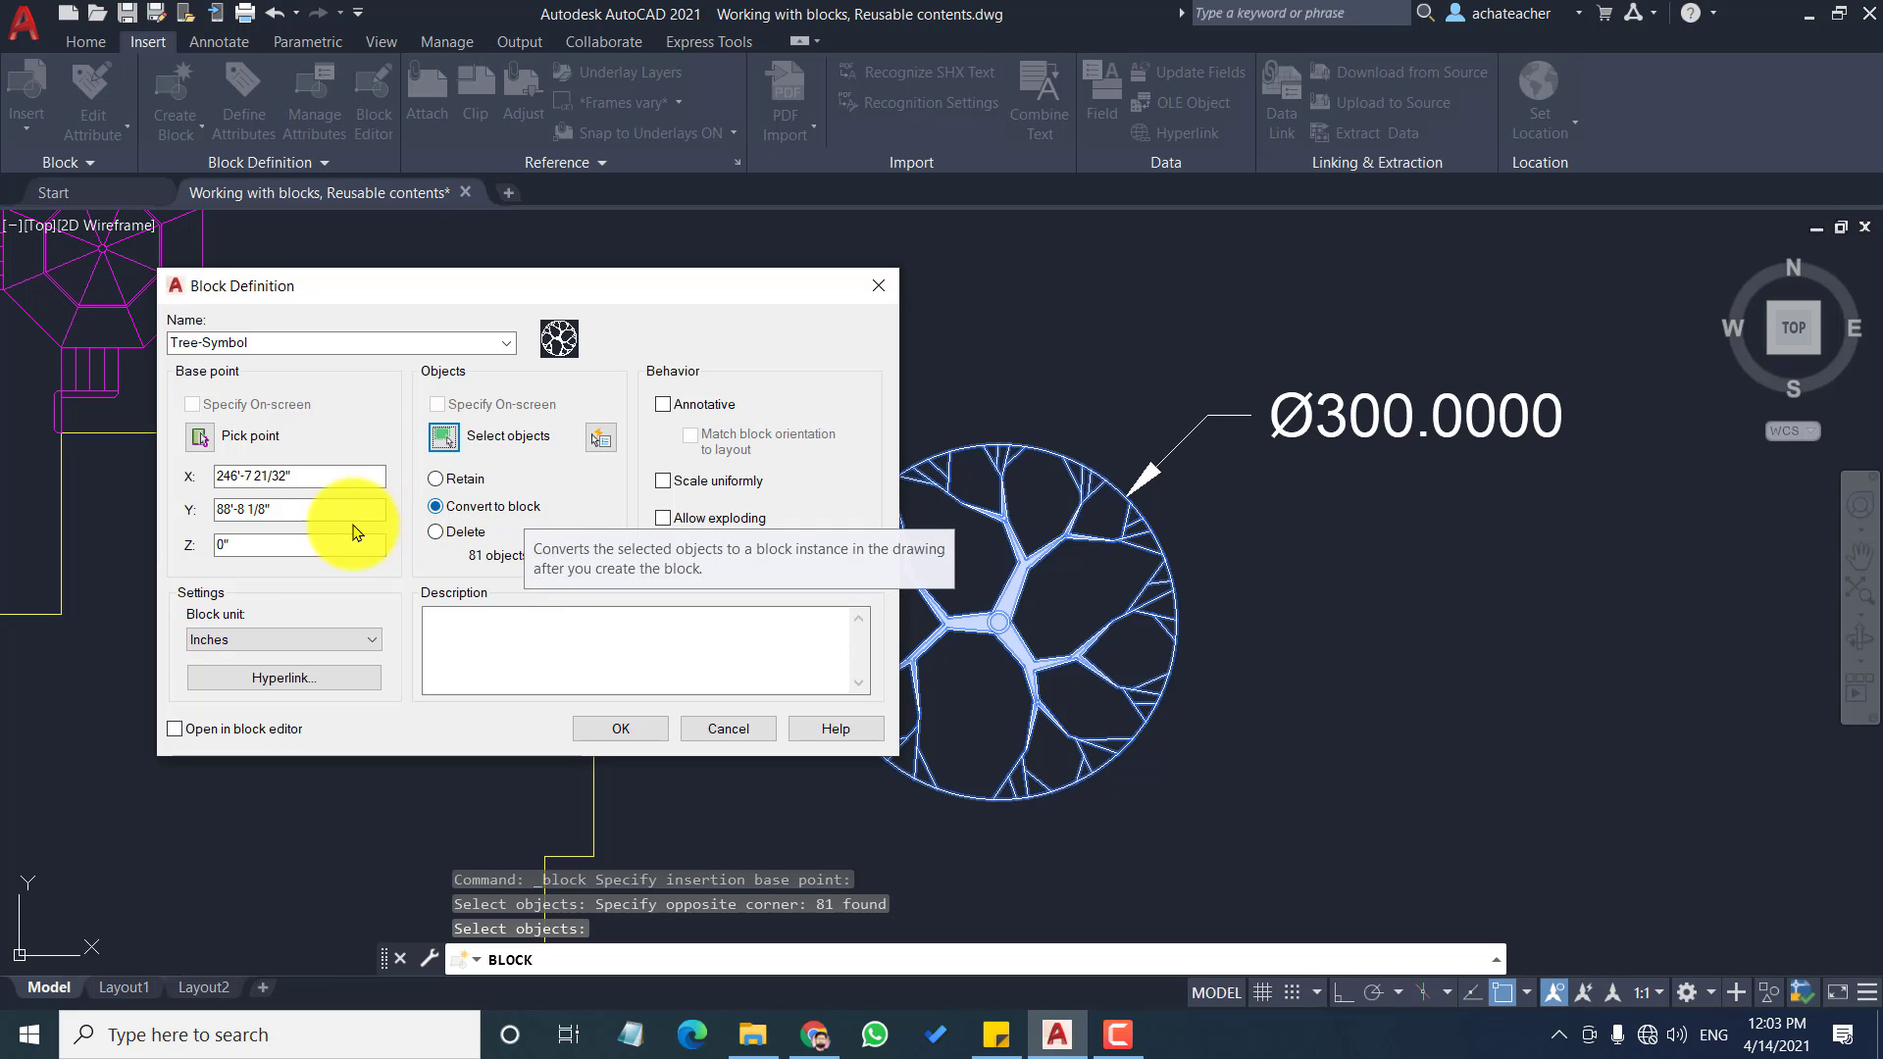
Step: Try the Retain and Delete options for the selected objects, and return to Convert to block
{"action": "left_click", "coordinate": [433, 508]}
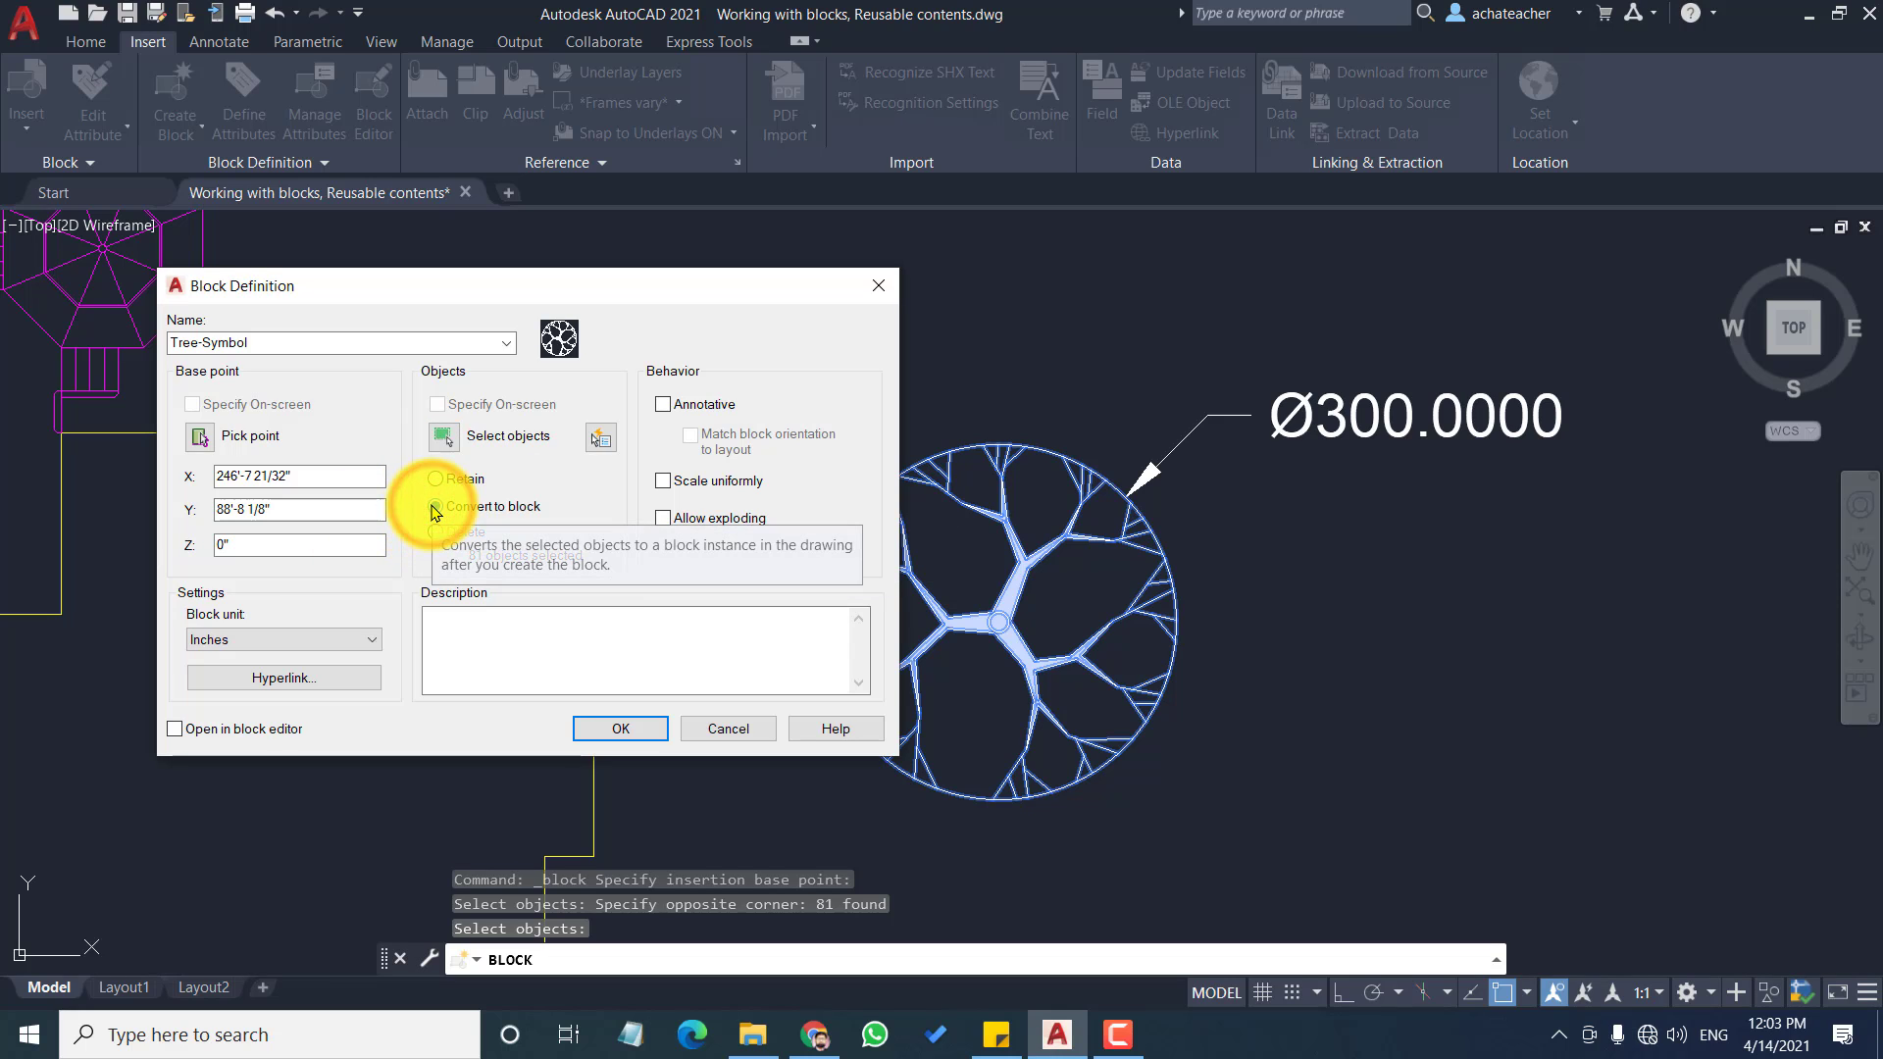
{"action": "left_click", "coordinate": [436, 482]}
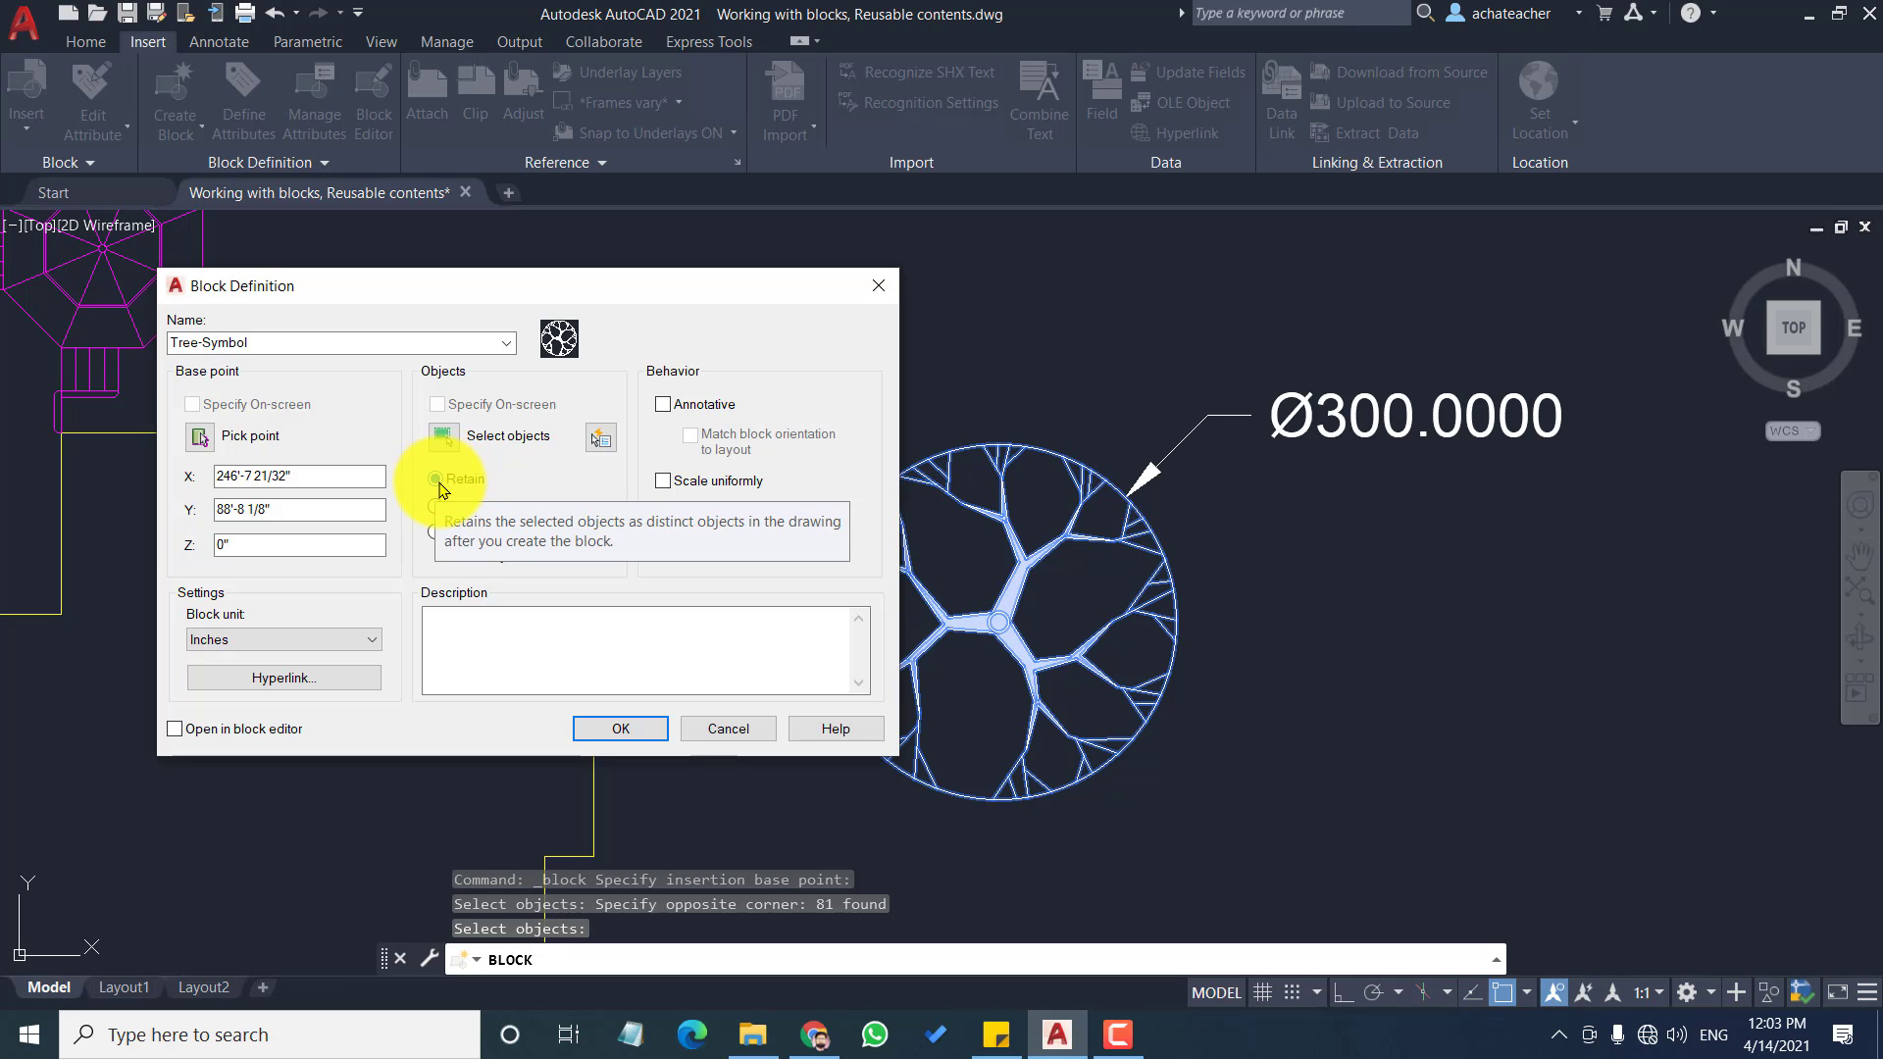
{"action": "left_click", "coordinate": [600, 471]}
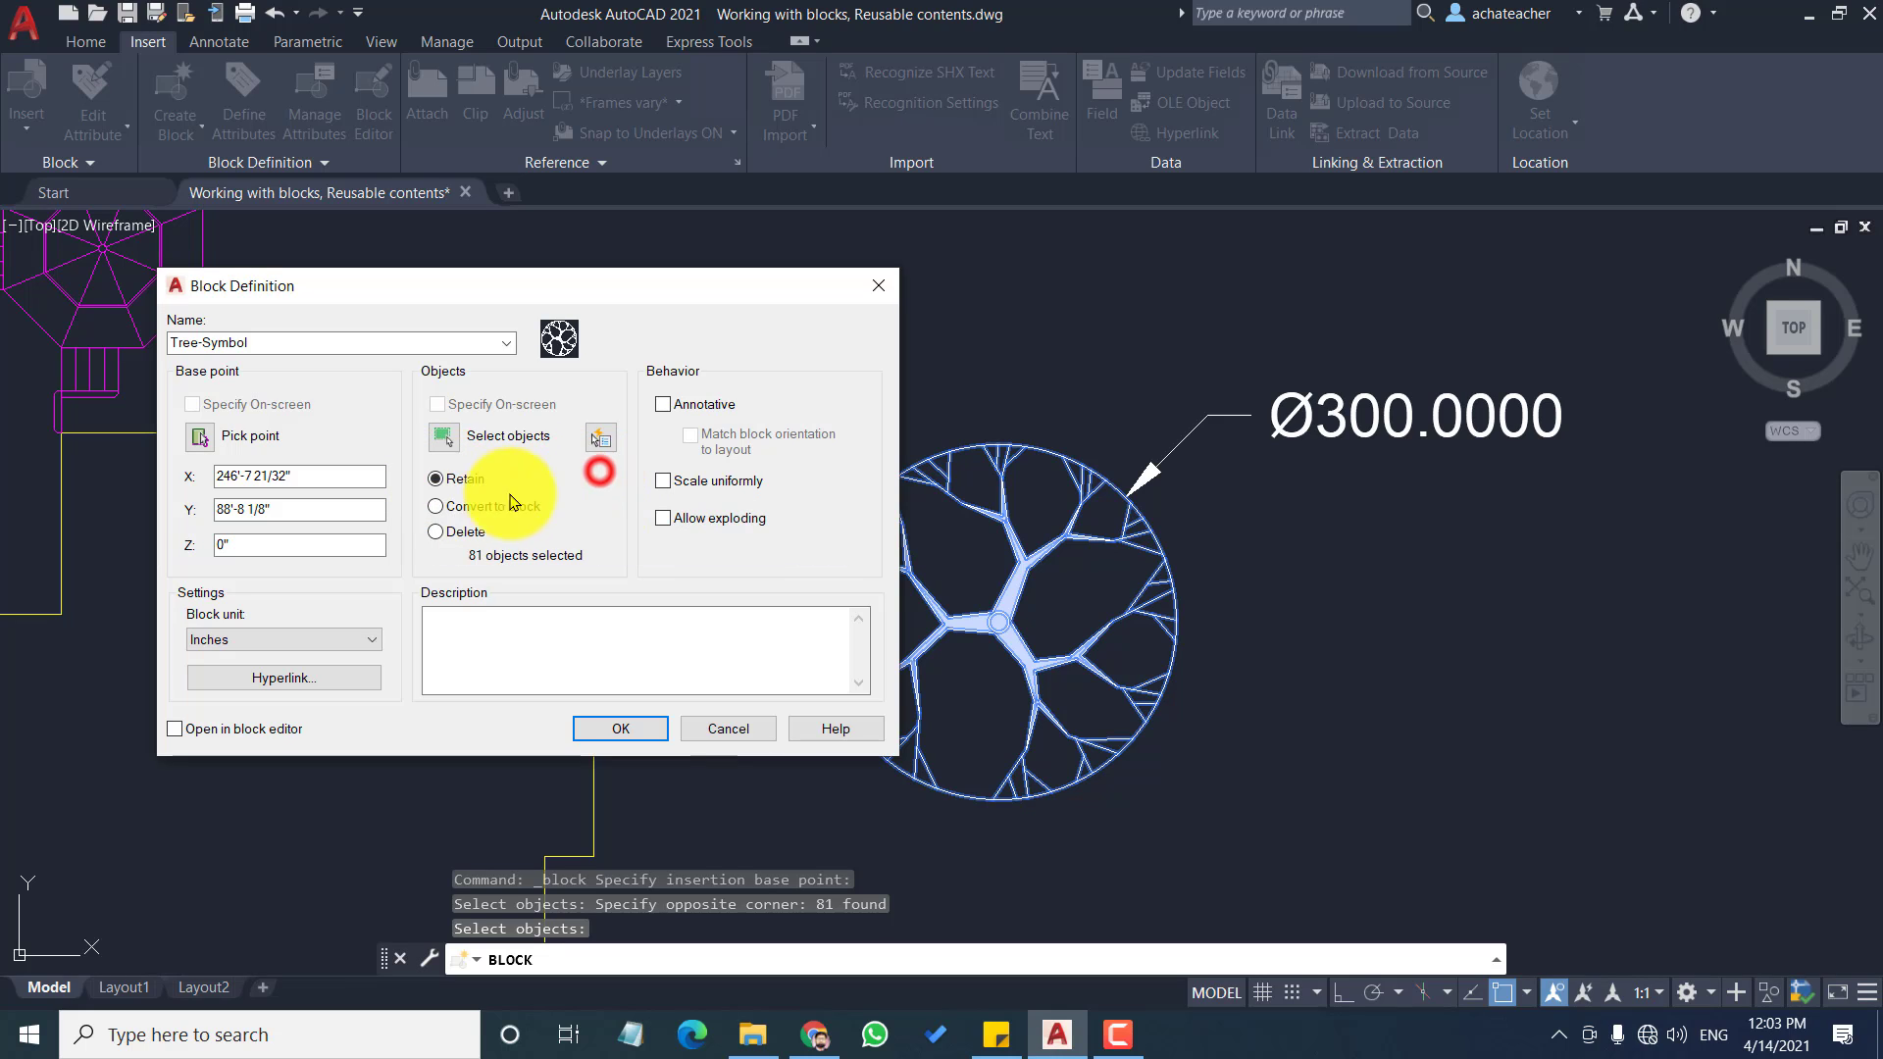
{"action": "left_click", "coordinate": [435, 539]}
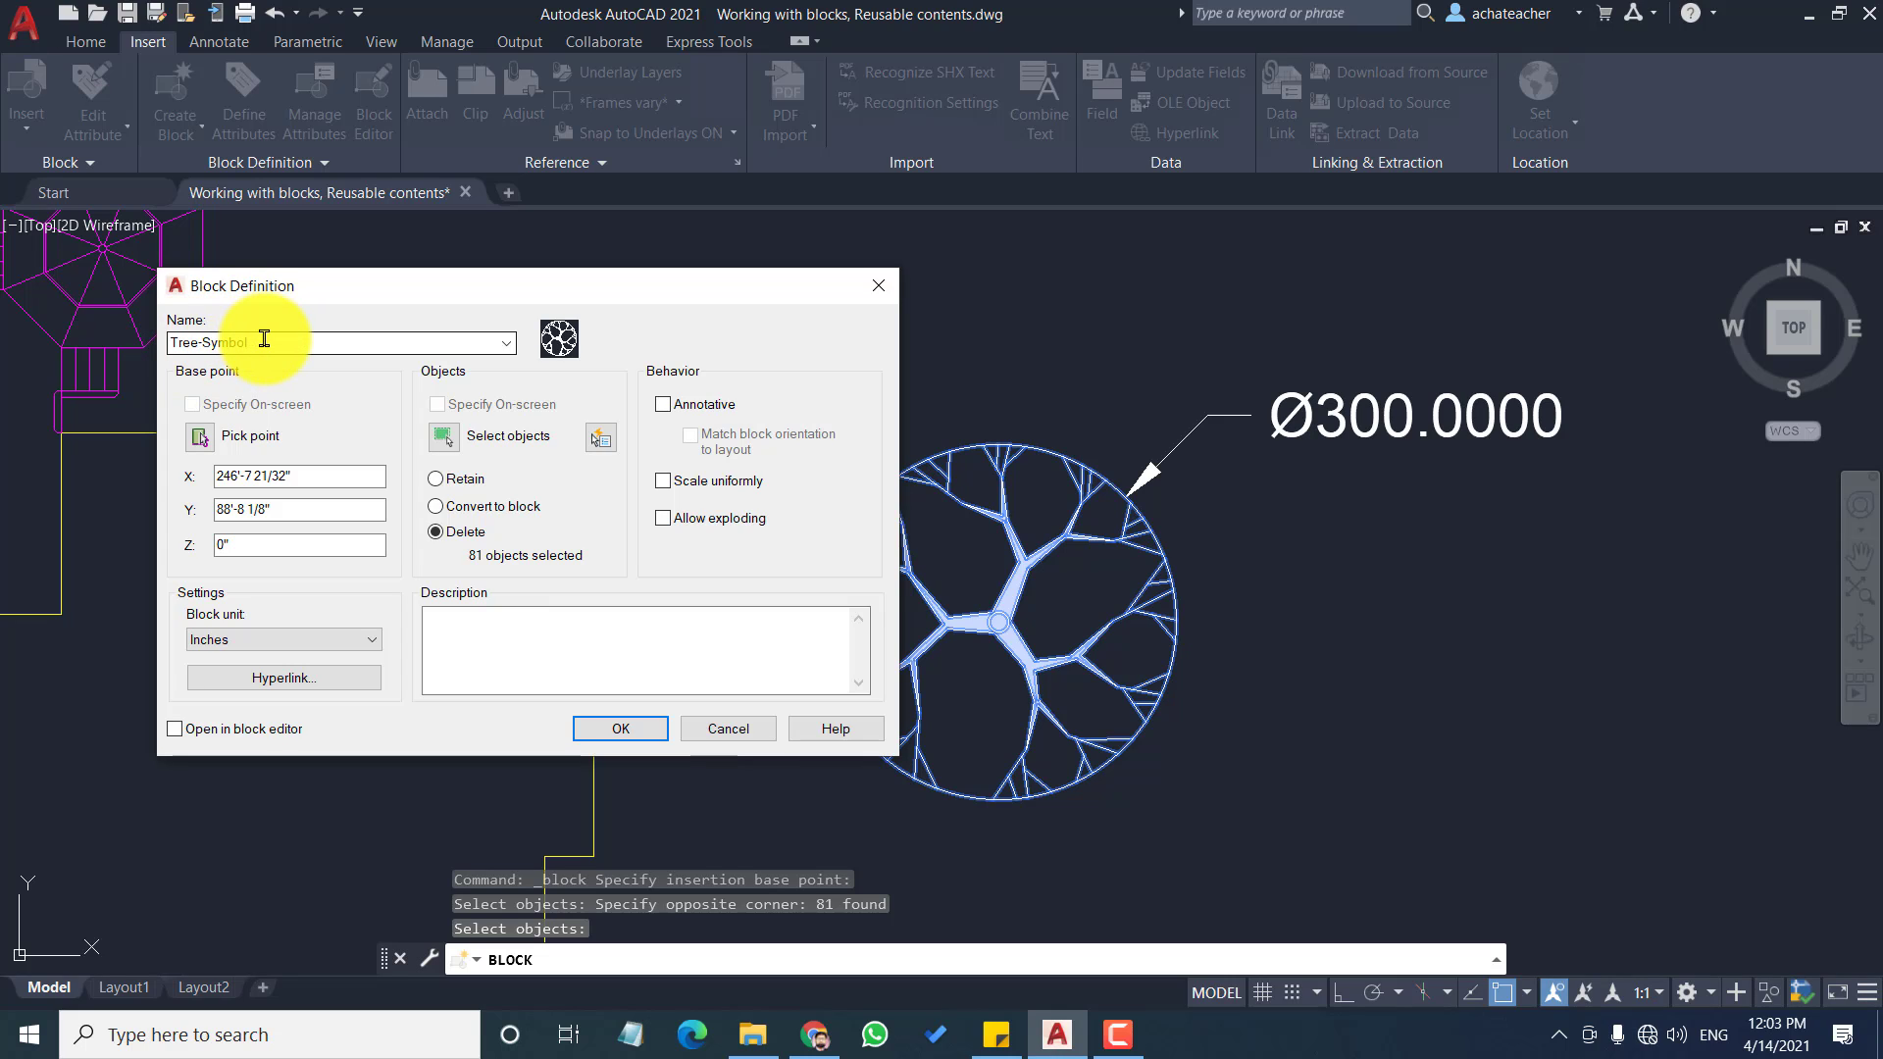
{"action": "left_click", "coordinate": [438, 508]}
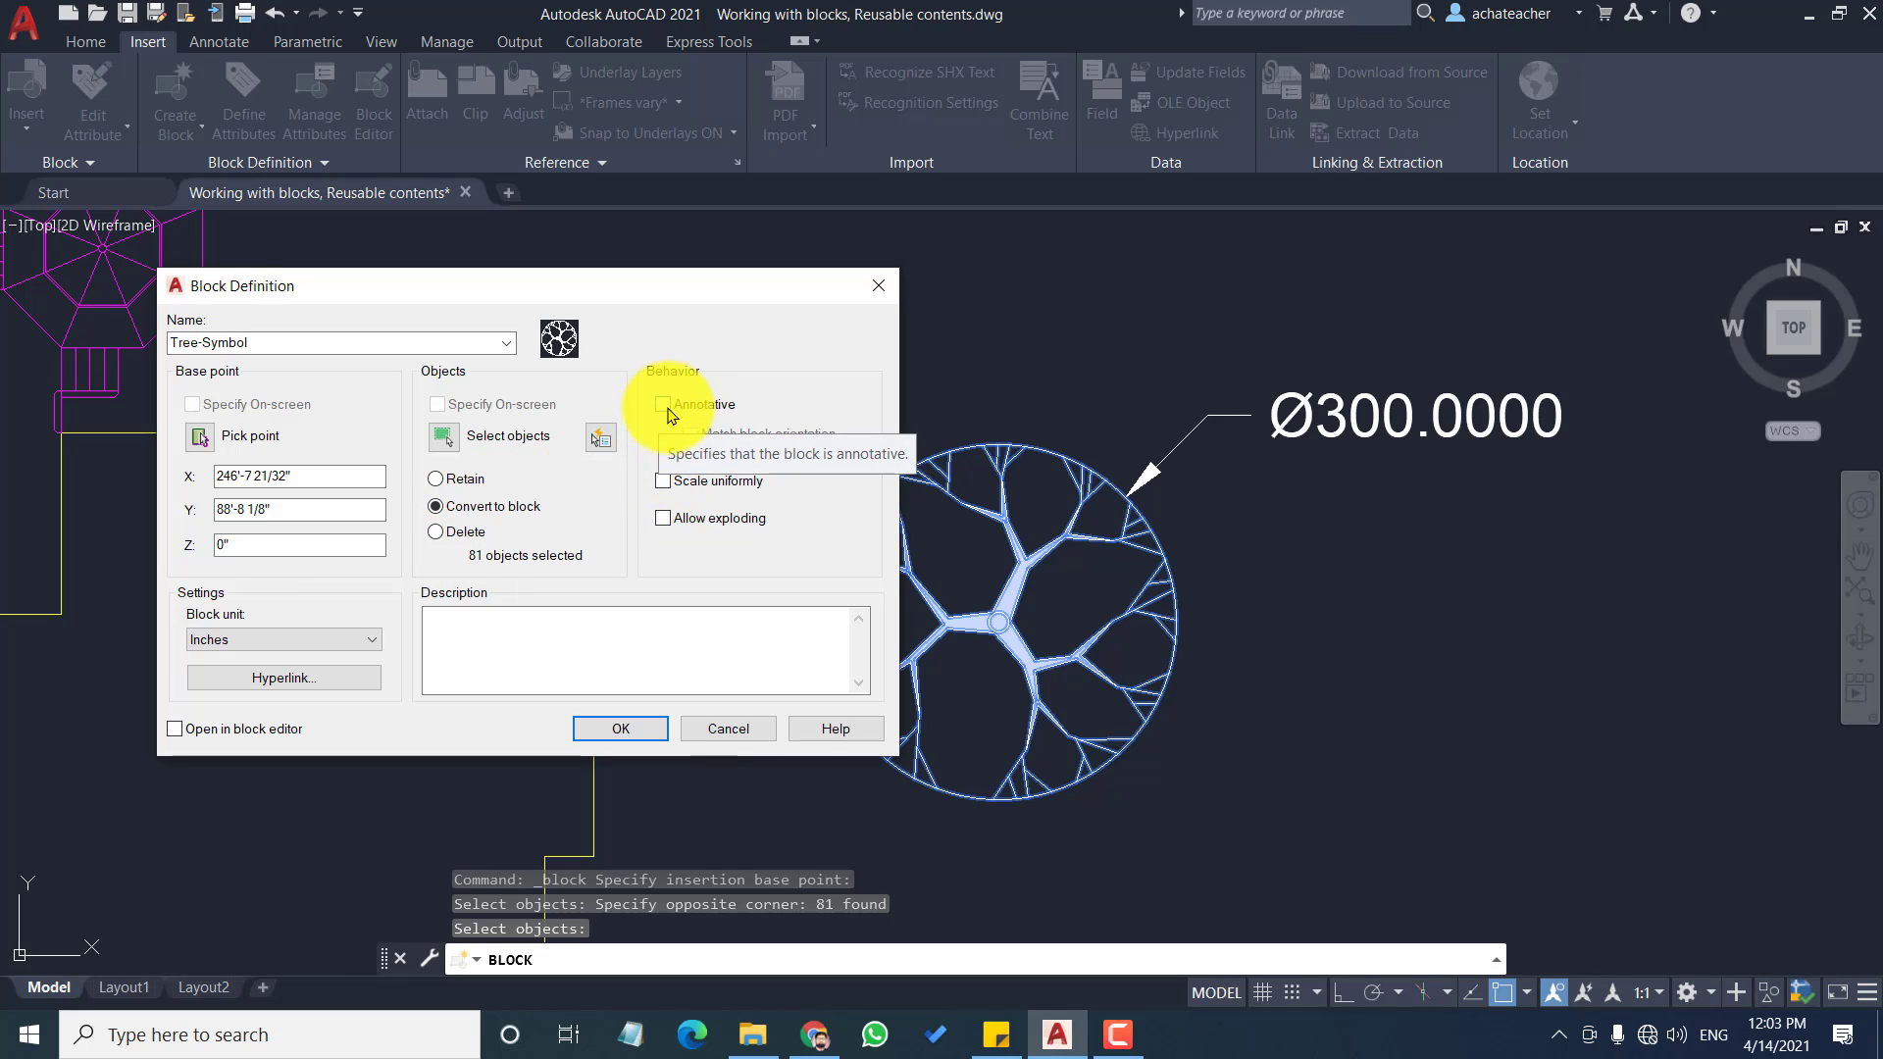
Step: Try the Scale uniformly and Allow exploding behaviors, turn both off again, and view the available block units
{"action": "left_click", "coordinate": [661, 482]}
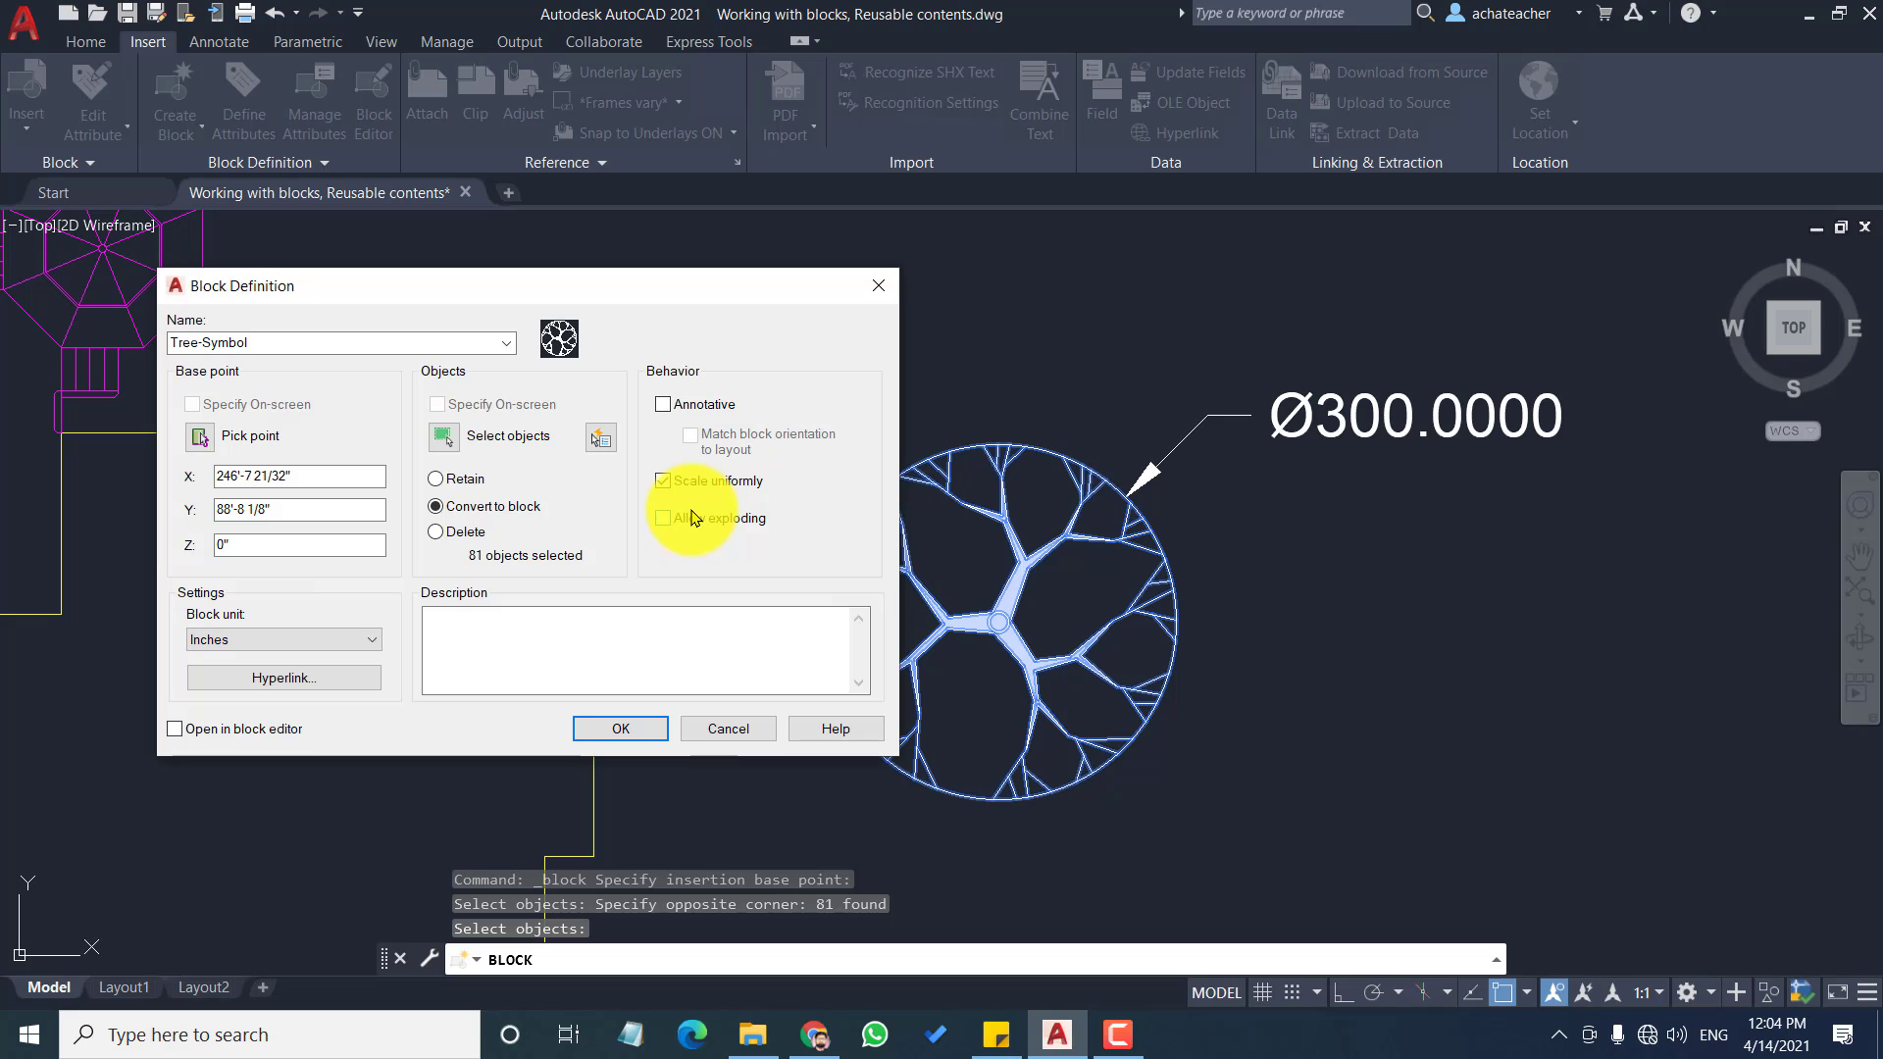
{"action": "left_click", "coordinate": [660, 481]}
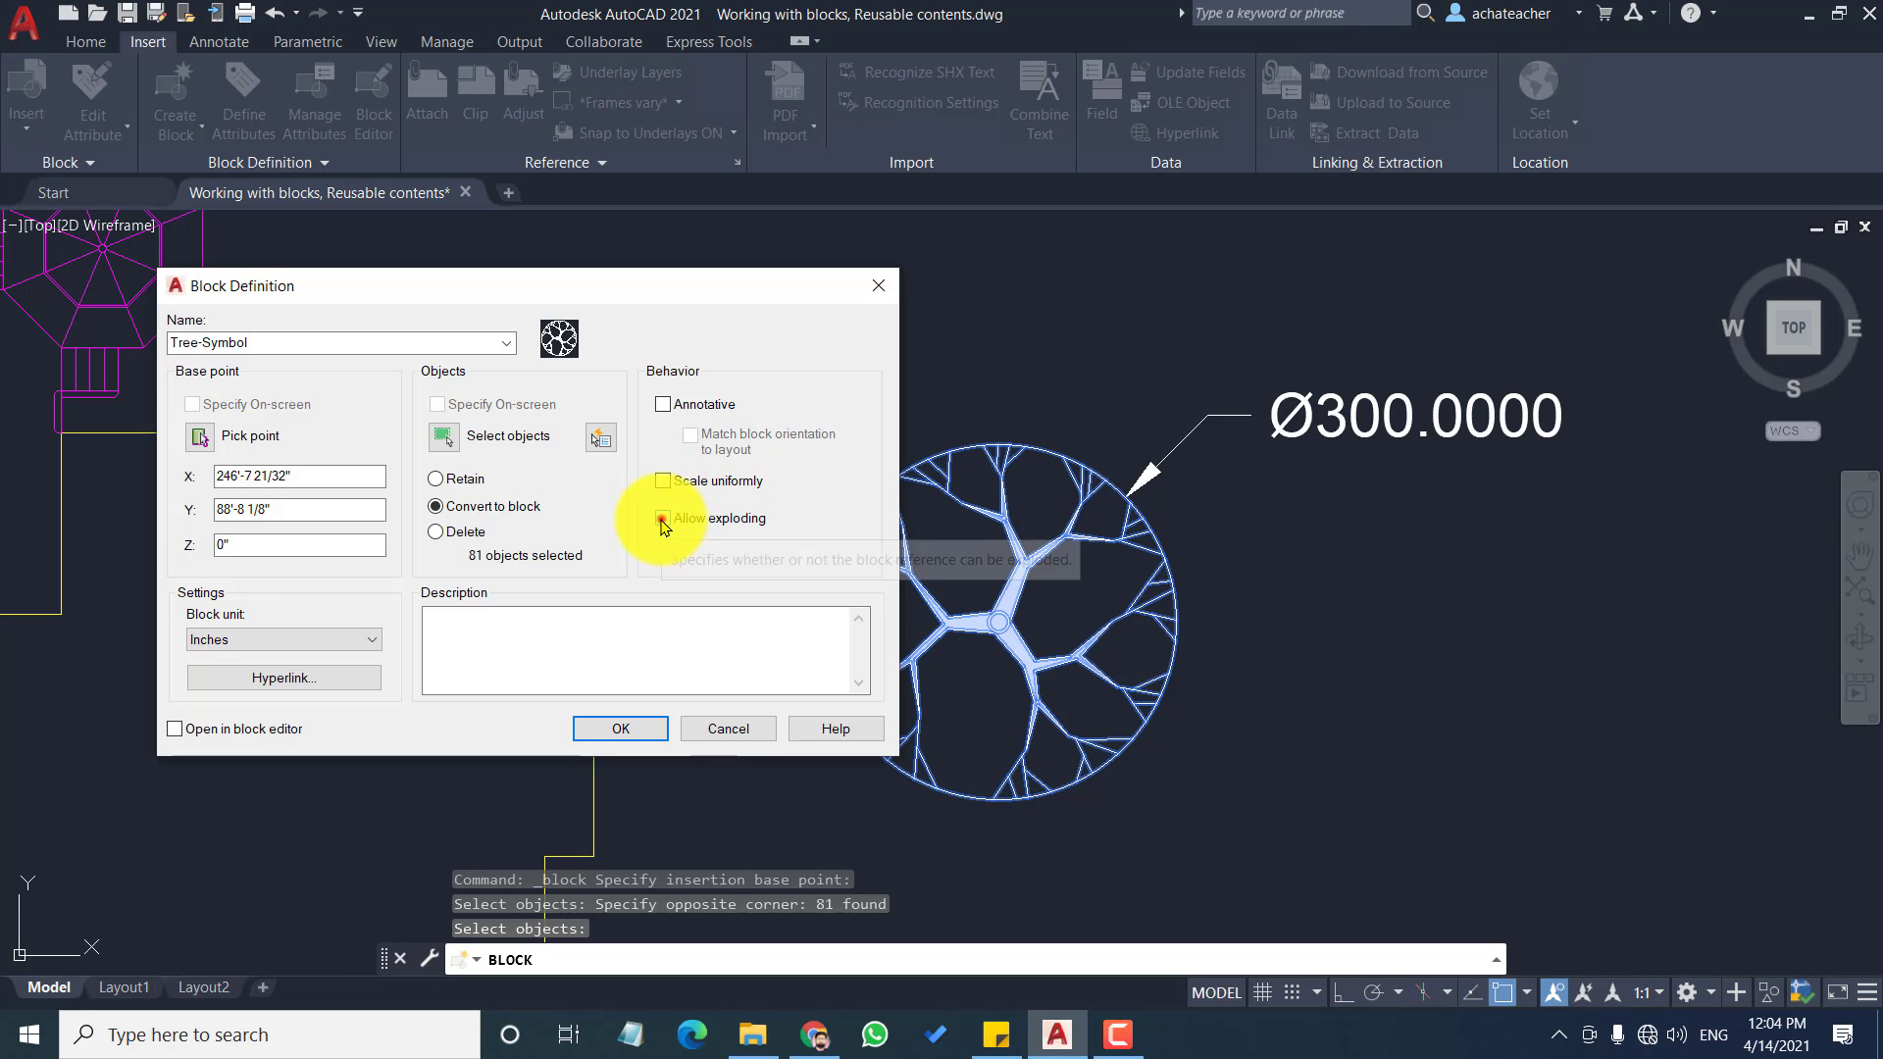
{"action": "left_click", "coordinate": [662, 520]}
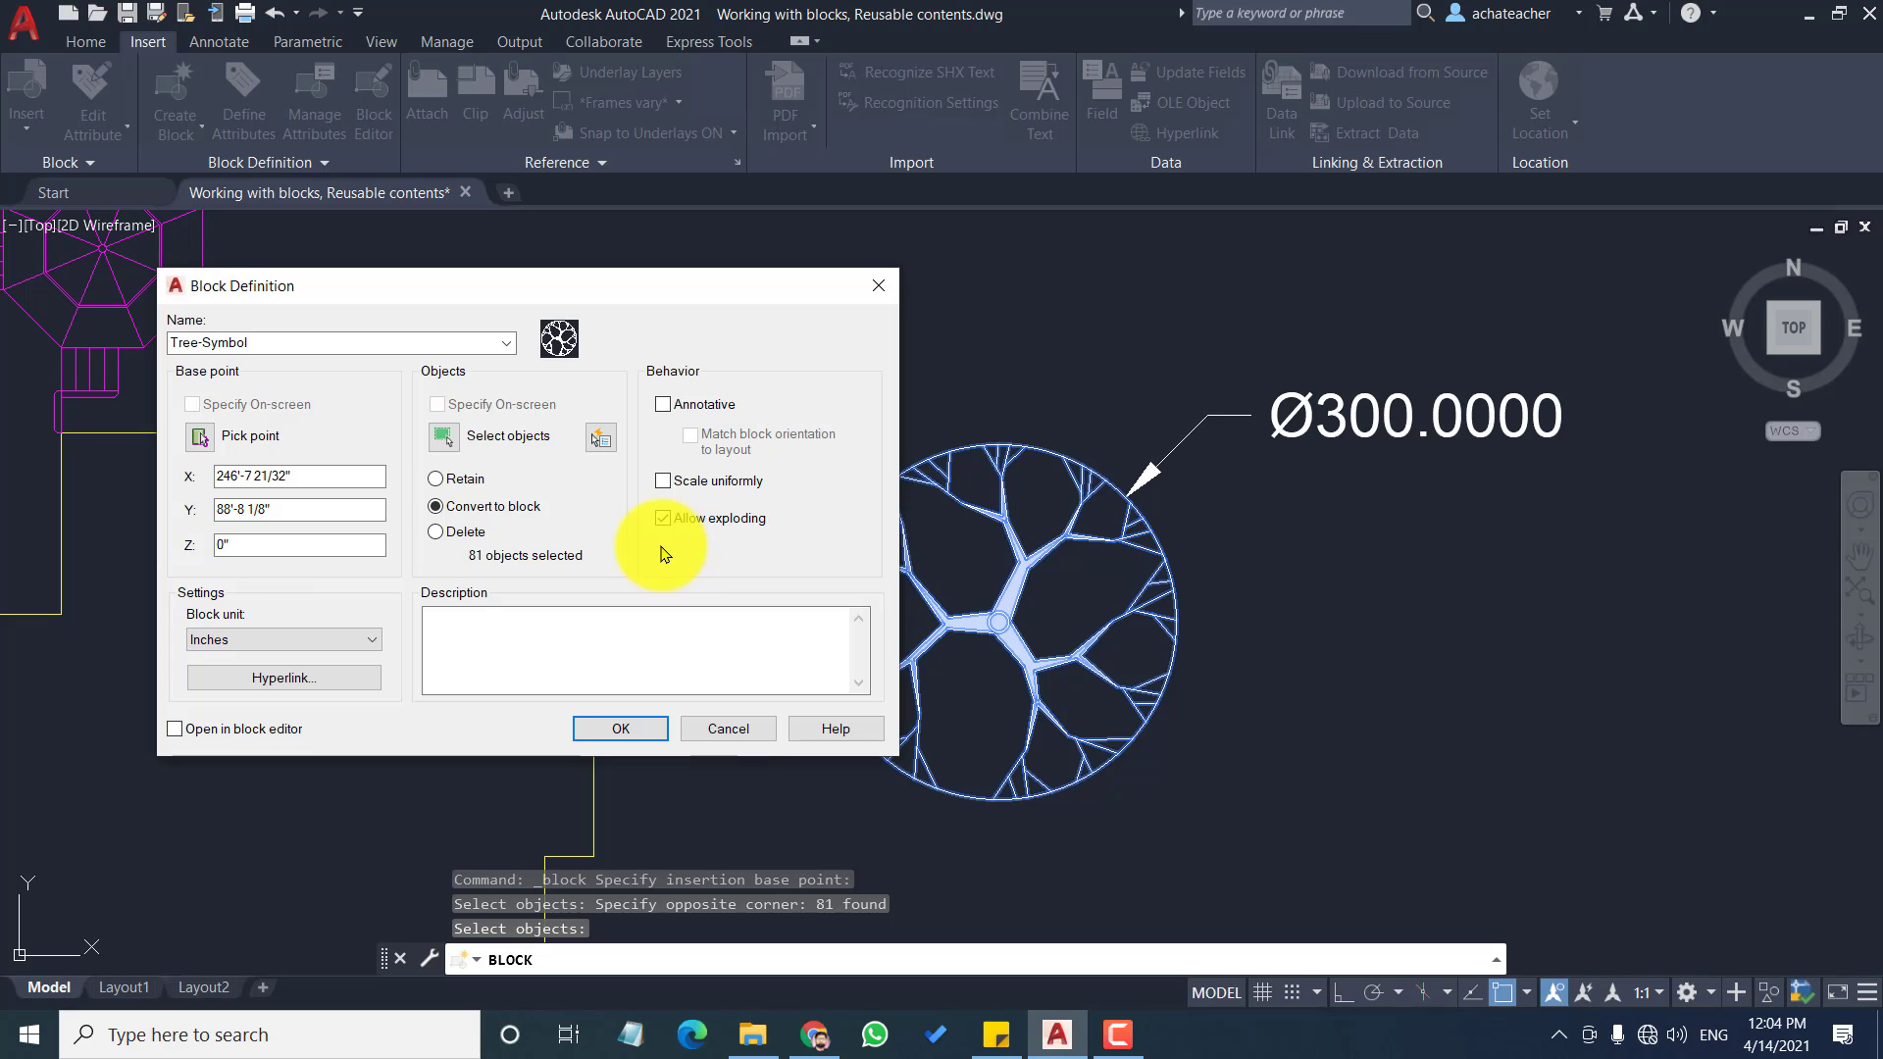
{"action": "left_click", "coordinate": [662, 523]}
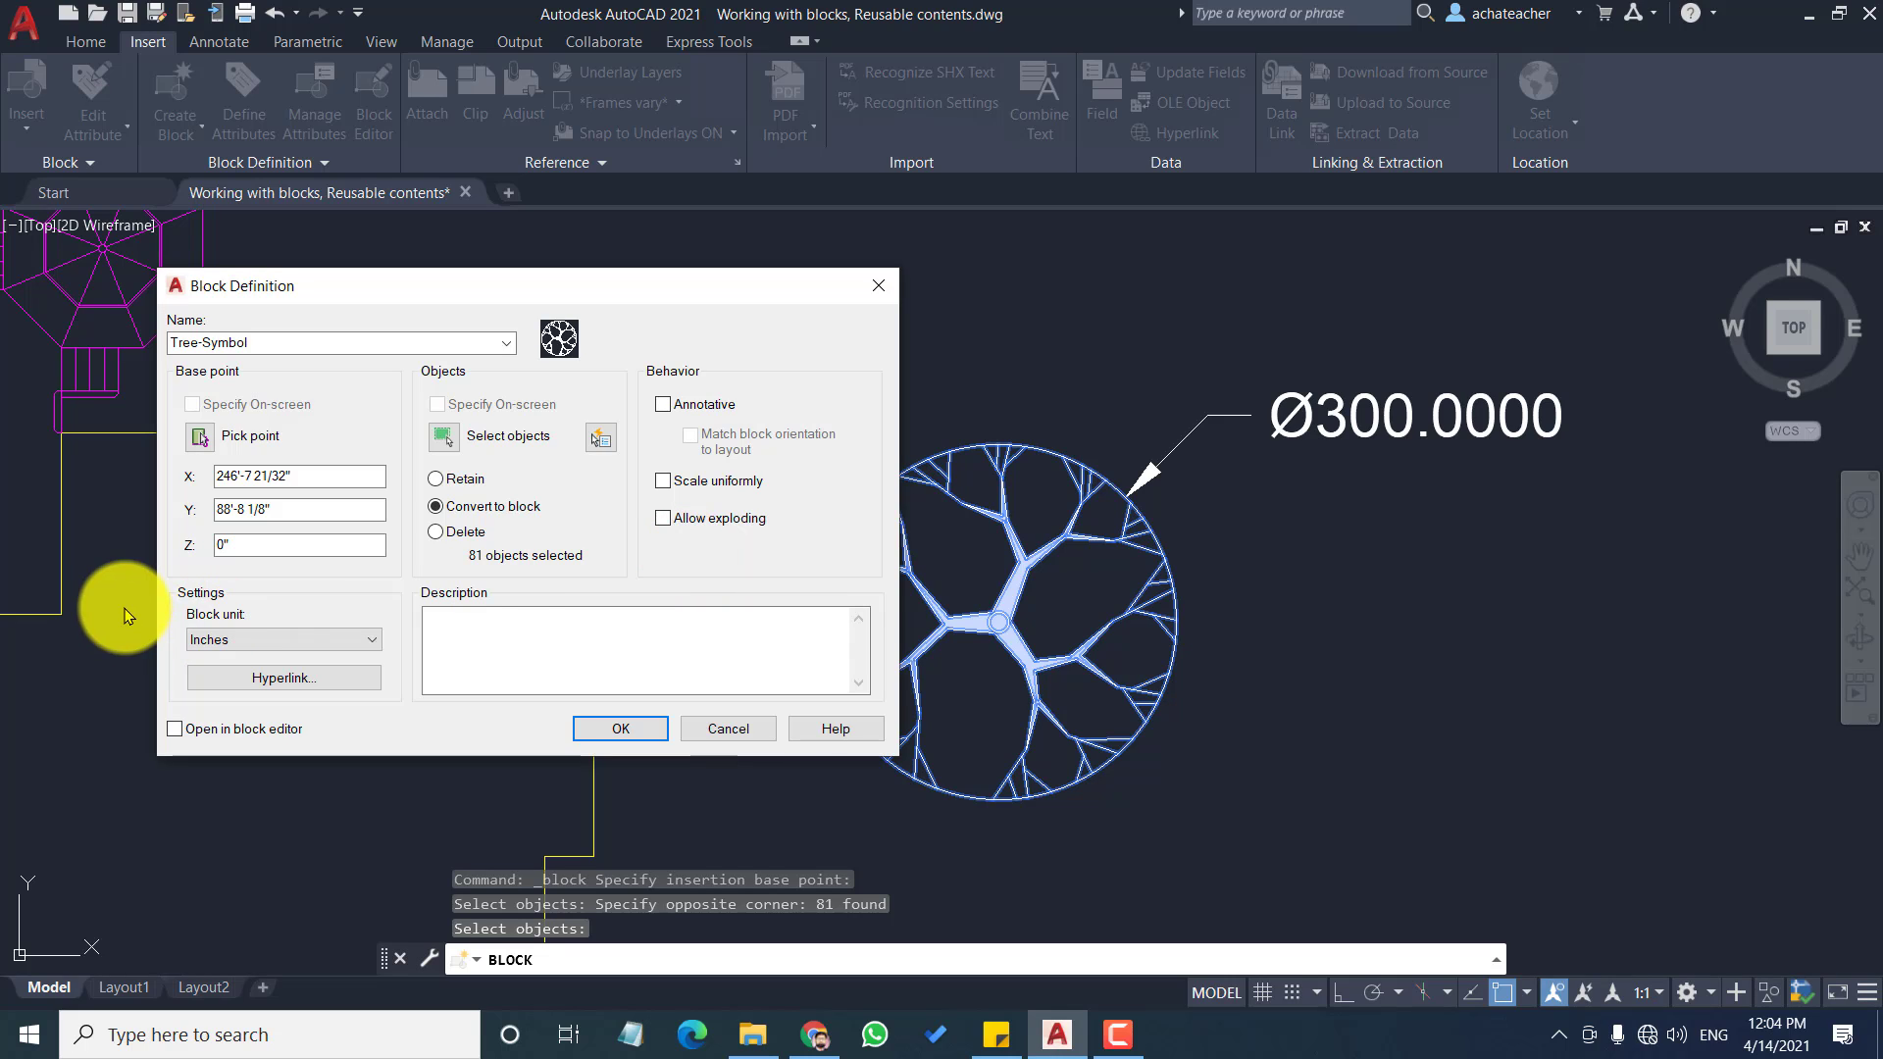
{"action": "left_click", "coordinate": [271, 643]}
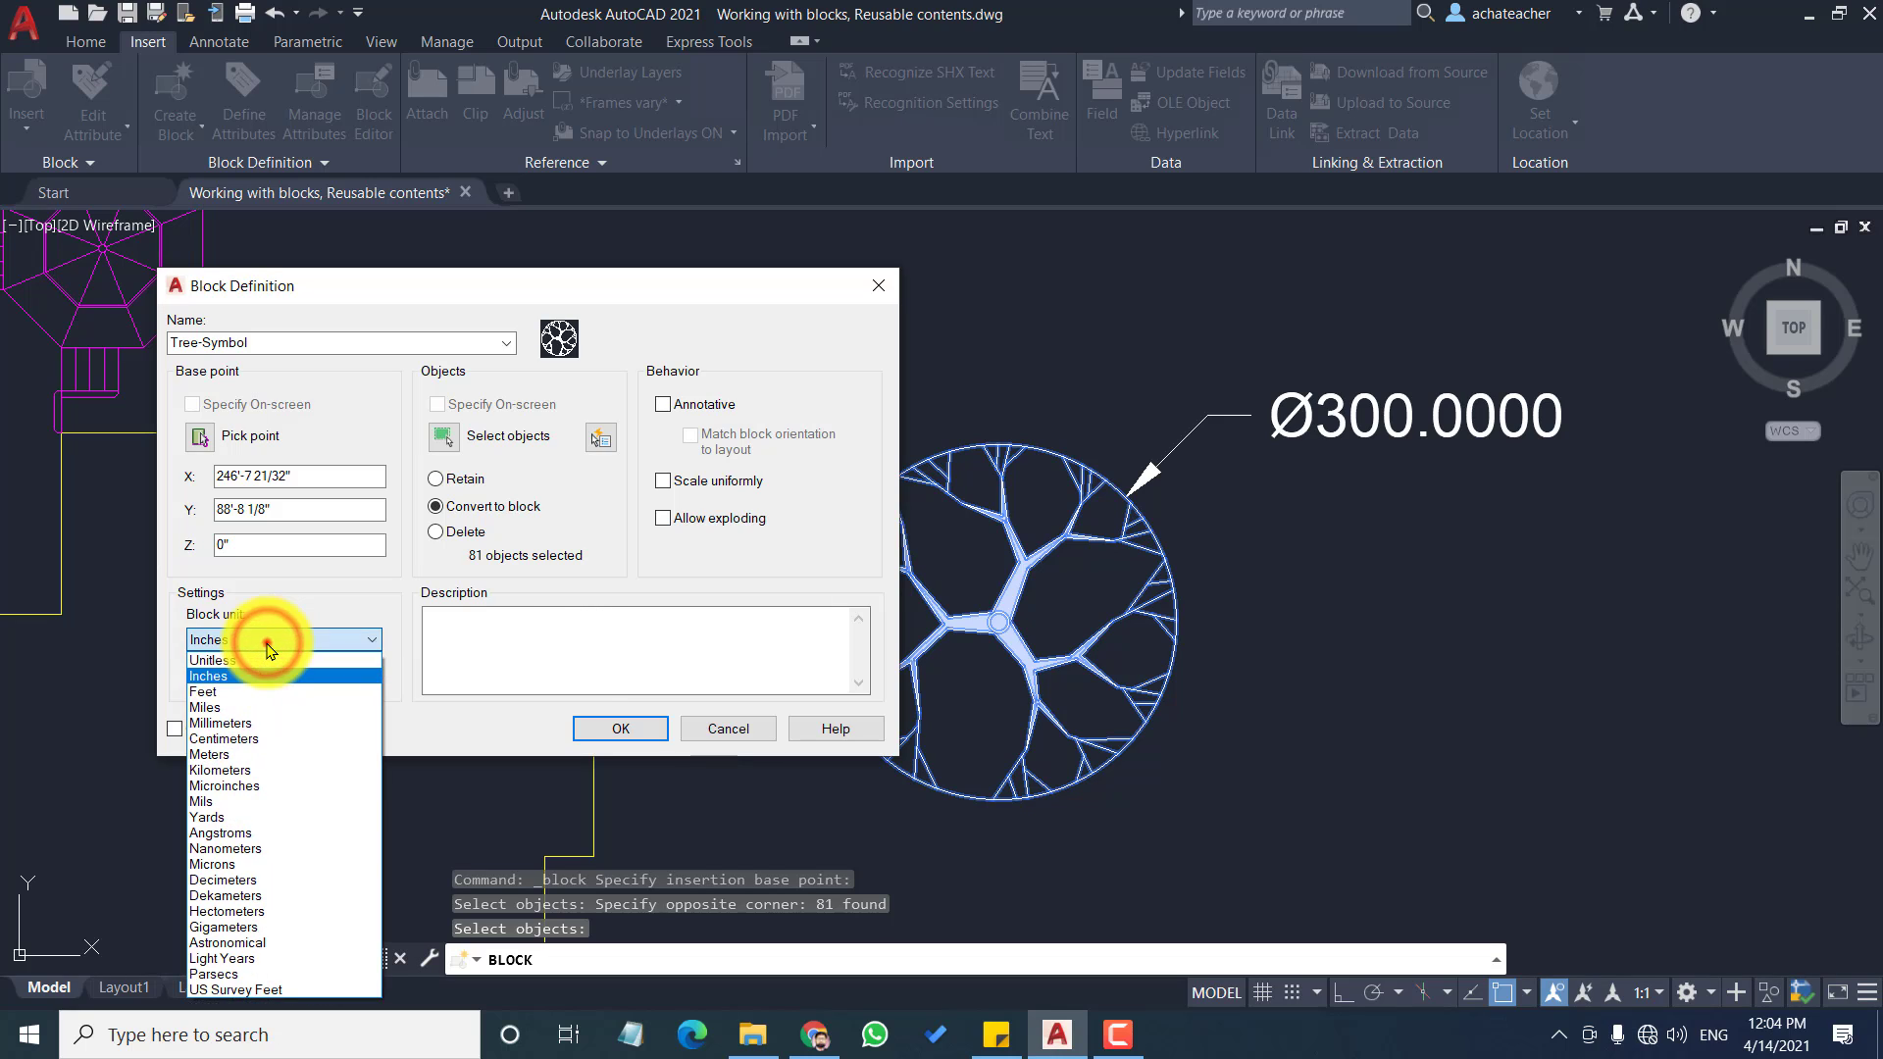
{"action": "left_click", "coordinate": [270, 642]}
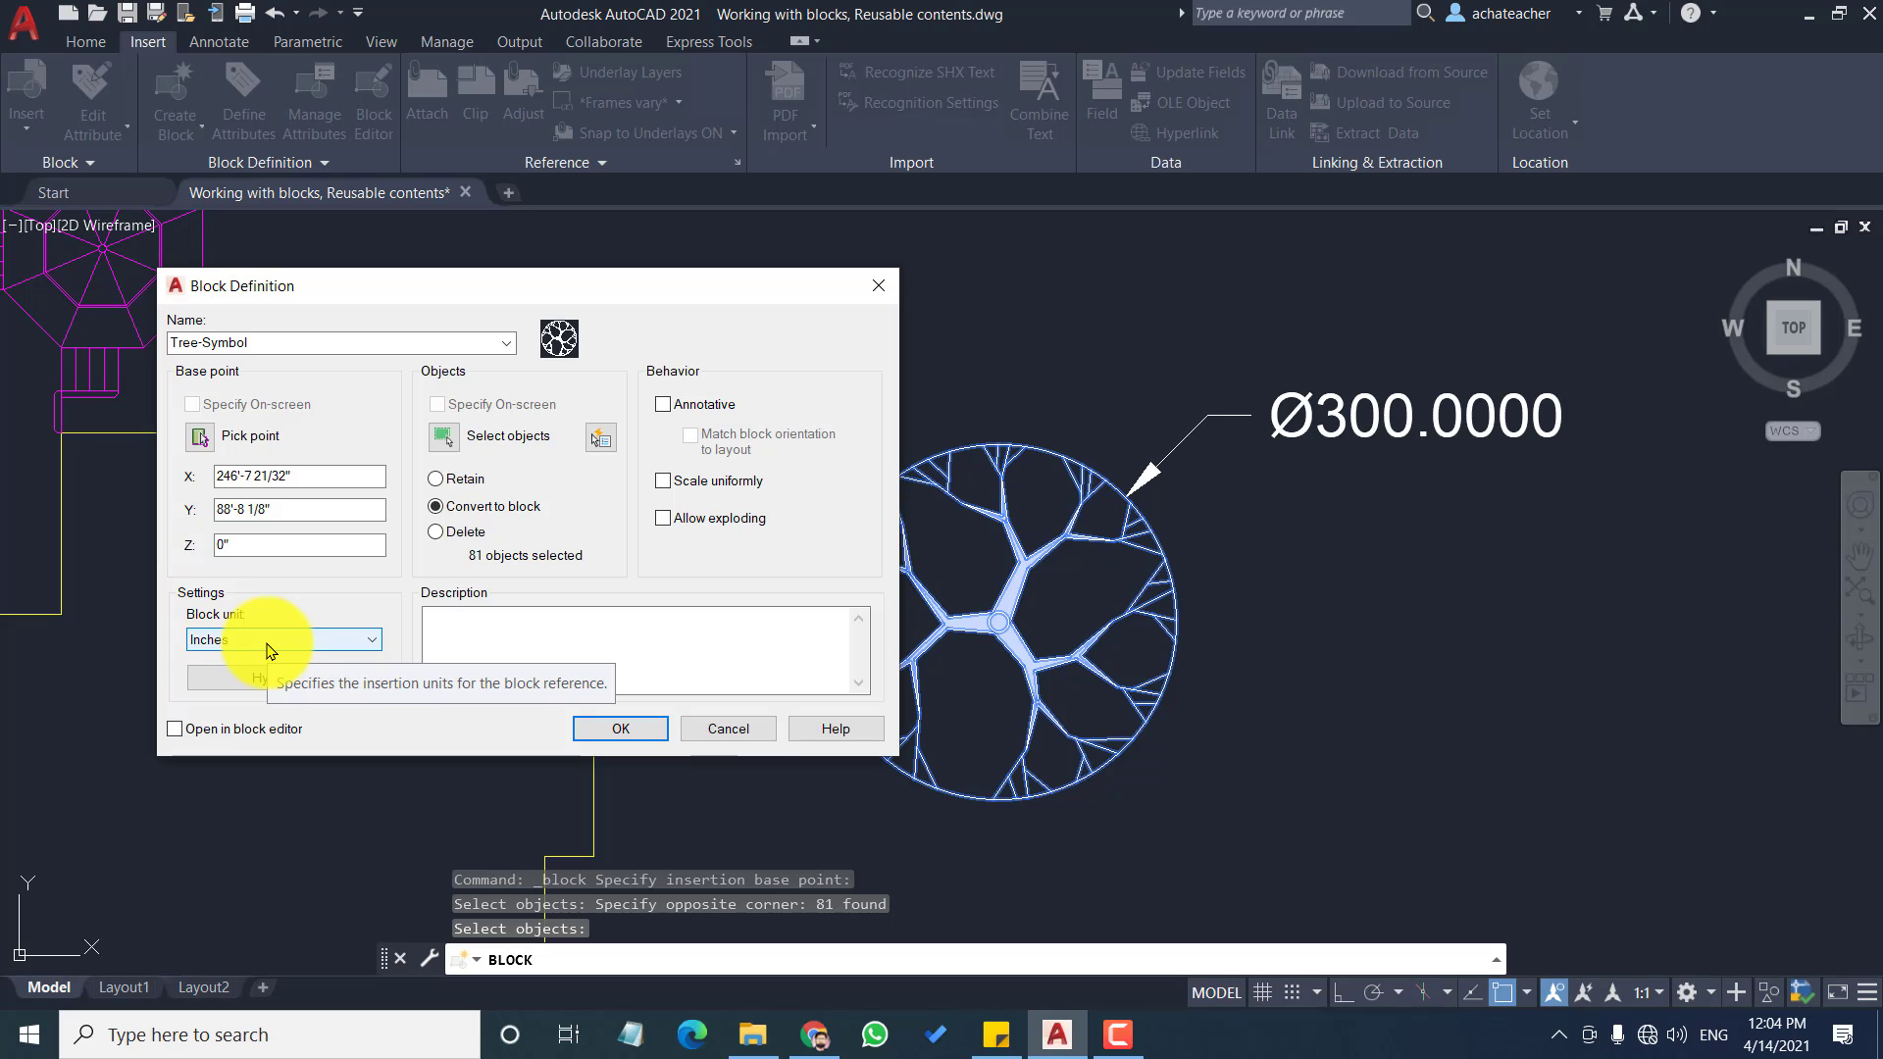
Step: Add the description "This block will be used for abc drawing area" and create the Tree-Symbol block
{"action": "left_click", "coordinate": [513, 632]}
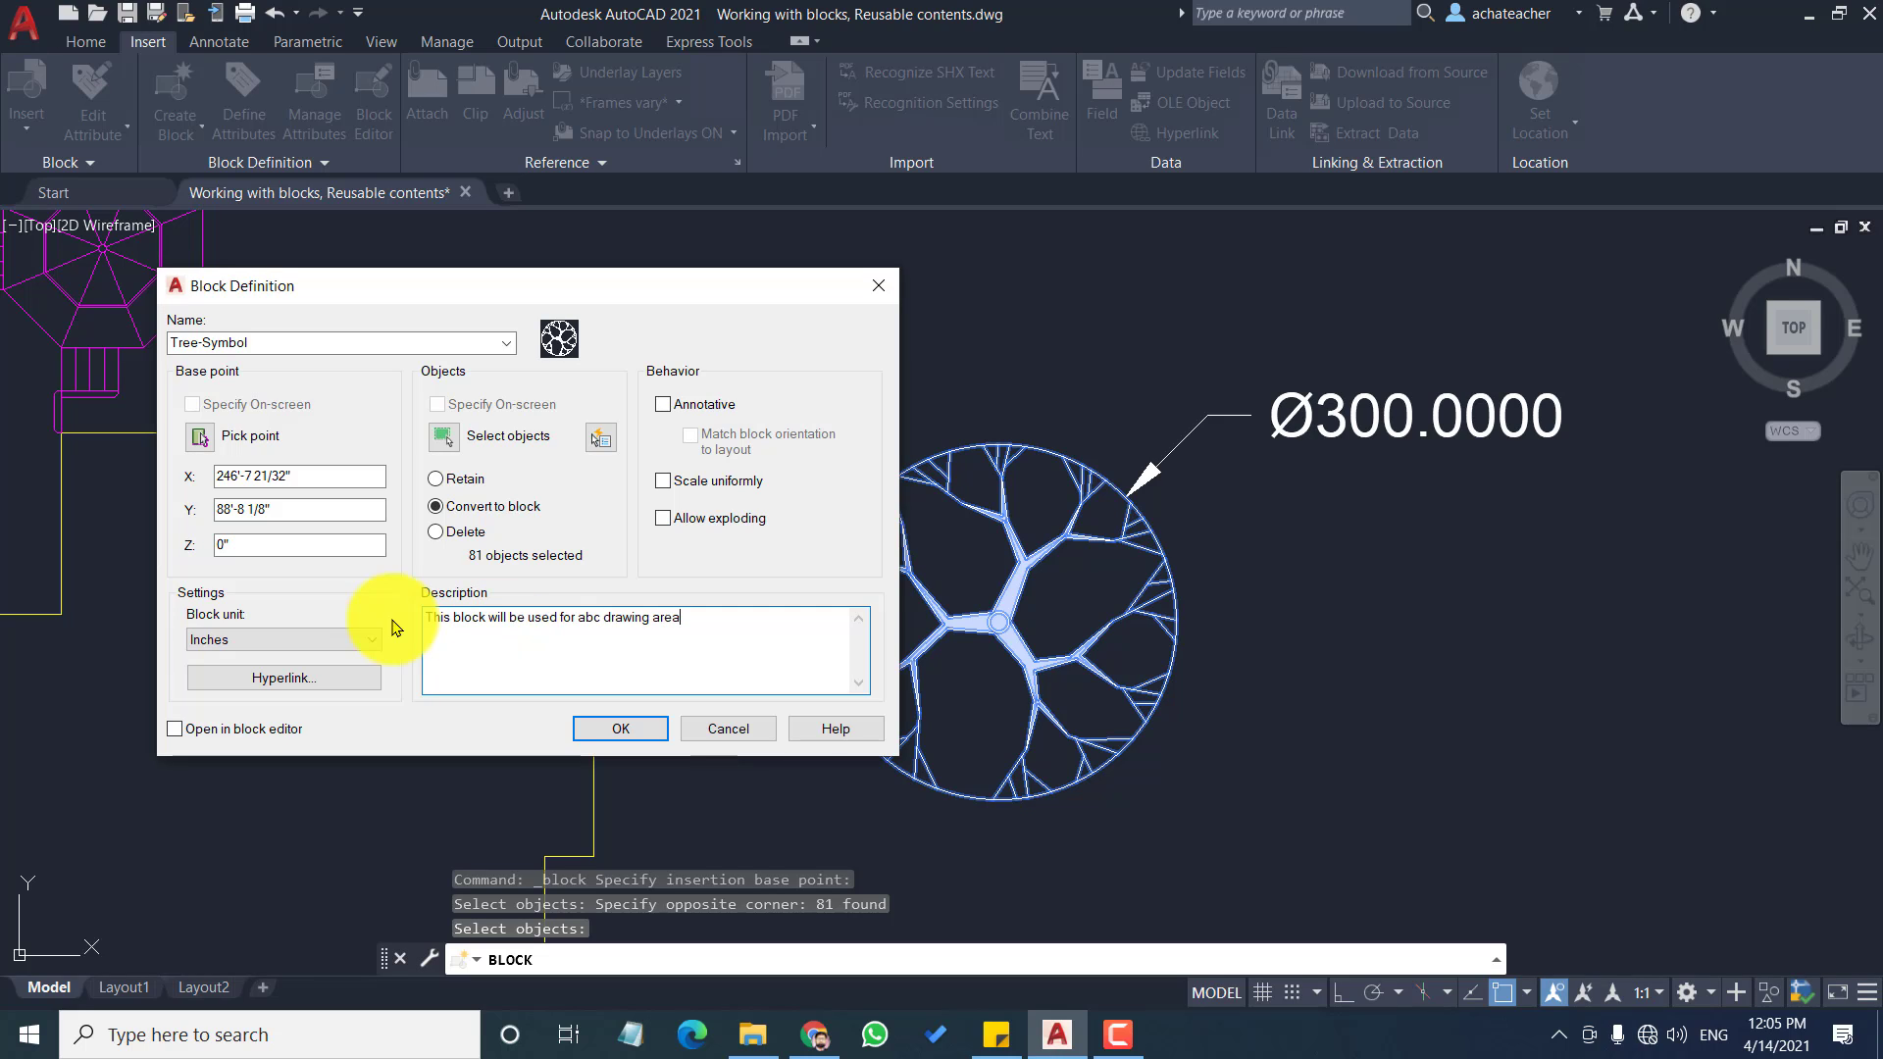
{"action": "left_click", "coordinate": [428, 615]}
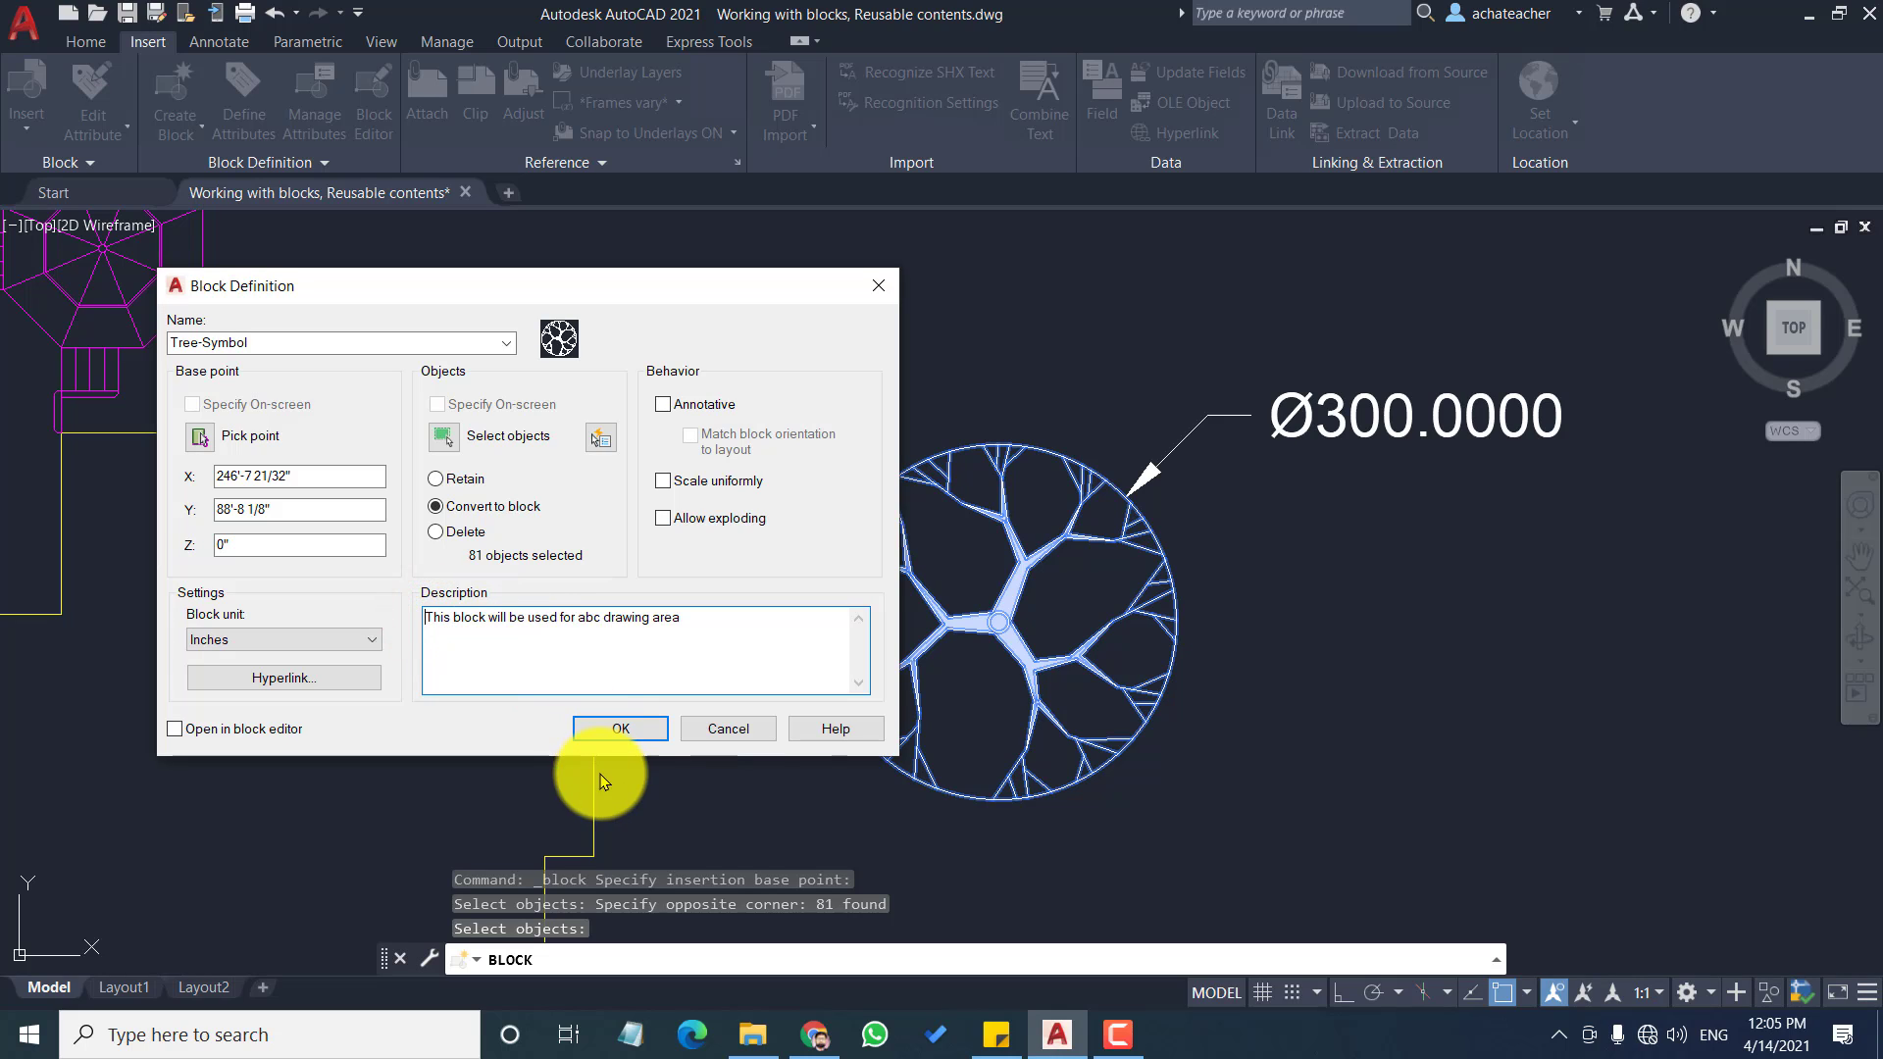
{"action": "left_click", "coordinate": [609, 731]}
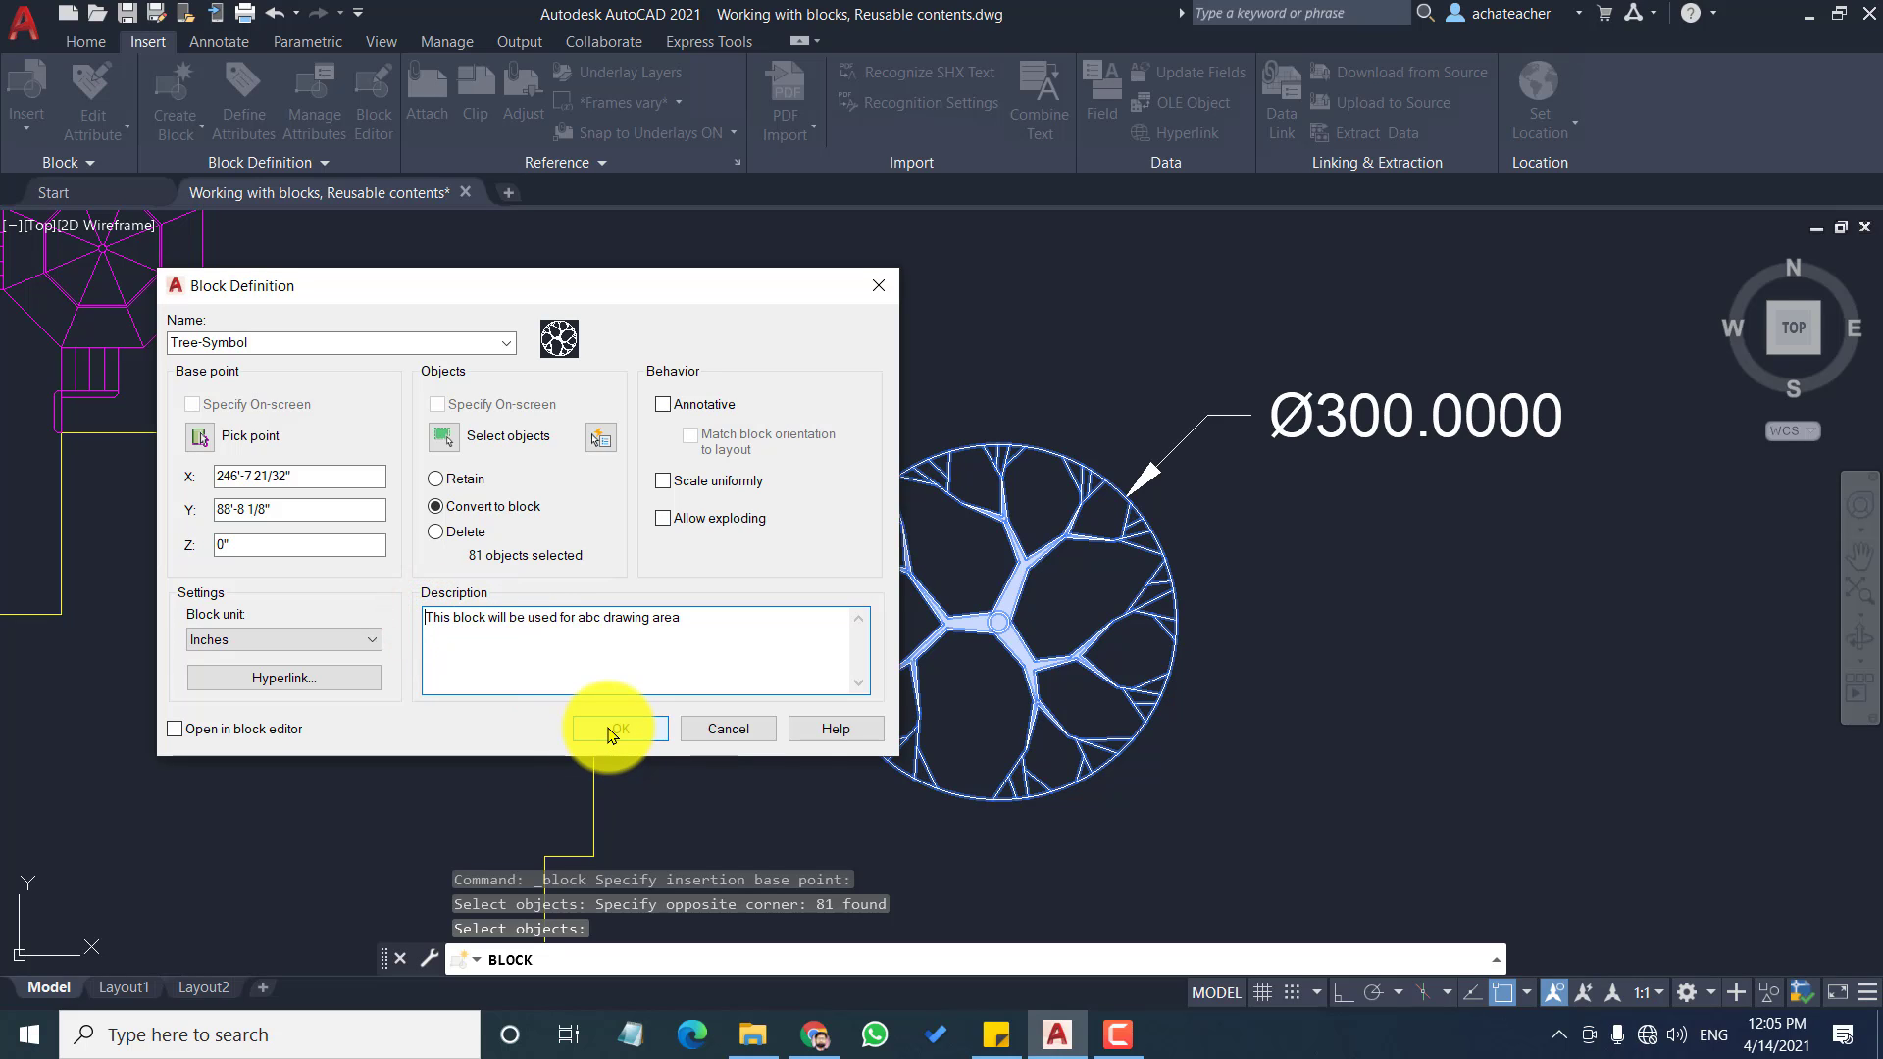
{"action": "left_click", "coordinate": [609, 732]}
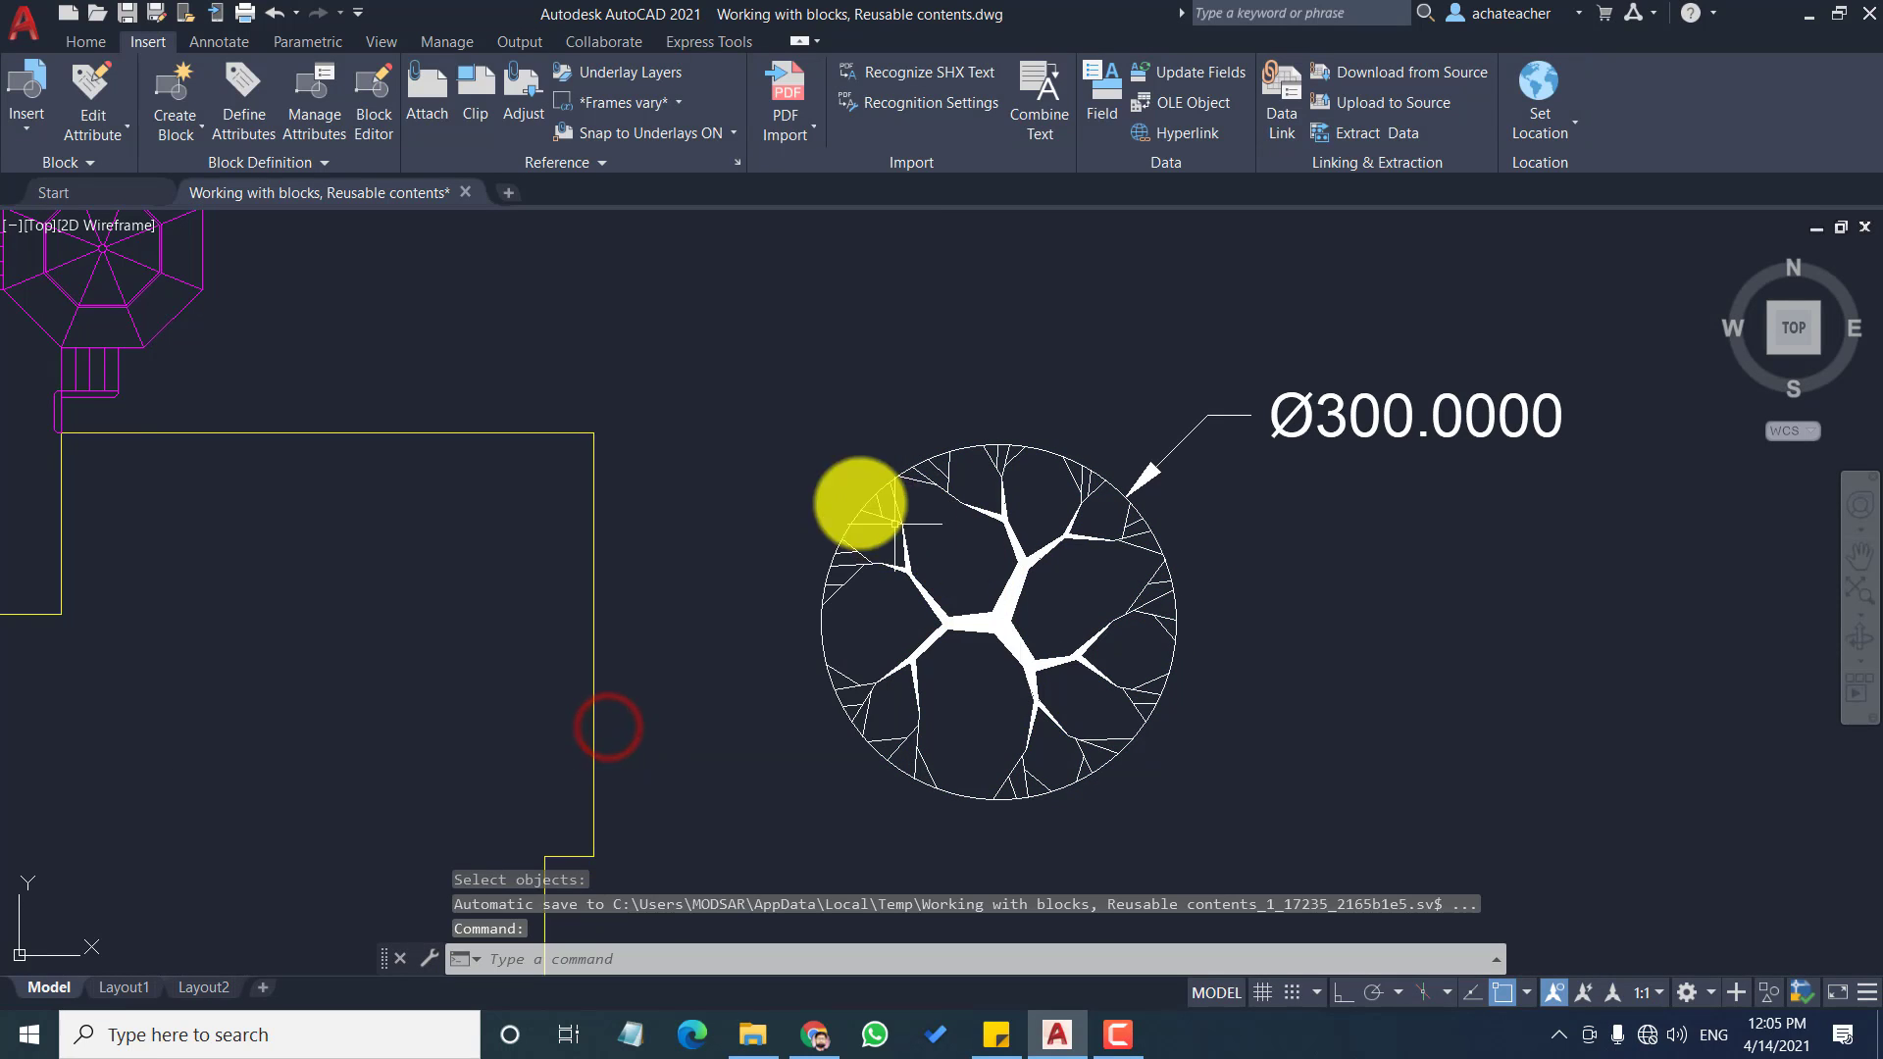
Step: Examine the tree symbol, the furnished office floor plan and the building outline in the drawing
{"action": "scroll", "coordinate": [807, 439], "scroll_direction": "down", "scroll_amount": 7}
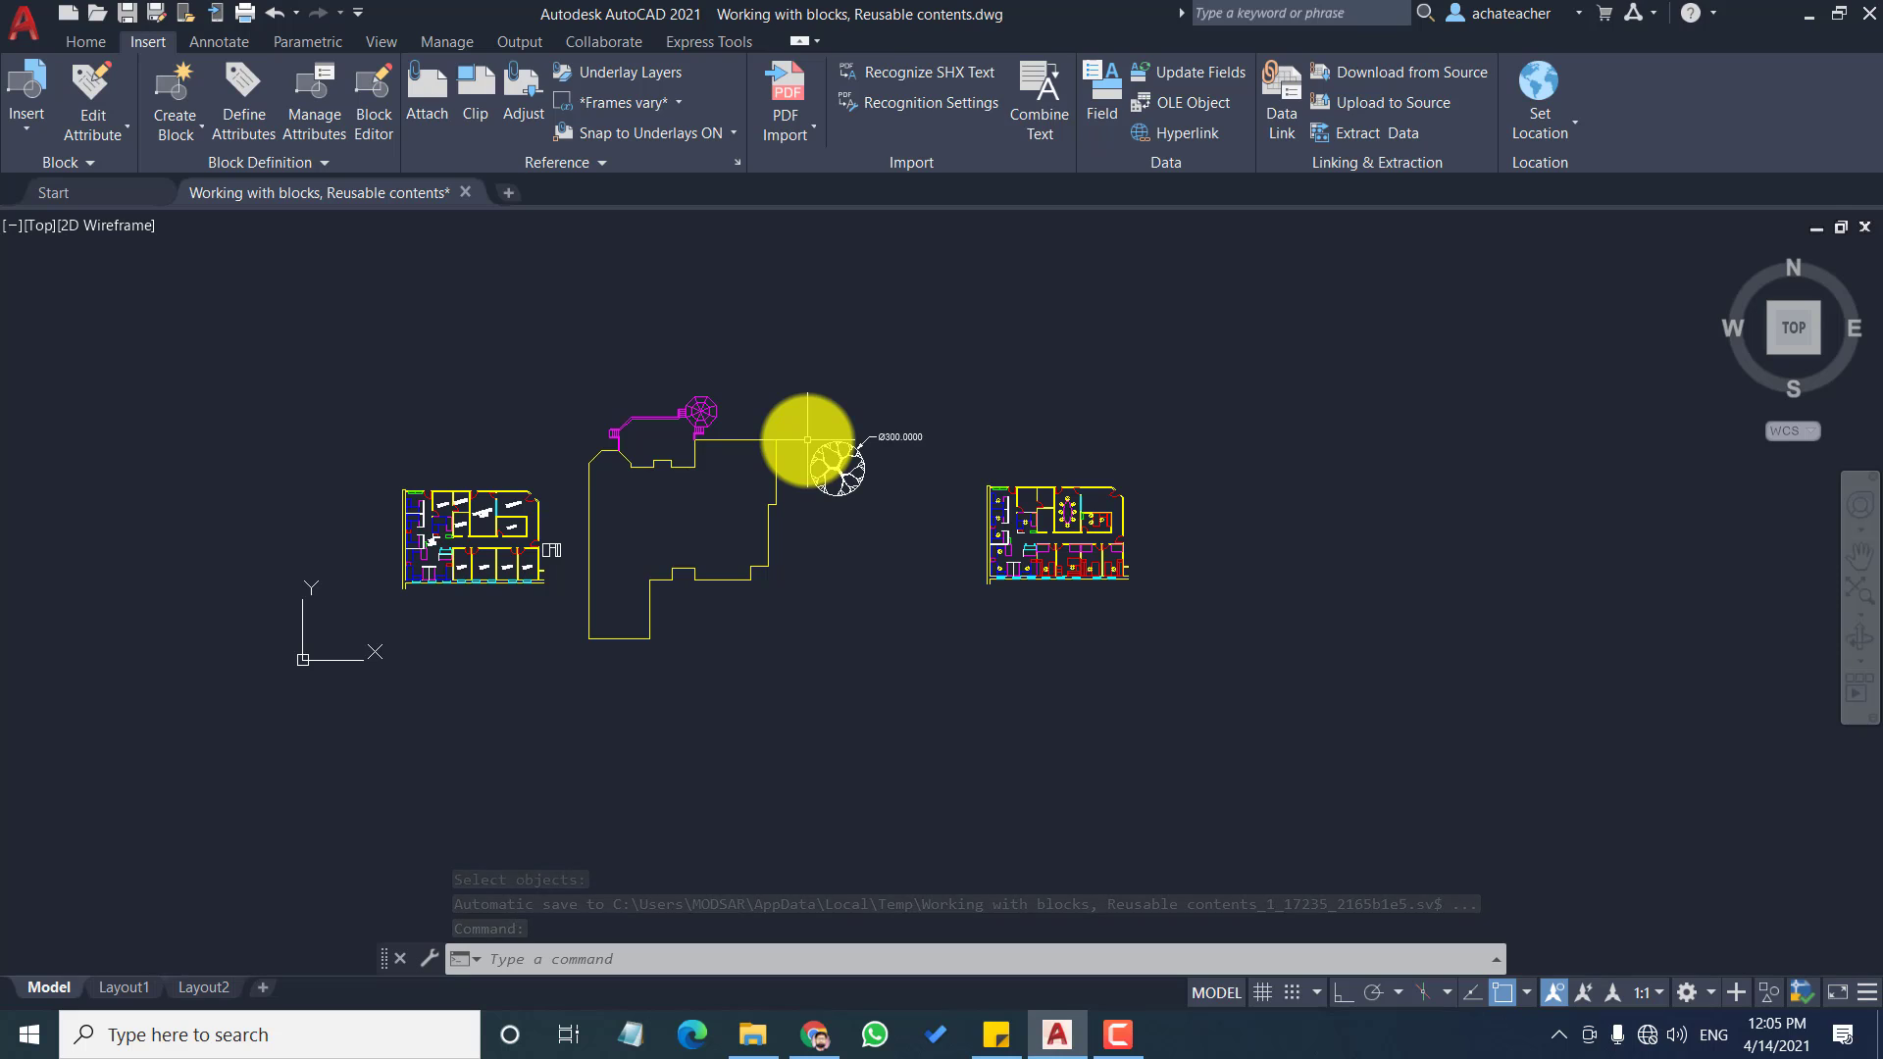
{"action": "scroll", "coordinate": [807, 439], "scroll_direction": "up", "scroll_amount": 8}
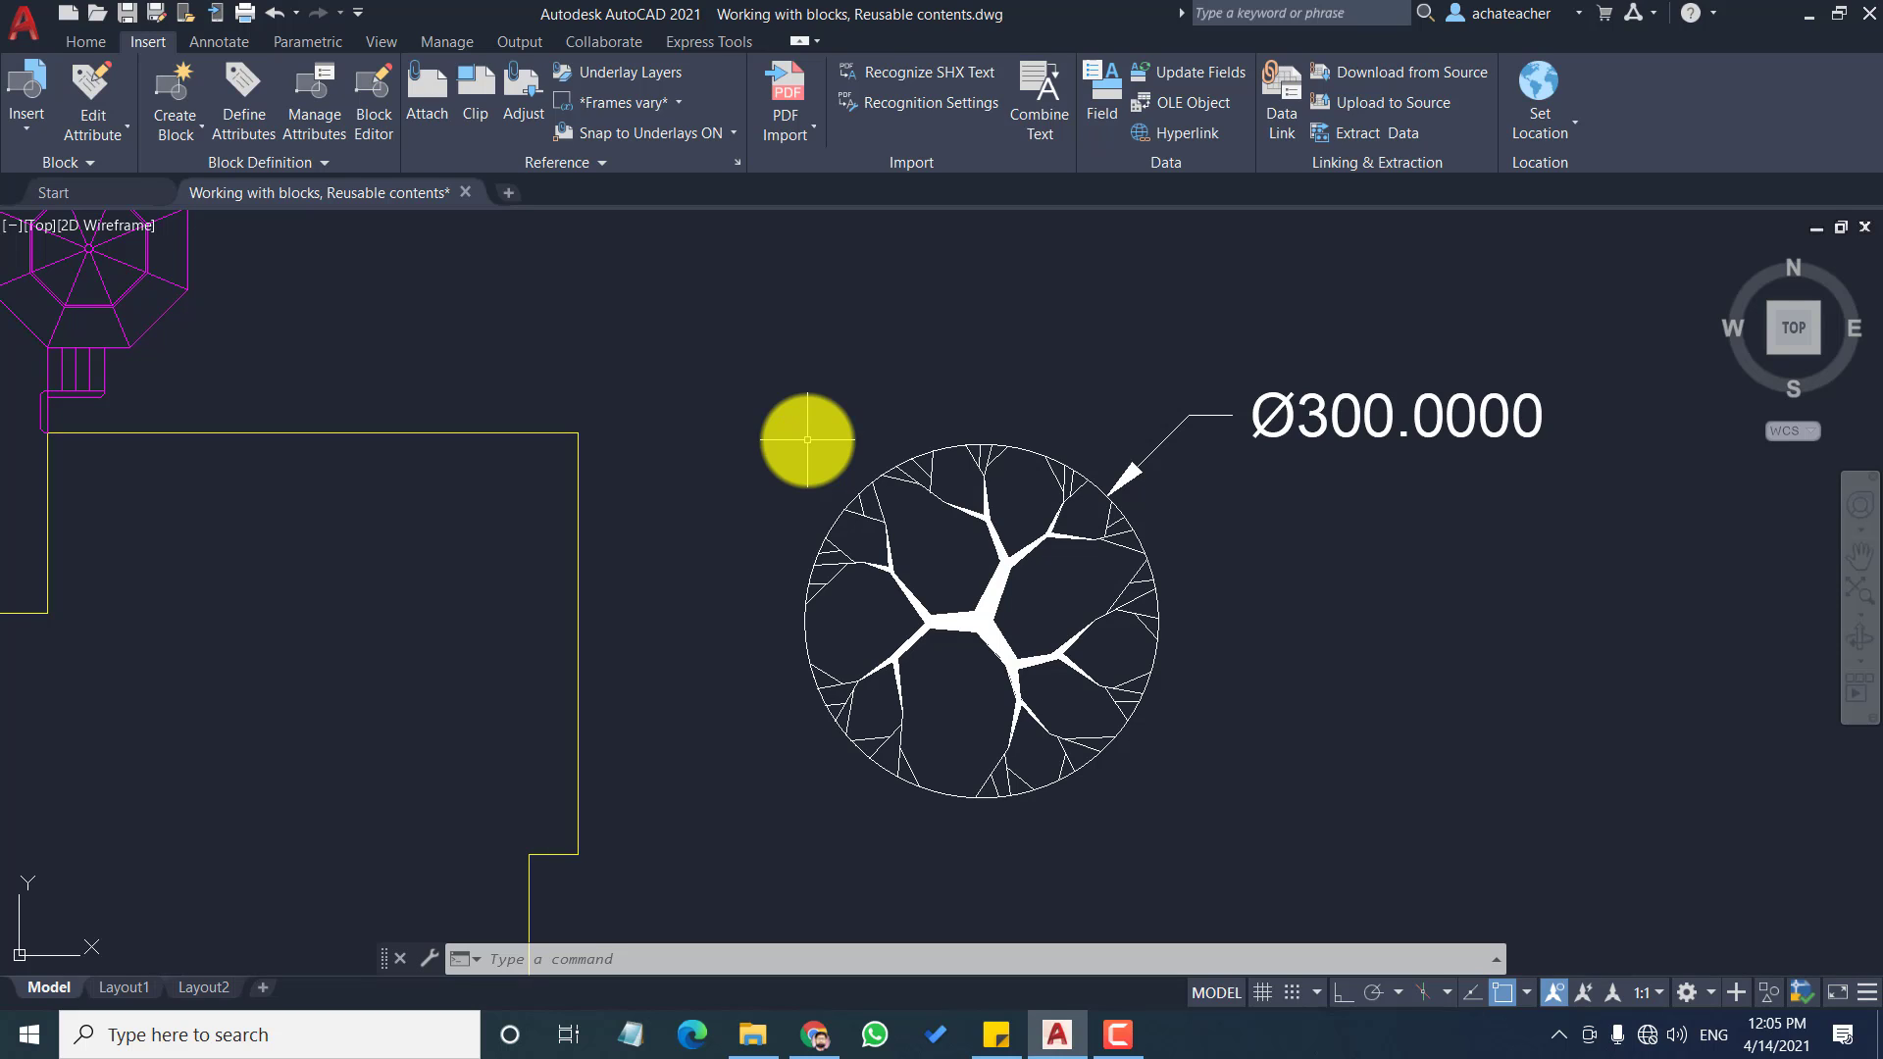
{"action": "scroll", "coordinate": [947, 459], "scroll_direction": "down", "scroll_amount": 6}
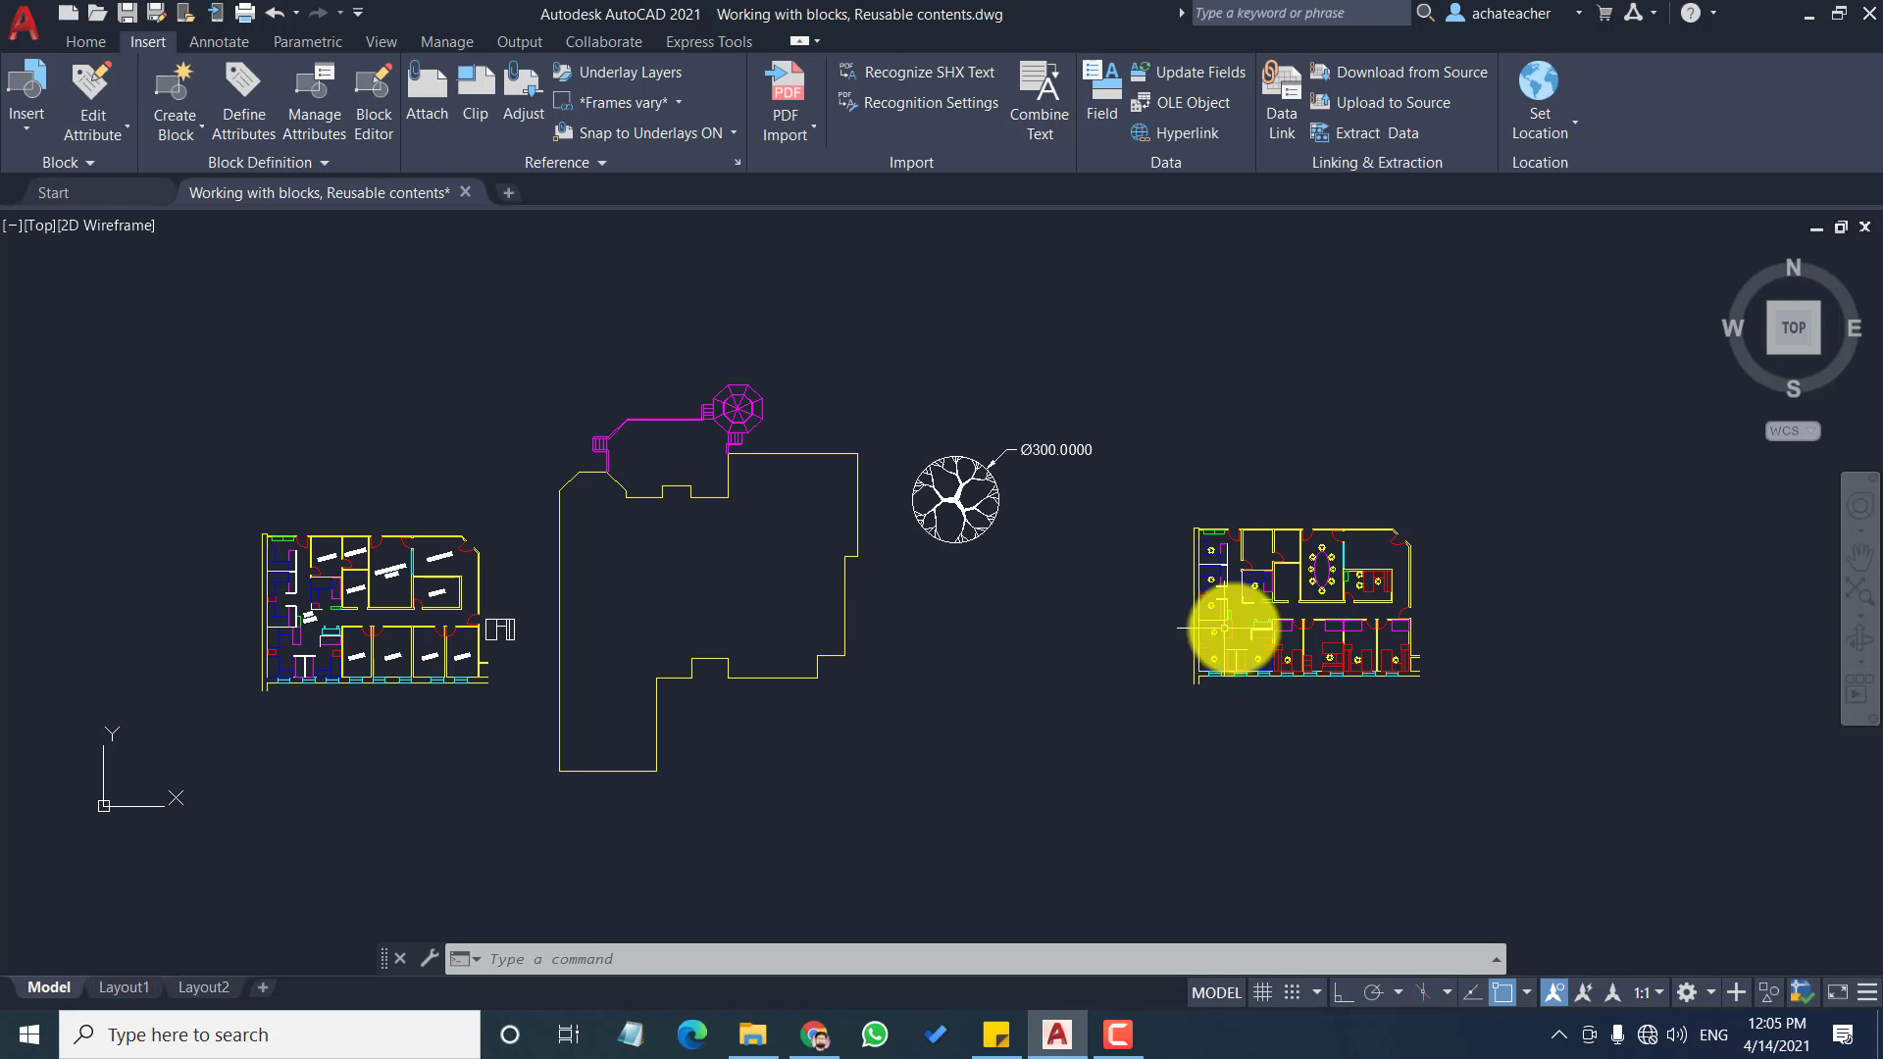
{"action": "scroll", "coordinate": [1386, 589], "scroll_direction": "up", "scroll_amount": 8}
{"action": "scroll", "coordinate": [1387, 597], "scroll_direction": "down", "scroll_amount": 4}
{"action": "scroll", "coordinate": [1412, 769], "scroll_direction": "up", "scroll_amount": 2}
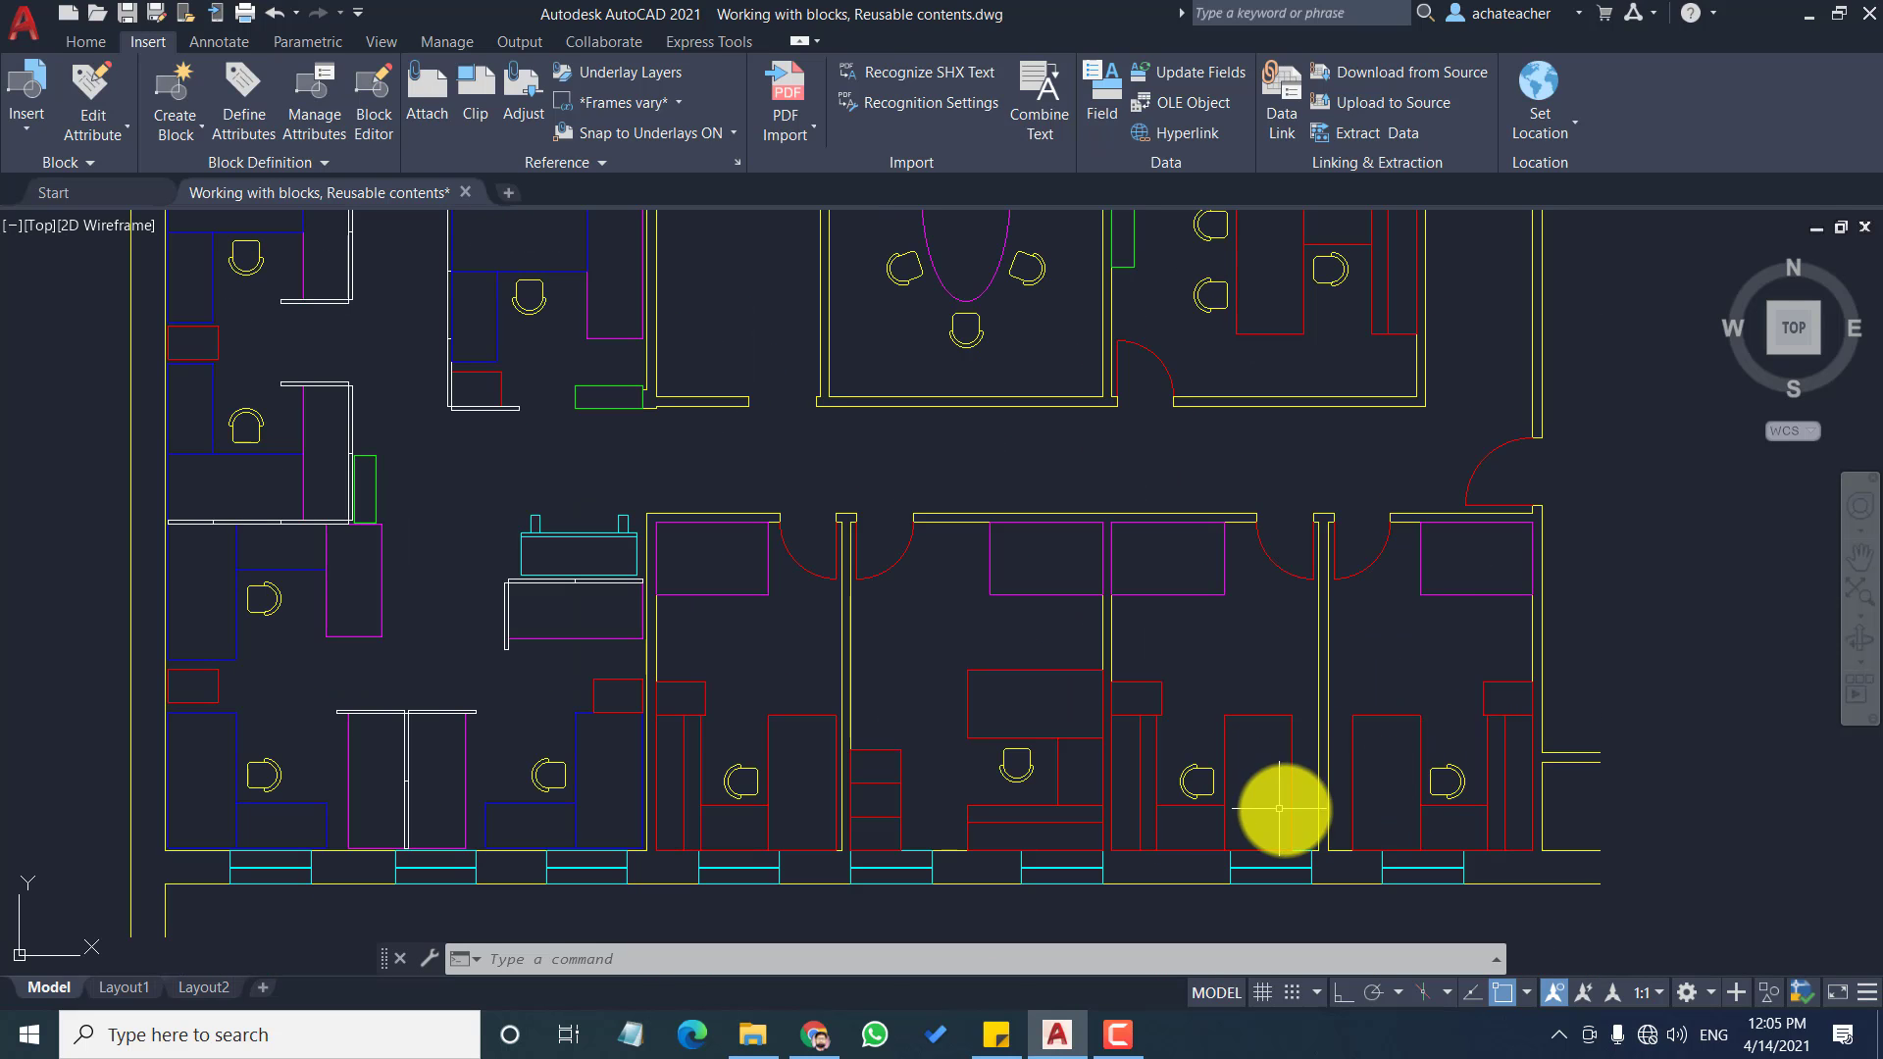
{"action": "scroll", "coordinate": [1336, 761], "scroll_direction": "down", "scroll_amount": 7}
{"action": "scroll", "coordinate": [927, 725], "scroll_direction": "up", "scroll_amount": 3}
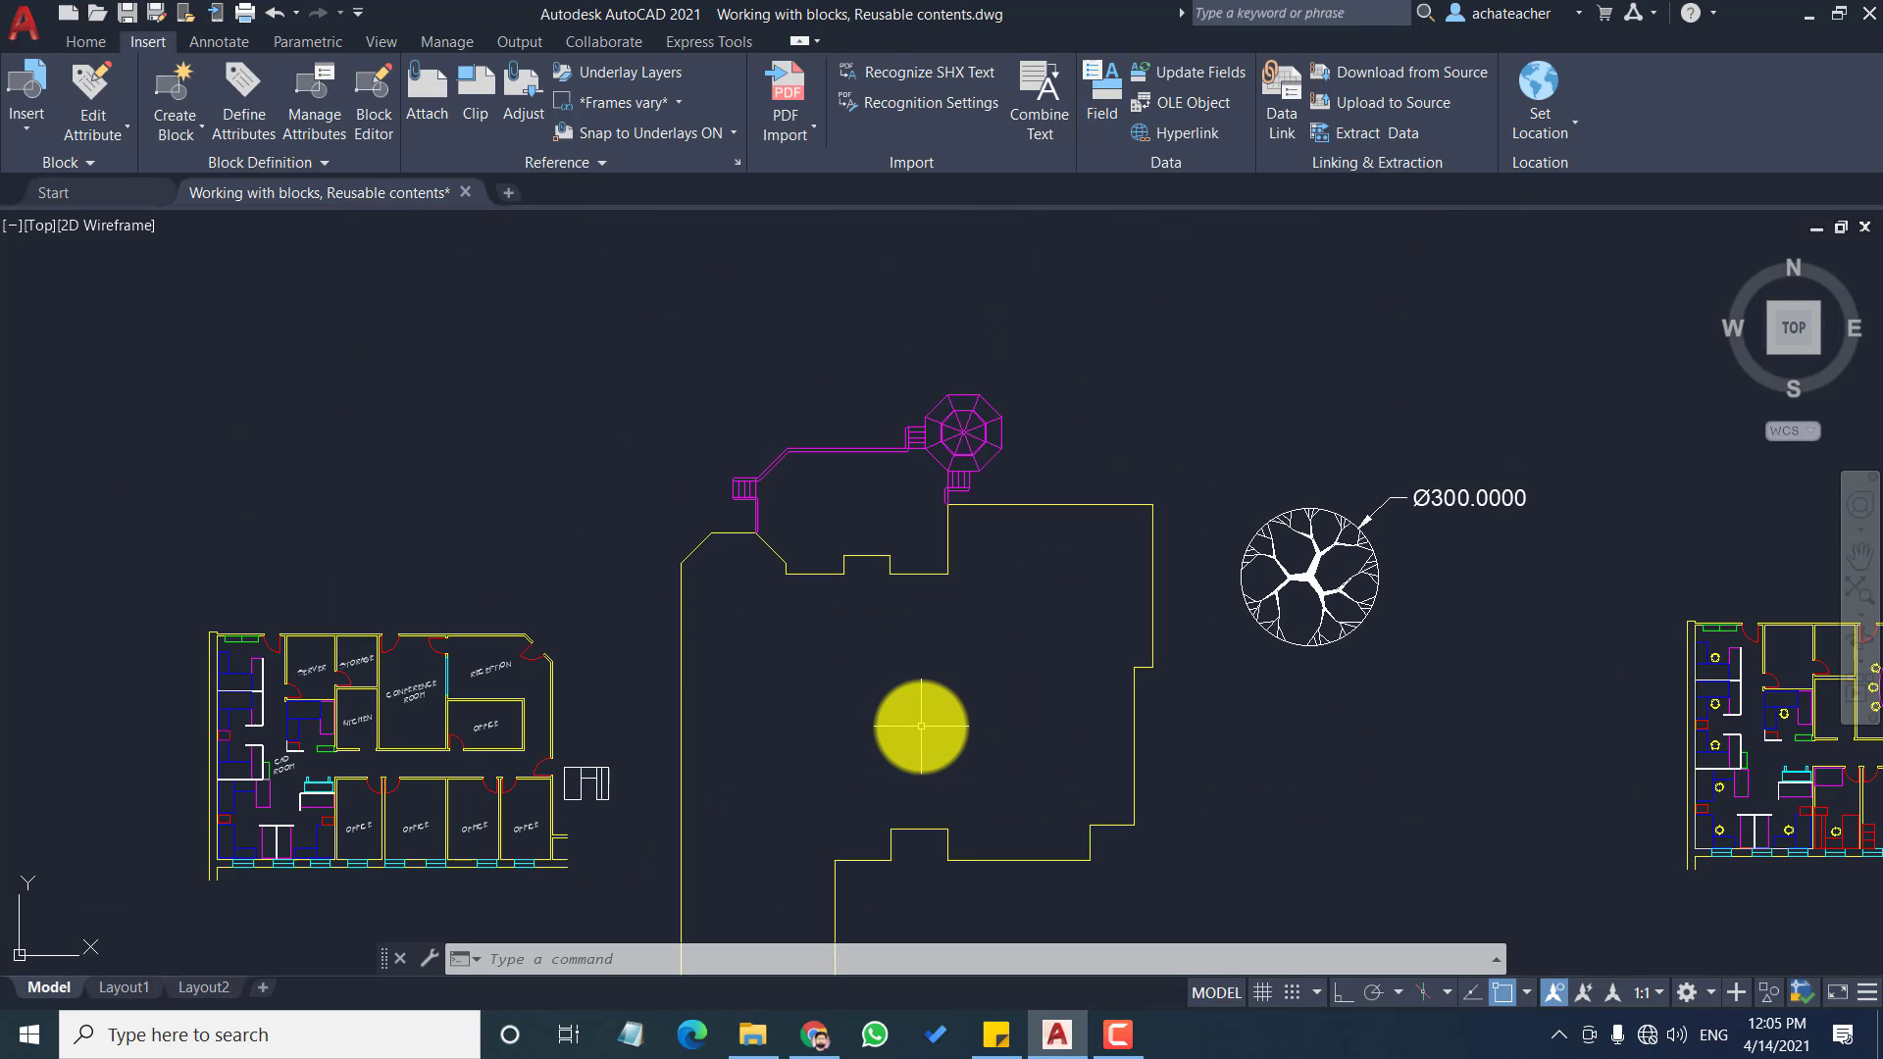
{"action": "scroll", "coordinate": [1206, 718], "scroll_direction": "up", "scroll_amount": 2}
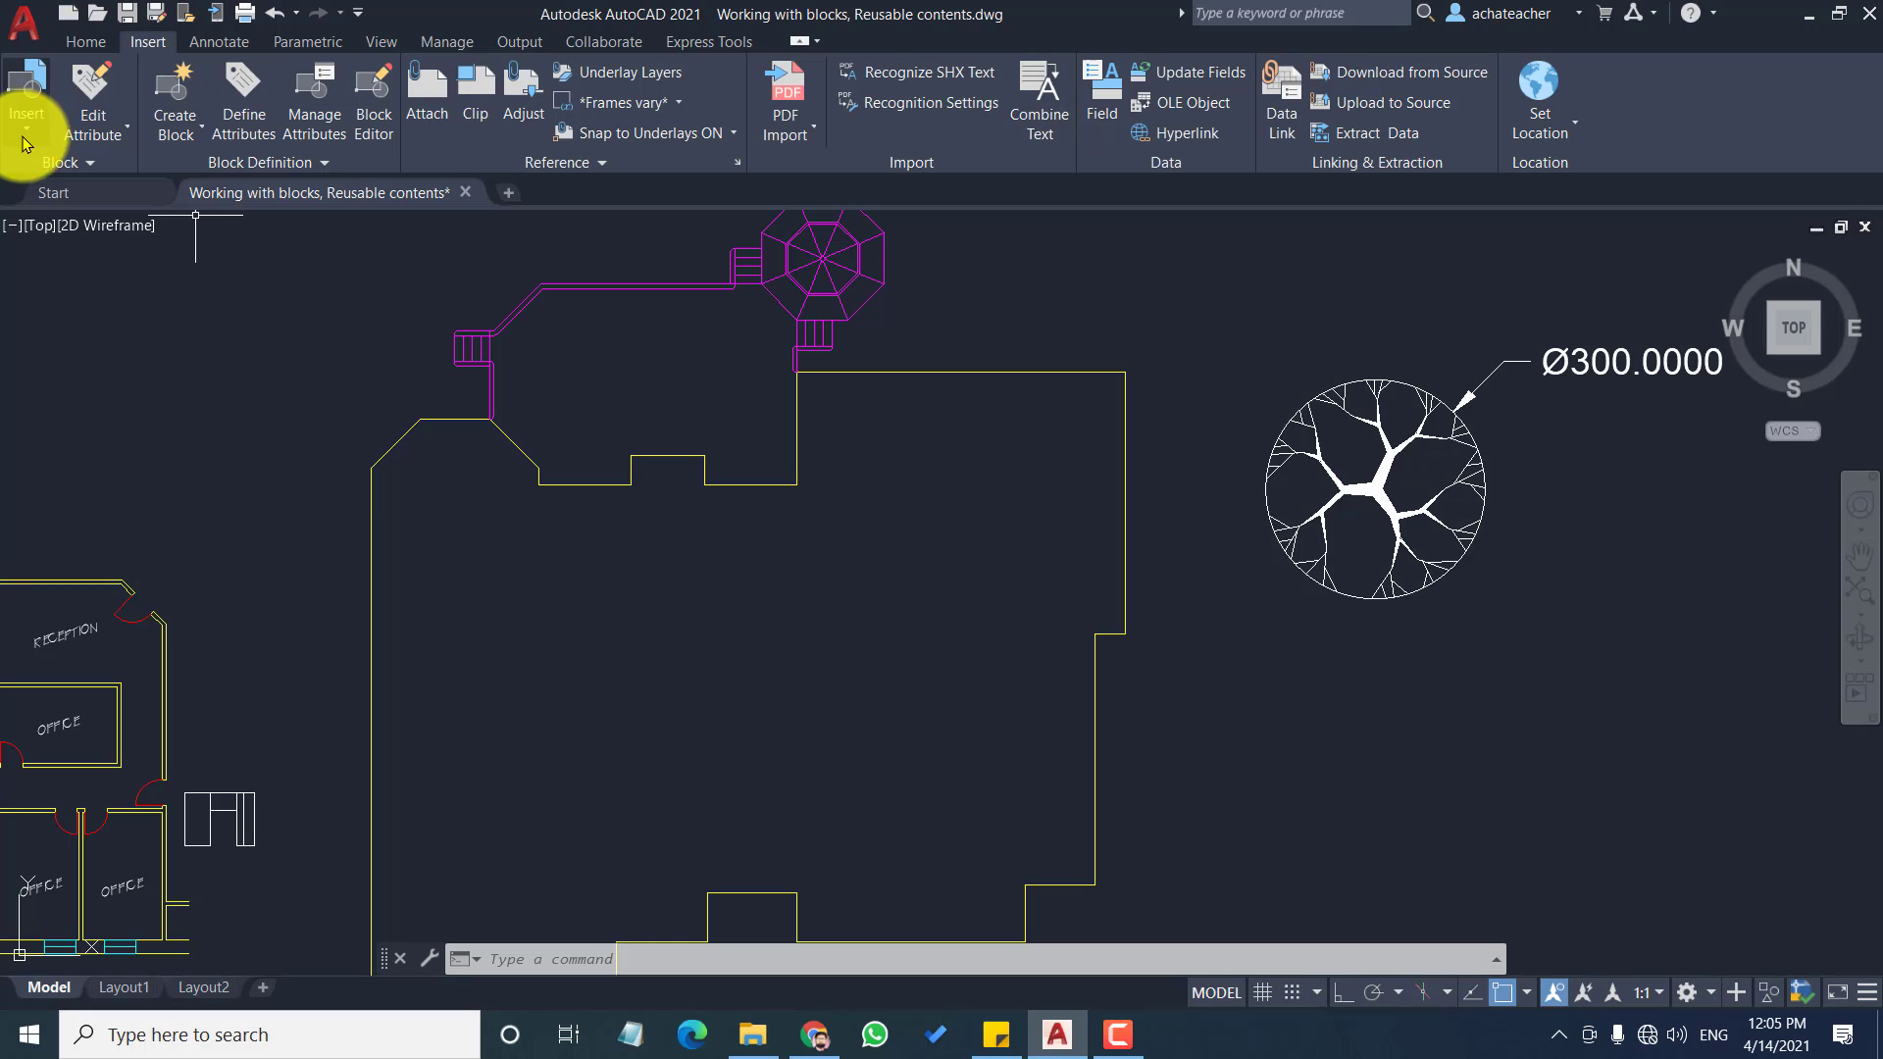
Step: Insert the Tree-Symbol block inside the upper-right part of the yellow building outline
{"action": "left_click", "coordinate": [60, 163]}
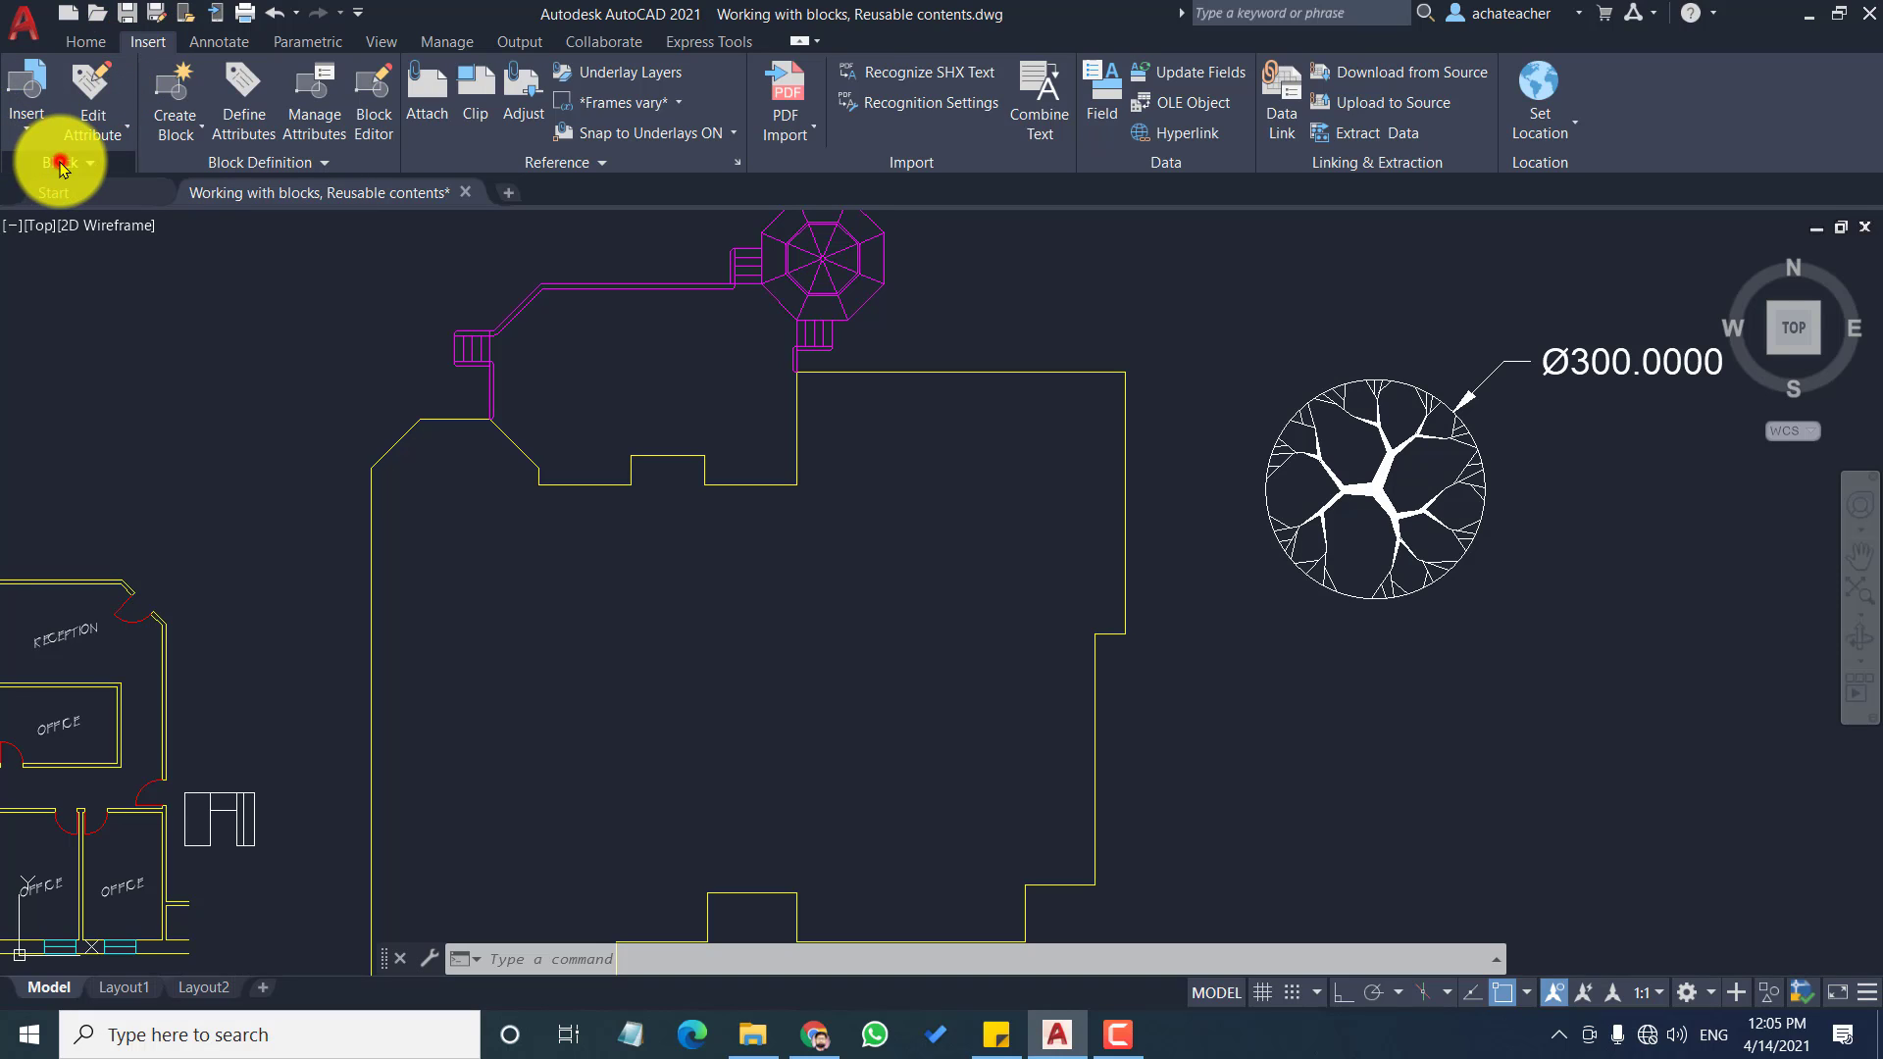
{"action": "left_click", "coordinate": [29, 133]}
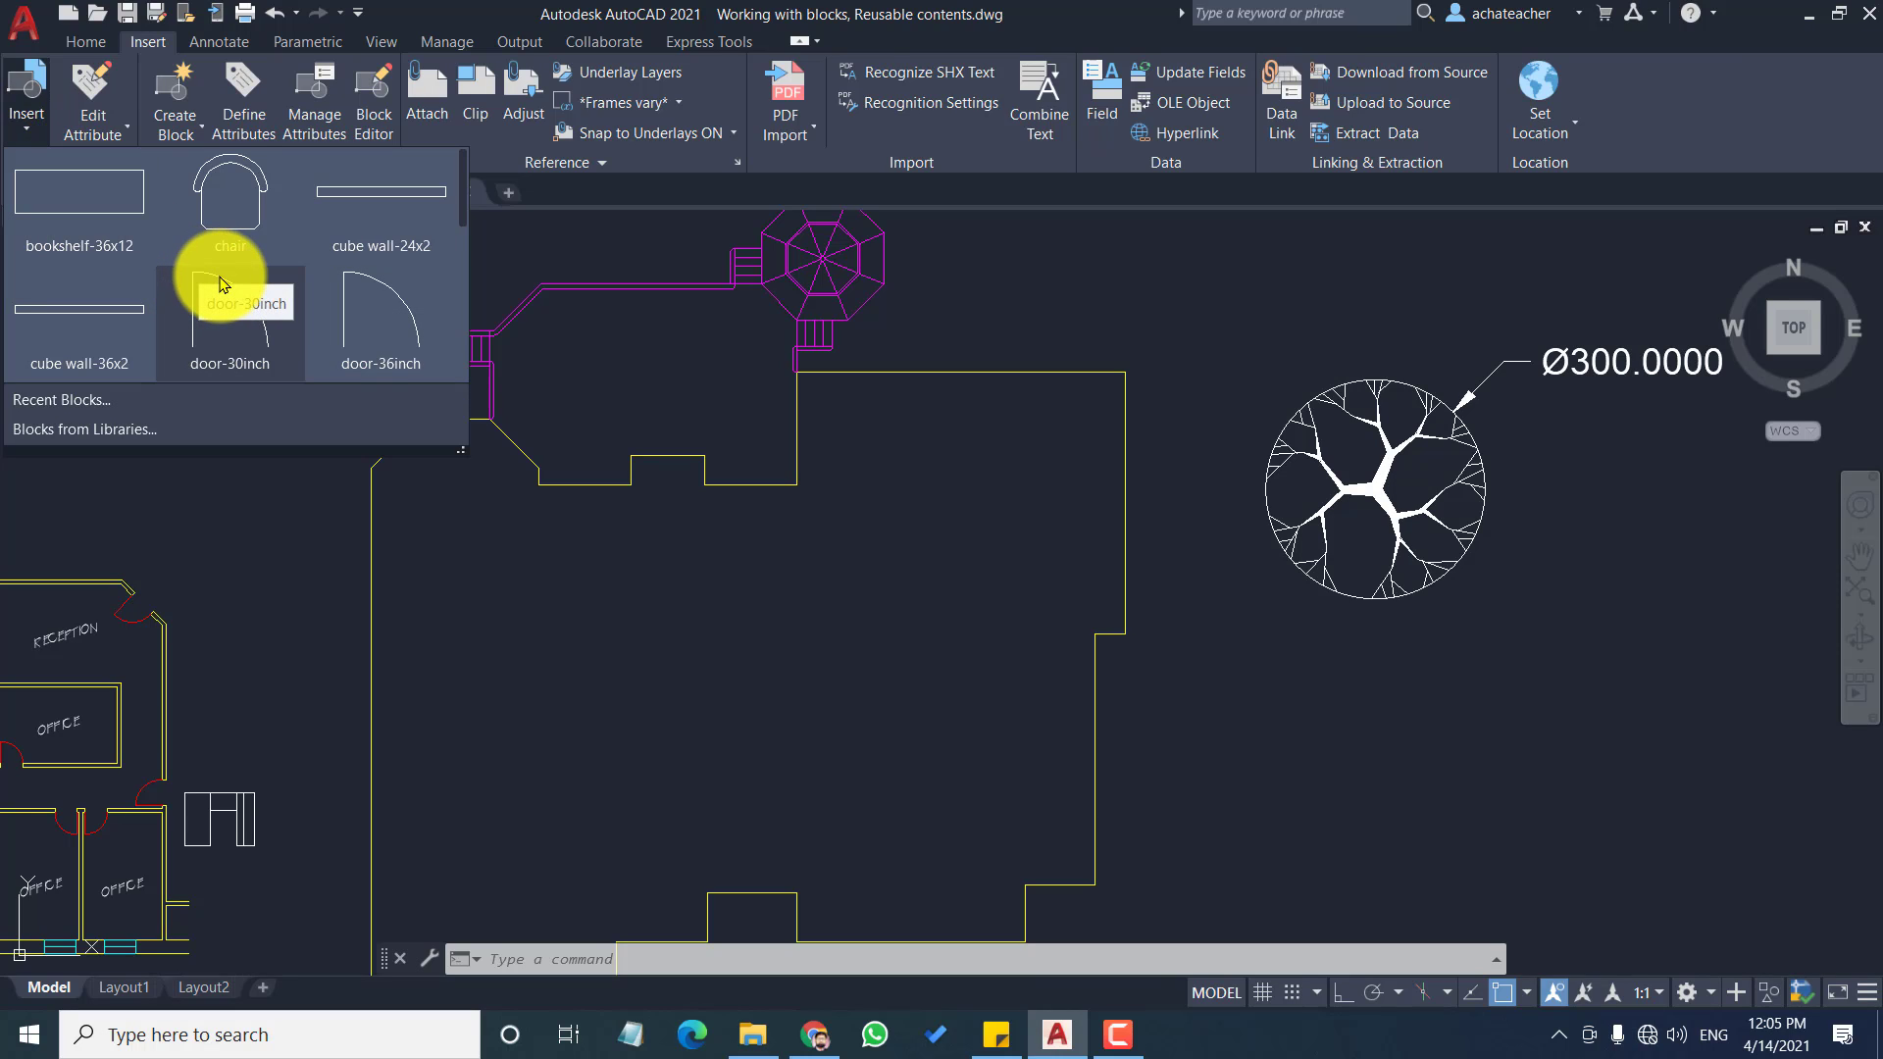
{"action": "scroll", "coordinate": [220, 283], "scroll_direction": "down", "scroll_amount": 3}
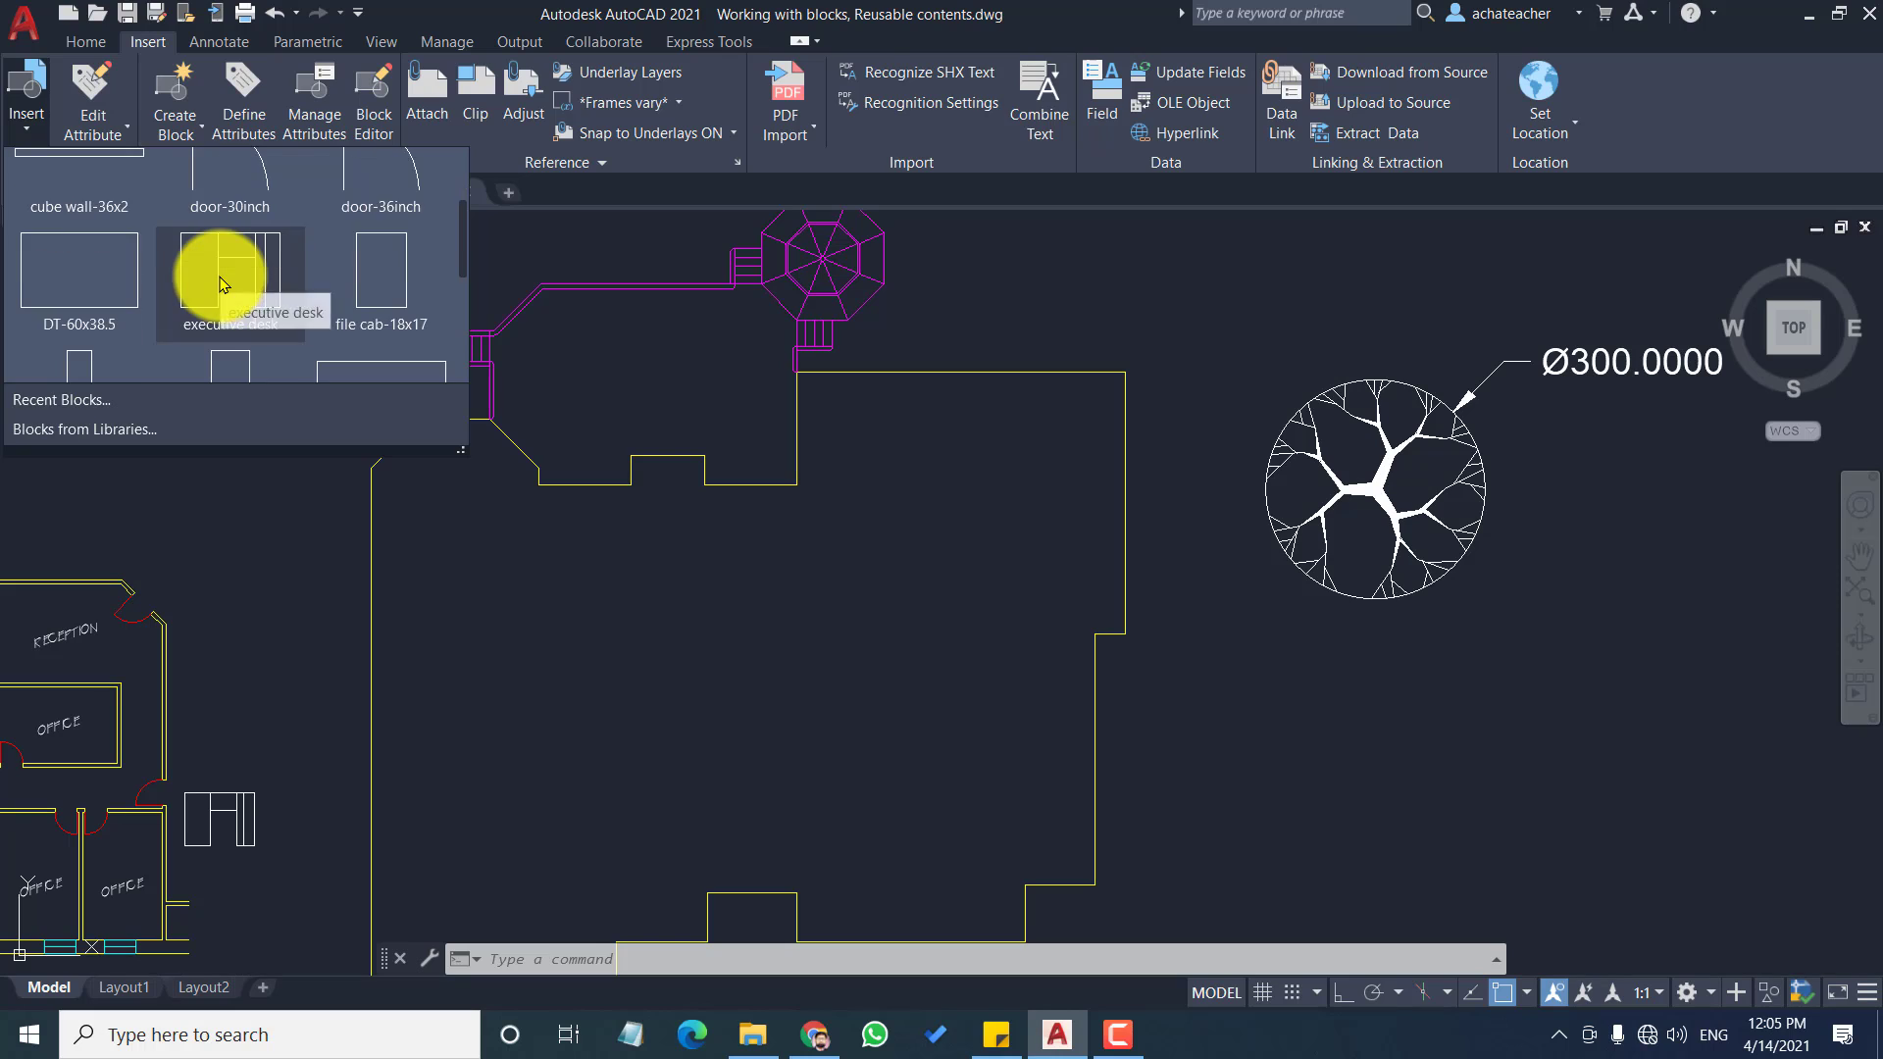
{"action": "scroll", "coordinate": [219, 283], "scroll_direction": "down", "scroll_amount": 5}
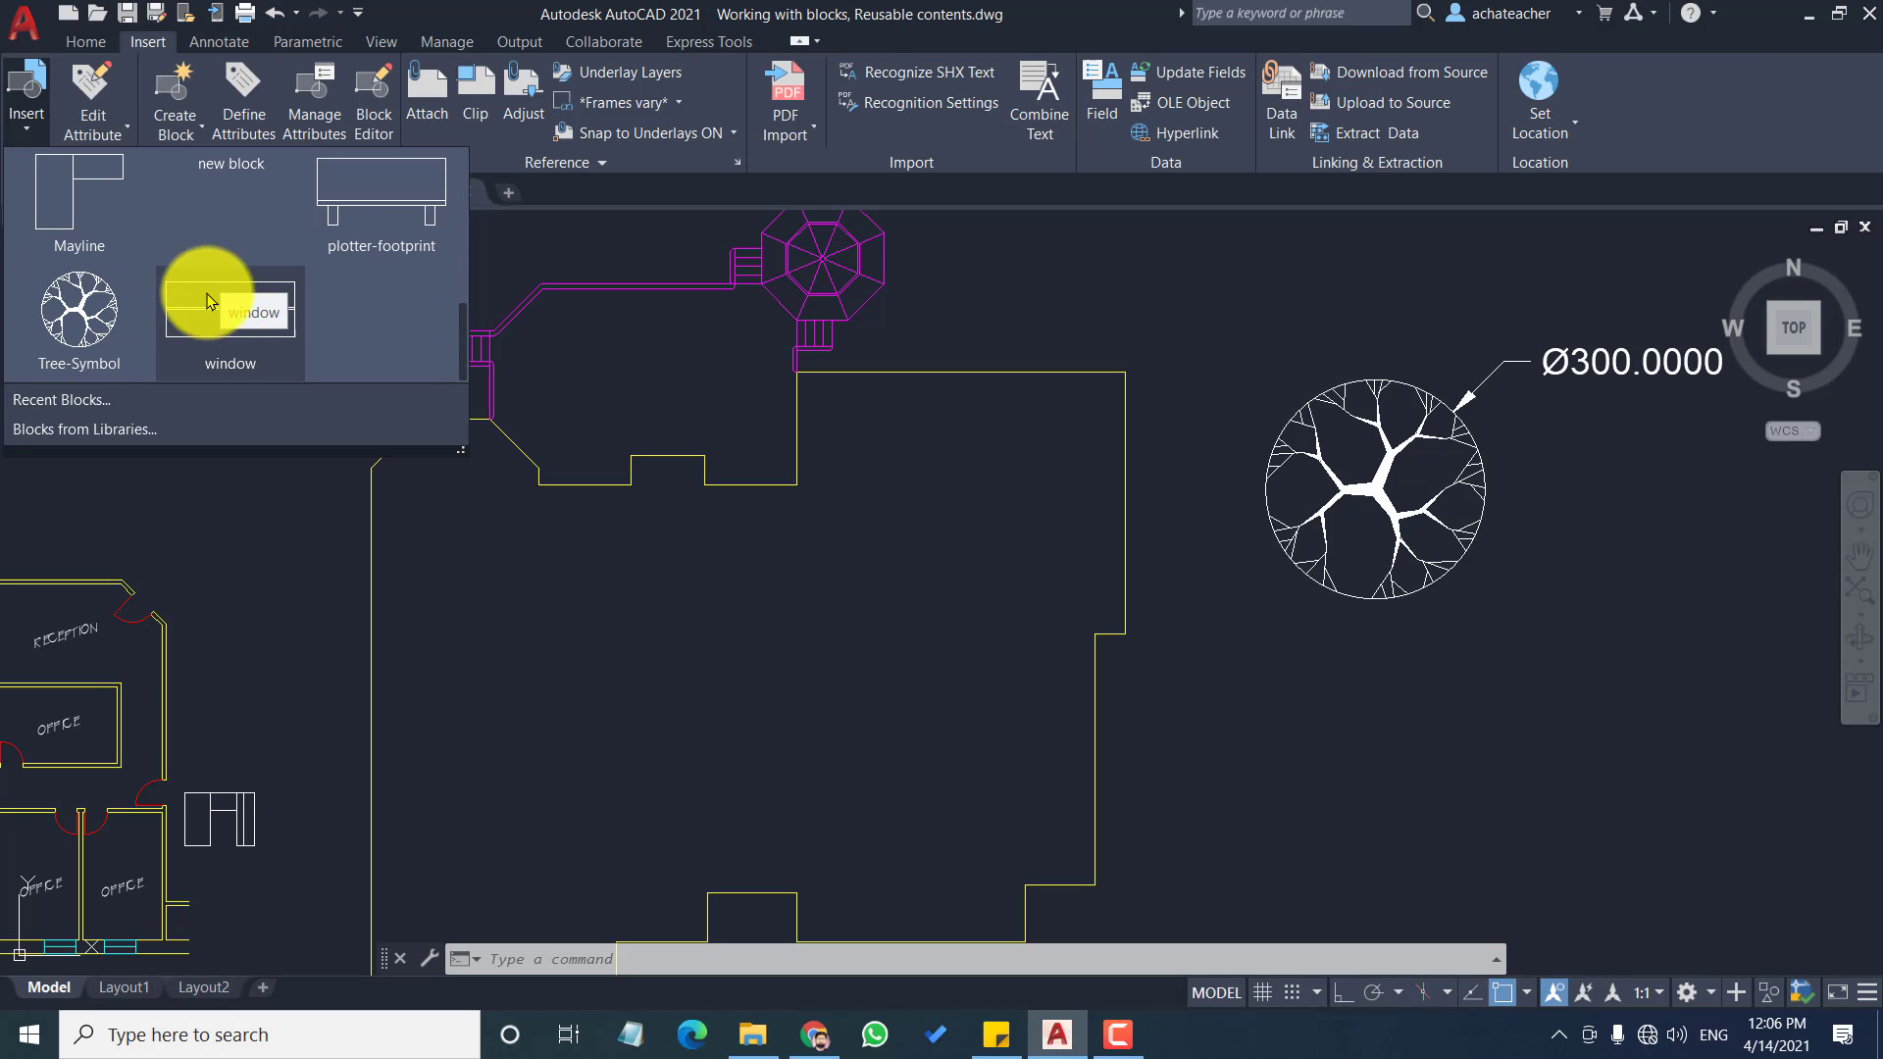
{"action": "left_click", "coordinate": [79, 345]}
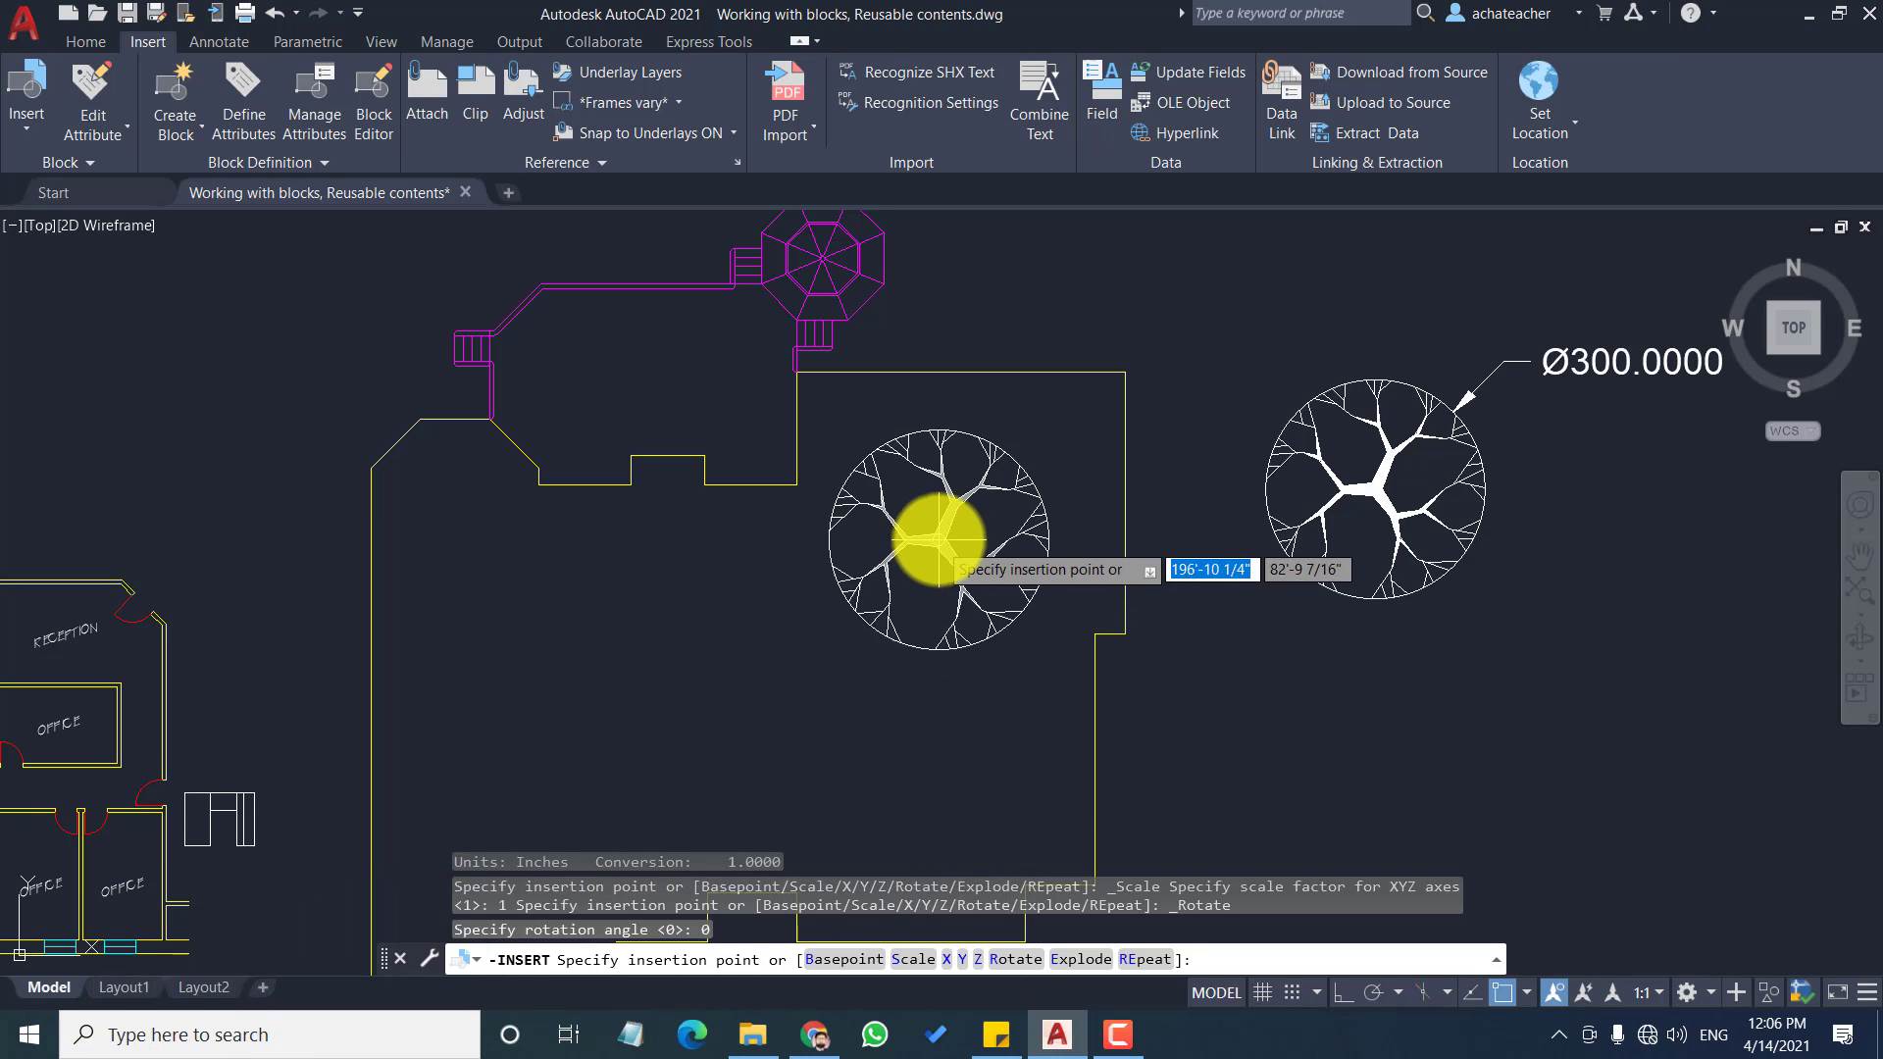
{"action": "left_click", "coordinate": [1000, 497]}
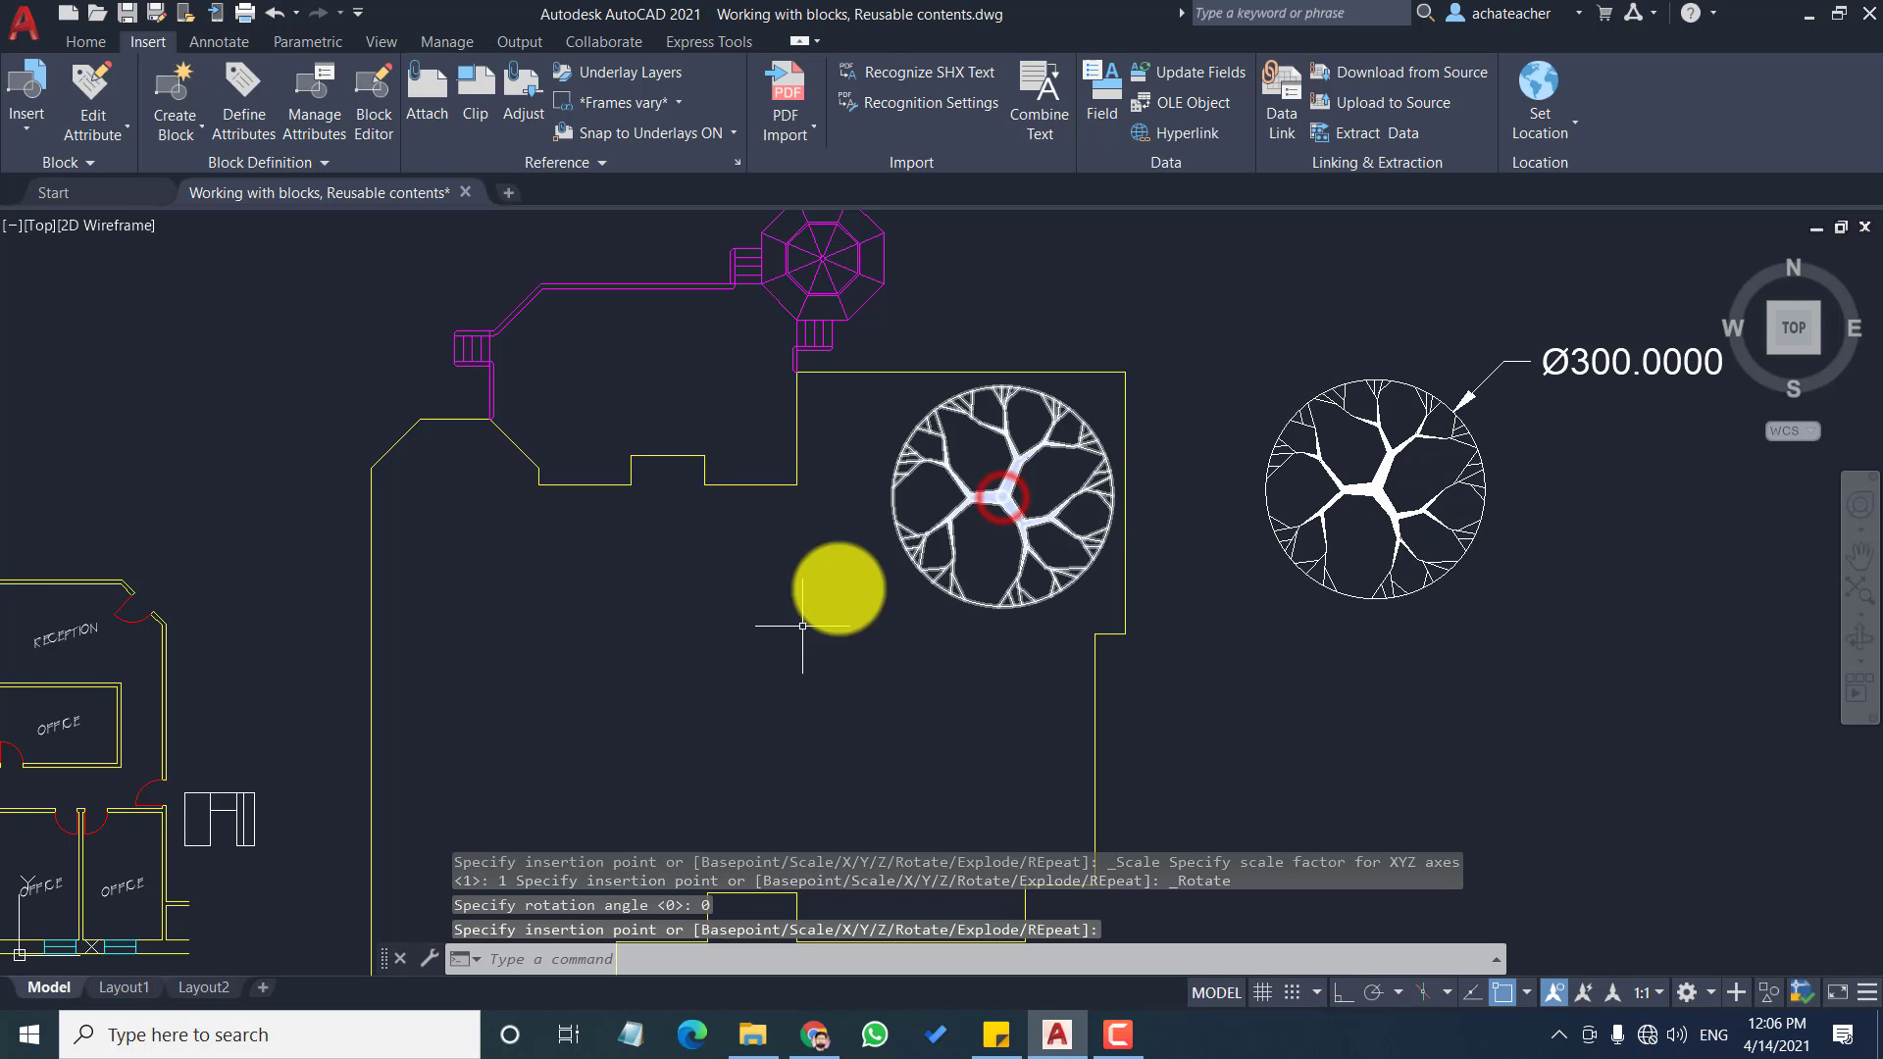
Step: Insert another Tree-Symbol block inside the lower-left part of the building outline
{"action": "left_click", "coordinate": [29, 103]}
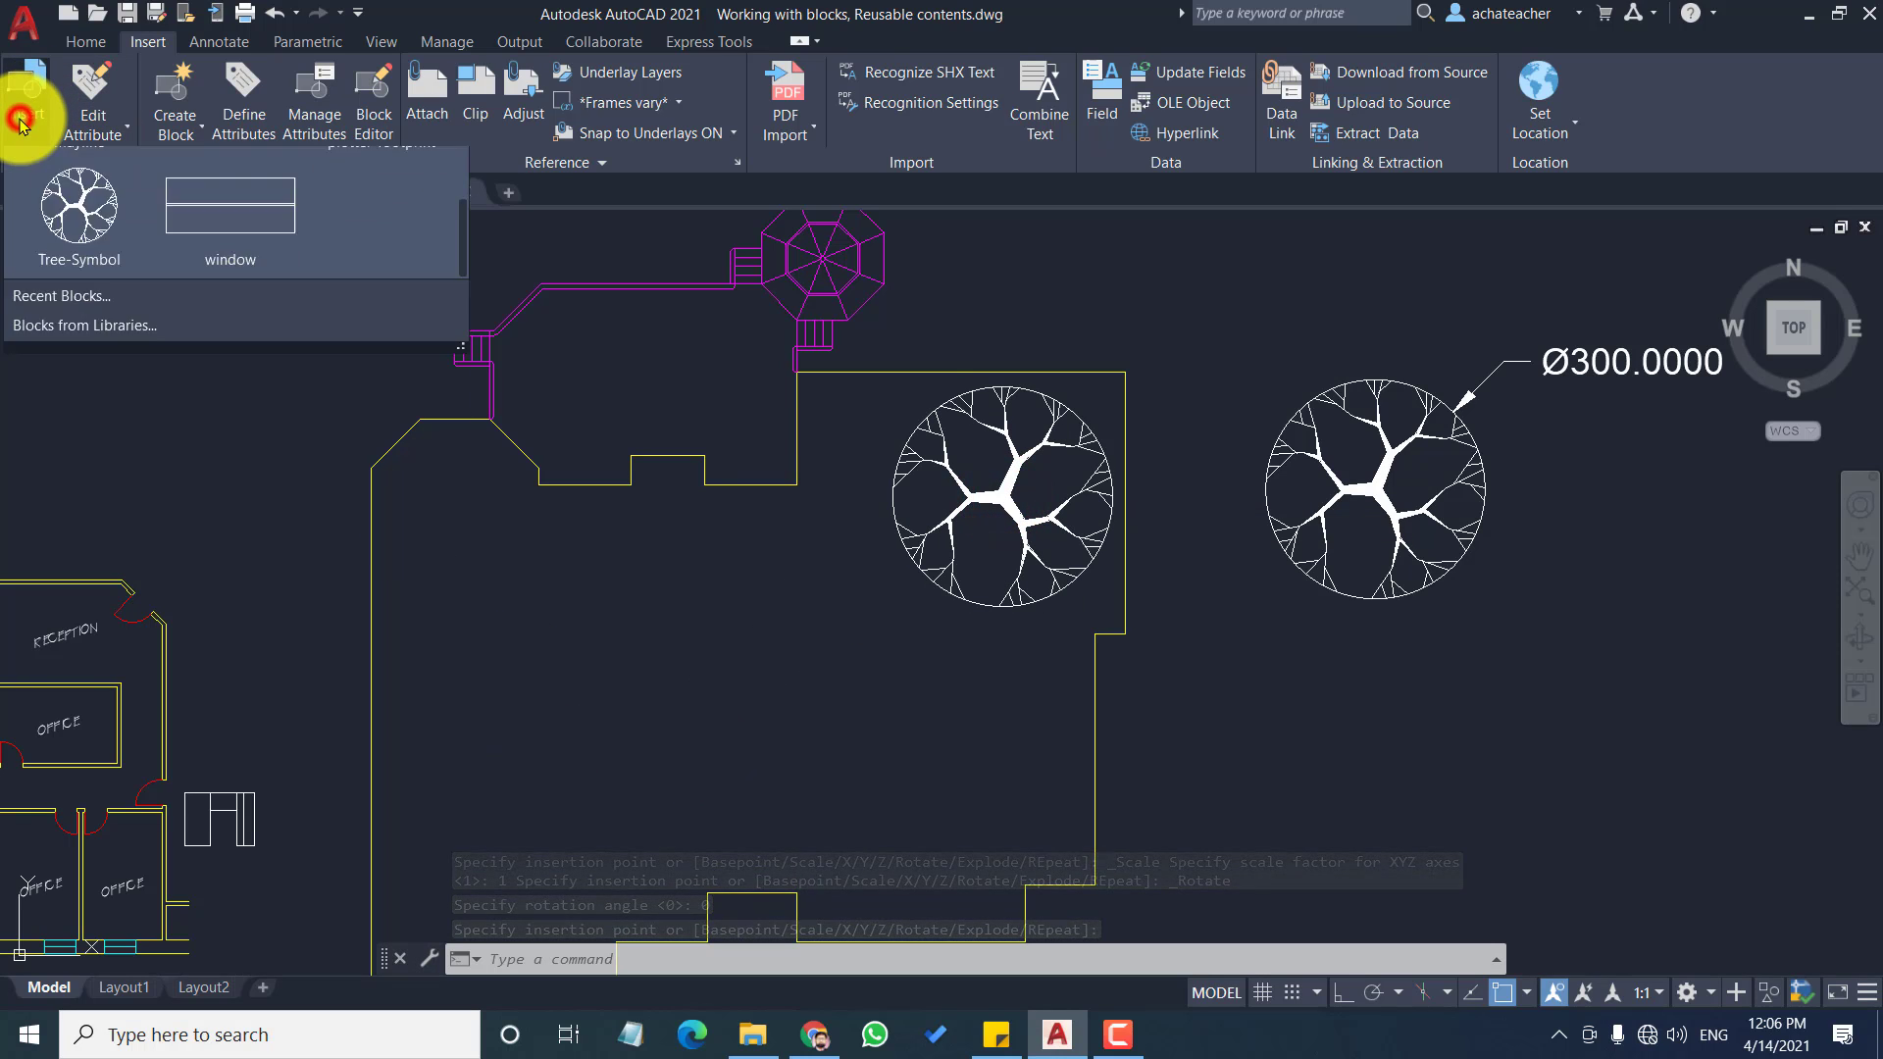
{"action": "left_click", "coordinate": [84, 312]}
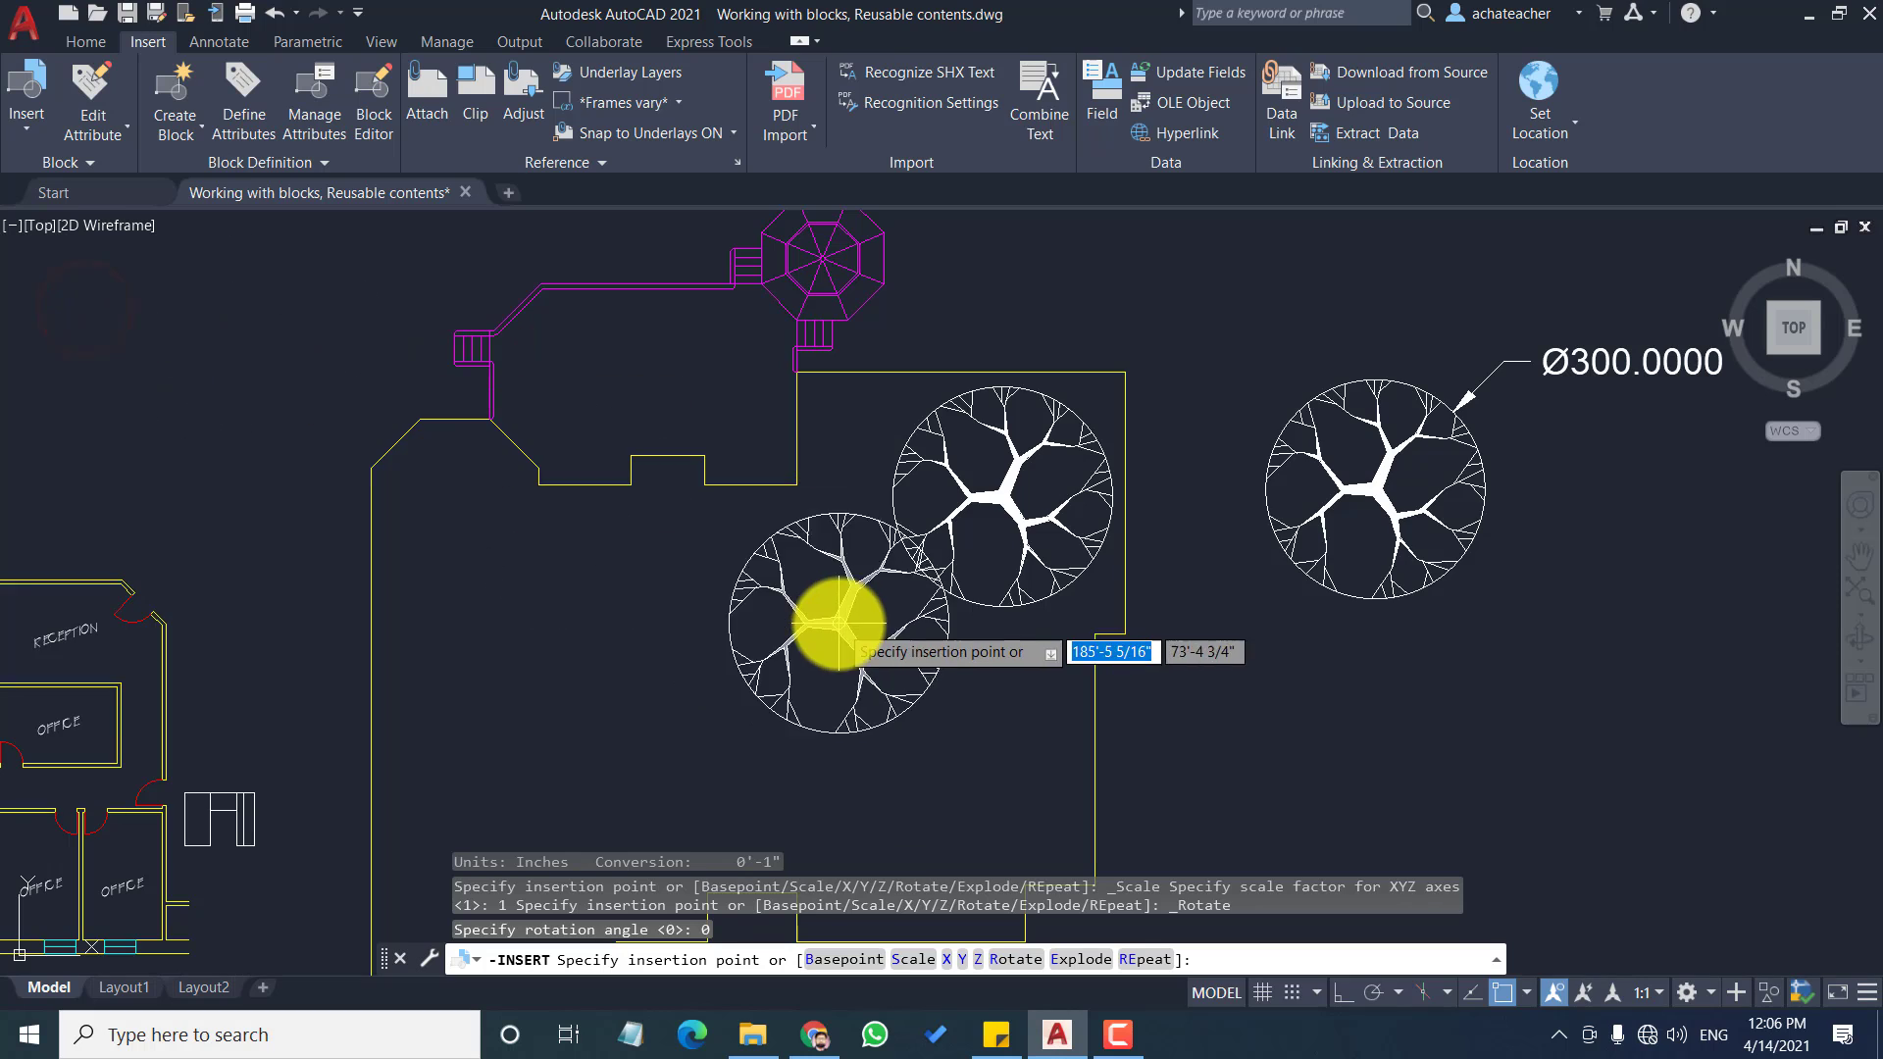
{"action": "scroll", "coordinate": [834, 623], "scroll_direction": "down", "scroll_amount": 5}
{"action": "scroll", "coordinate": [814, 677], "scroll_direction": "up", "scroll_amount": 3}
{"action": "left_click", "coordinate": [686, 610]}
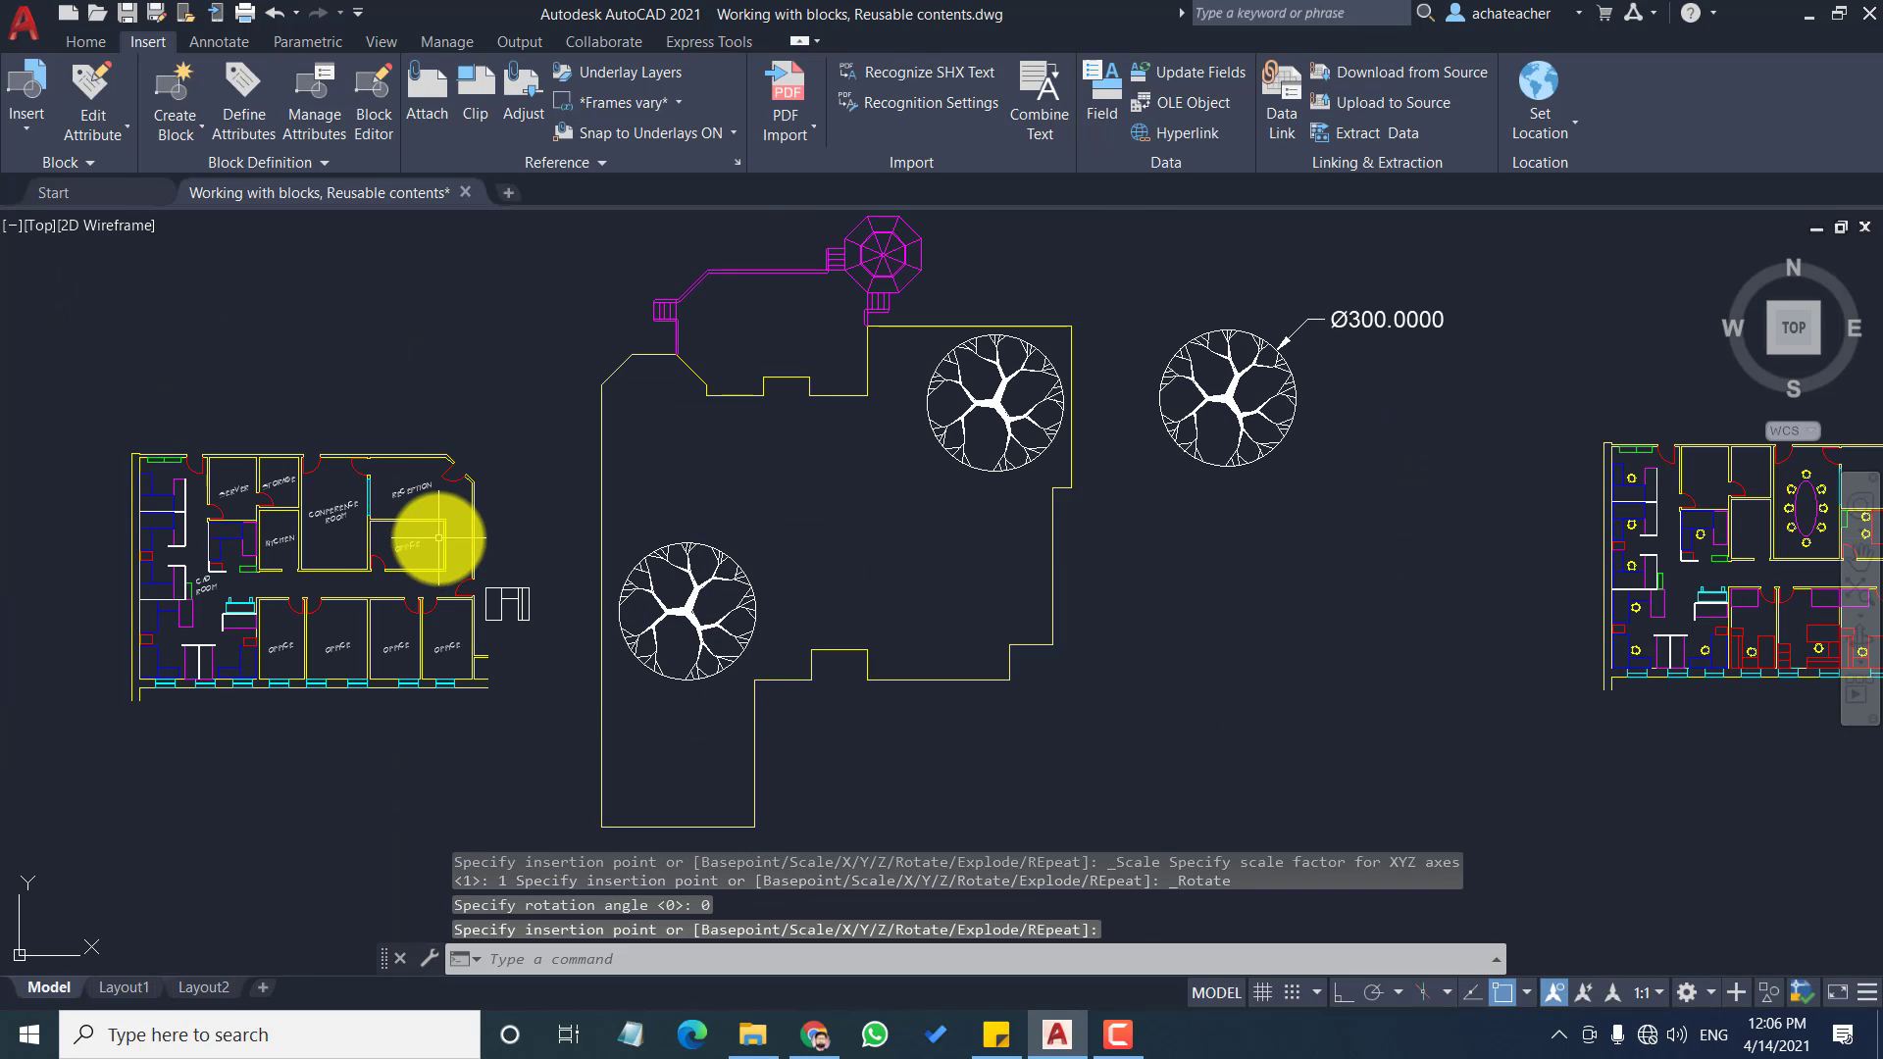
Step: Insert a Tree-Symbol block outside the building outline, below the original dimensioned tree
{"action": "left_click", "coordinate": [23, 119]}
{"action": "left_click", "coordinate": [85, 314]}
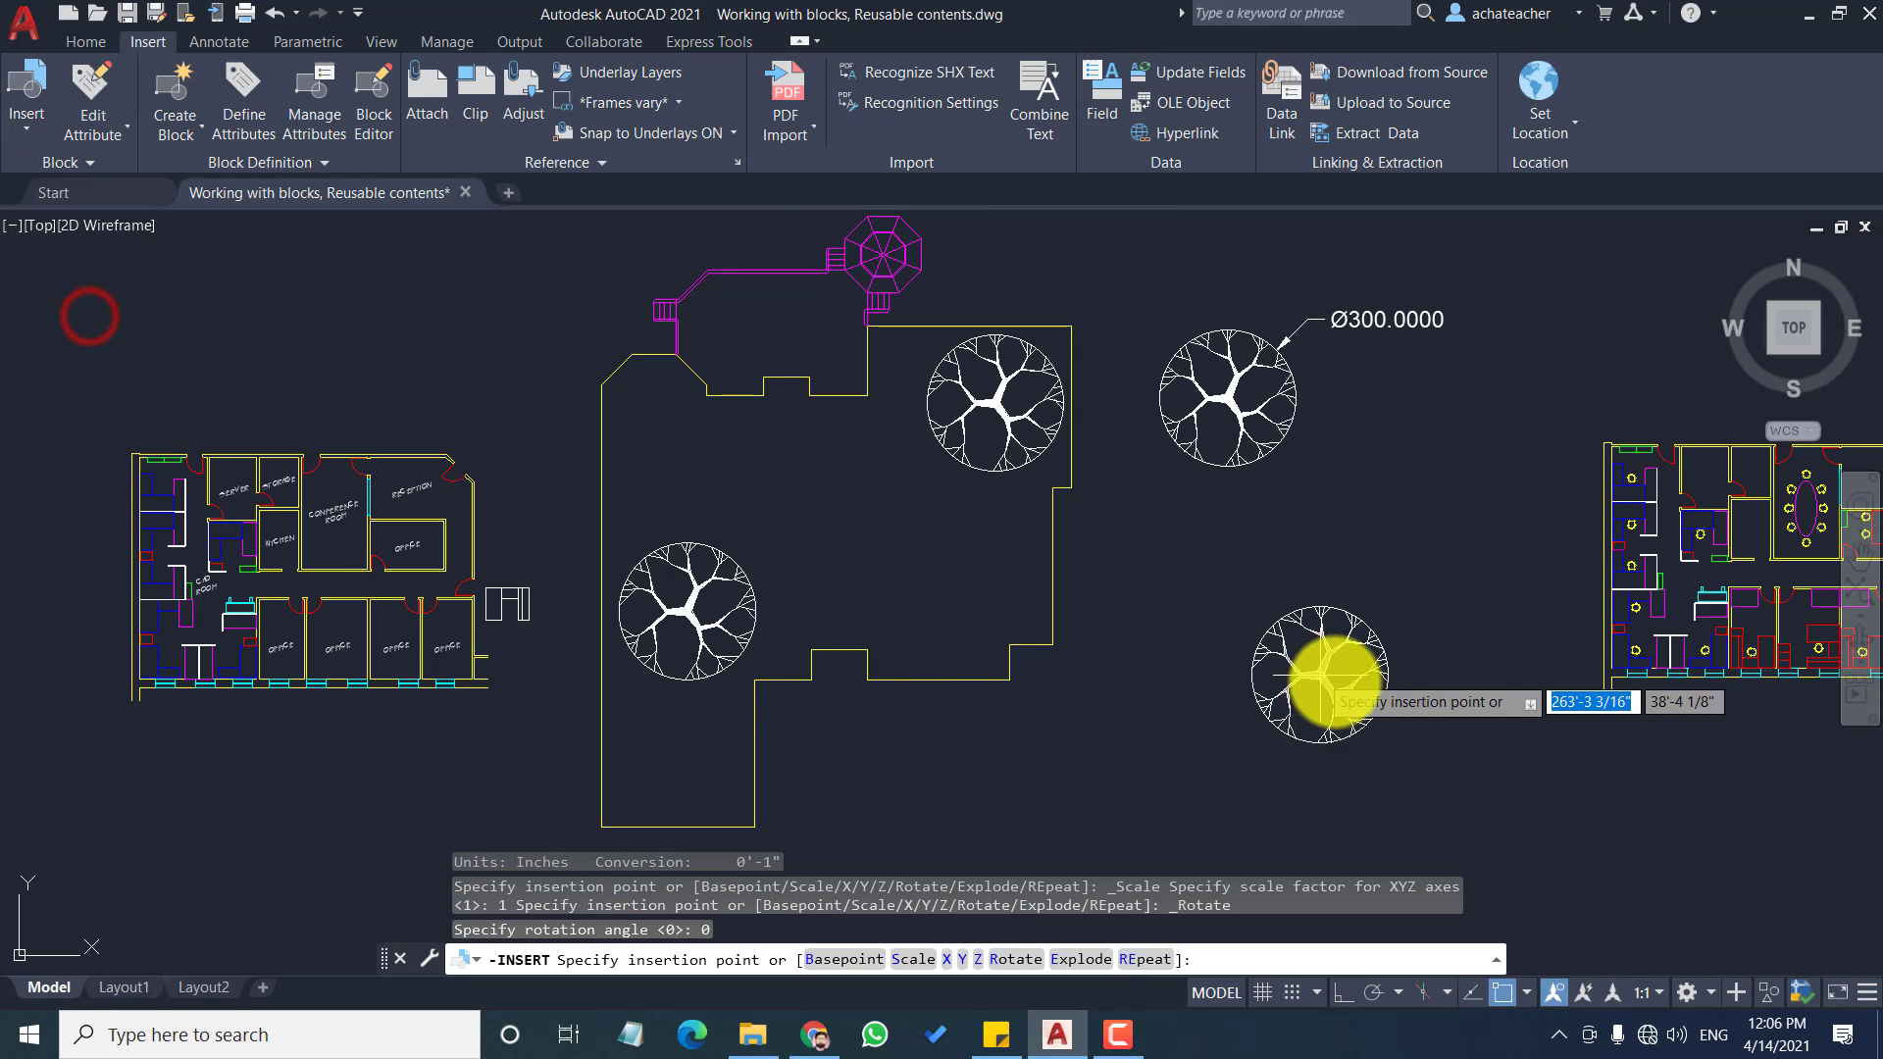
{"action": "left_click", "coordinate": [1313, 680]}
{"action": "left_click", "coordinate": [1129, 789]}
{"action": "left_click", "coordinate": [1121, 737]}
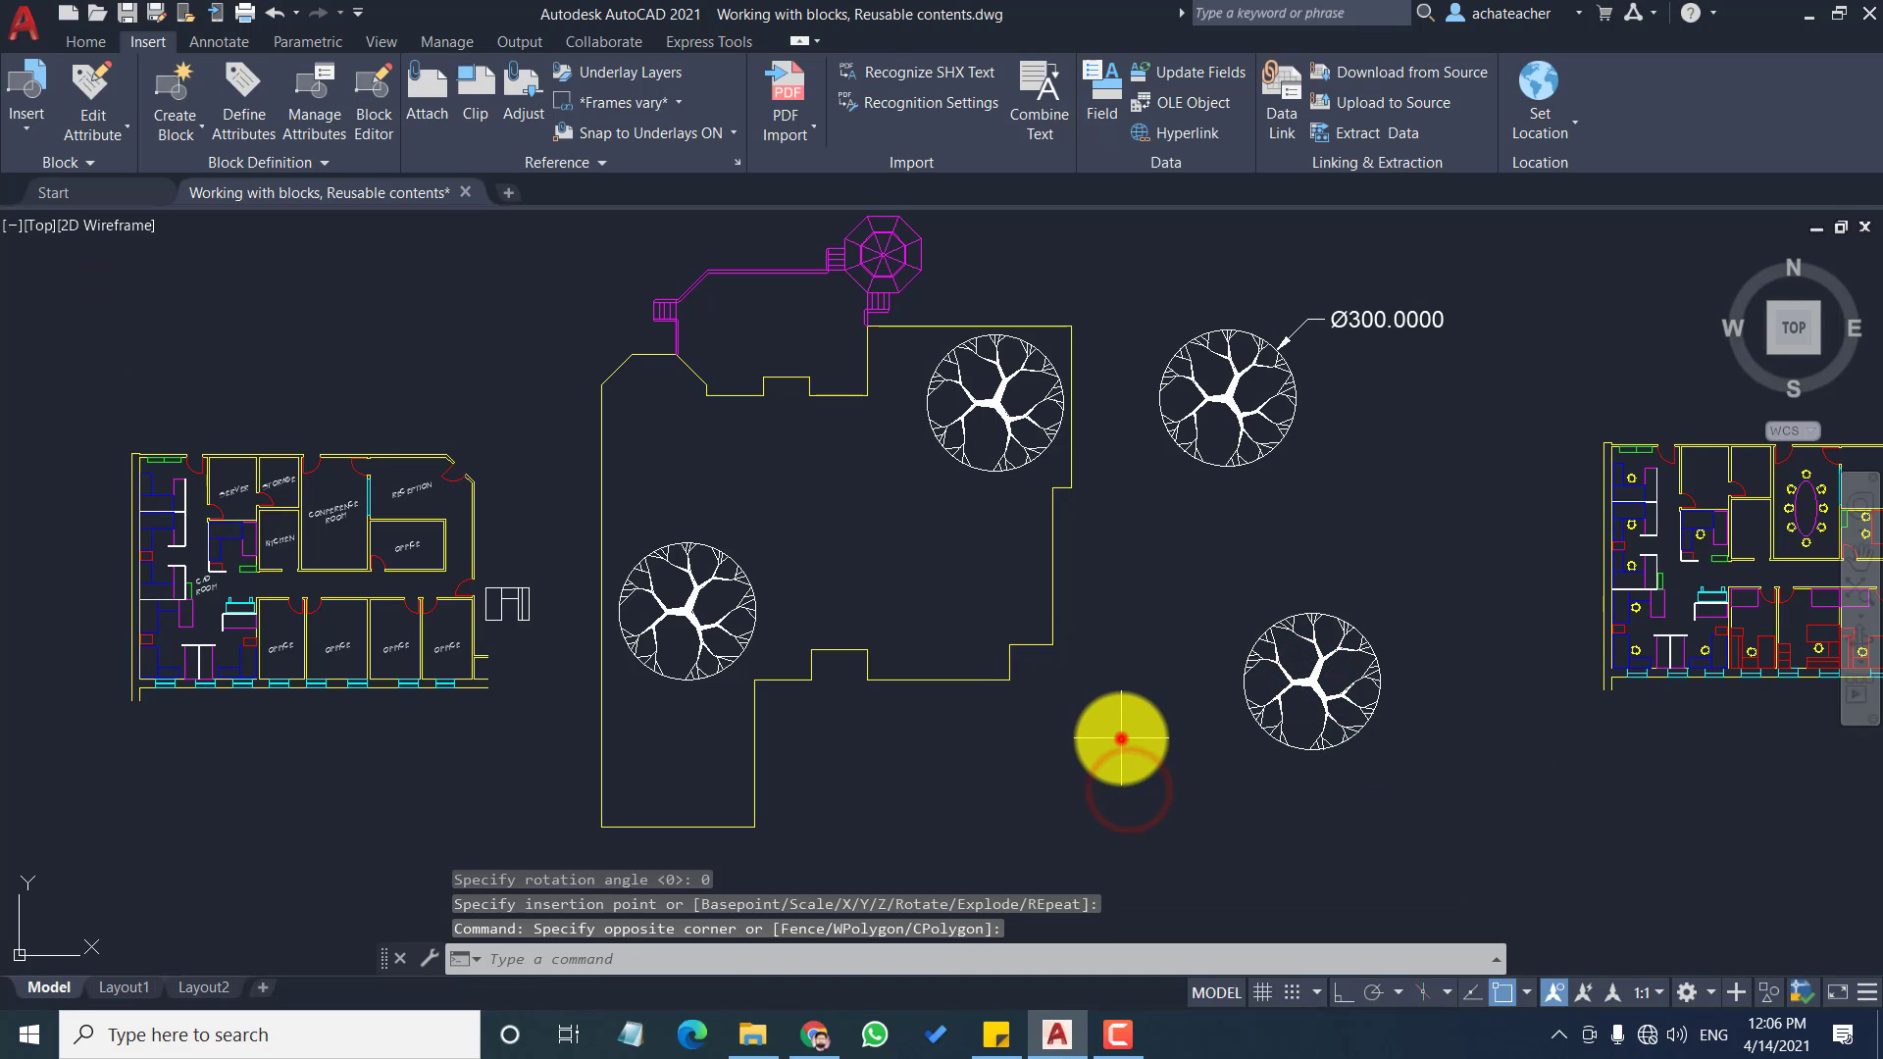
Step: Examine the inserted tree blocks and compare them with the original tree in the drawing
{"action": "scroll", "coordinate": [1134, 546], "scroll_direction": "down", "scroll_amount": 3}
{"action": "scroll", "coordinate": [1136, 560], "scroll_direction": "up", "scroll_amount": 3}
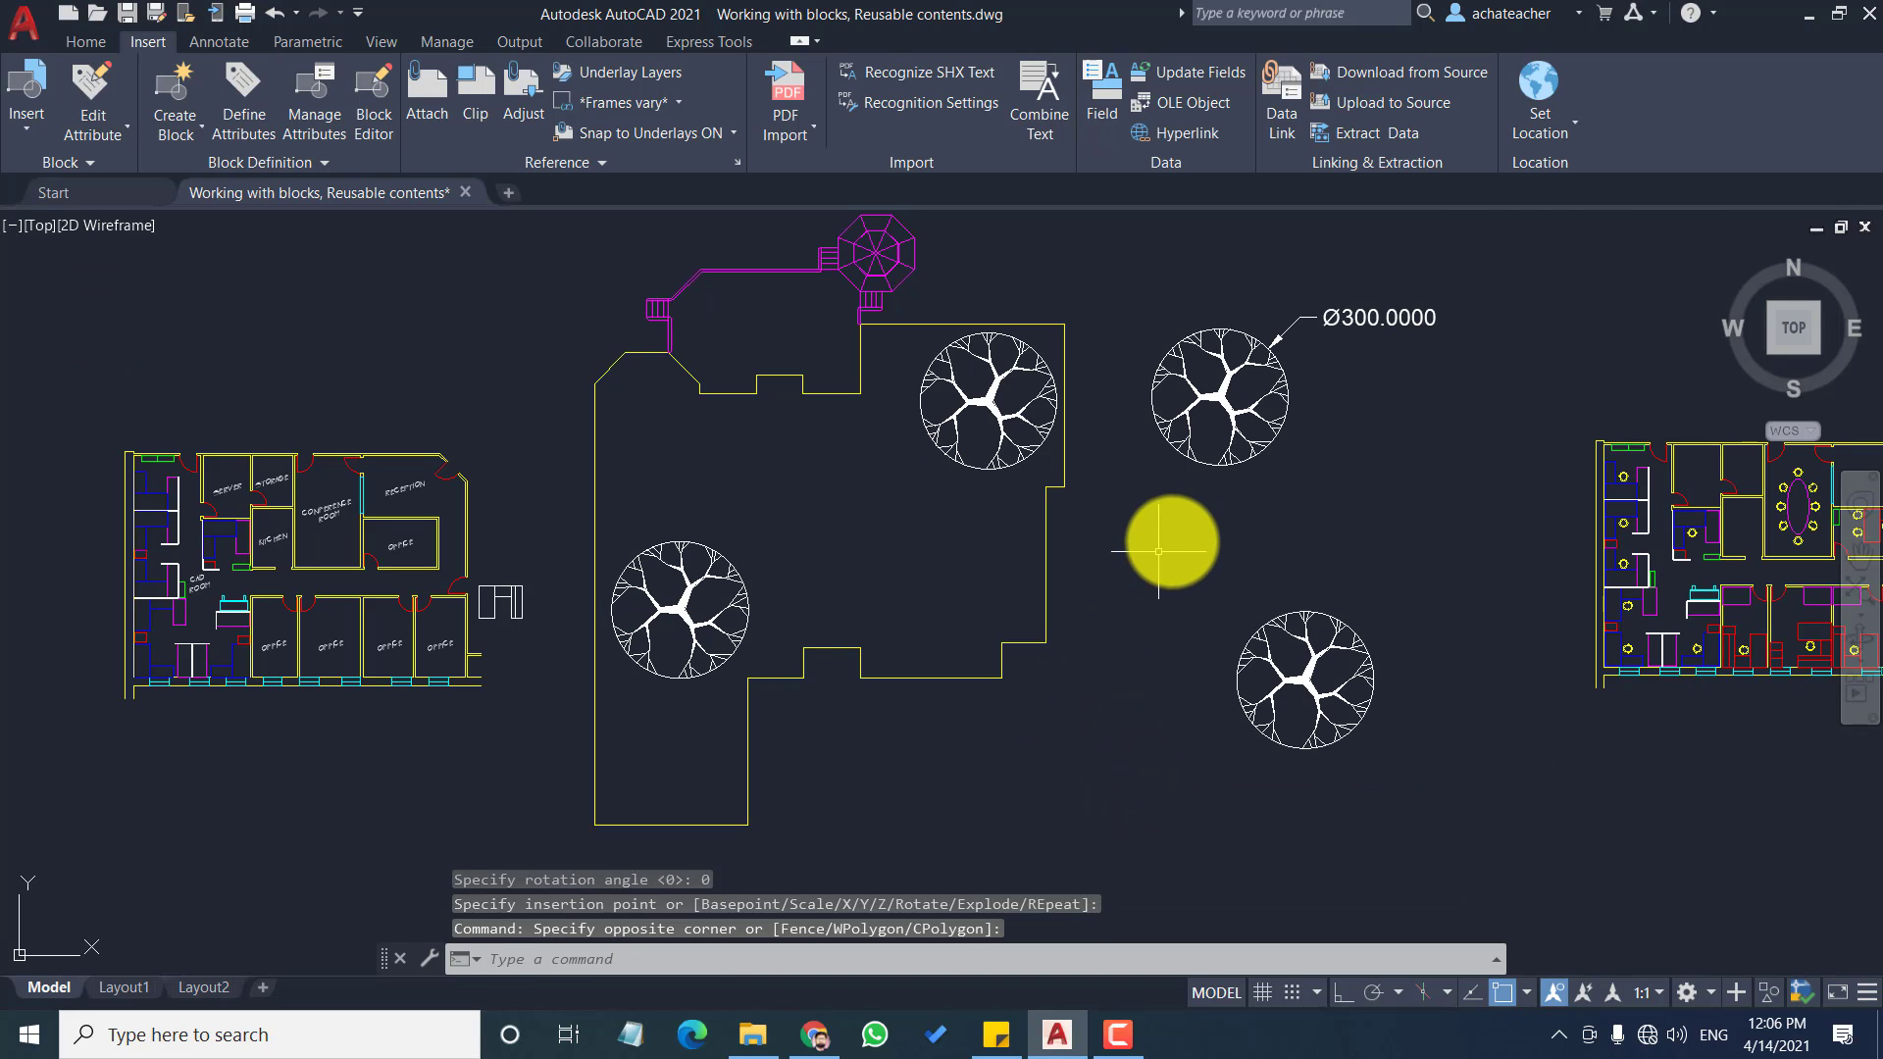
{"action": "scroll", "coordinate": [1249, 391], "scroll_direction": "up", "scroll_amount": 4}
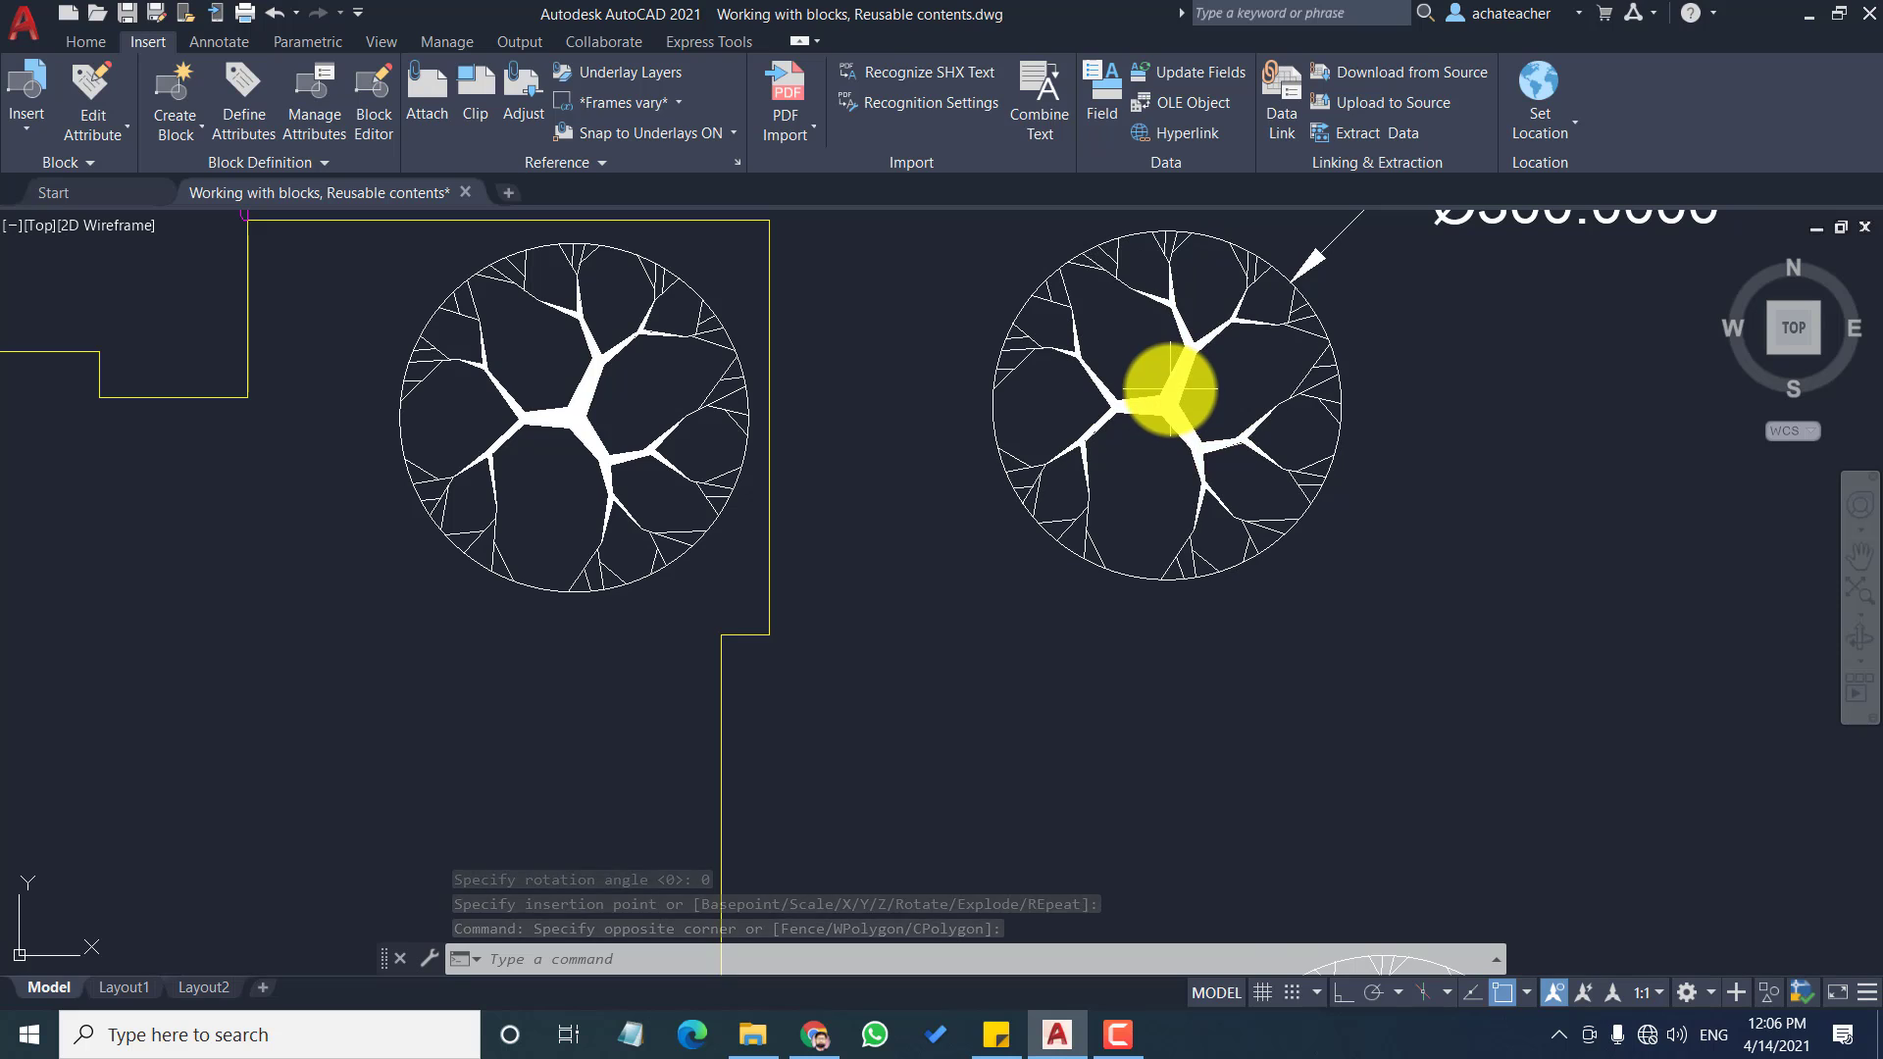
{"action": "scroll", "coordinate": [1167, 390], "scroll_direction": "down", "scroll_amount": 3}
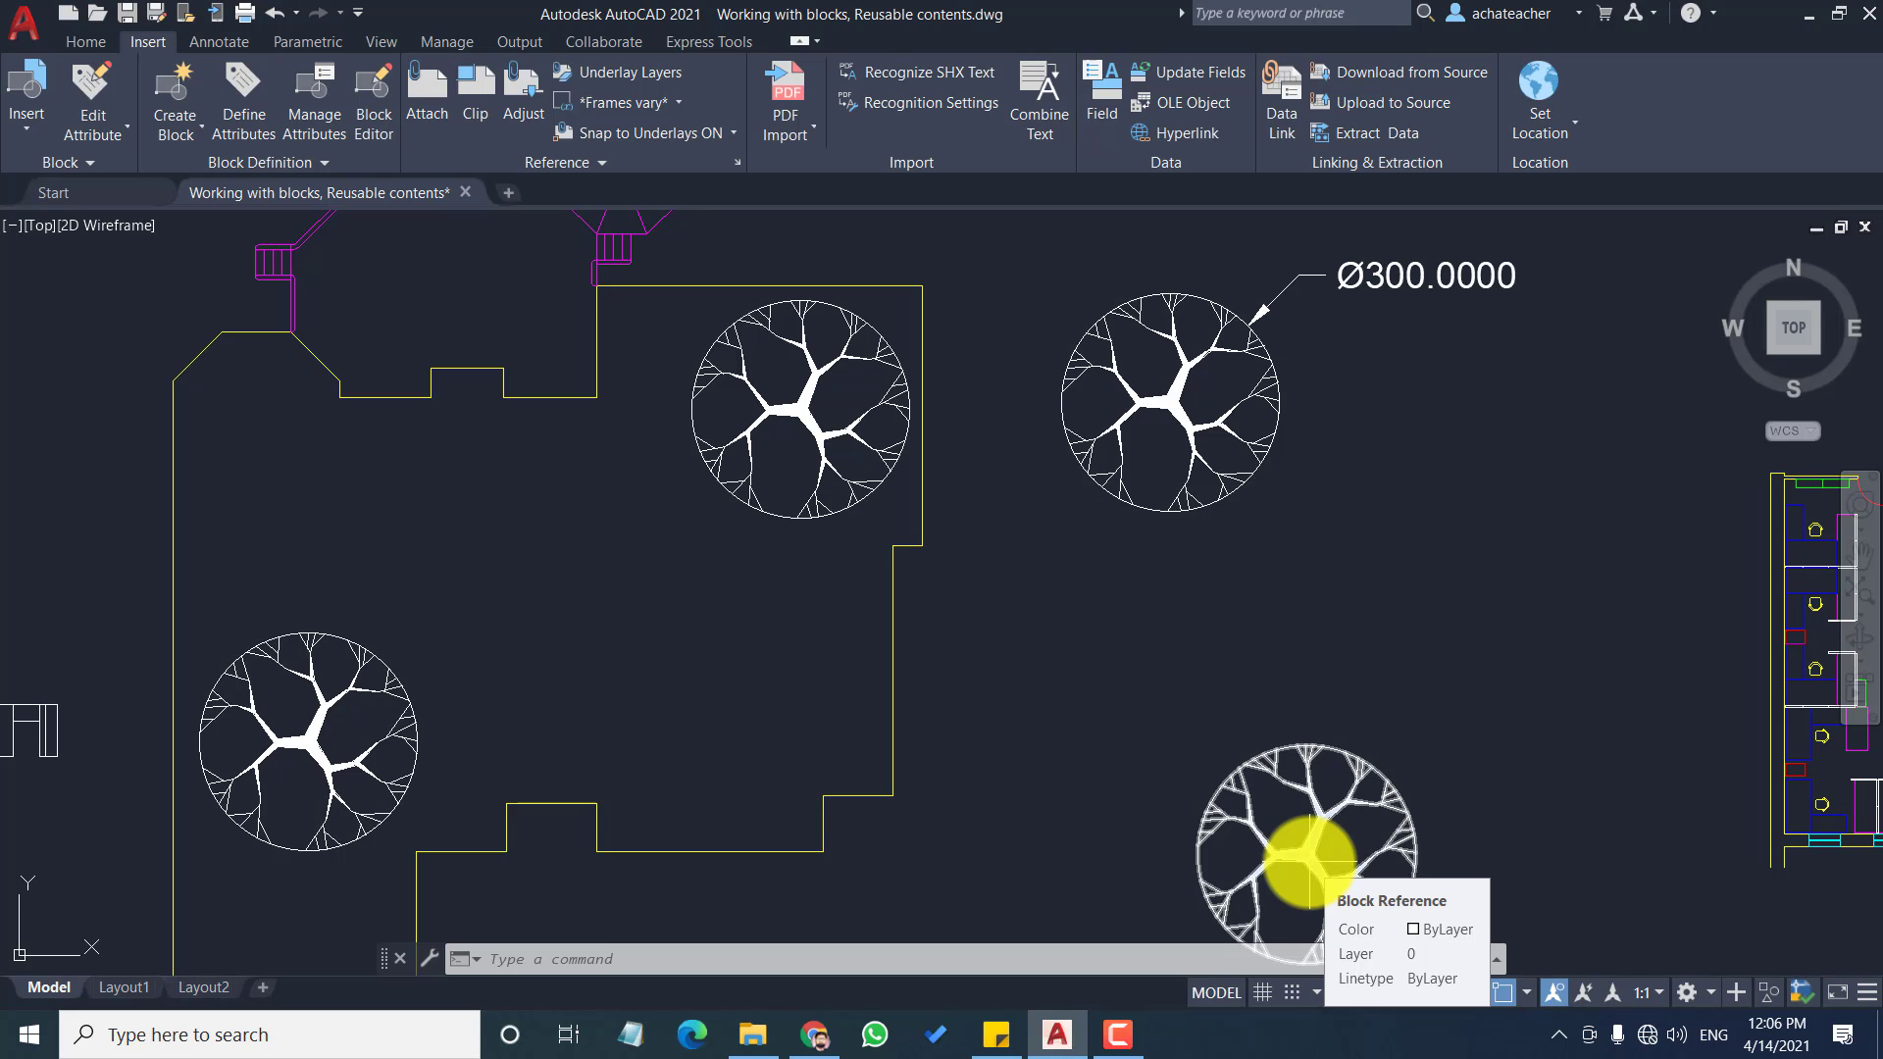
{"action": "scroll", "coordinate": [1309, 859], "scroll_direction": "down", "scroll_amount": 4}
{"action": "scroll", "coordinate": [1177, 871], "scroll_direction": "up", "scroll_amount": 4}
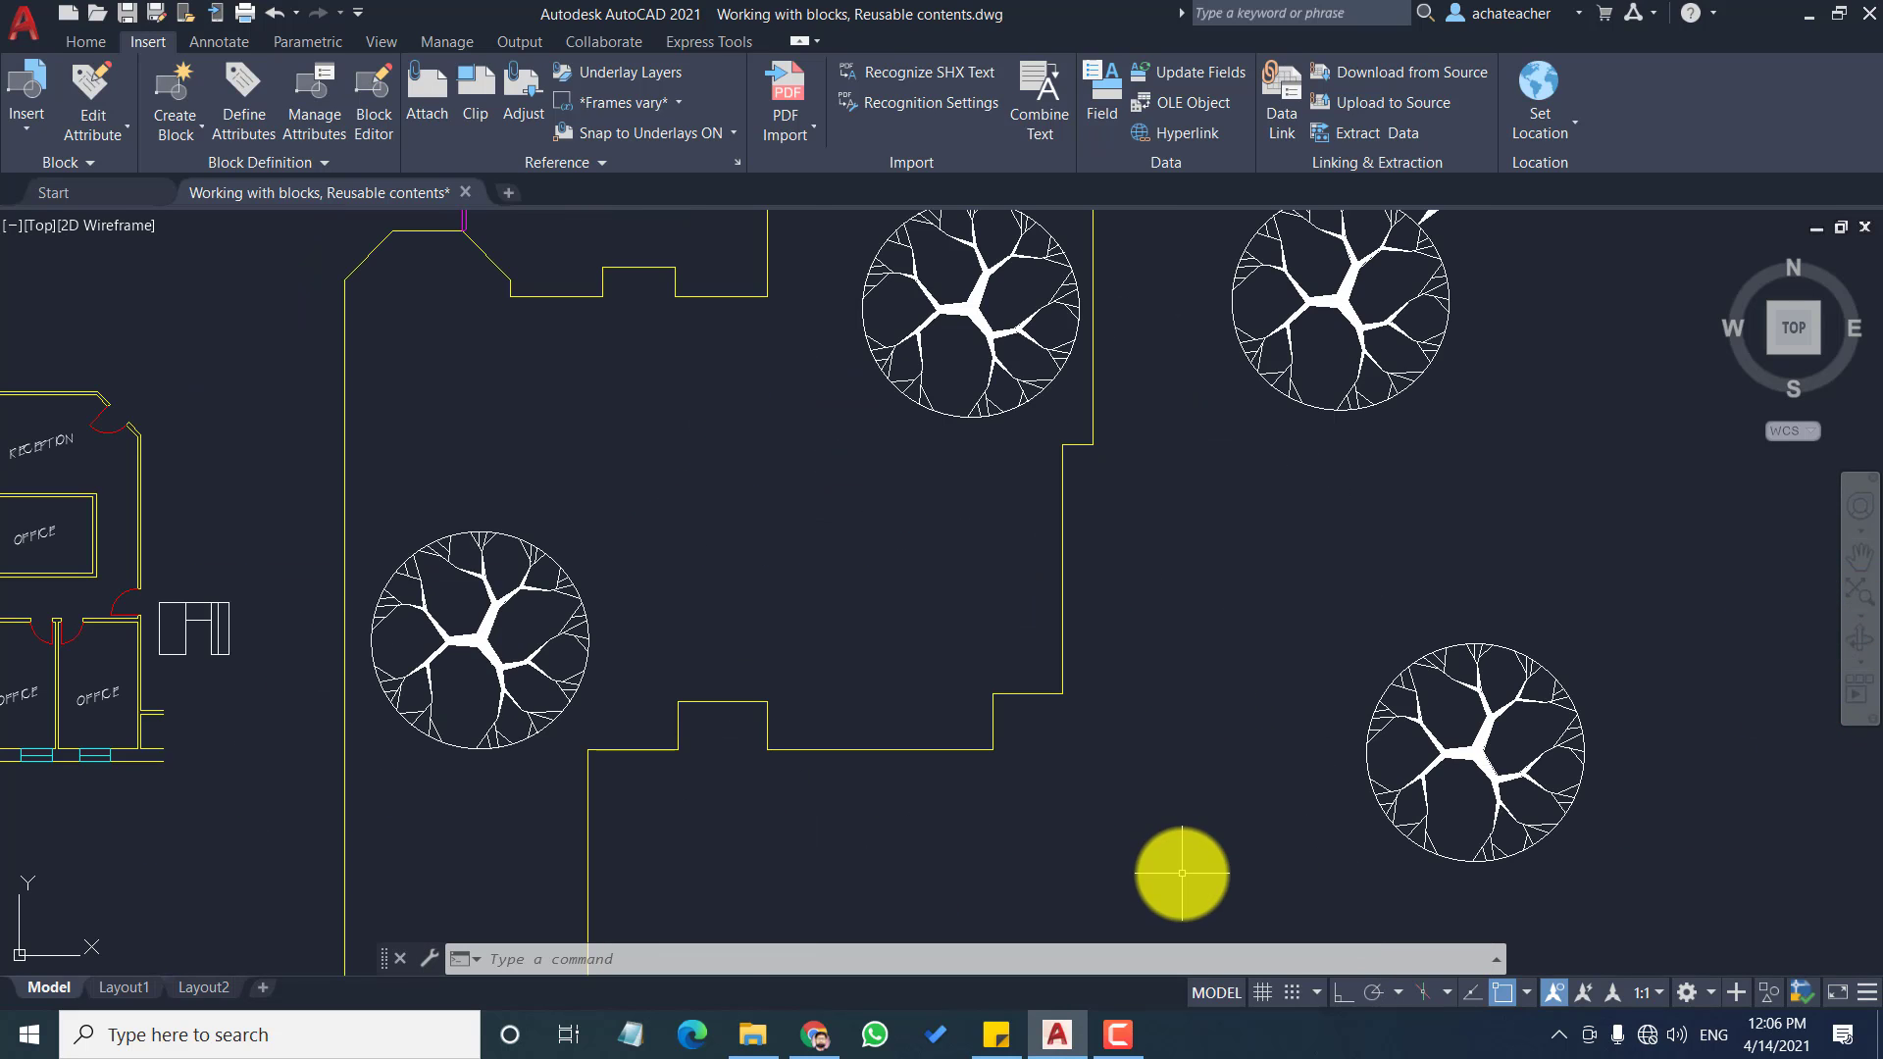
{"action": "scroll", "coordinate": [1181, 873], "scroll_direction": "down", "scroll_amount": 3}
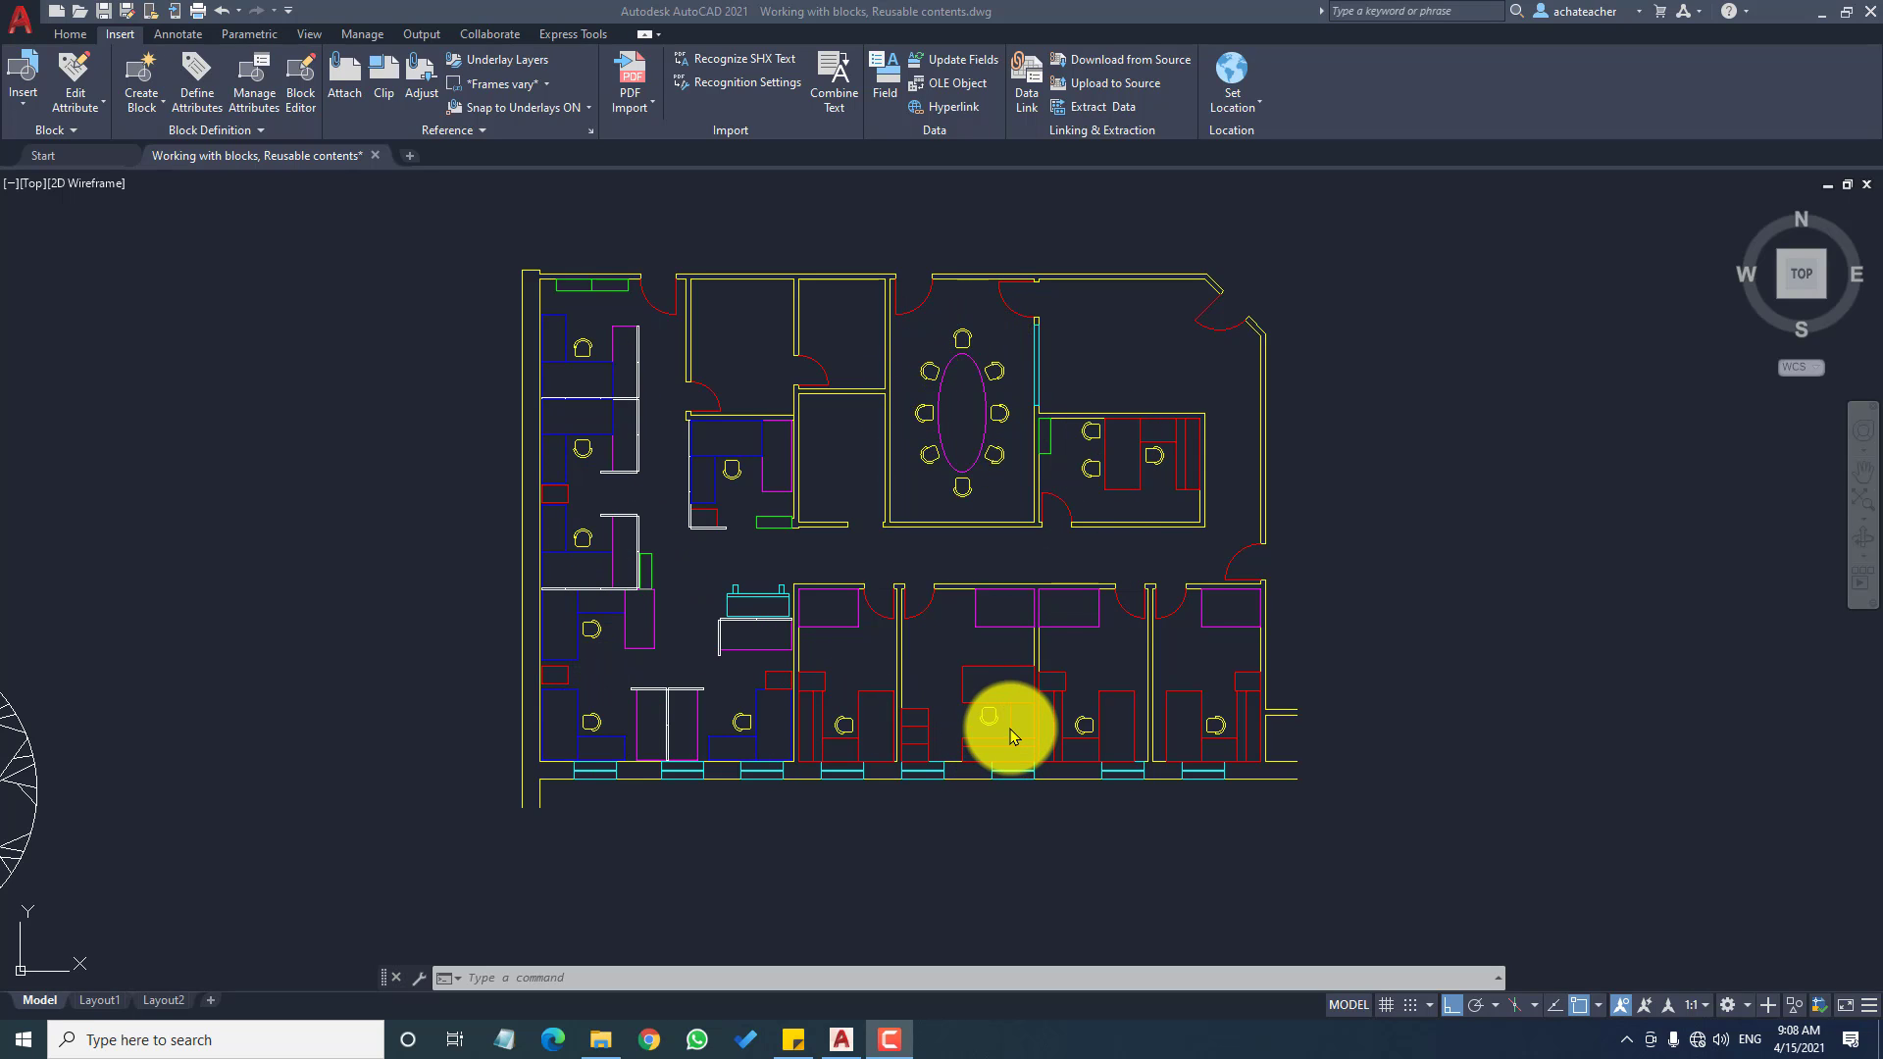
Step: View the block definition of the chair in the middle office of the furnished floor plan, and close it without editing
{"action": "scroll", "coordinate": [1013, 736], "scroll_direction": "up", "scroll_amount": 6}
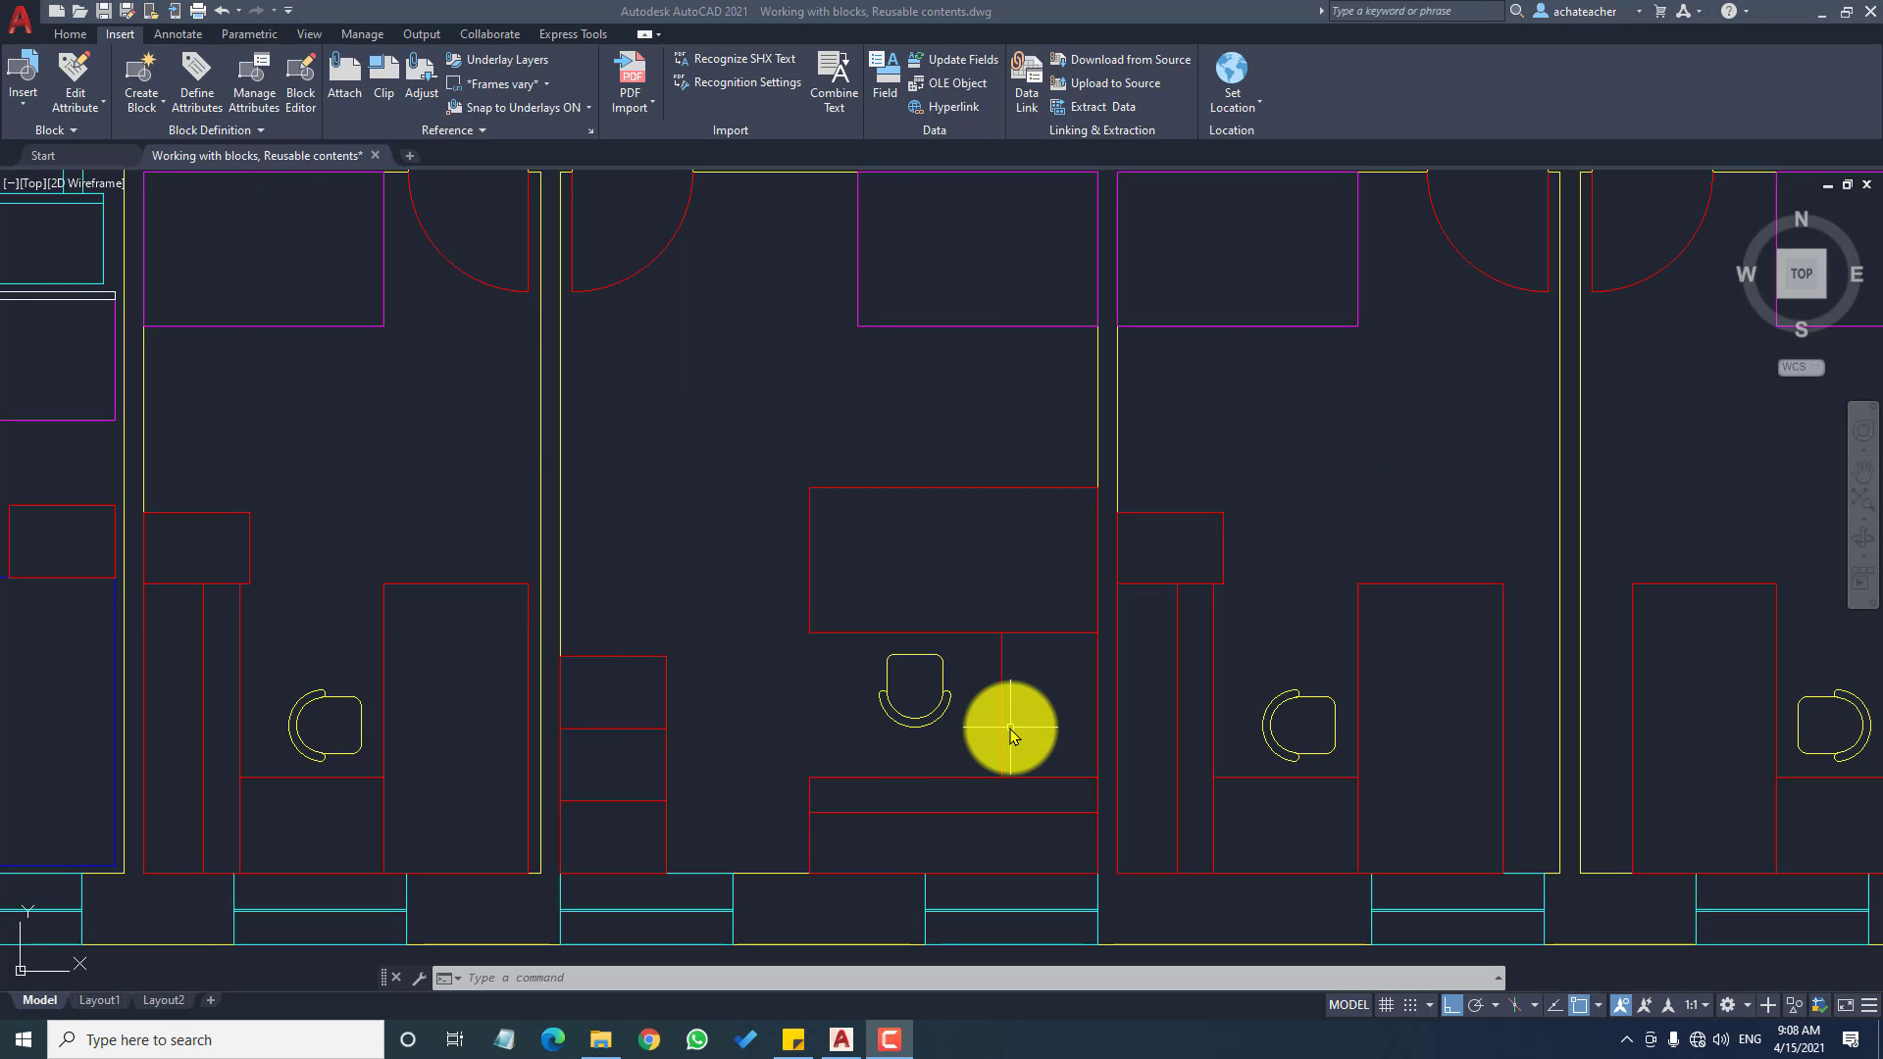
{"action": "scroll", "coordinate": [1013, 735], "scroll_direction": "up", "scroll_amount": 2}
{"action": "scroll", "coordinate": [1013, 736], "scroll_direction": "down", "scroll_amount": 5}
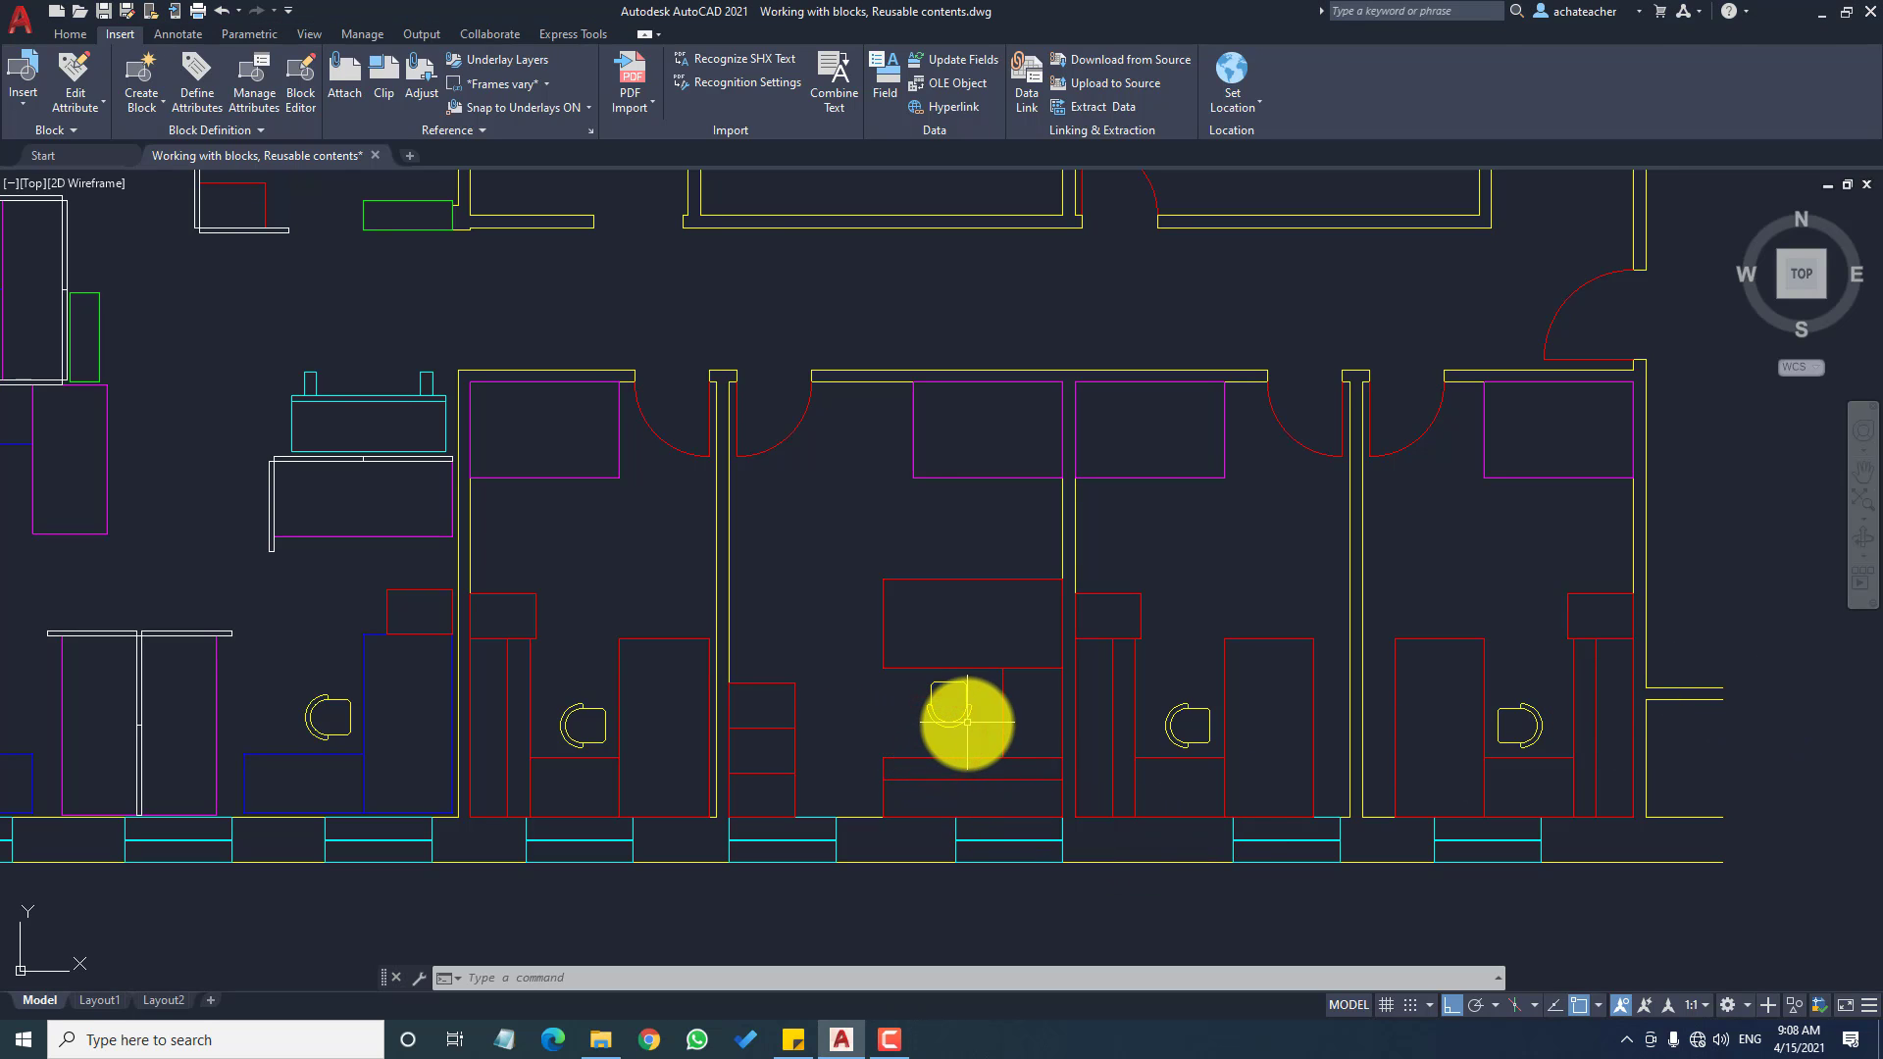
{"action": "left_click", "coordinate": [968, 721]}
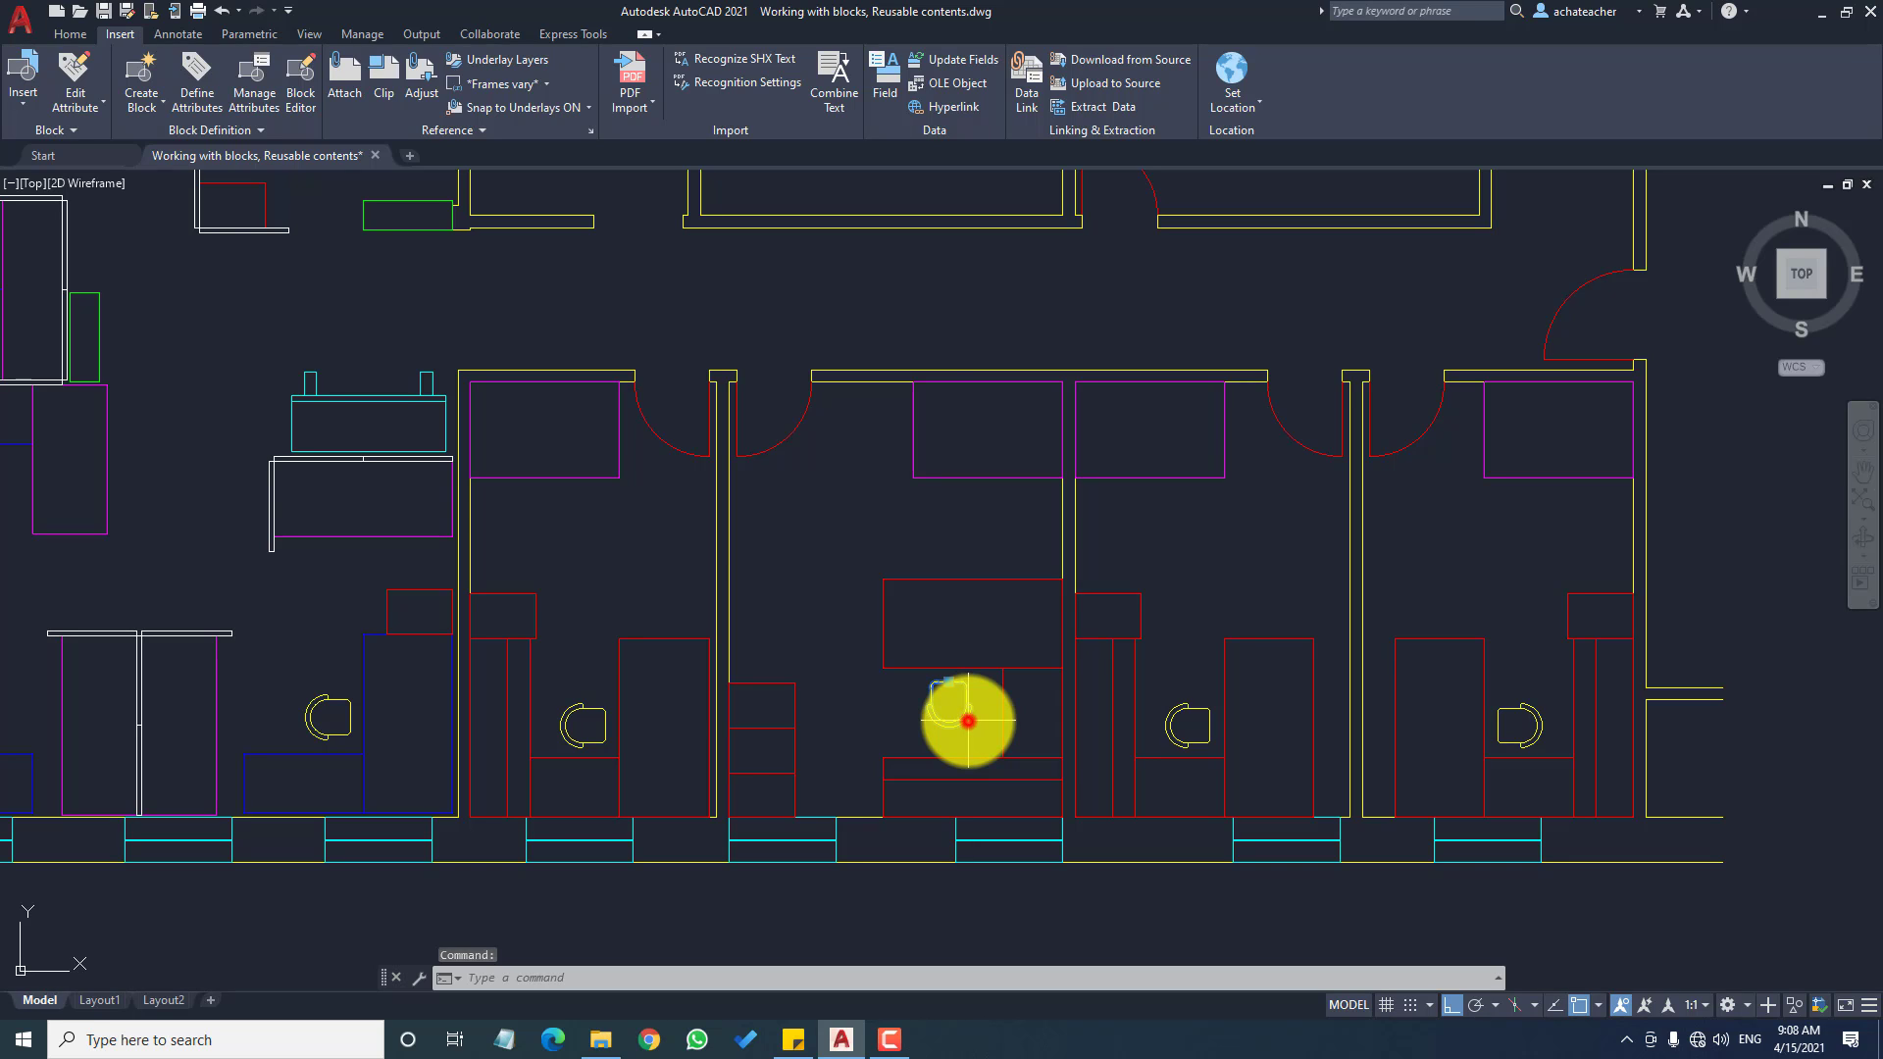
{"action": "double_click", "coordinate": [968, 721]}
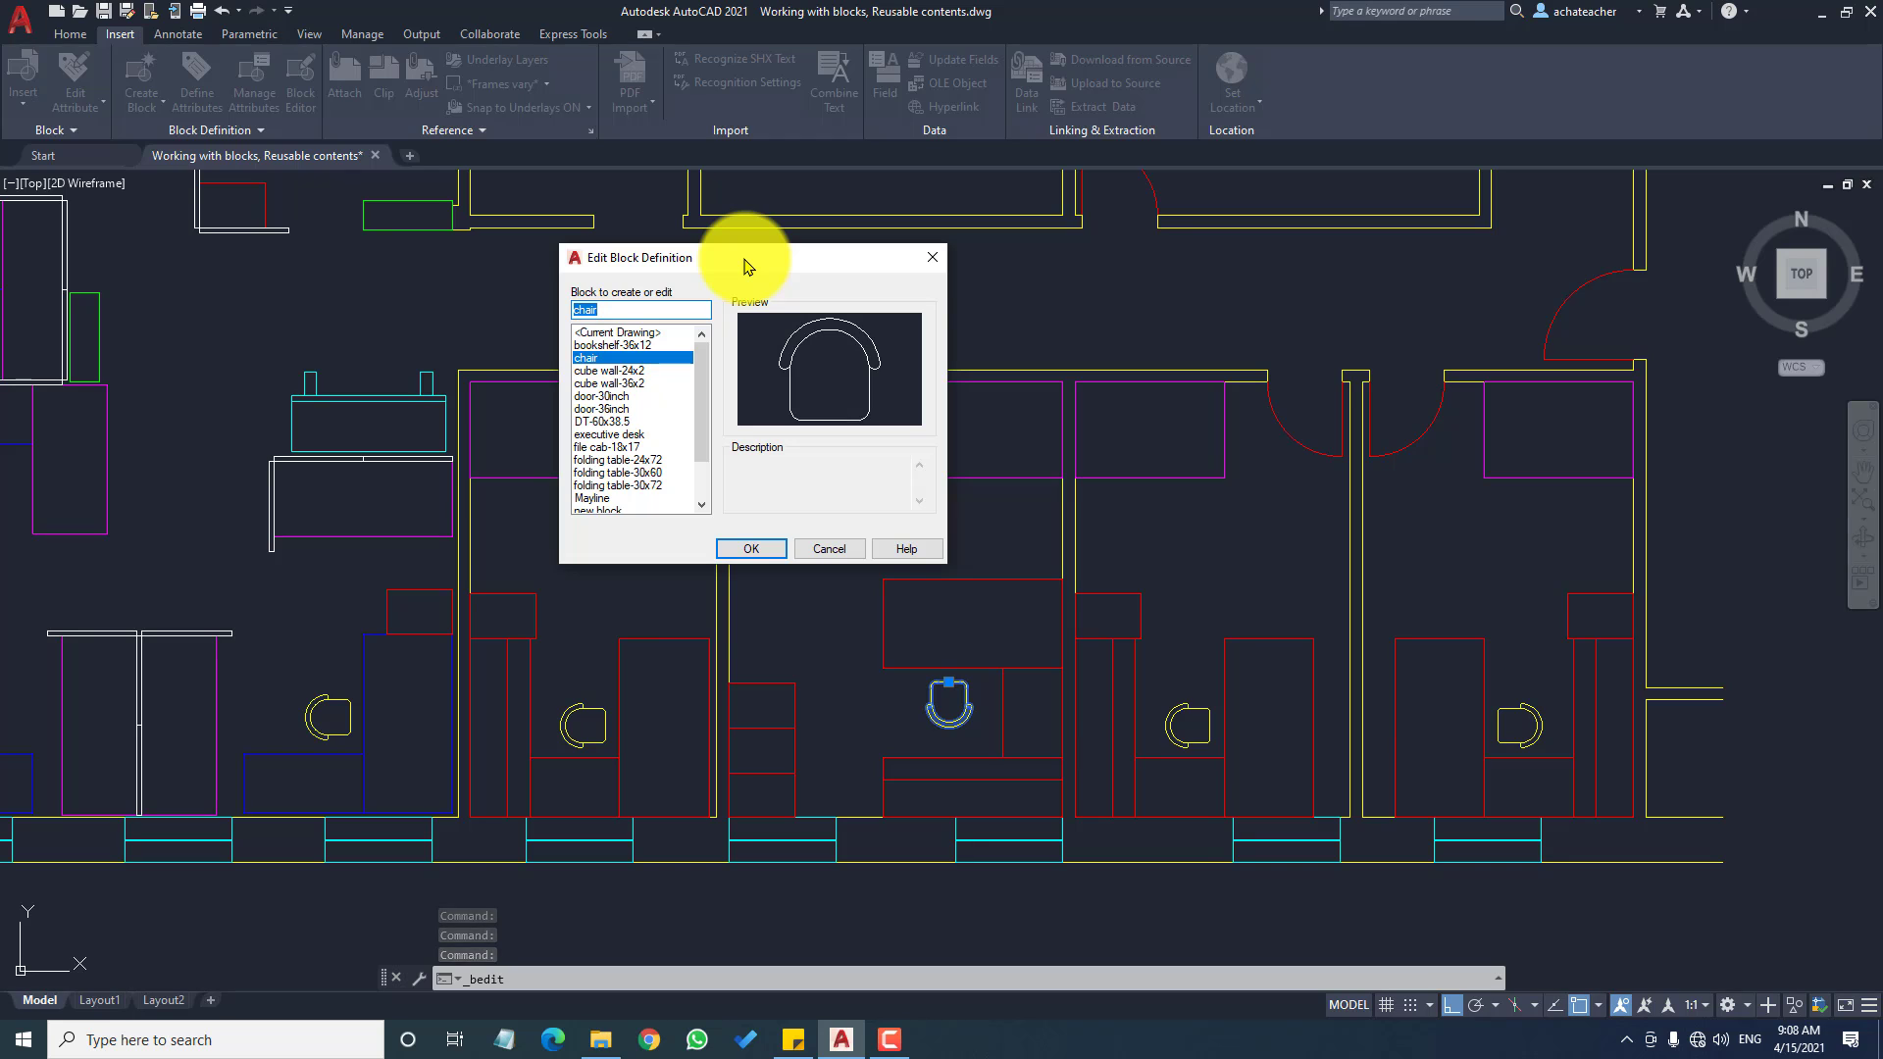
{"action": "left_click", "coordinate": [933, 257]}
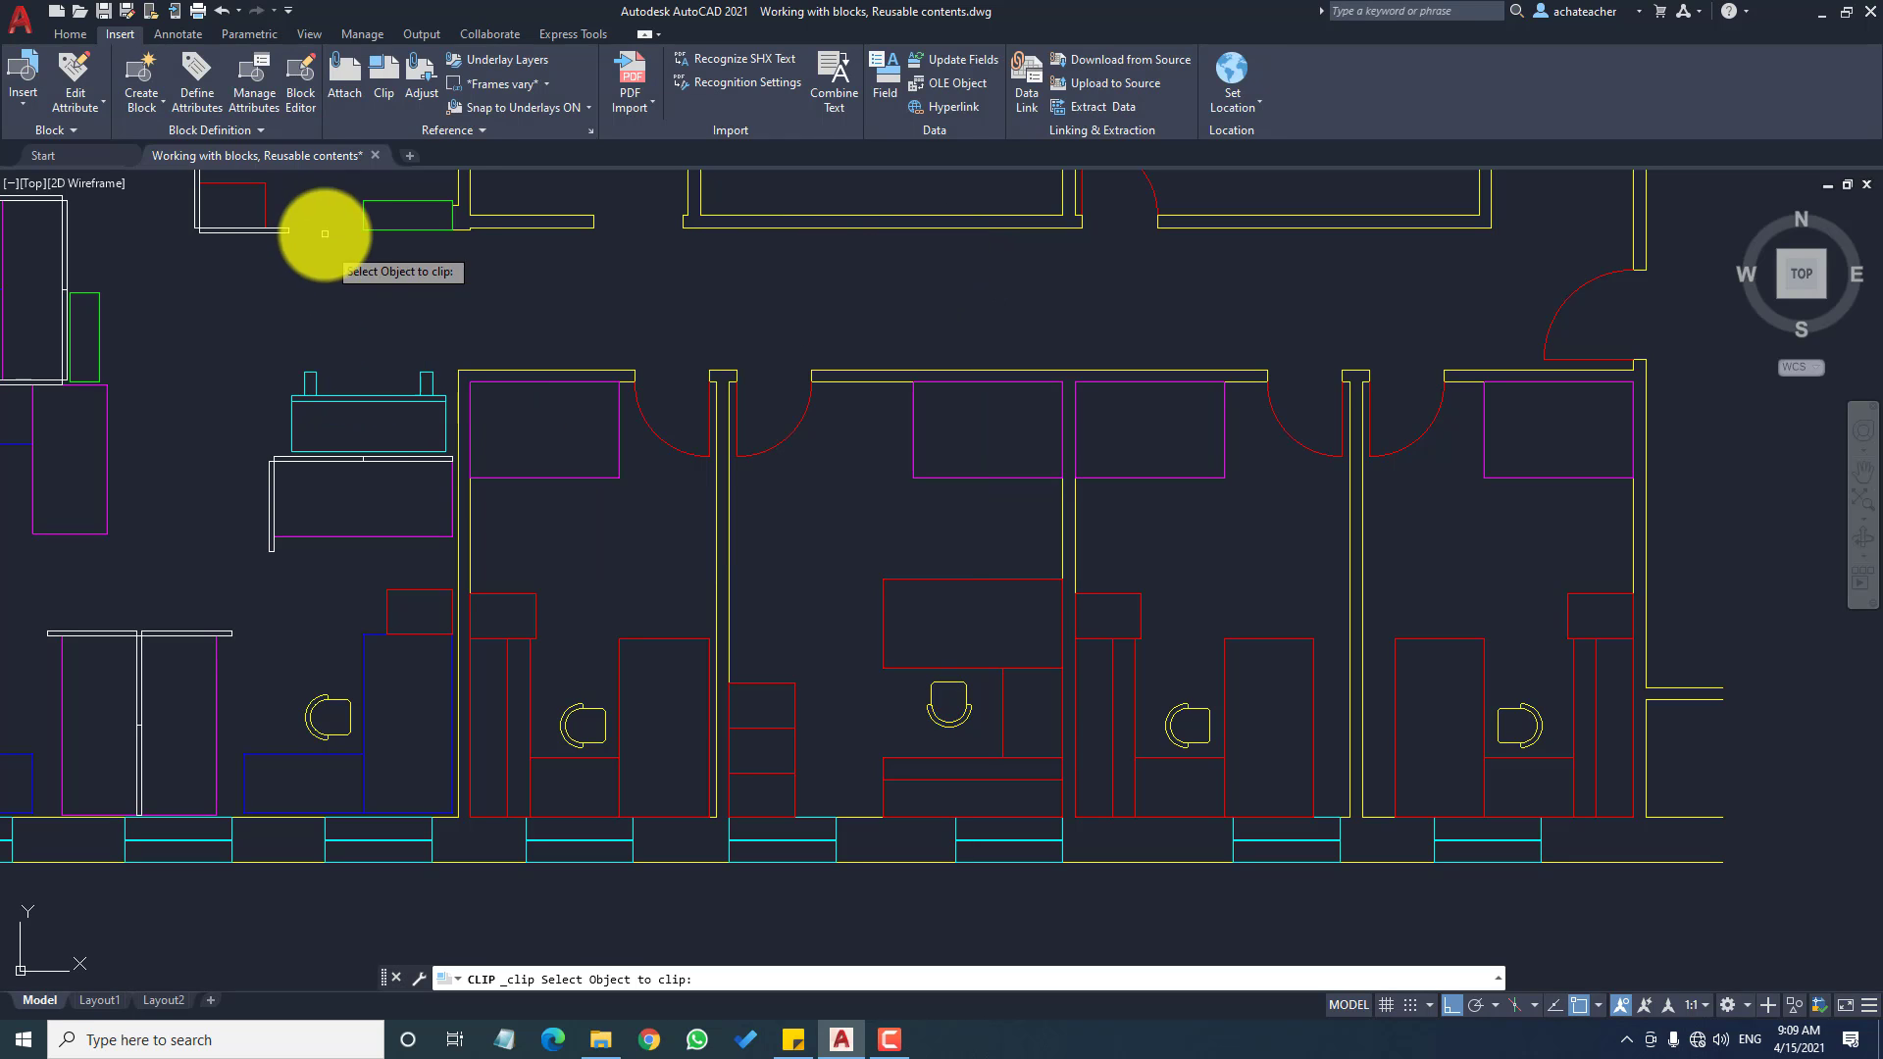
Step: Try starting the Block Editor without a selection, choosing the chair from the block list, and cancel
{"action": "left_click", "coordinate": [303, 98]}
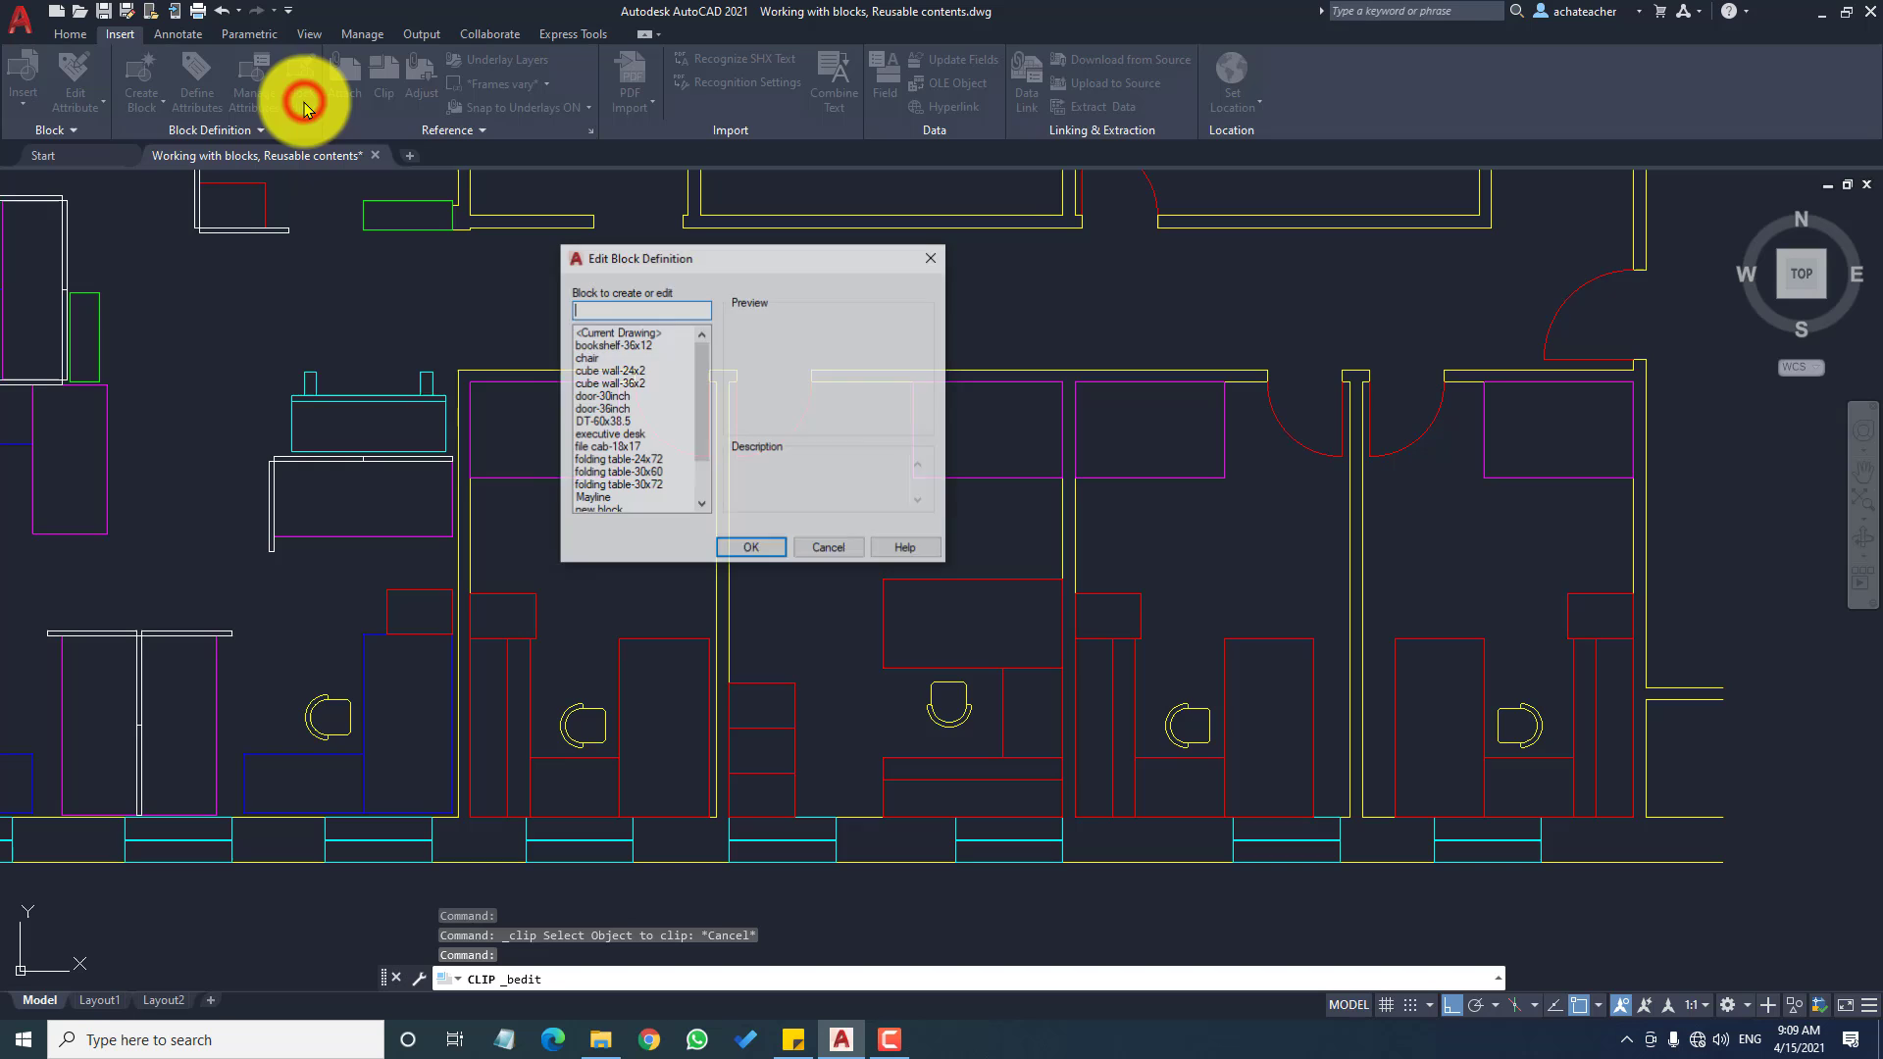
{"action": "left_click", "coordinate": [588, 357]}
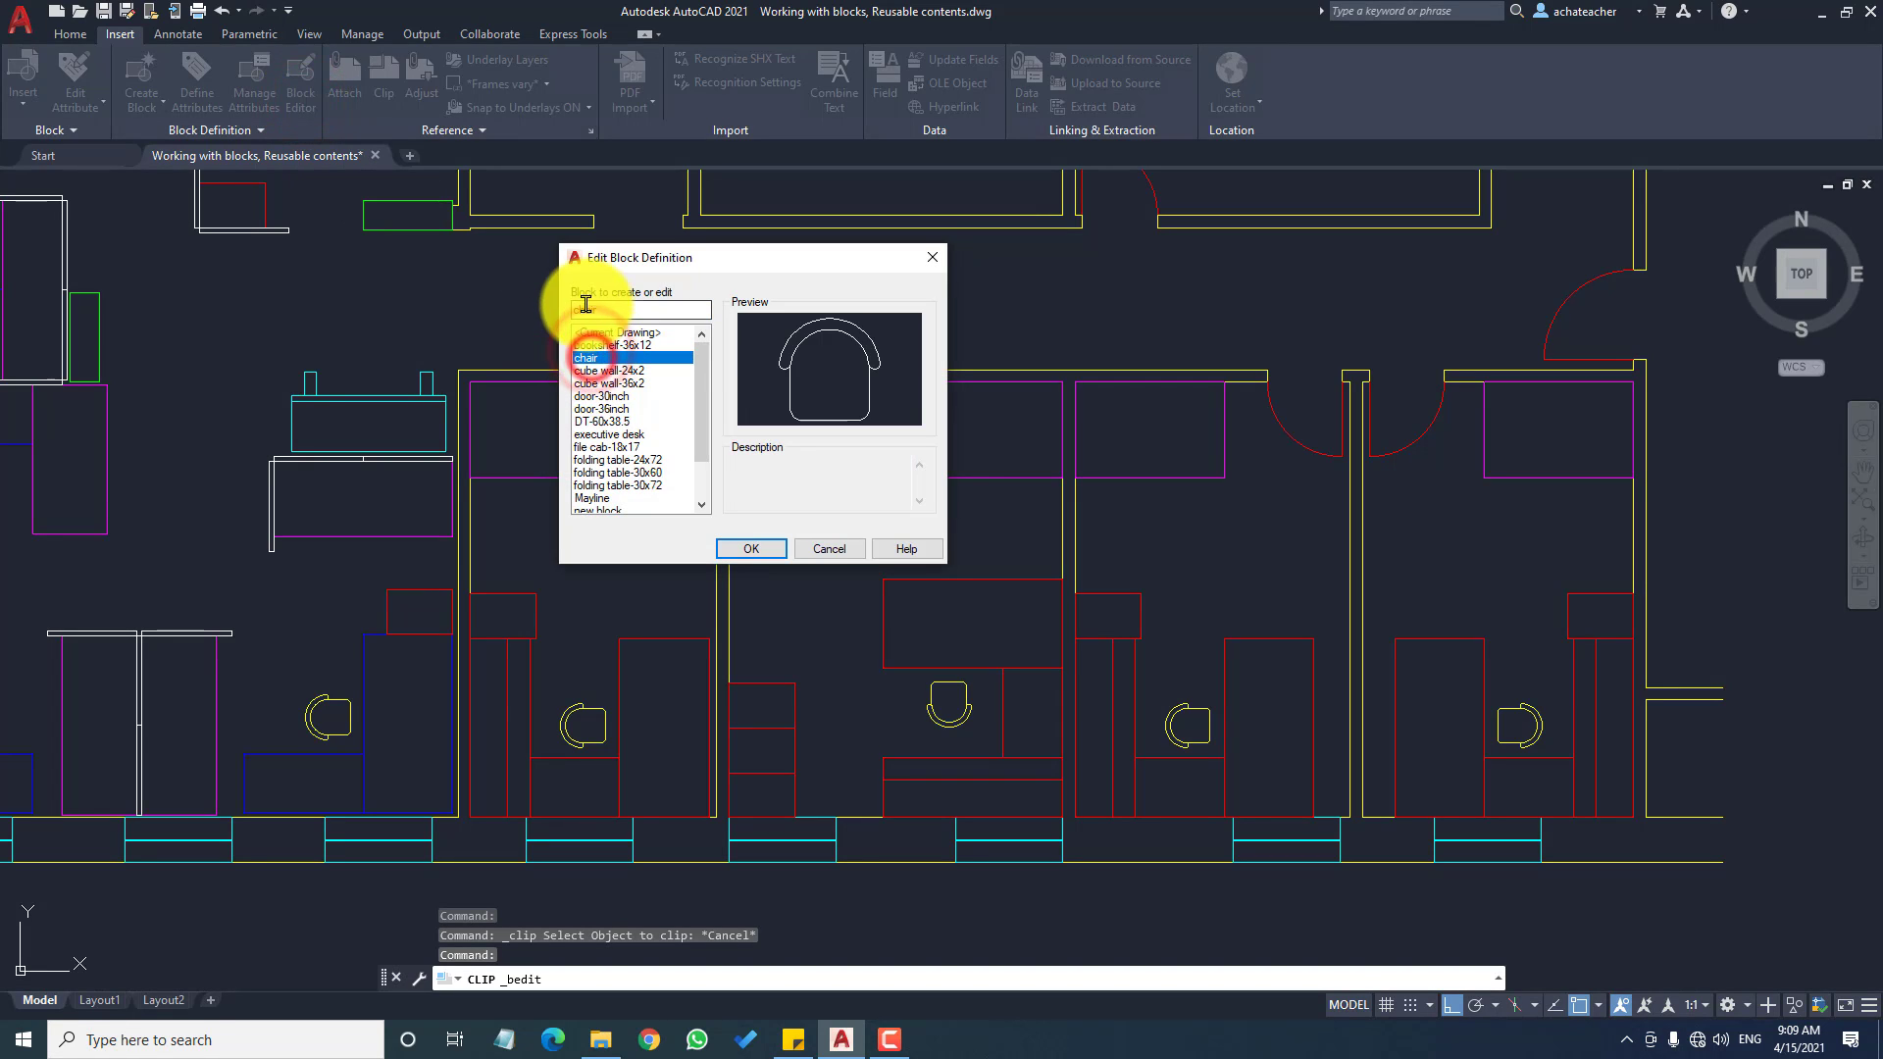
{"action": "left_click", "coordinate": [930, 261]}
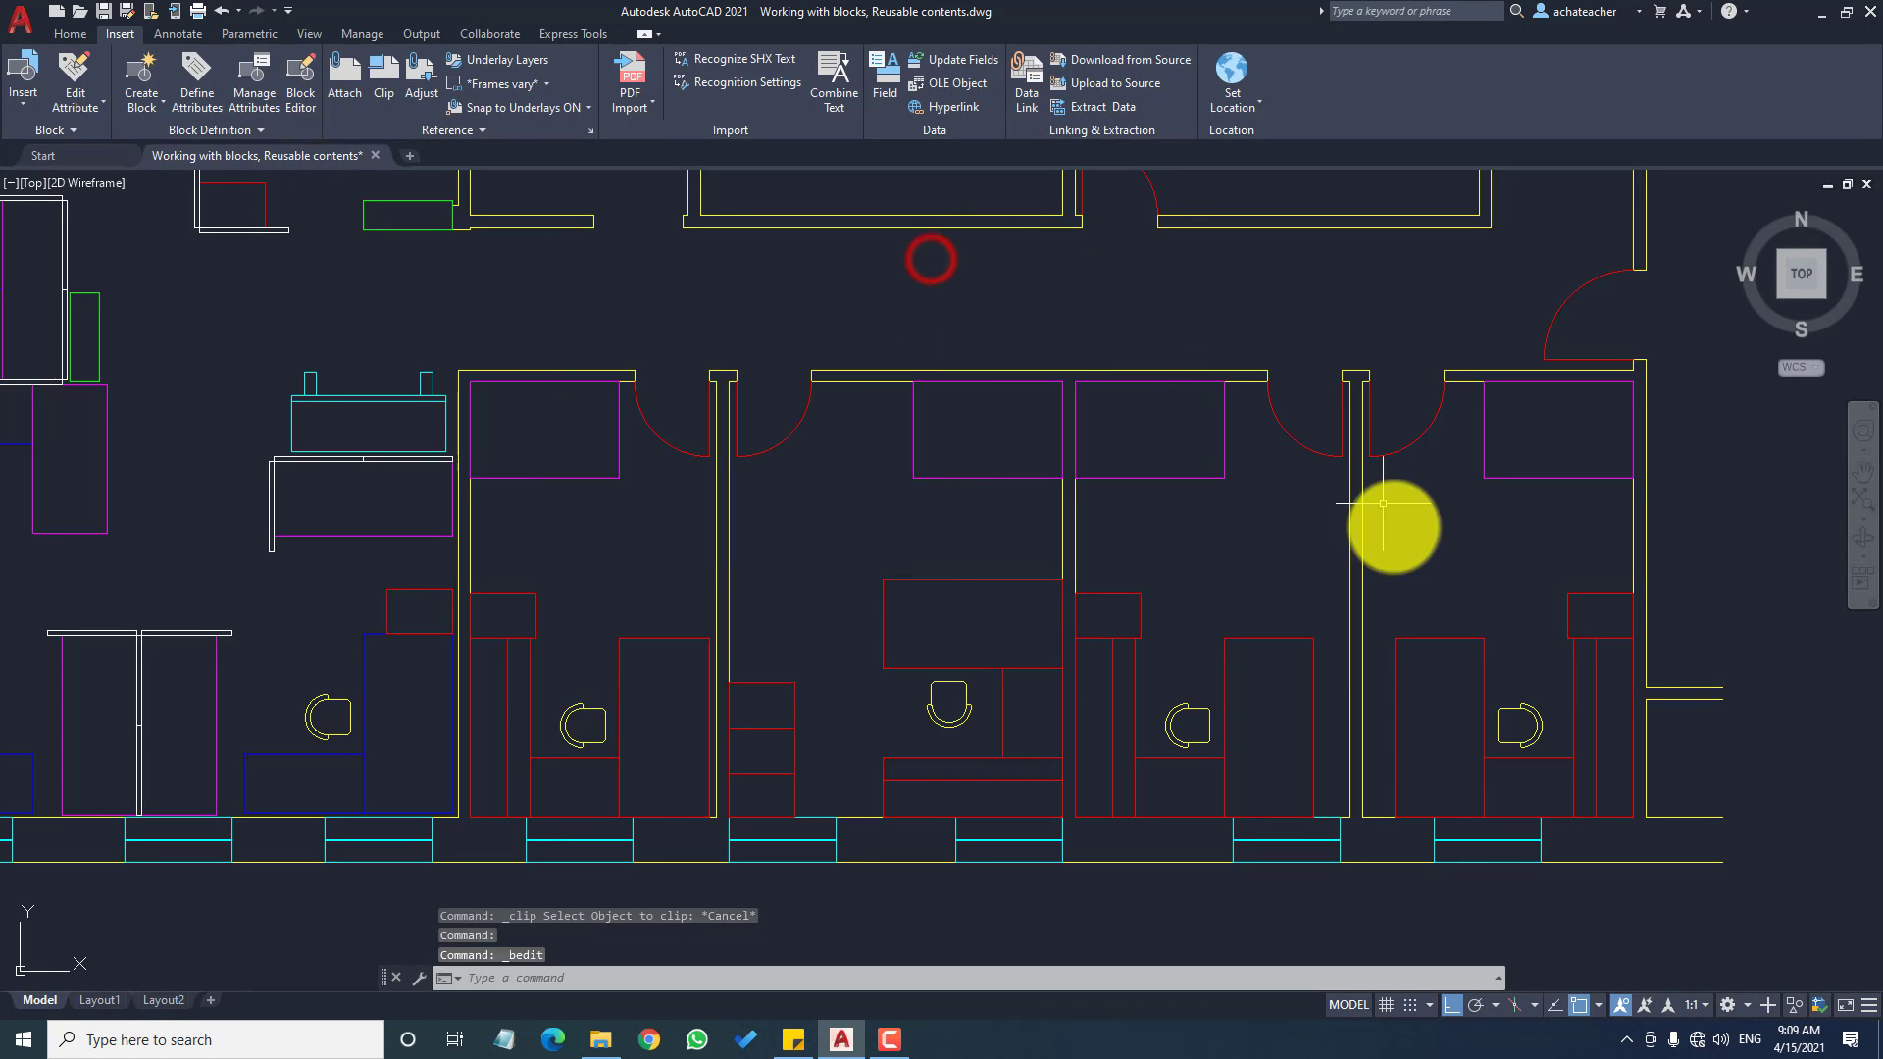
Step: Open the middle office's chair block in the Block Editor and display the drawing and modifying tools
{"action": "double_click", "coordinate": [966, 697]}
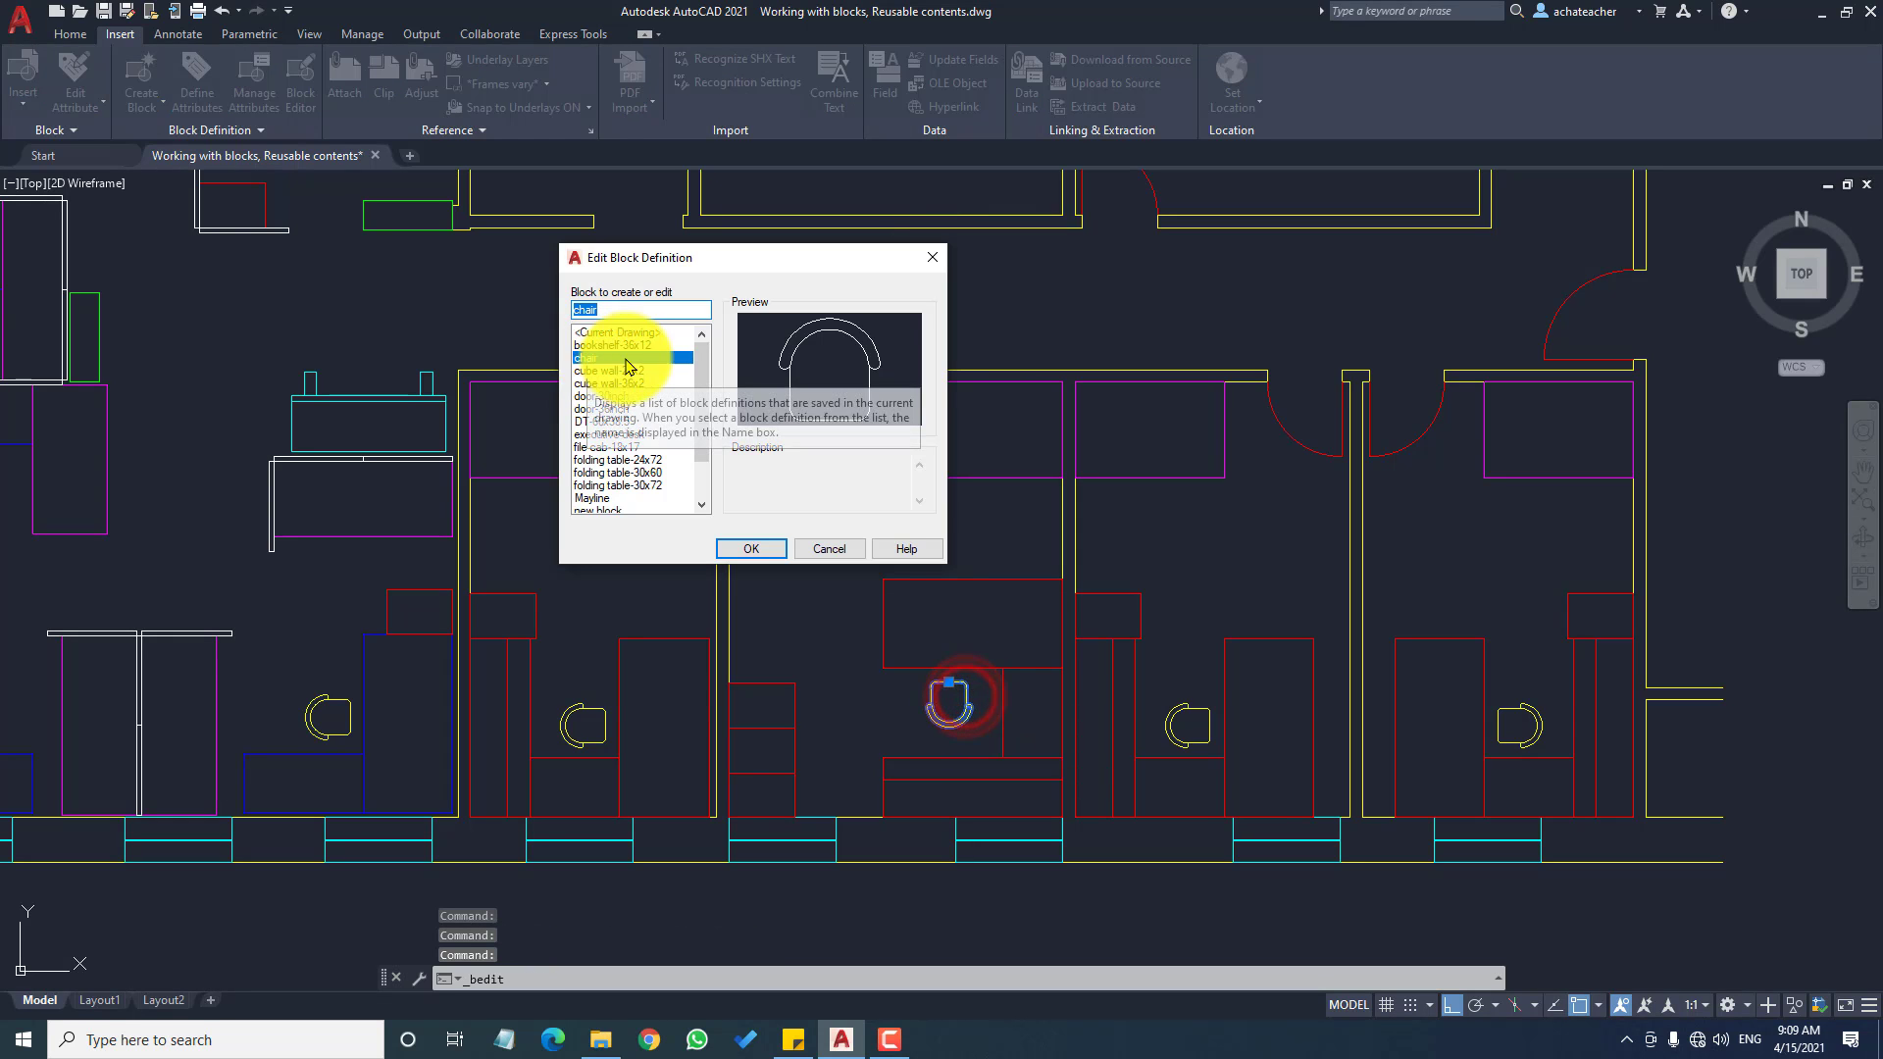
{"action": "left_click", "coordinate": [753, 551]}
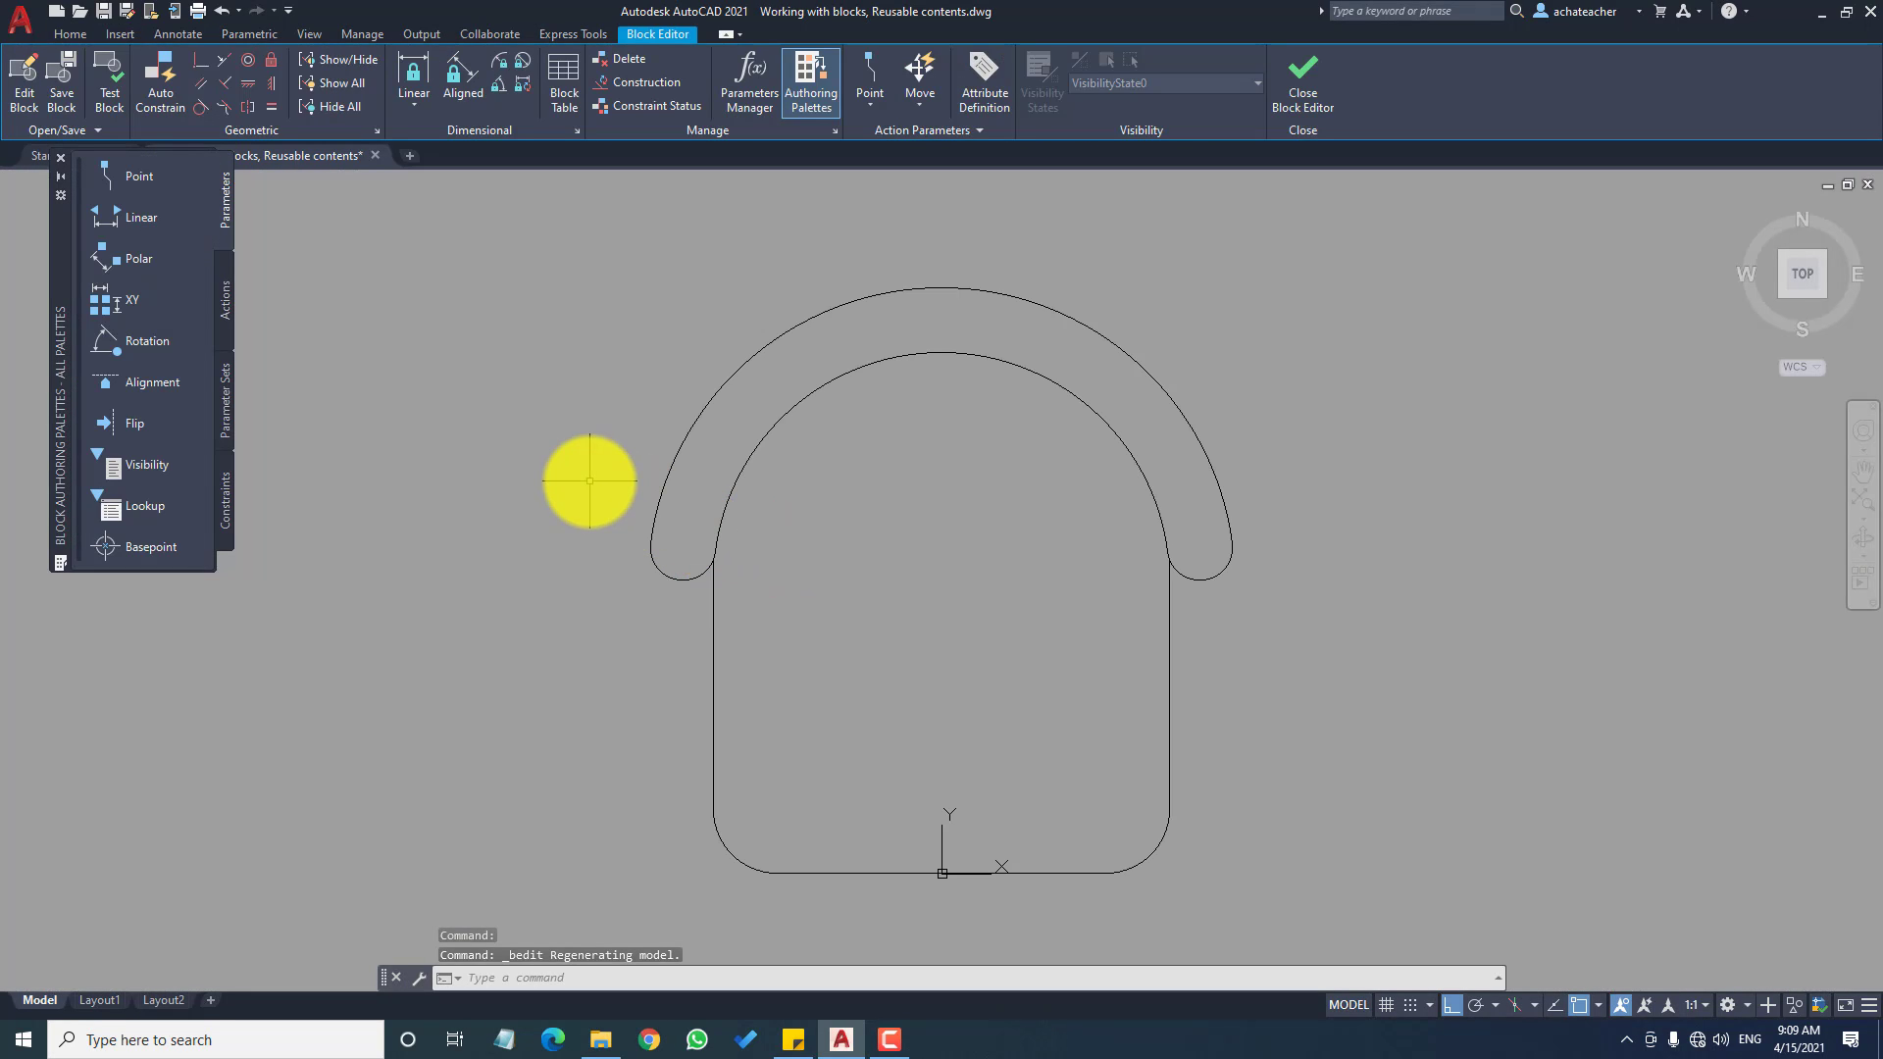
{"action": "left_click", "coordinate": [77, 35]}
{"action": "left_click", "coordinate": [121, 36]}
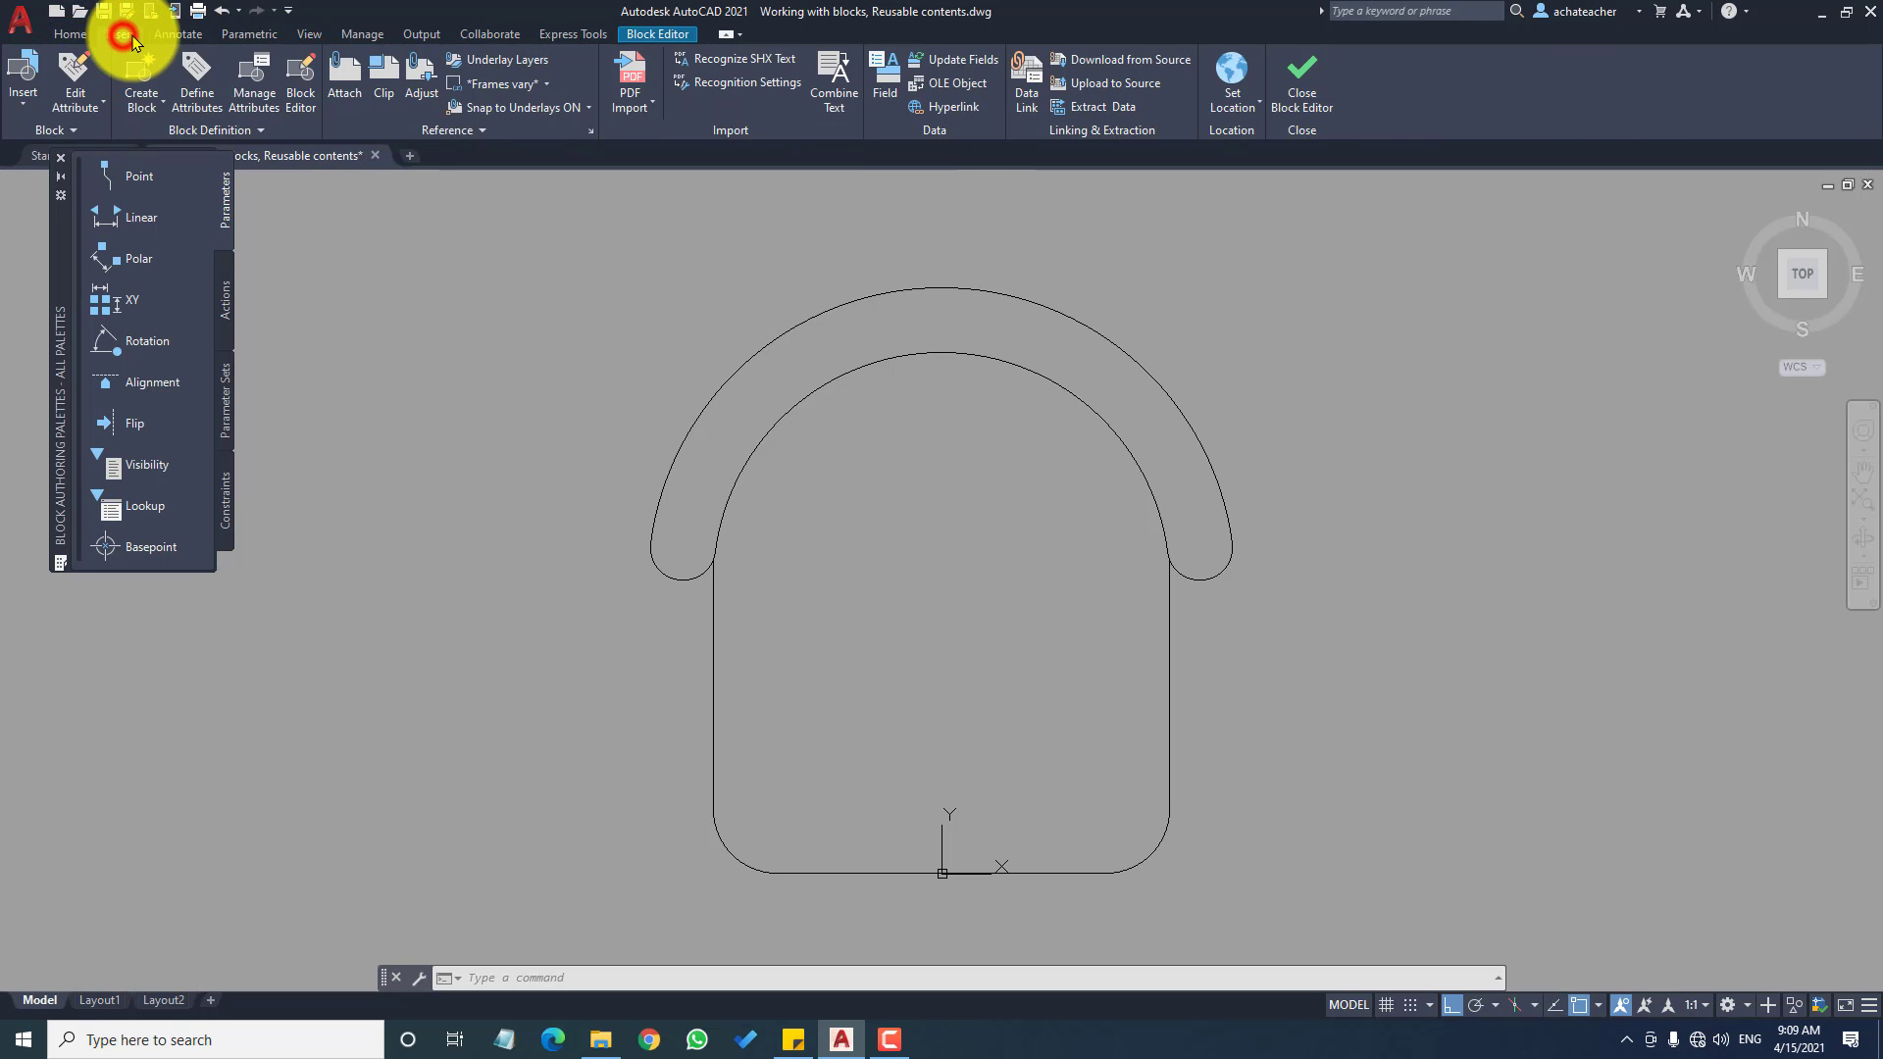
{"action": "left_click", "coordinate": [54, 37]}
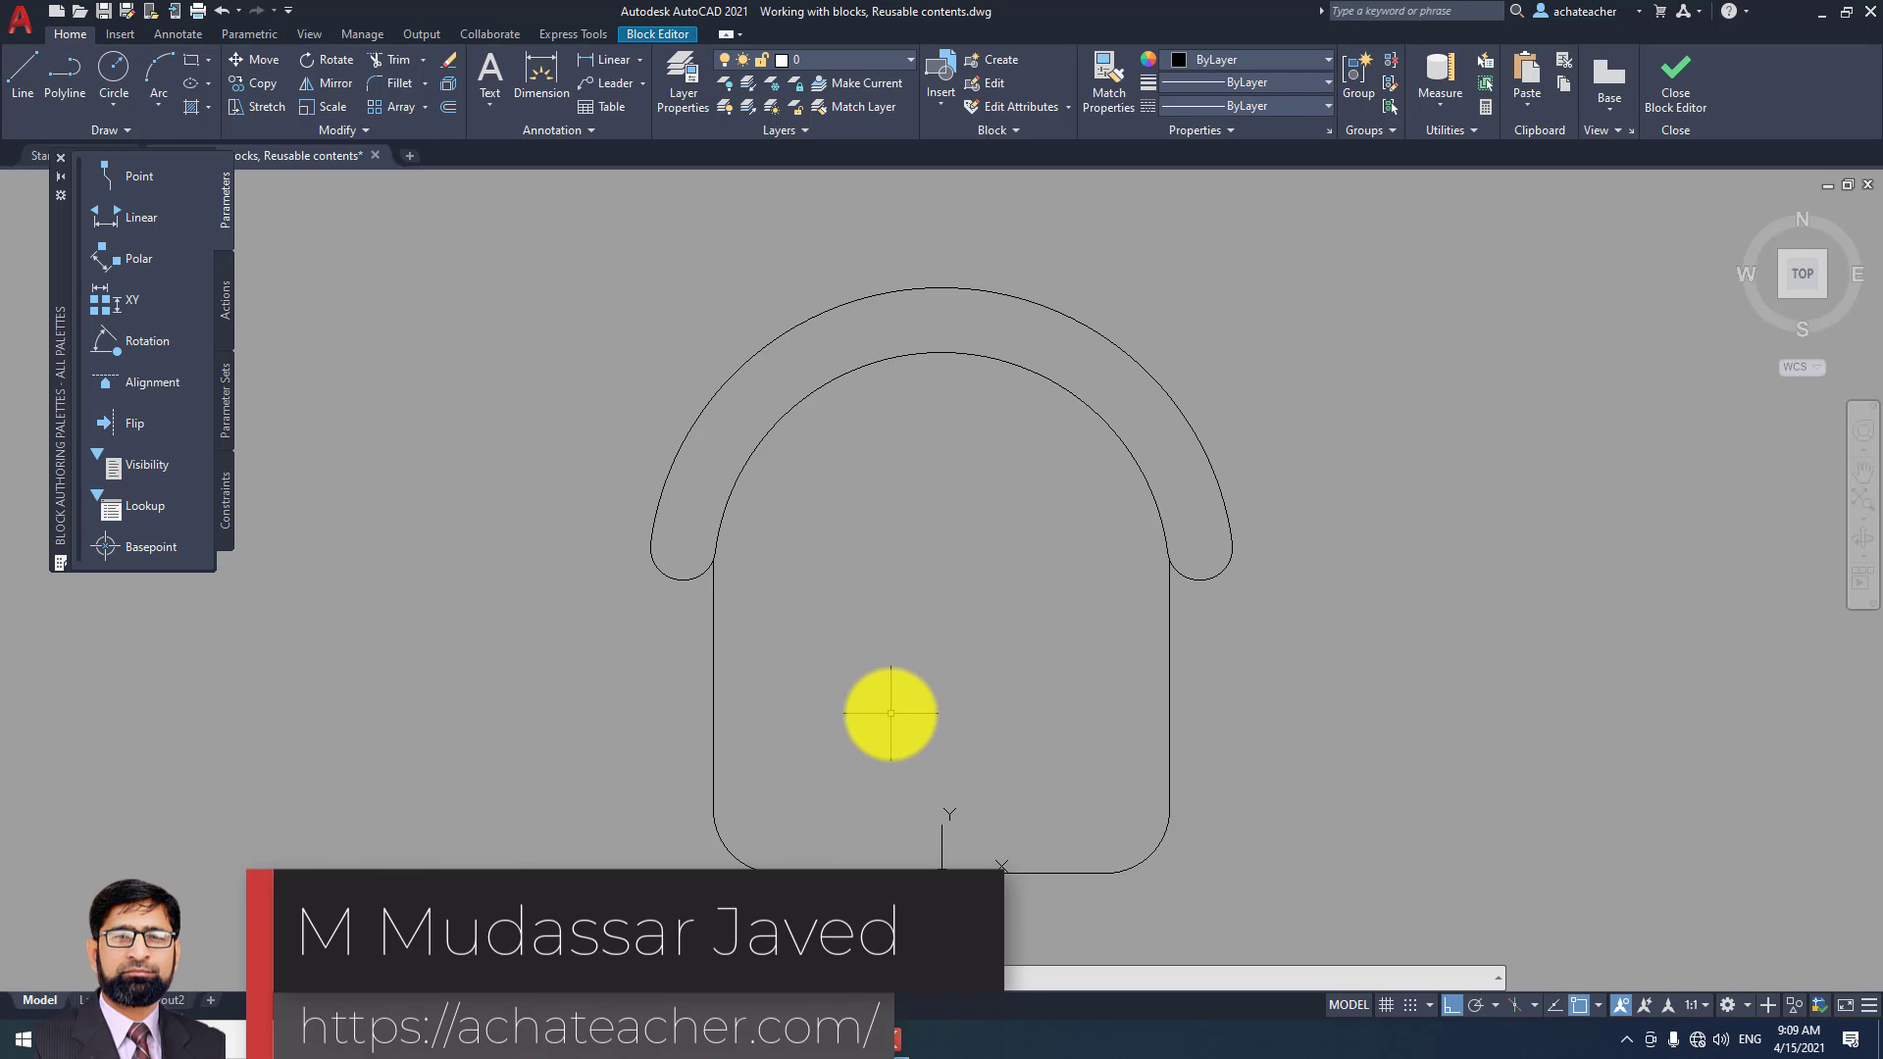
Step: Stretch the lower-right corner of the chair seat 2 inches to the left
{"action": "left_click", "coordinate": [260, 110]}
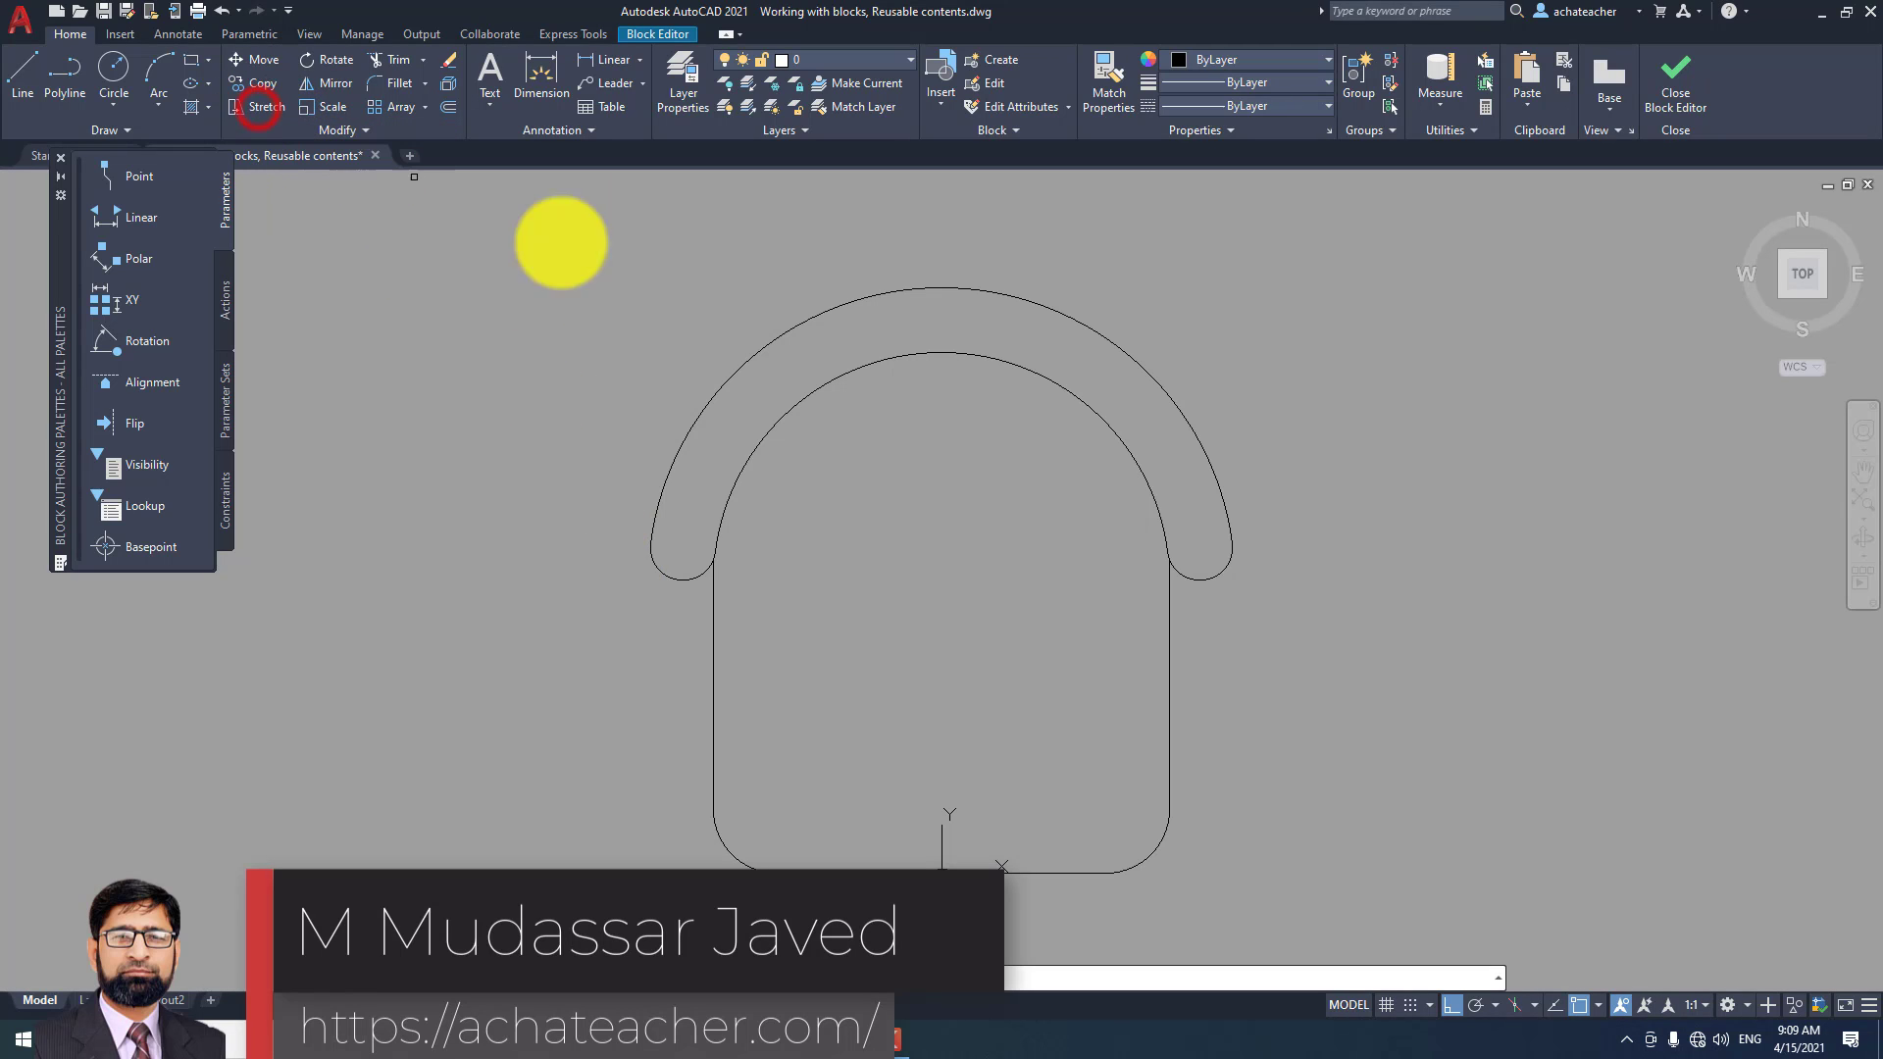
{"action": "left_click", "coordinate": [1308, 726]}
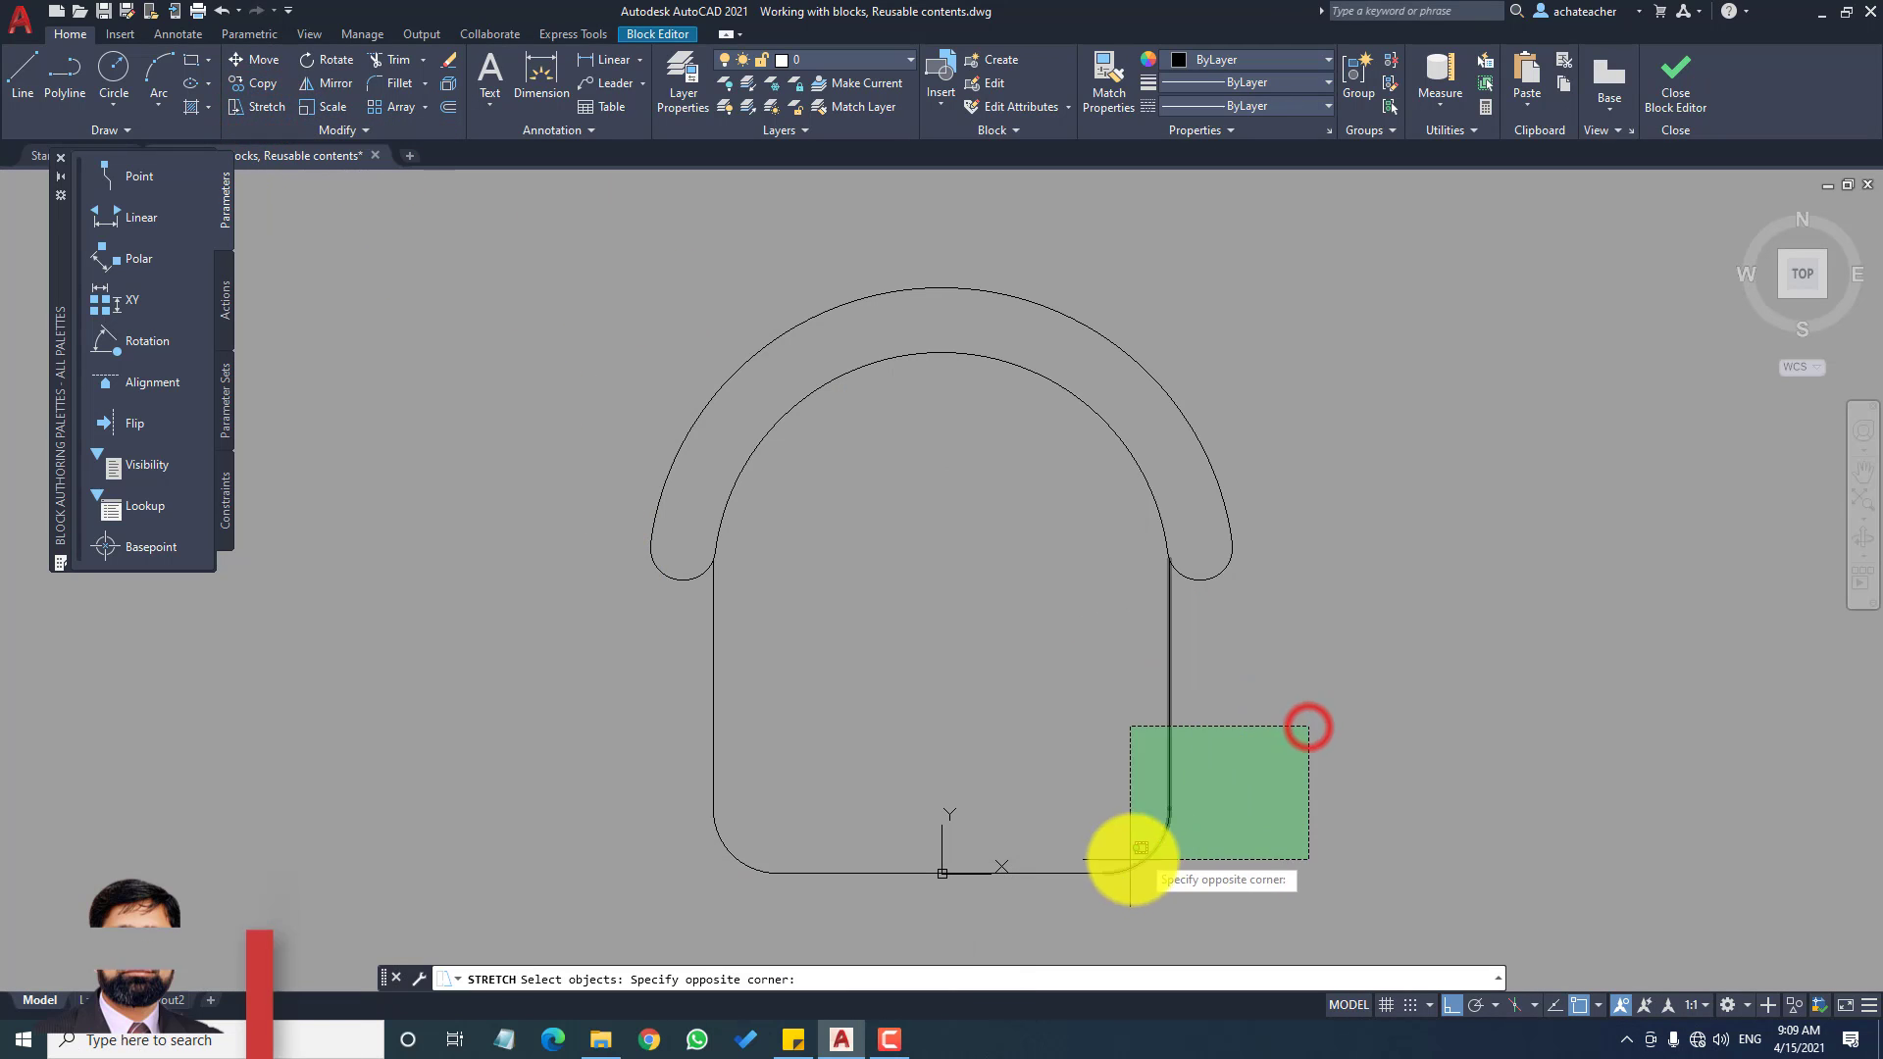
{"action": "left_click", "coordinate": [1042, 899]}
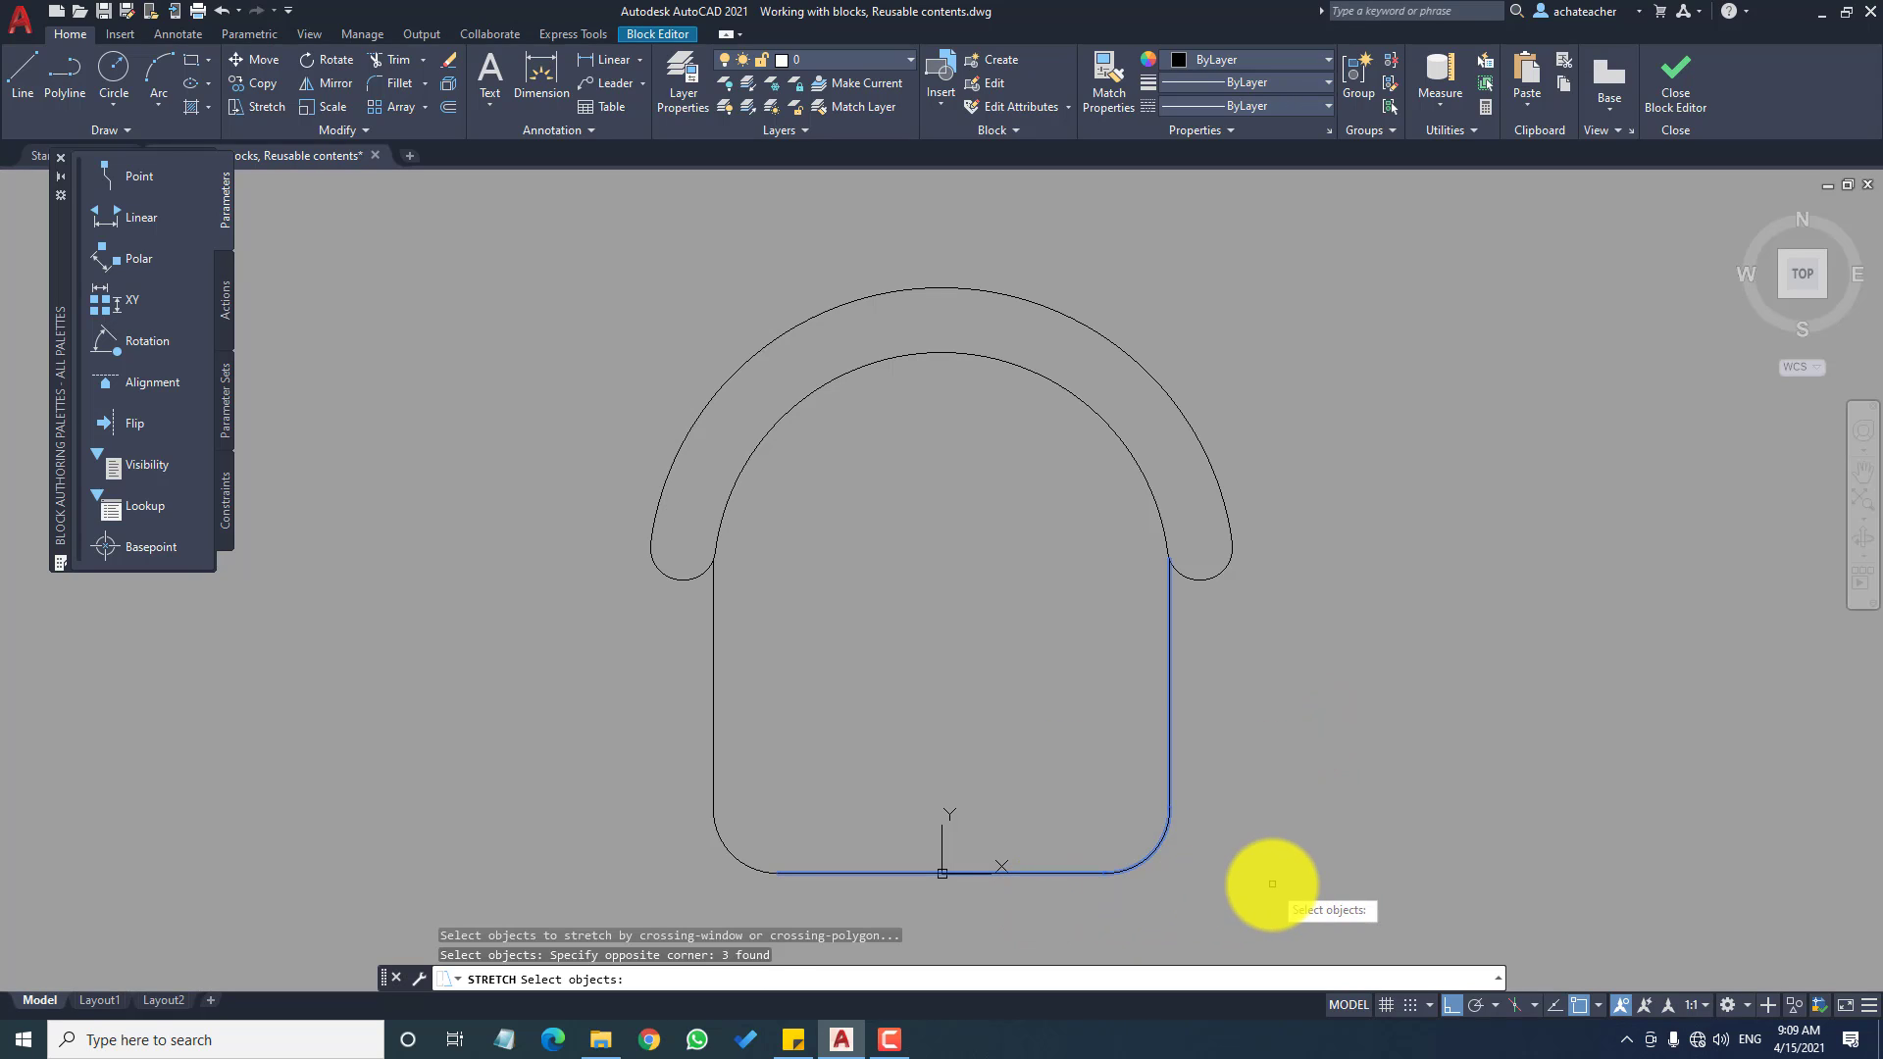
{"action": "key", "text": "Return"}
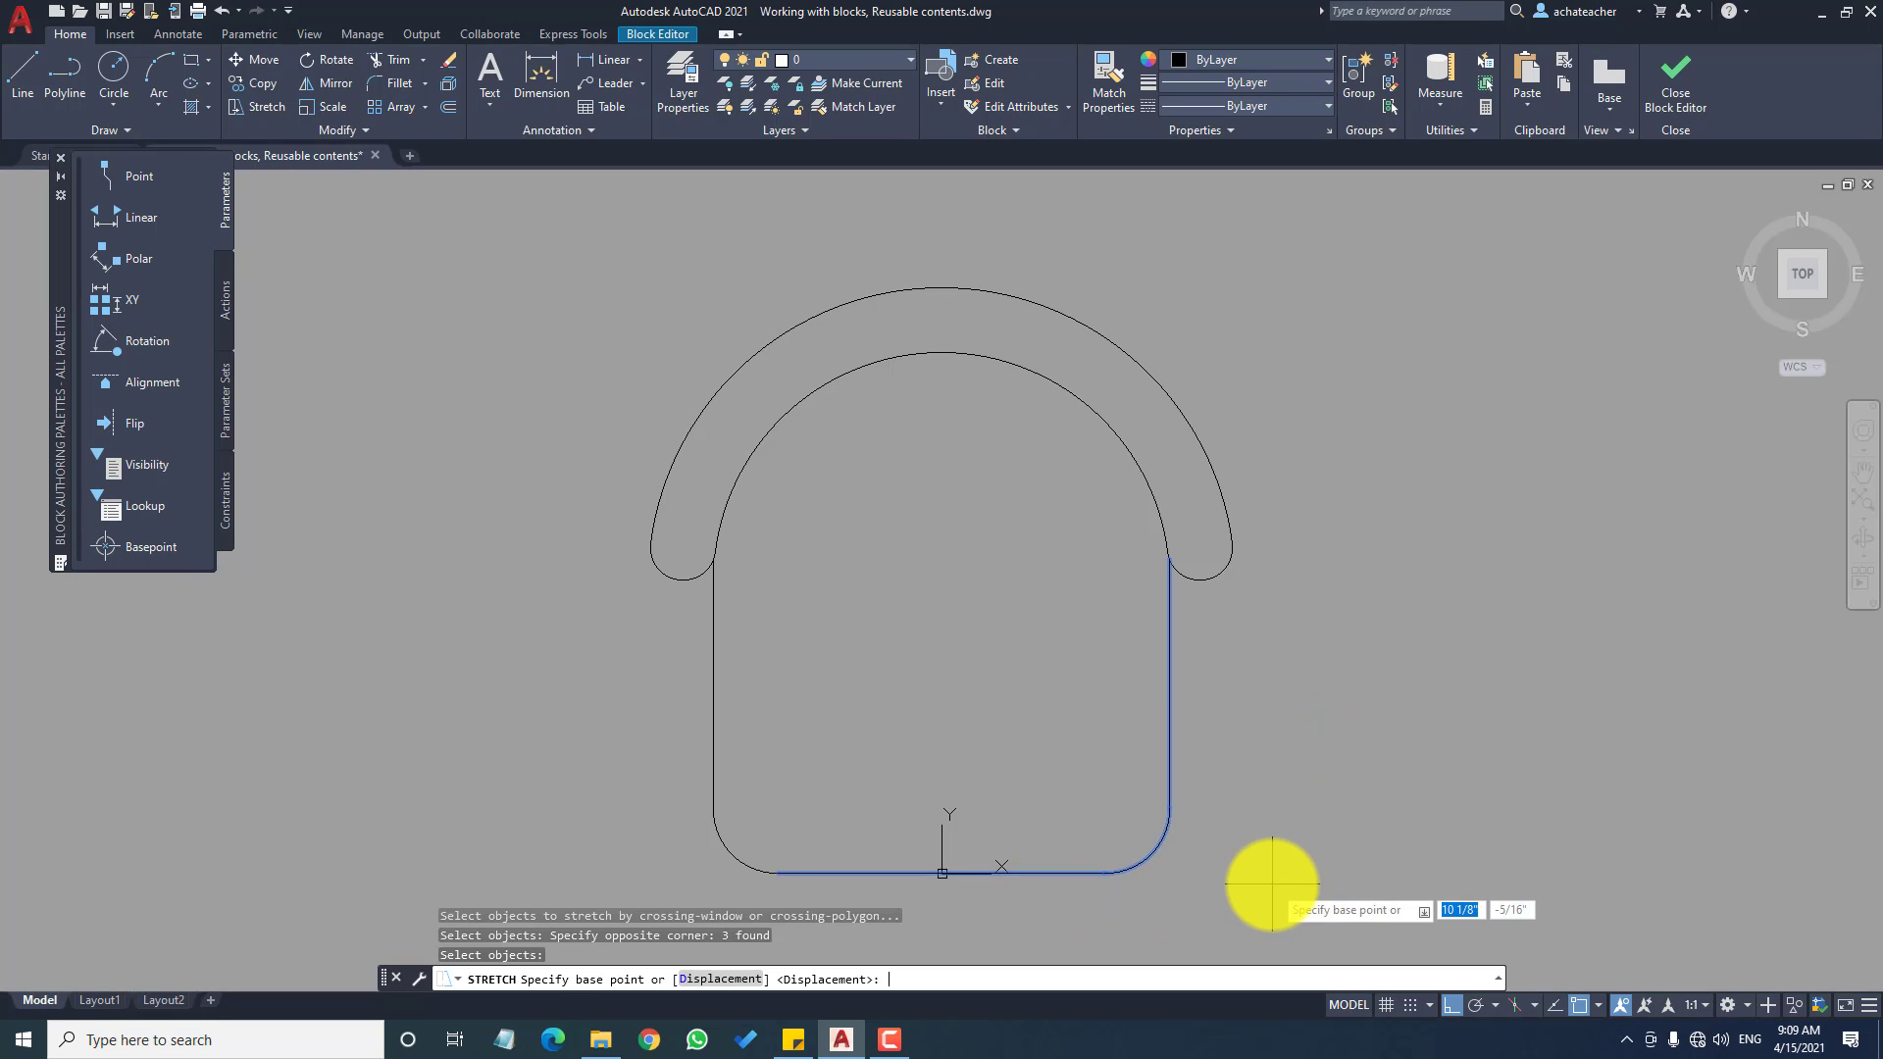
{"action": "left_click", "coordinate": [1371, 878]}
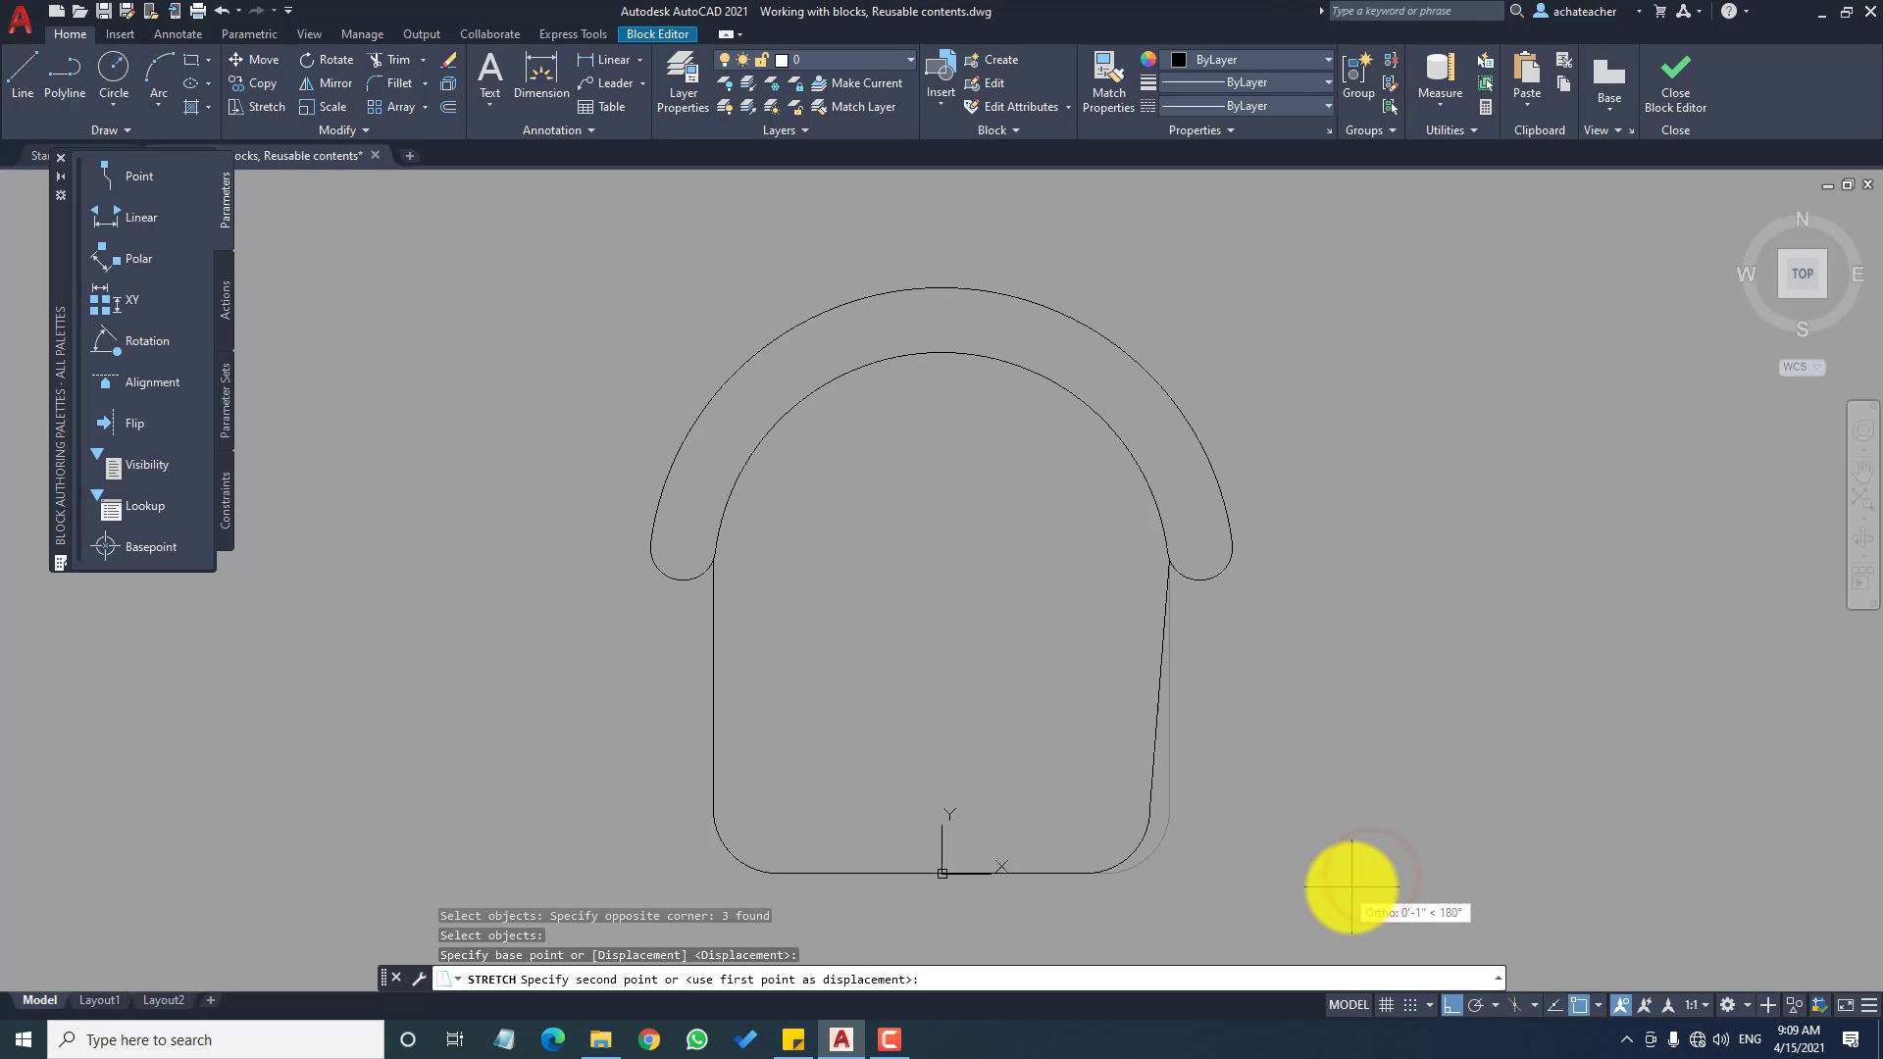
{"action": "type", "text": "2"}
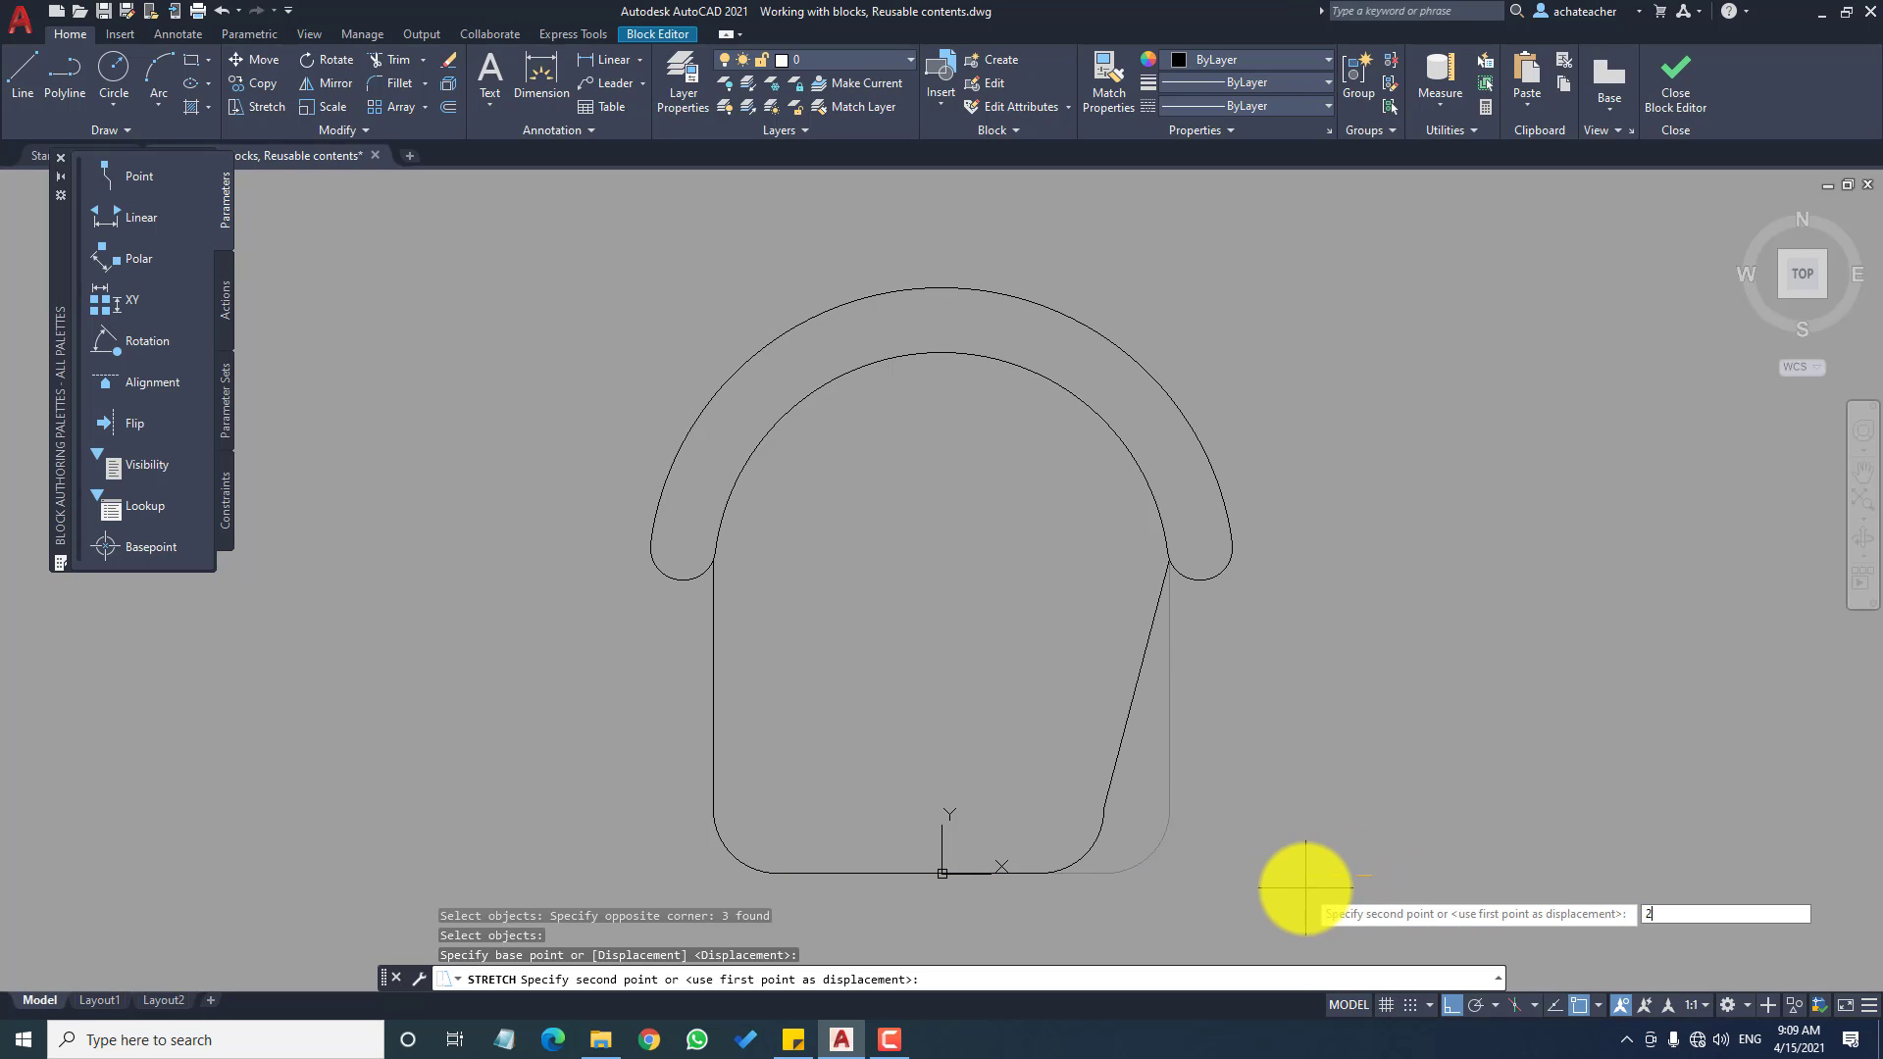
{"action": "key", "text": "Return"}
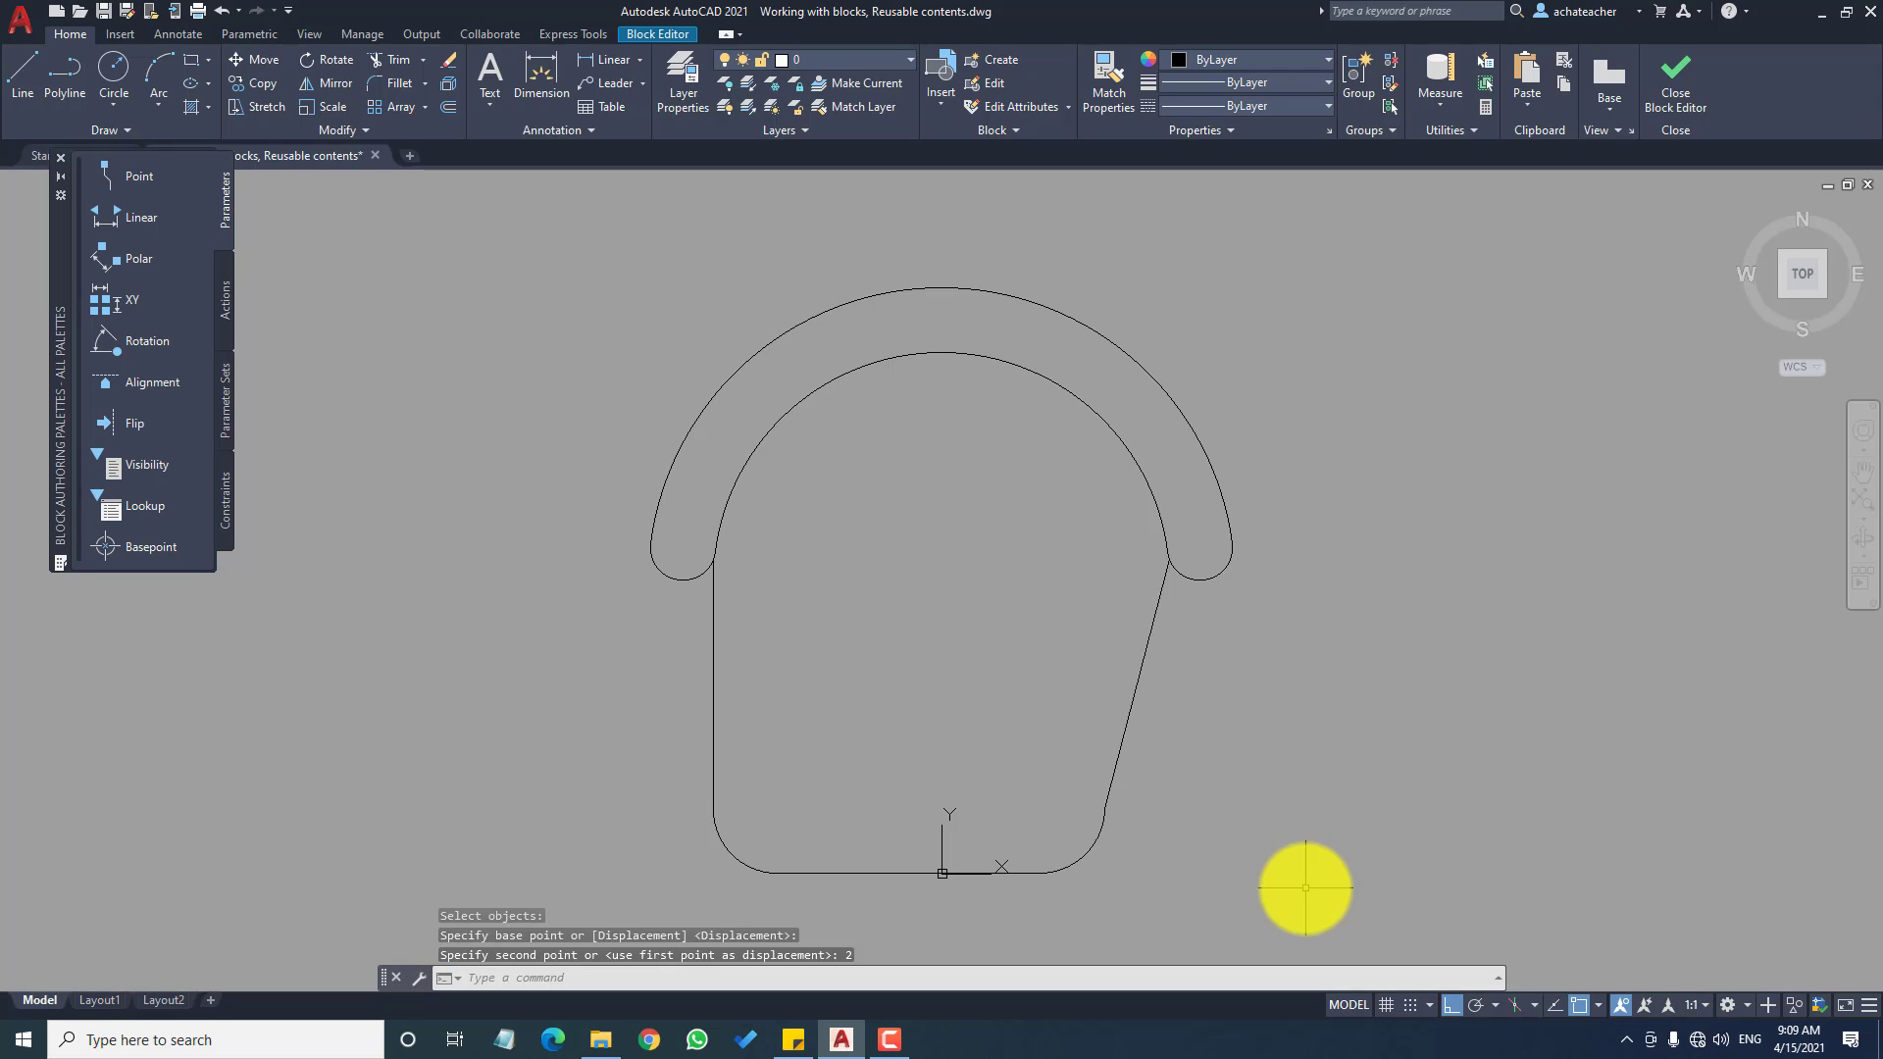
Step: Stretch the lower-left corner of the chair seat 2 inches to the right
{"action": "left_click", "coordinate": [261, 109]}
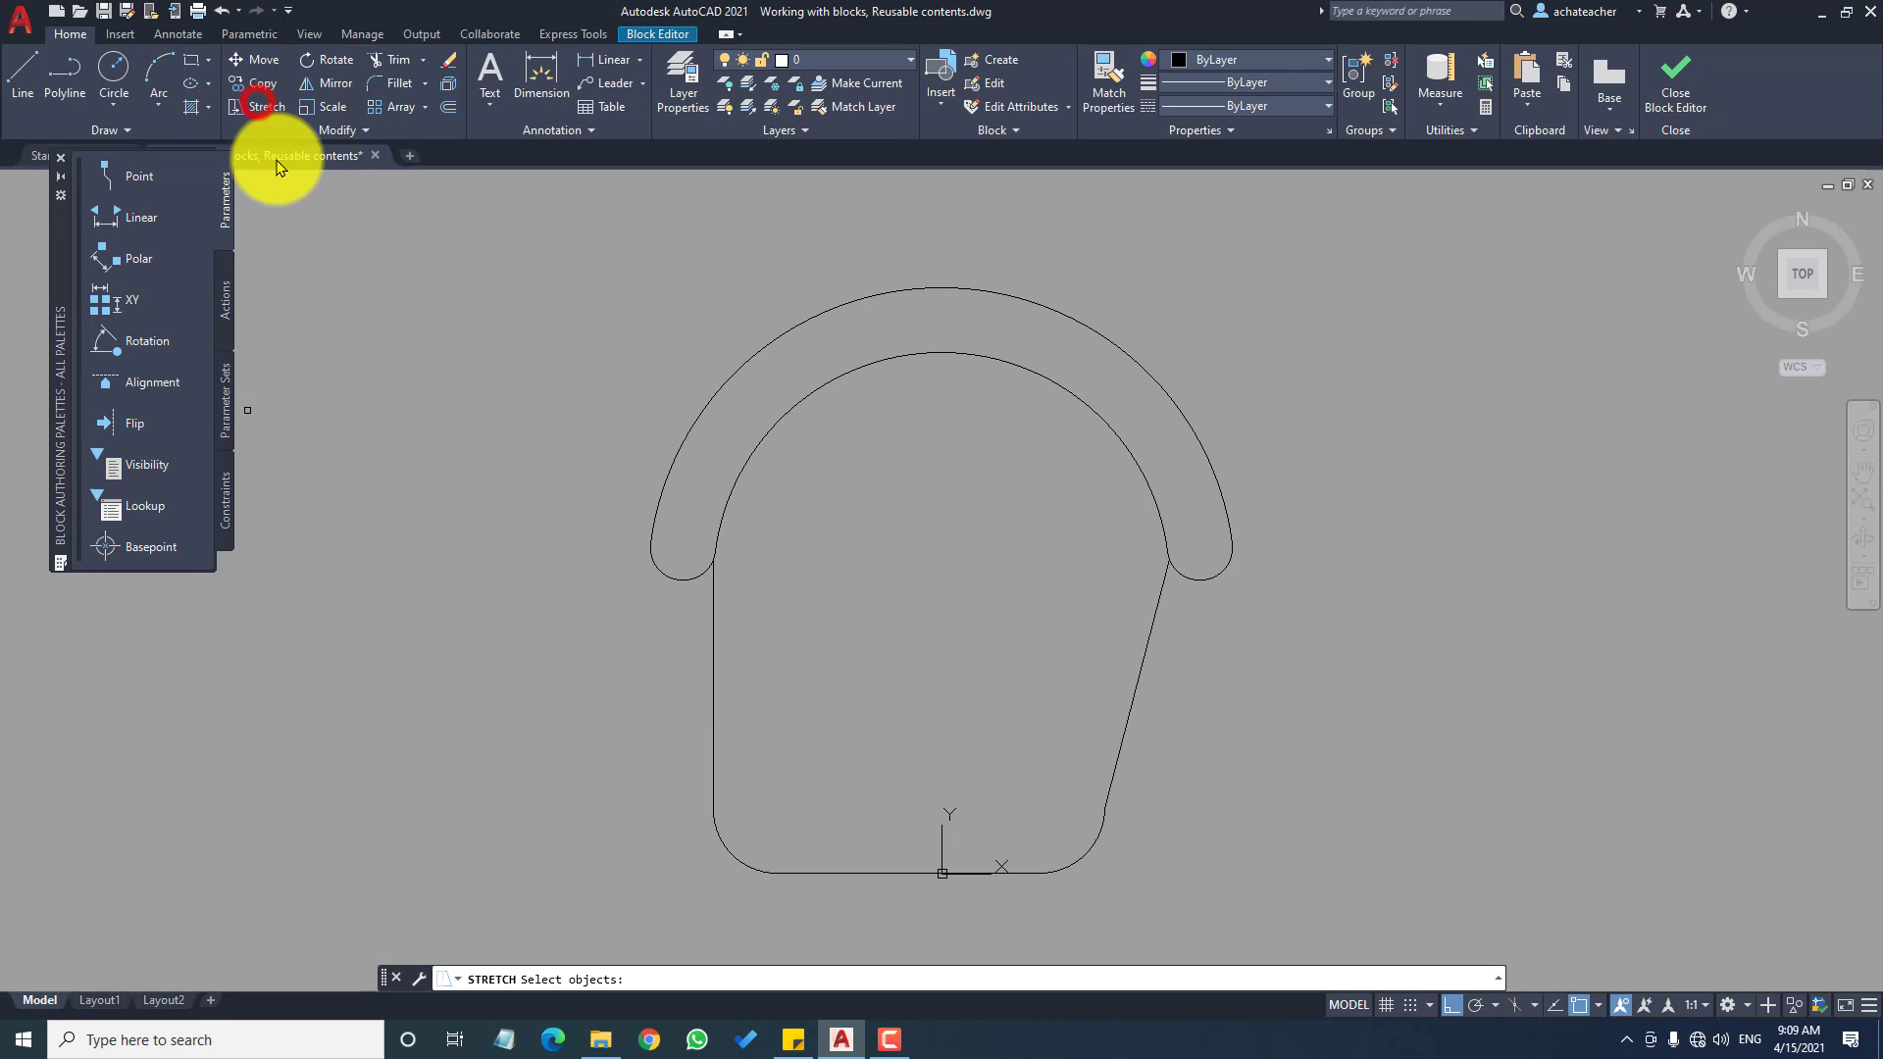
{"action": "left_click", "coordinate": [846, 710]}
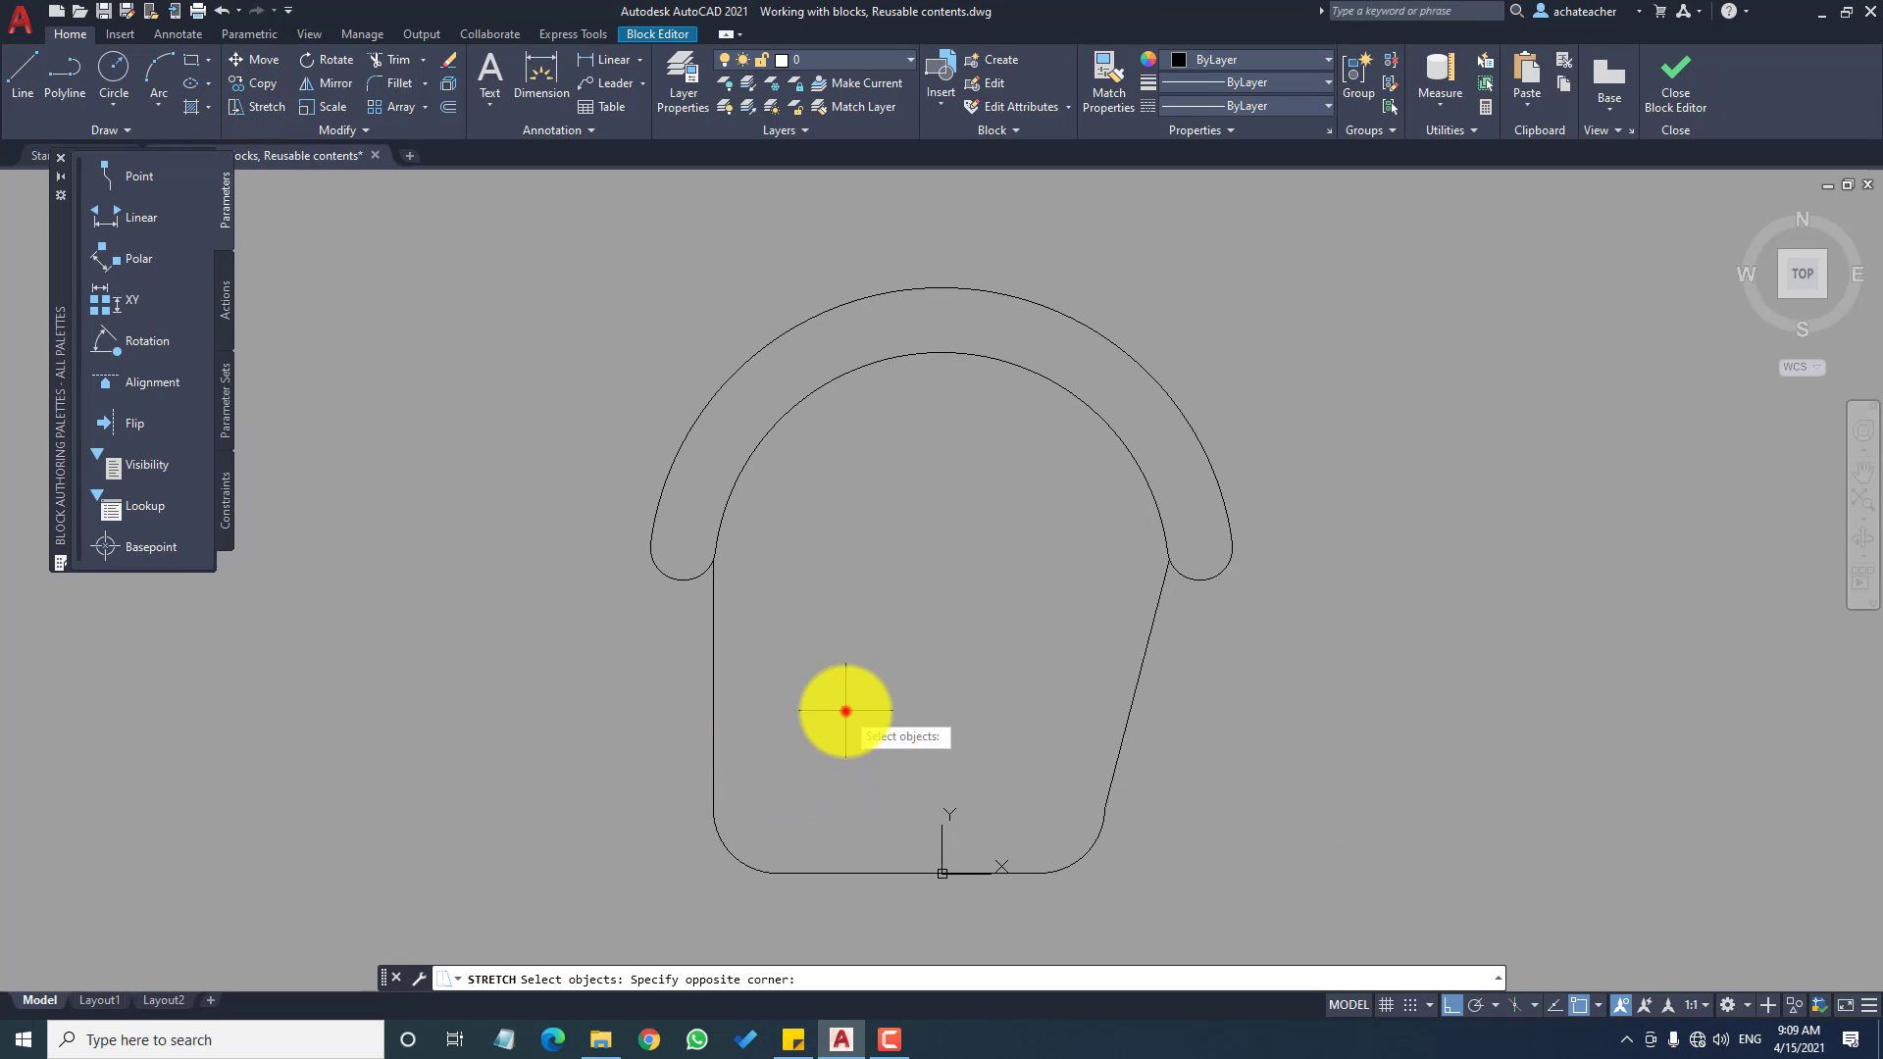
{"action": "left_click", "coordinate": [632, 900]}
{"action": "key", "text": "Return"}
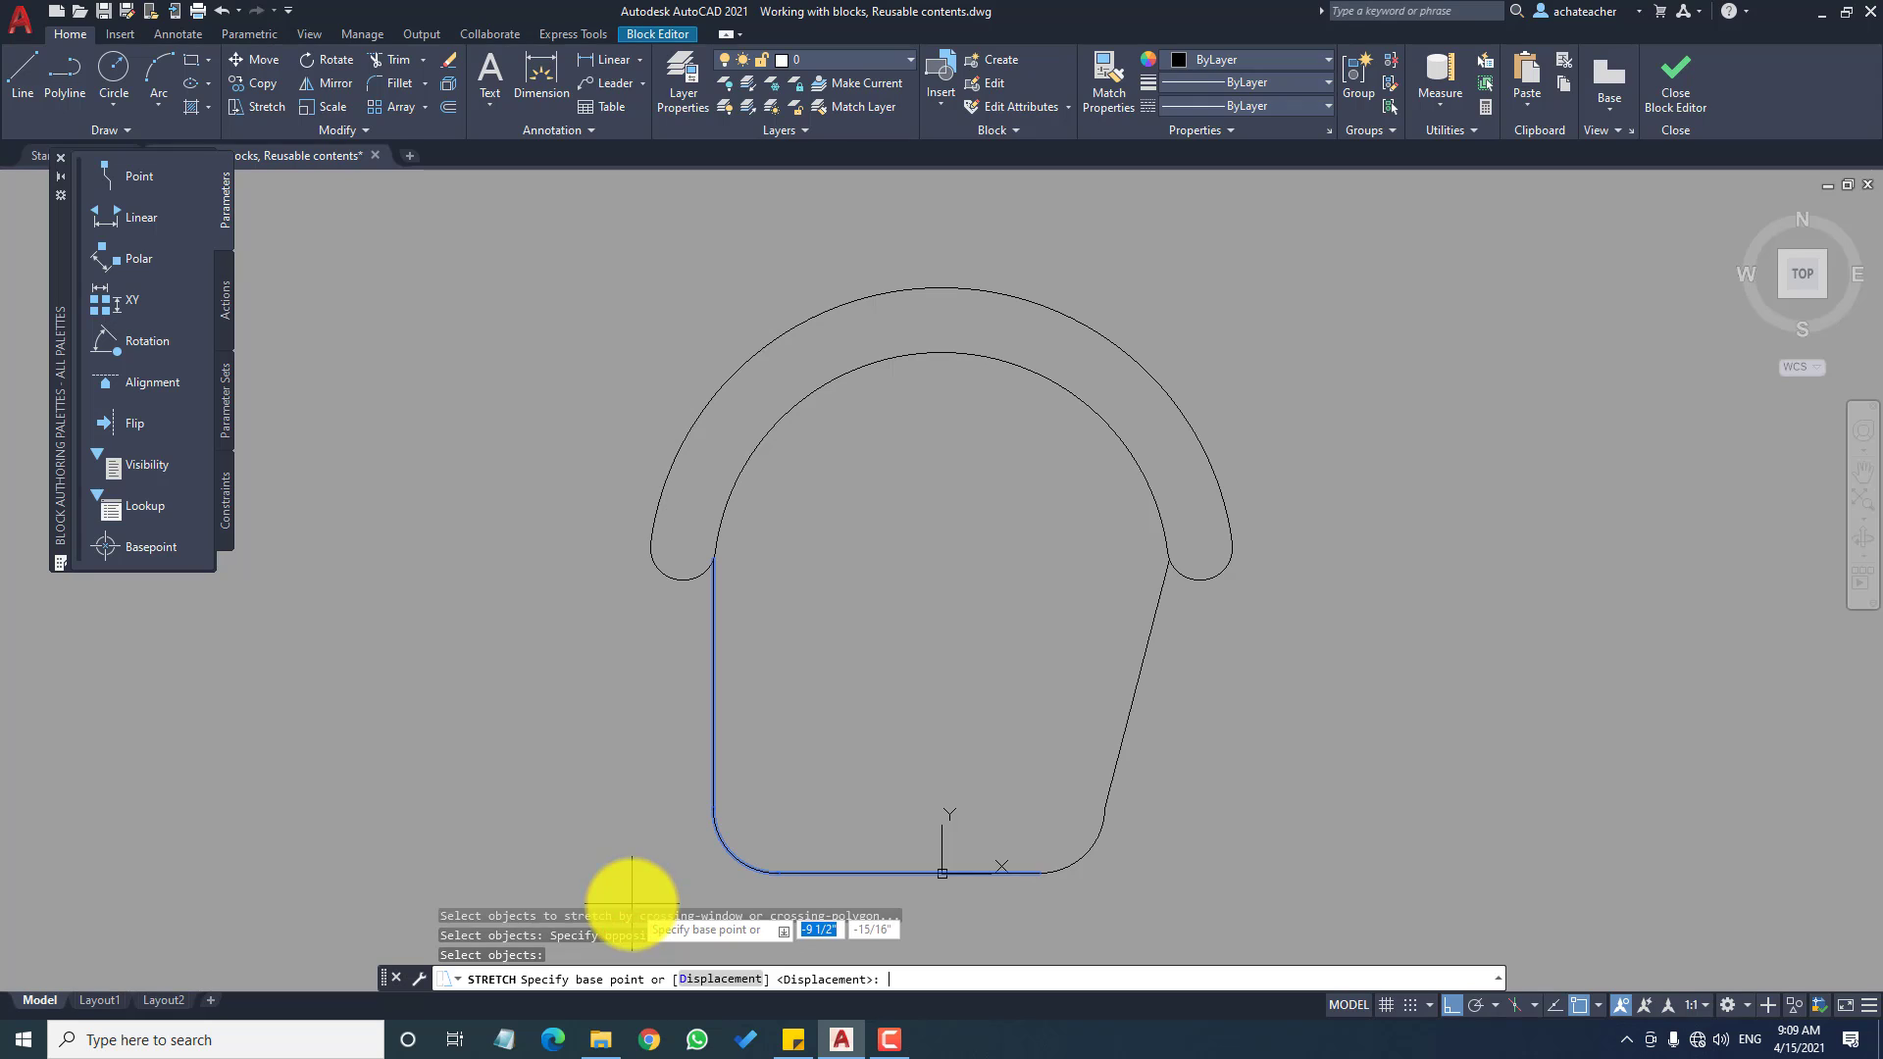
{"action": "left_click", "coordinate": [492, 878]}
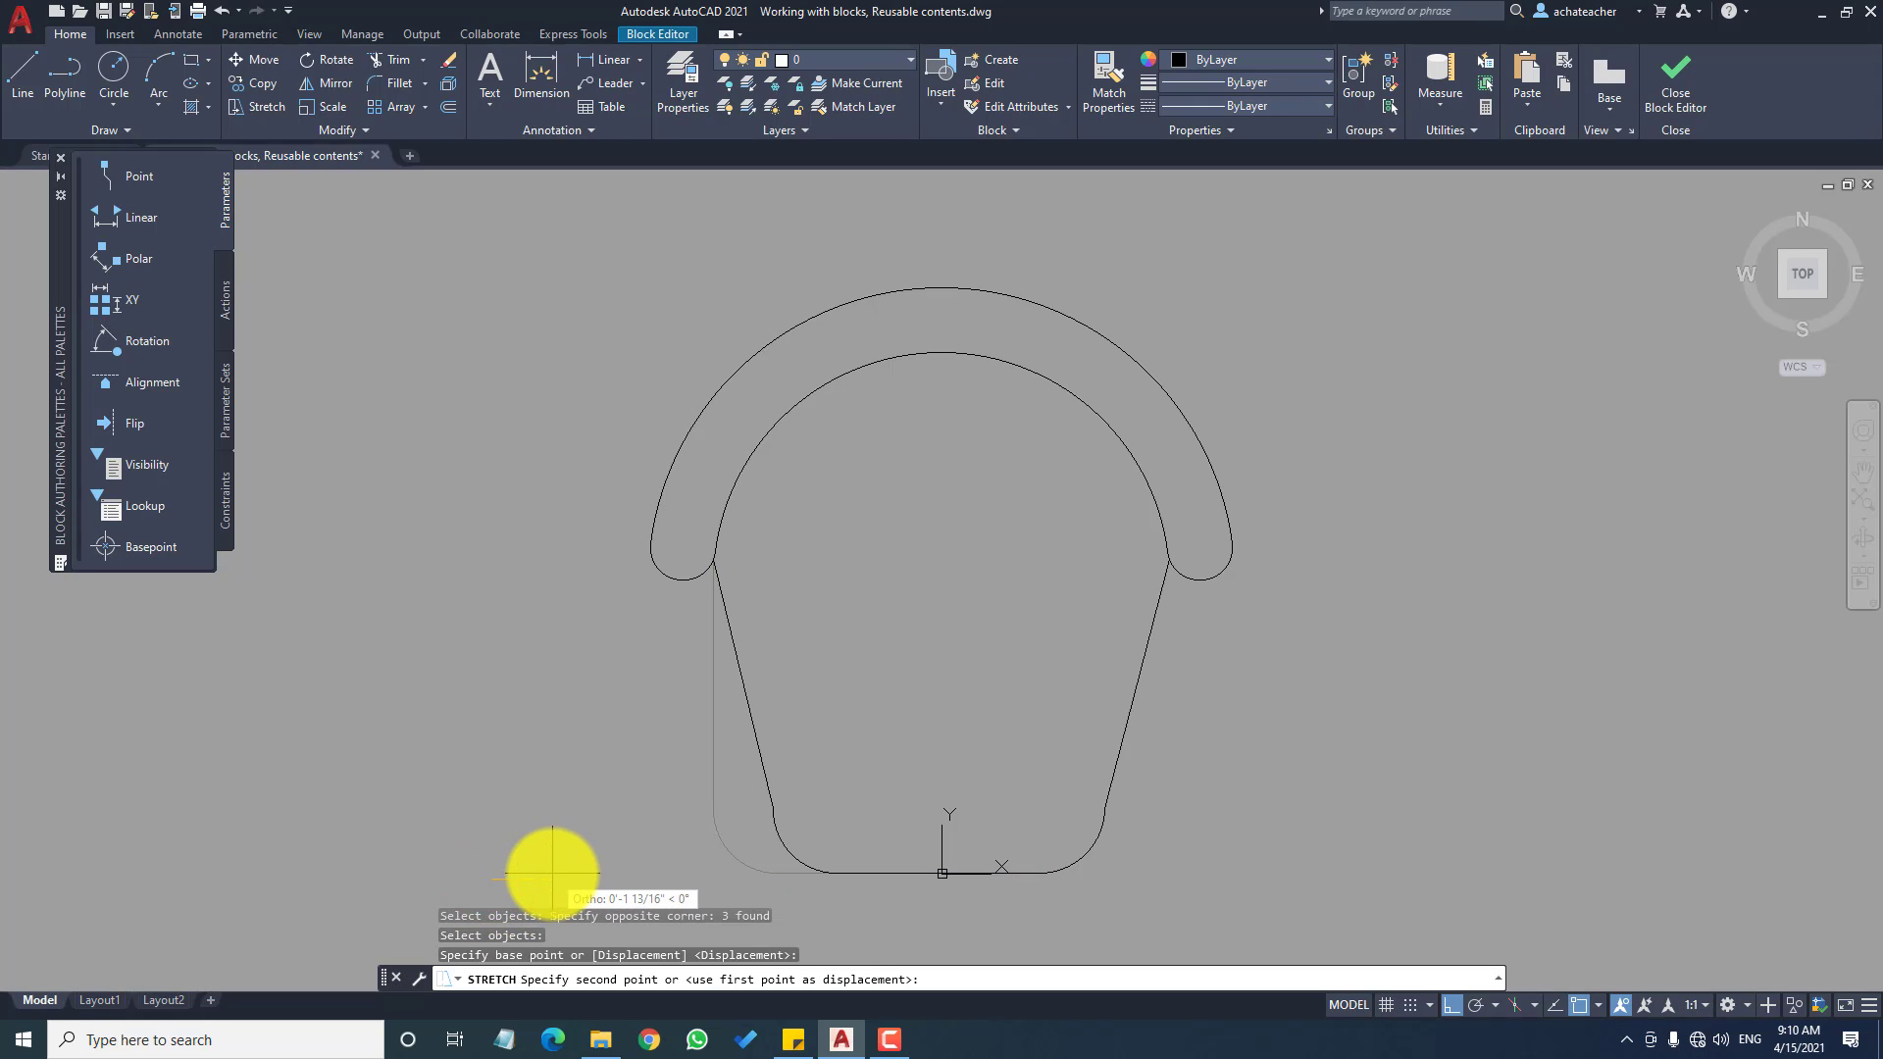
{"action": "type", "text": "2"}
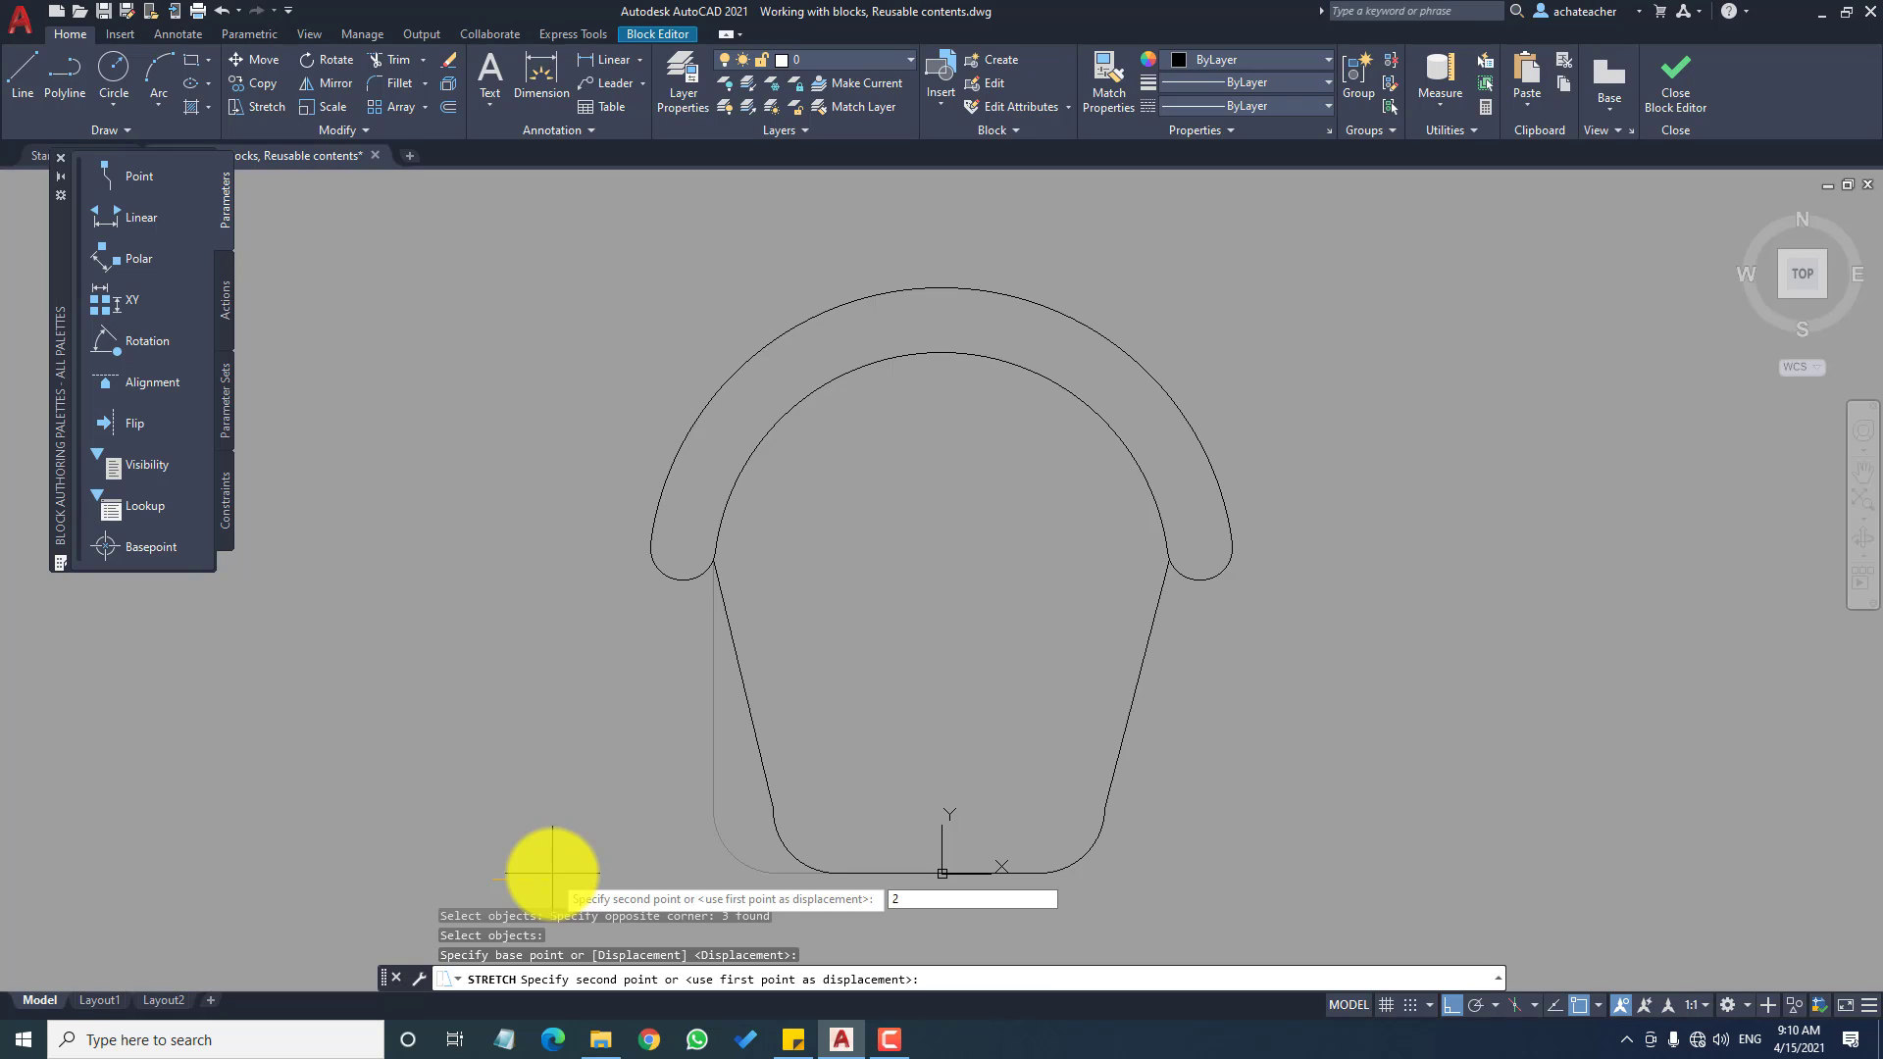
{"action": "key", "text": "Return"}
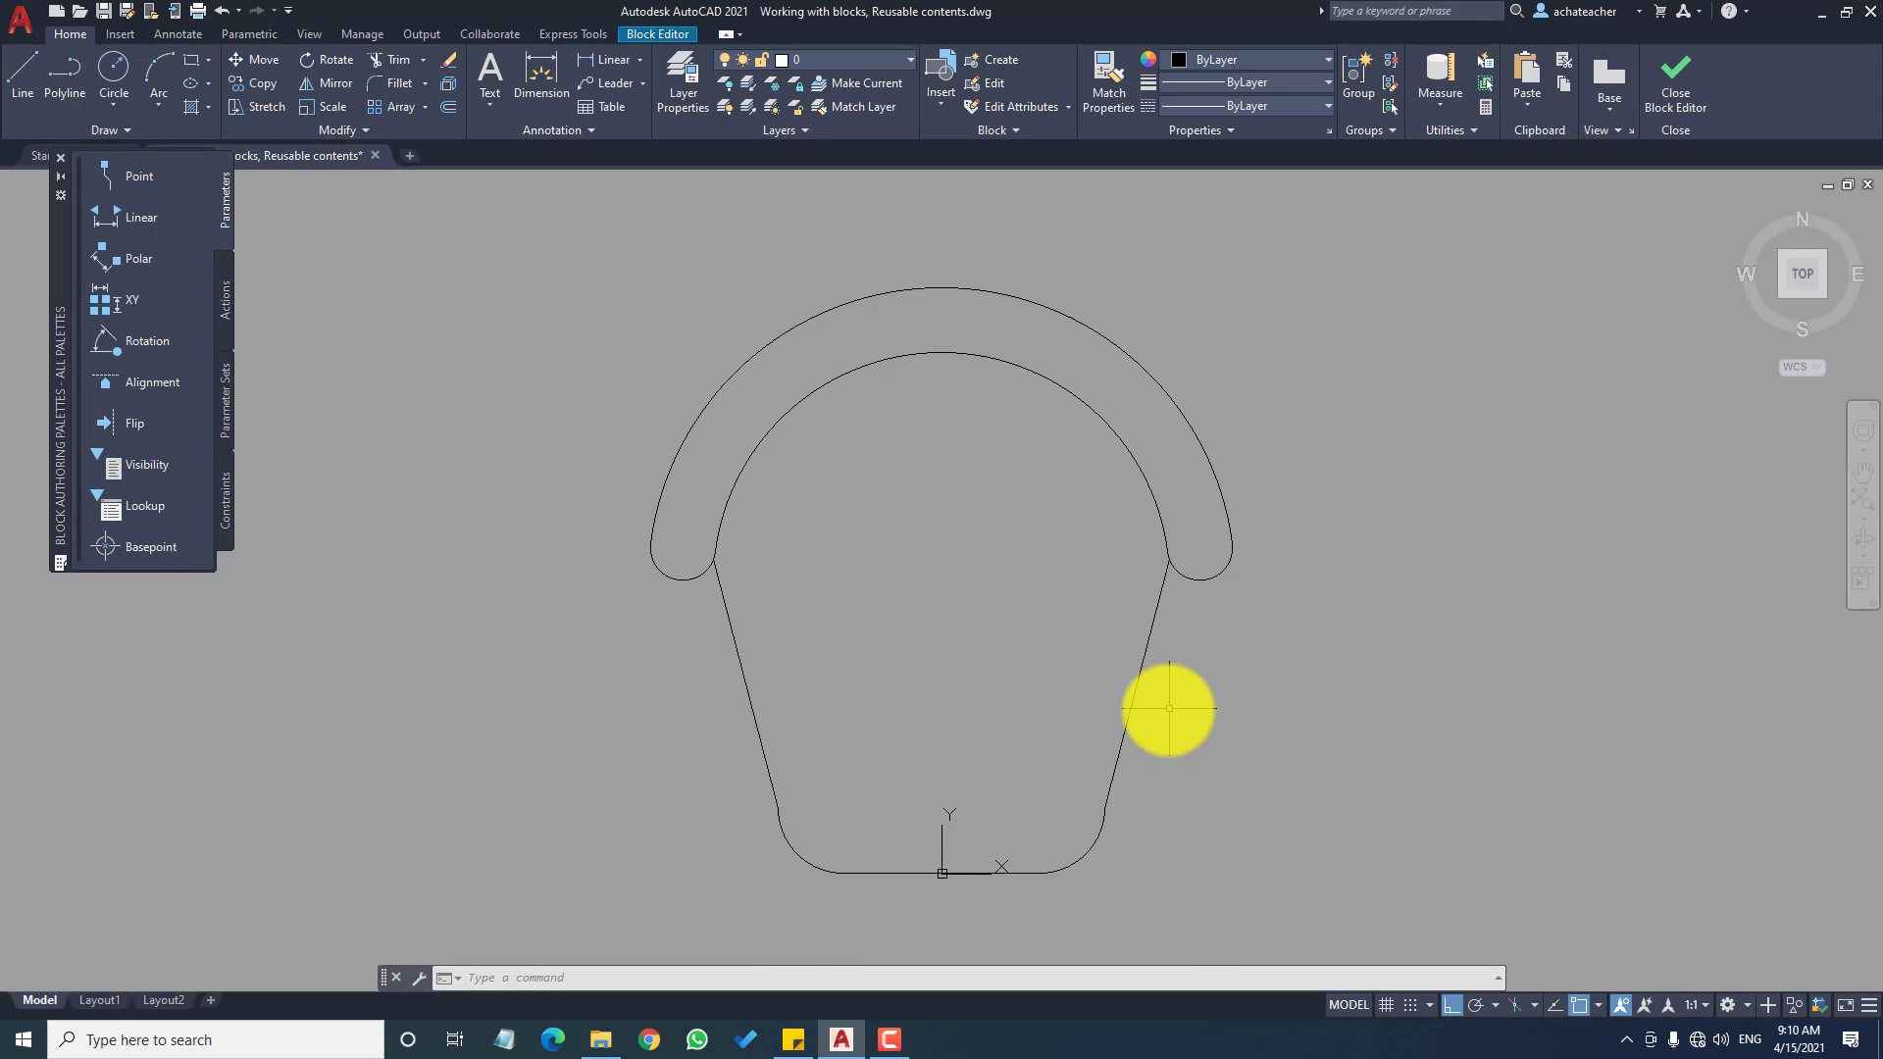
Step: Close the Block Editor, saving the changes to the chair block, and check the chairs throughout the floor plan
{"action": "left_click", "coordinate": [1683, 106]}
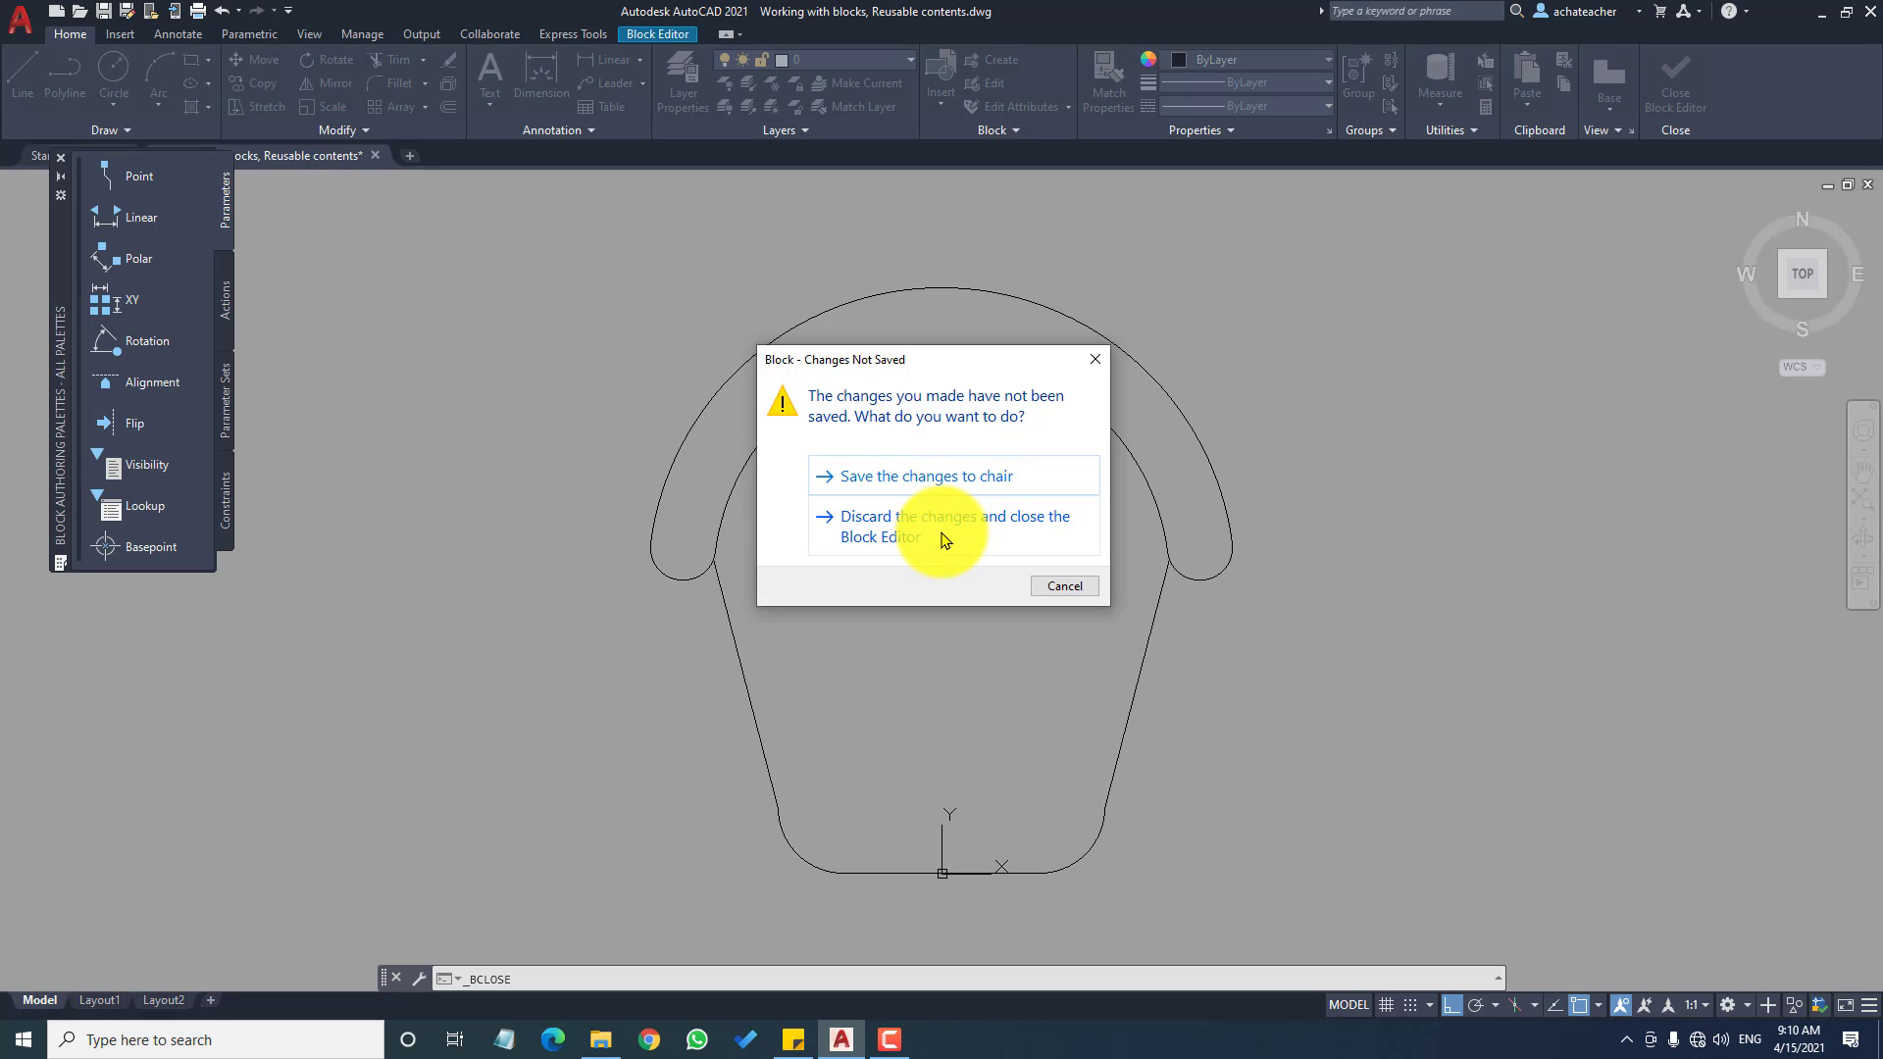
{"action": "left_click", "coordinate": [945, 480]}
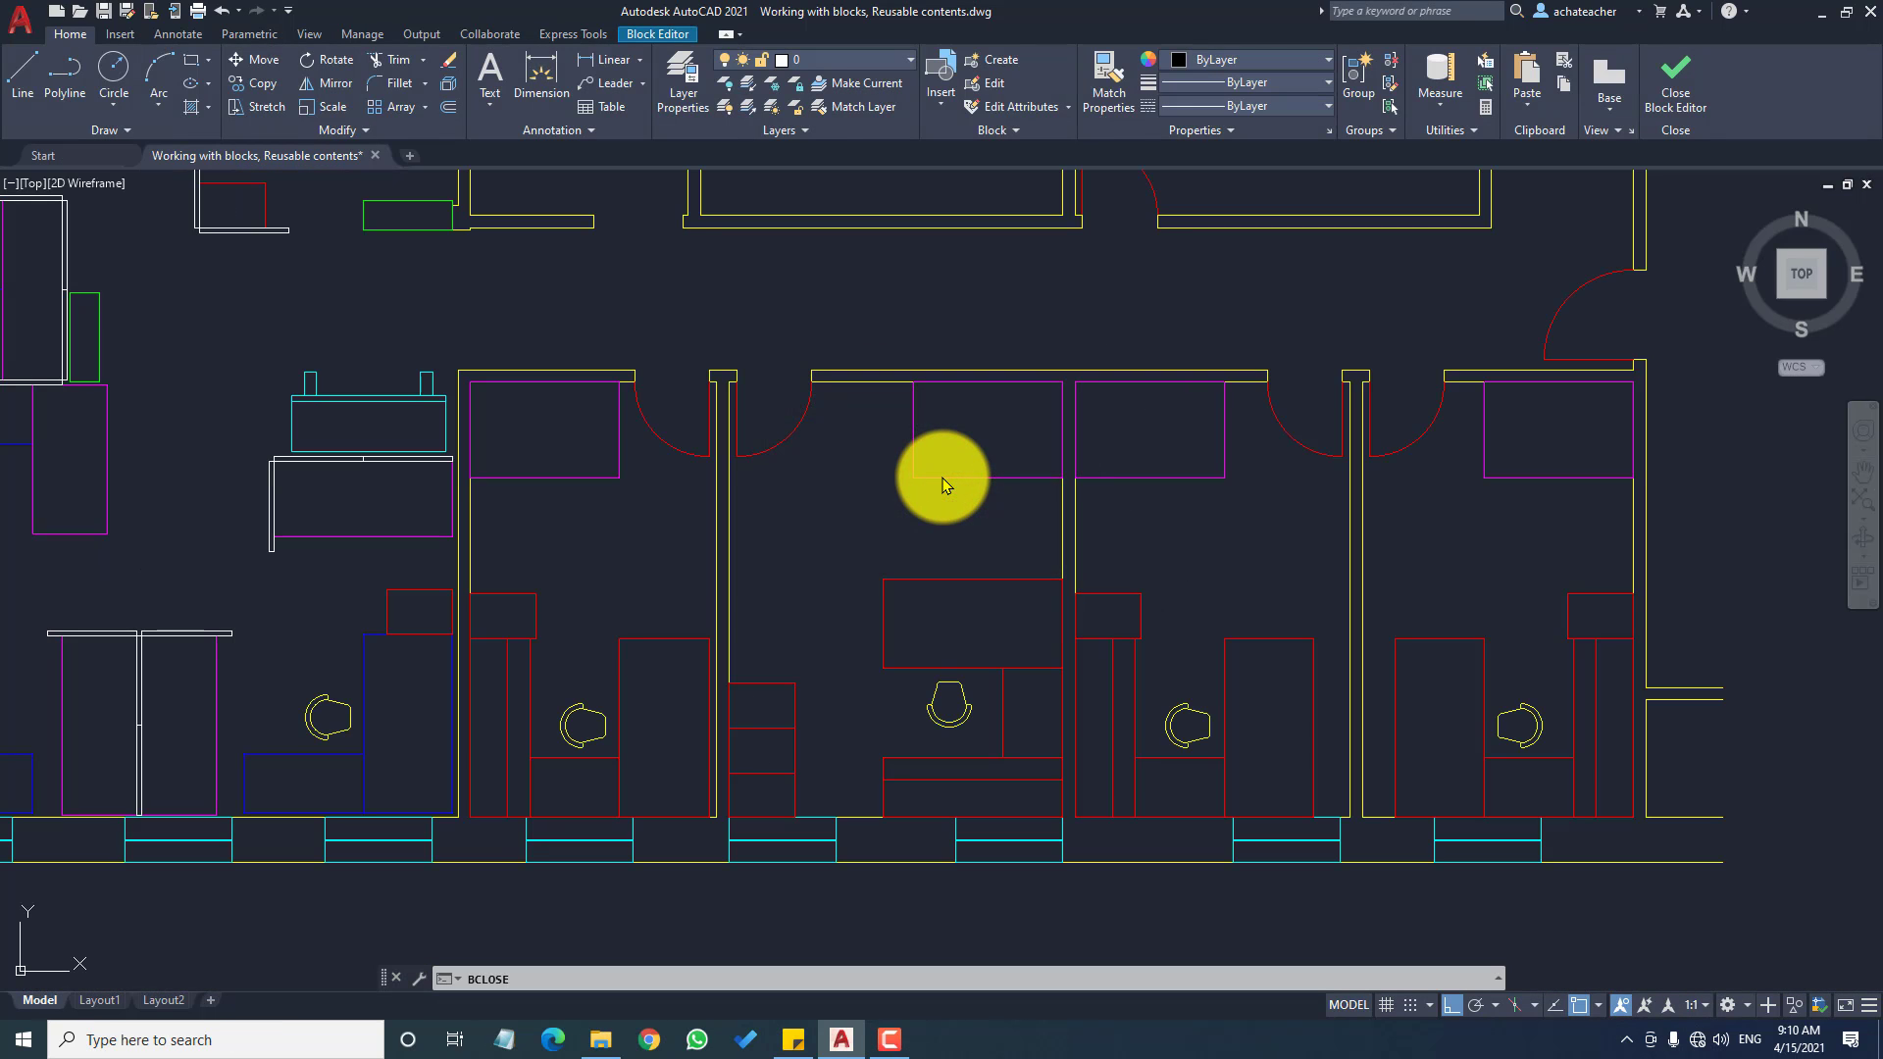
{"action": "scroll", "coordinate": [917, 723], "scroll_direction": "down", "scroll_amount": 4}
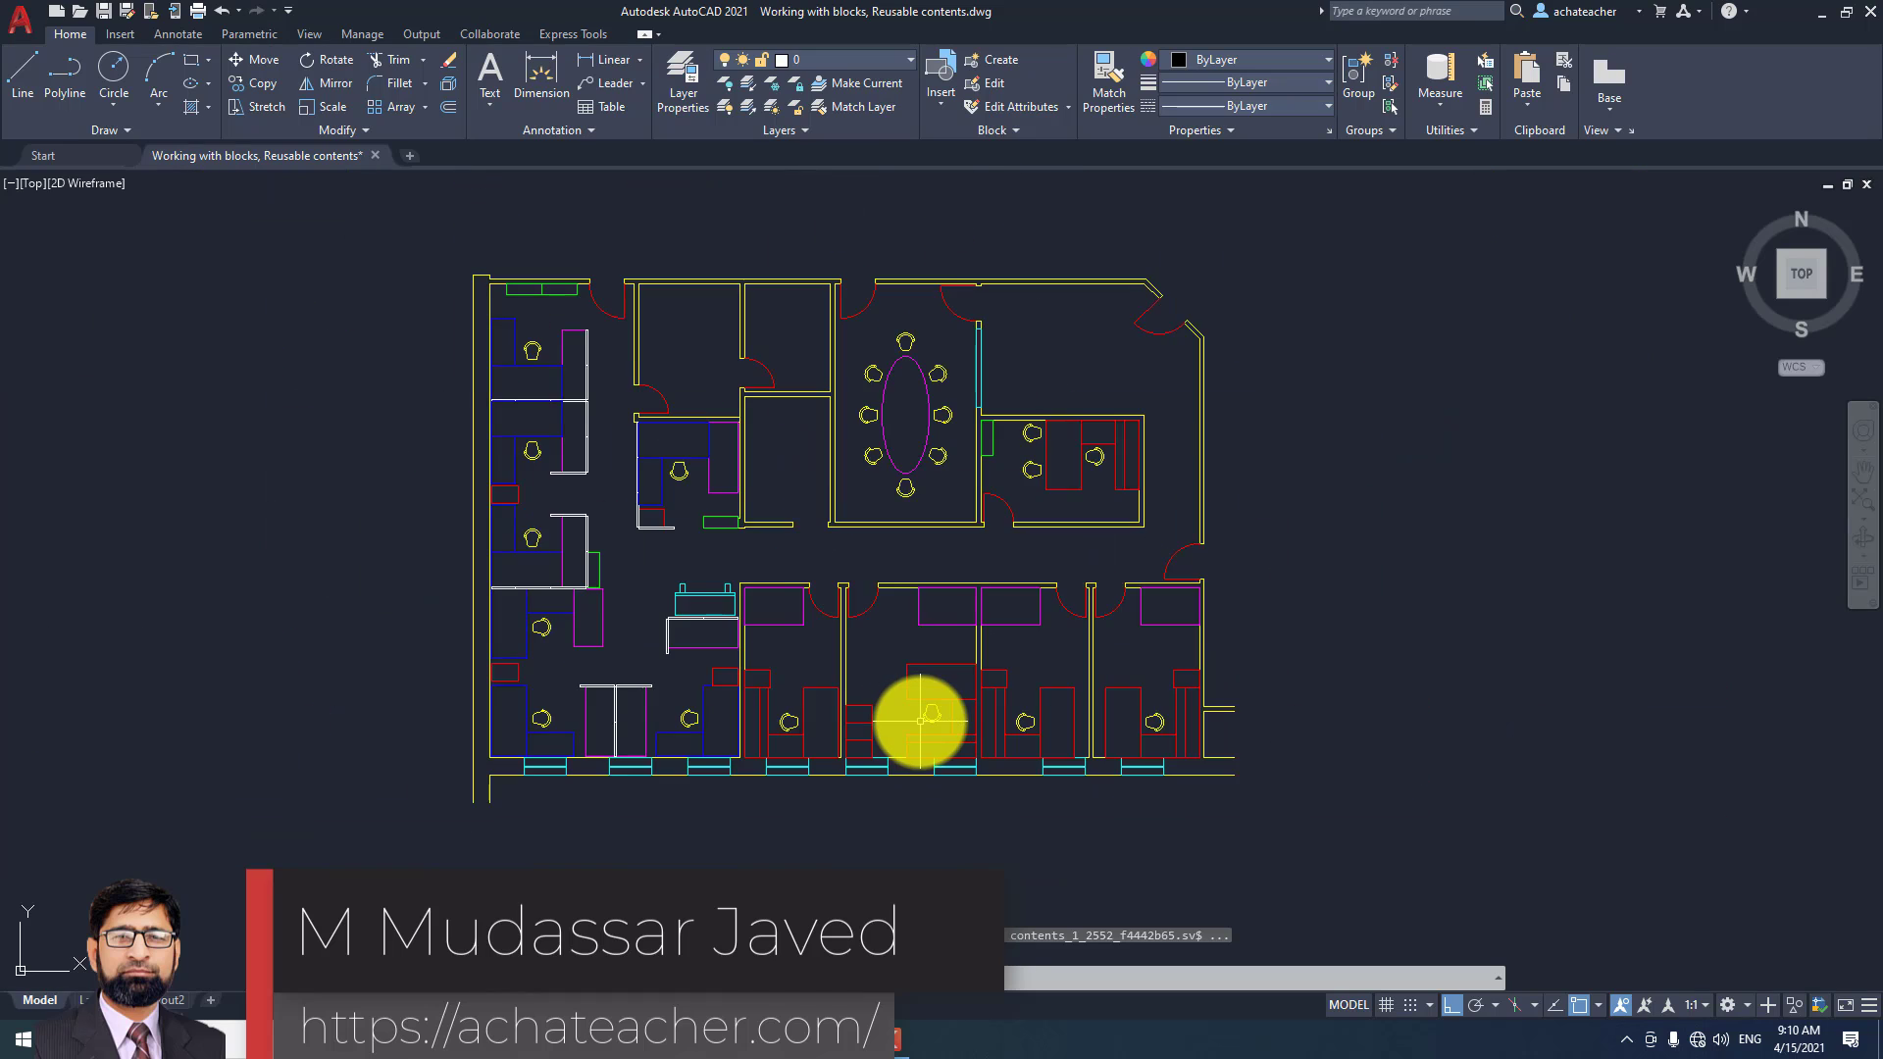
{"action": "scroll", "coordinate": [920, 721], "scroll_direction": "up", "scroll_amount": 2}
{"action": "scroll", "coordinate": [885, 310], "scroll_direction": "up", "scroll_amount": 6}
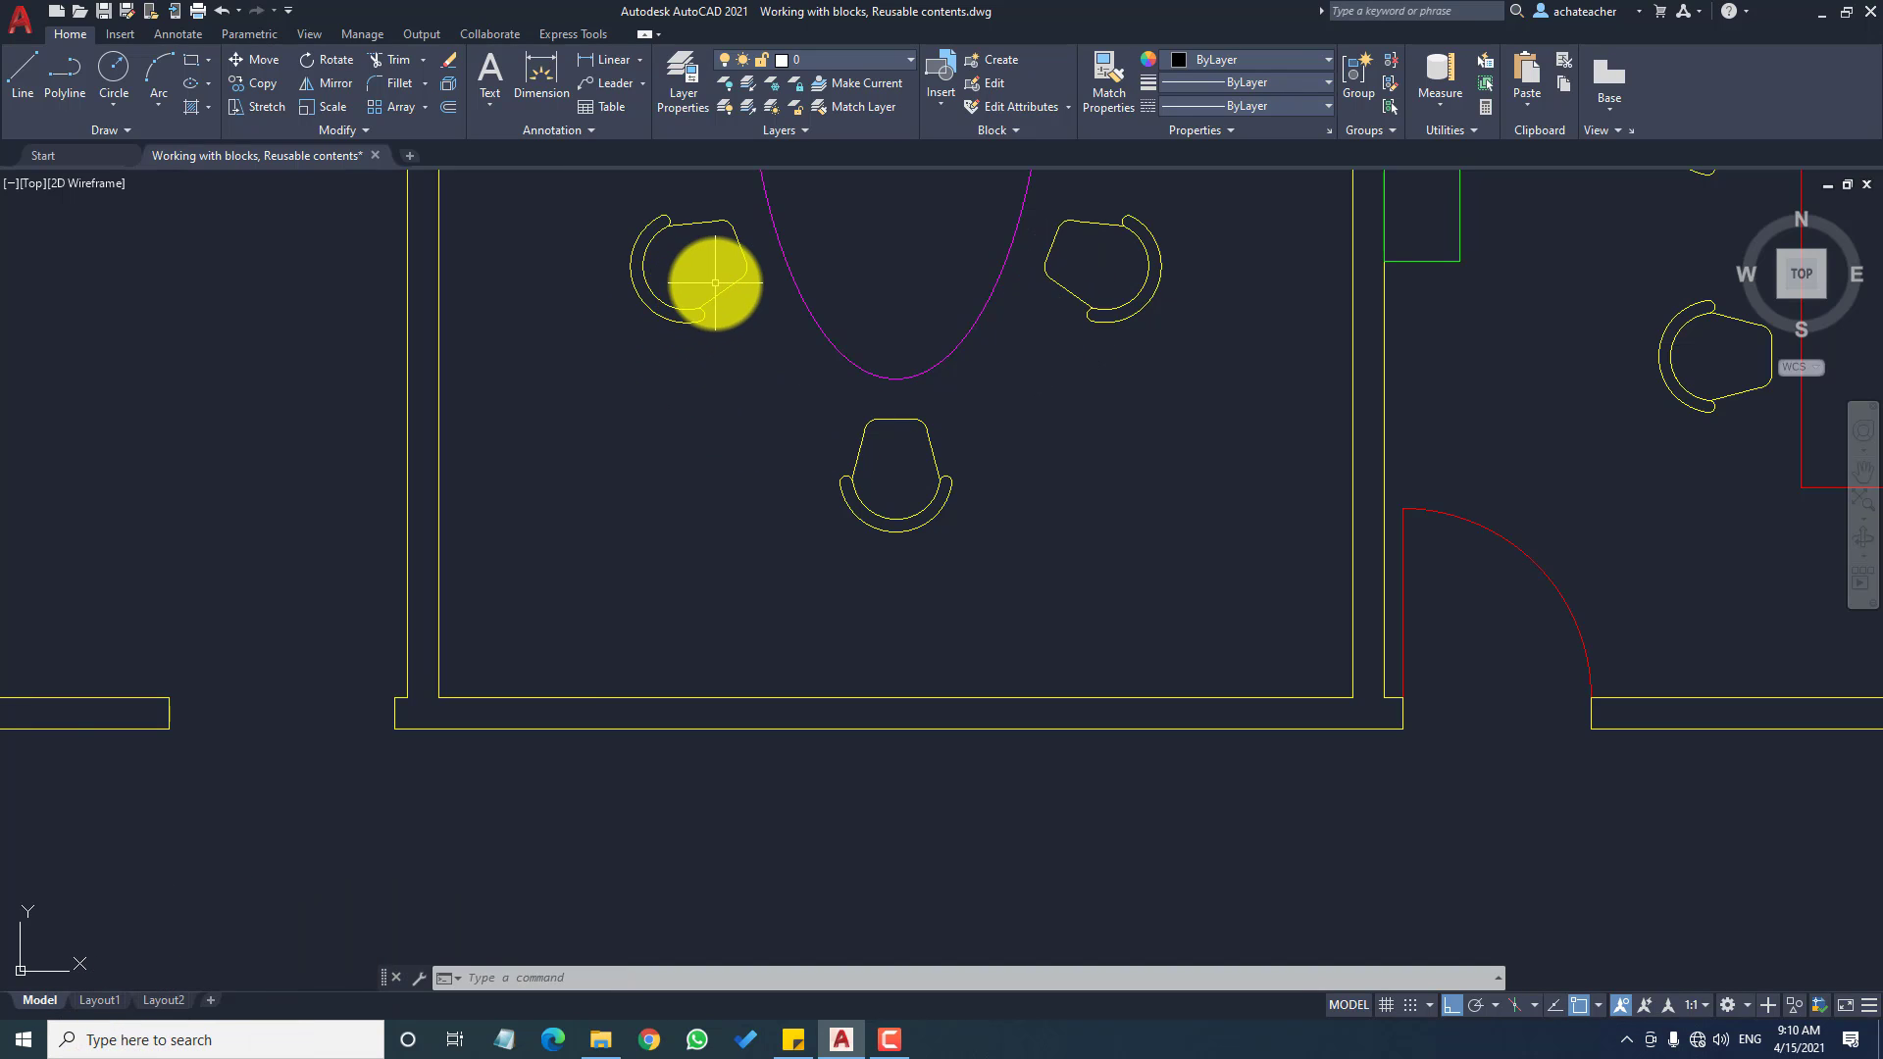
{"action": "scroll", "coordinate": [1029, 497], "scroll_direction": "down", "scroll_amount": 8}
{"action": "scroll", "coordinate": [1031, 507], "scroll_direction": "up", "scroll_amount": 1}
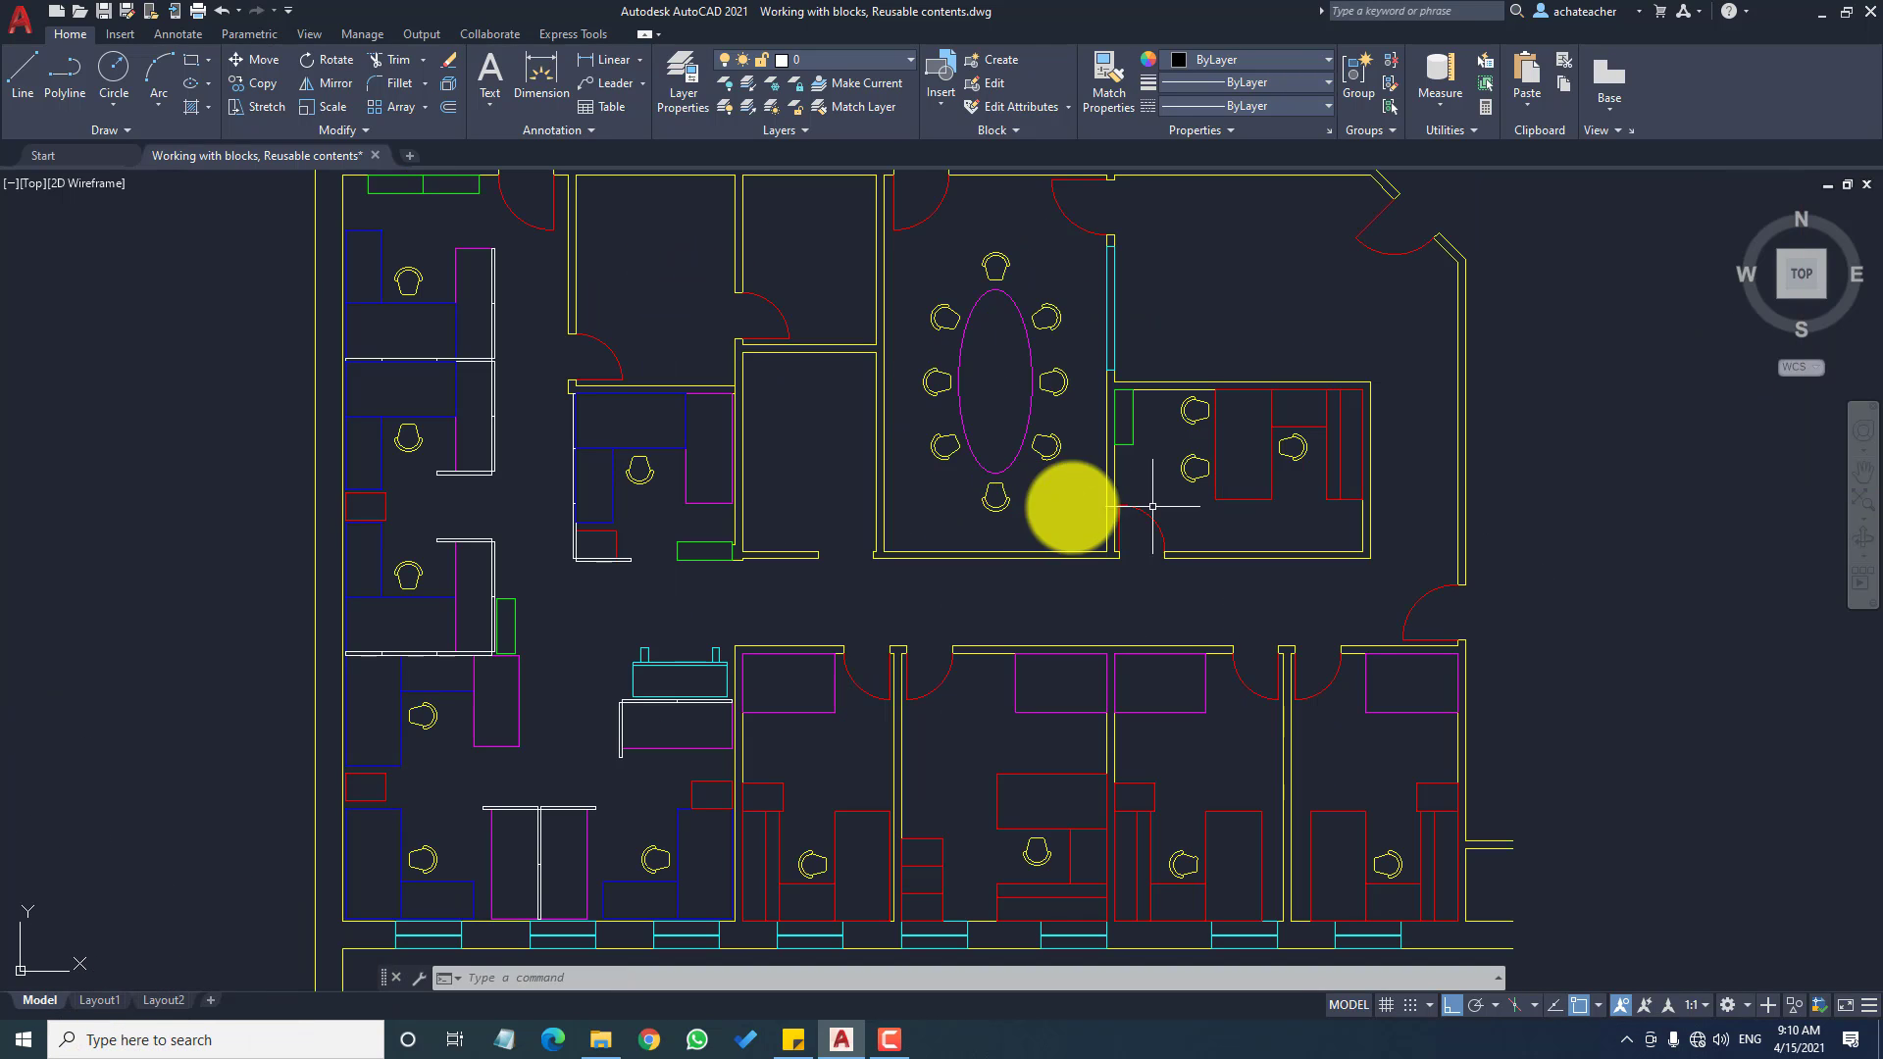